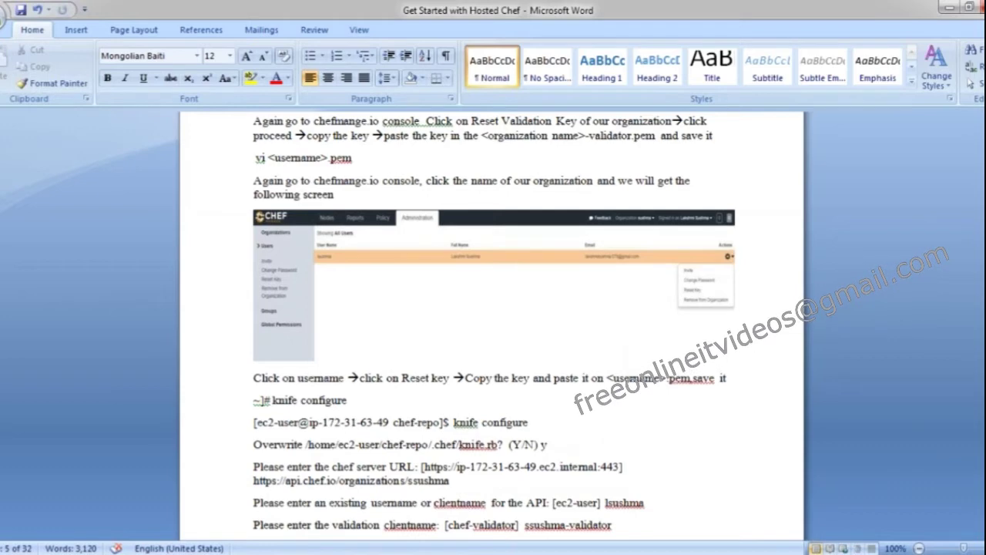
Restore the validation key and chef repository path answers plus the knife user and client list lines
scroll(633, 508, "down", 5)
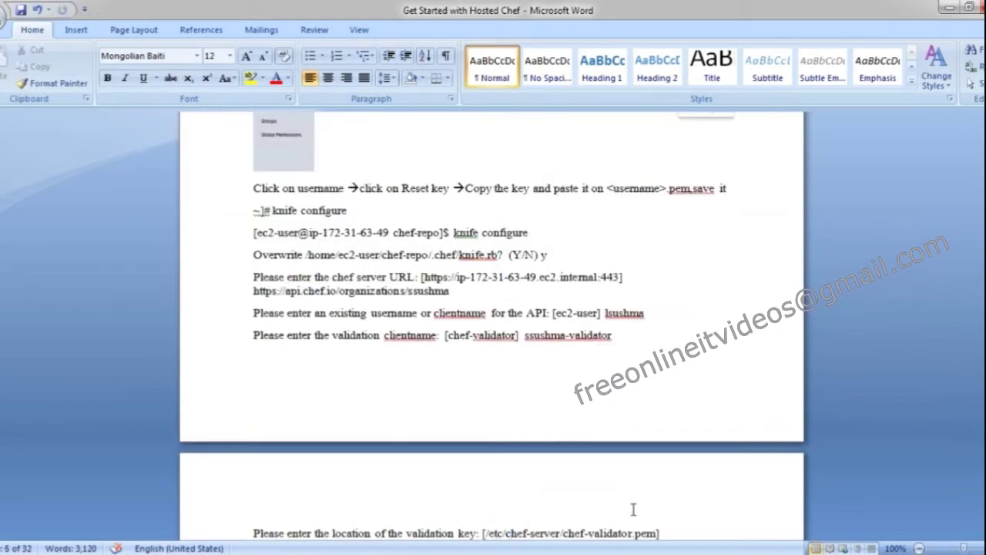
type("~/.chef/ssushma-validator.pem")
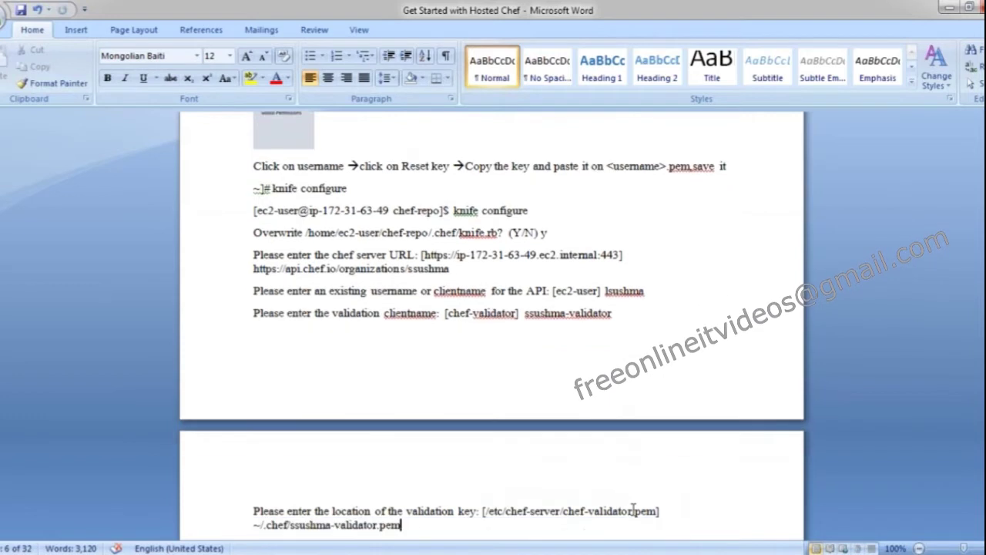
key("Return")
type("Please enter the path to a chef repository (or leave blank): ~/chef-repo")
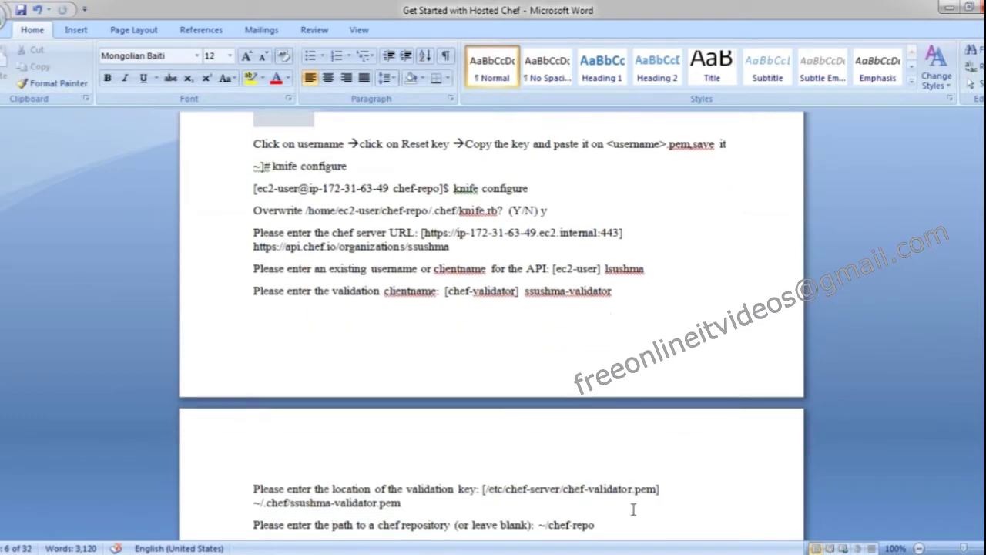
key("Return")
type("[ec2-user@ip-172-31-63-49 chef-repo]$ knife user list lsushma")
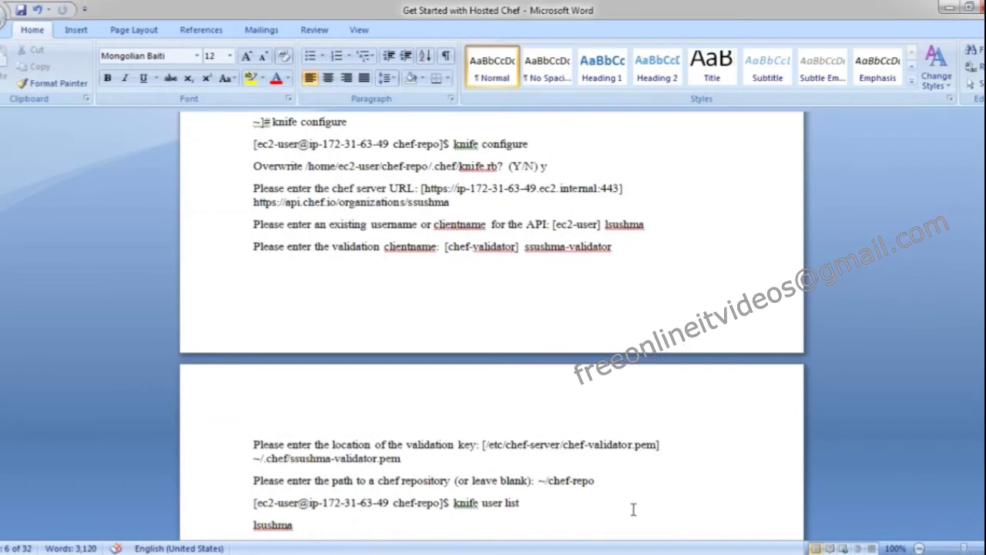
key("Return")
type("[ec2-user@ip-172-31-63-49 chef-repo]$ knife client list")
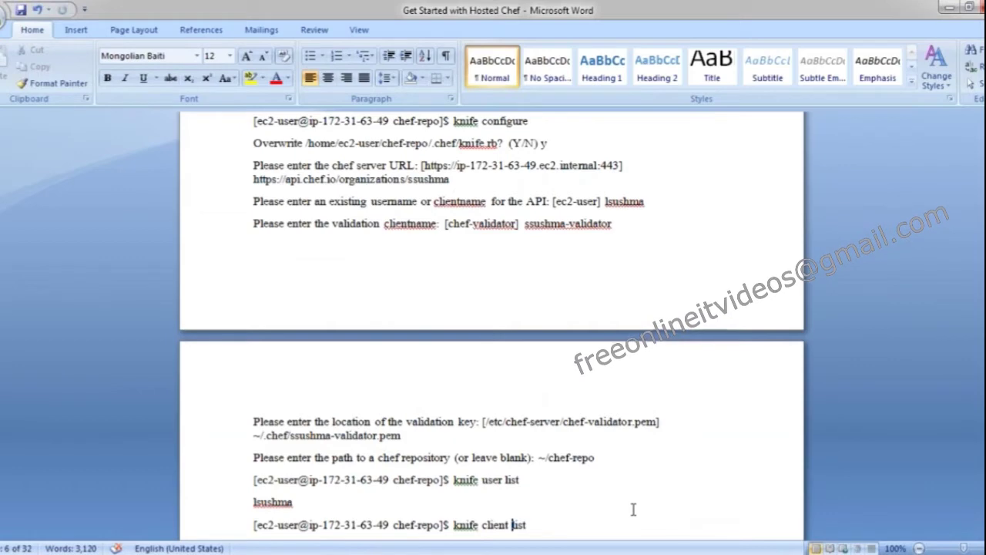
key("Return")
type("ssushma-validator")
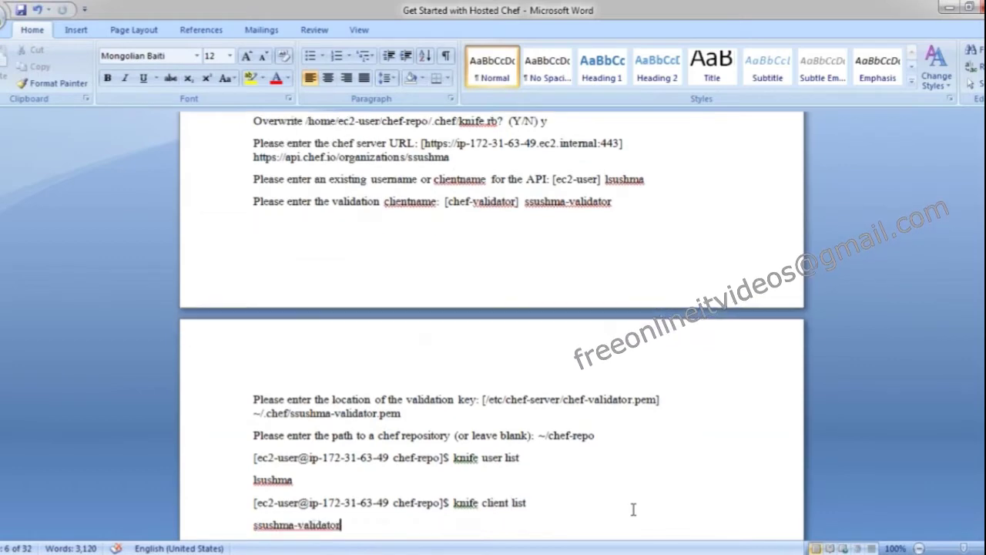
Restore the ls -al, bootstrap command, recipes heading and Apache recipe lines, then return to page 4
key("Return")
type("# ls -al")
key("Return")
type("Bootstrap the node")
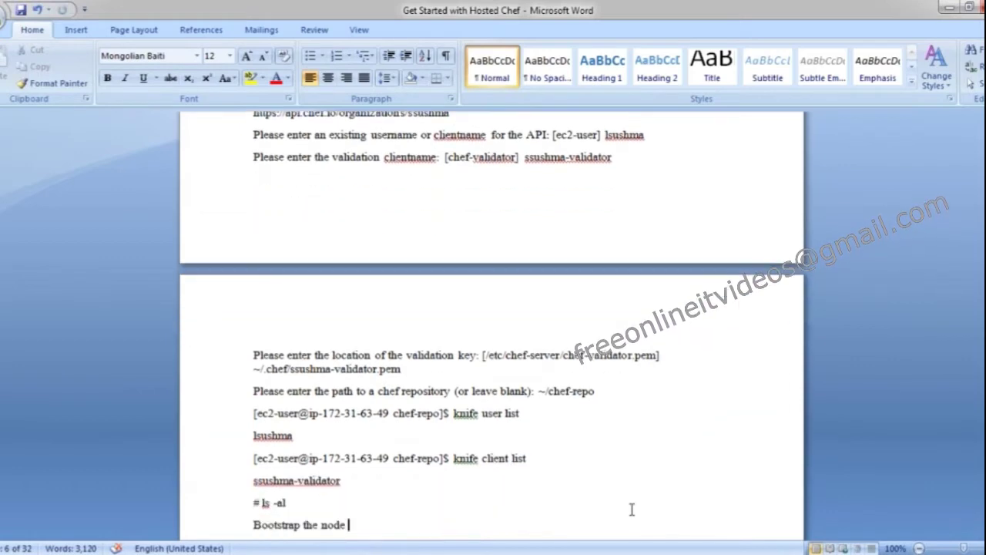
key("Return")
type("knife bootstrap node_domain_or_IP -x username -i identity_file -N name_for_node --sudo")
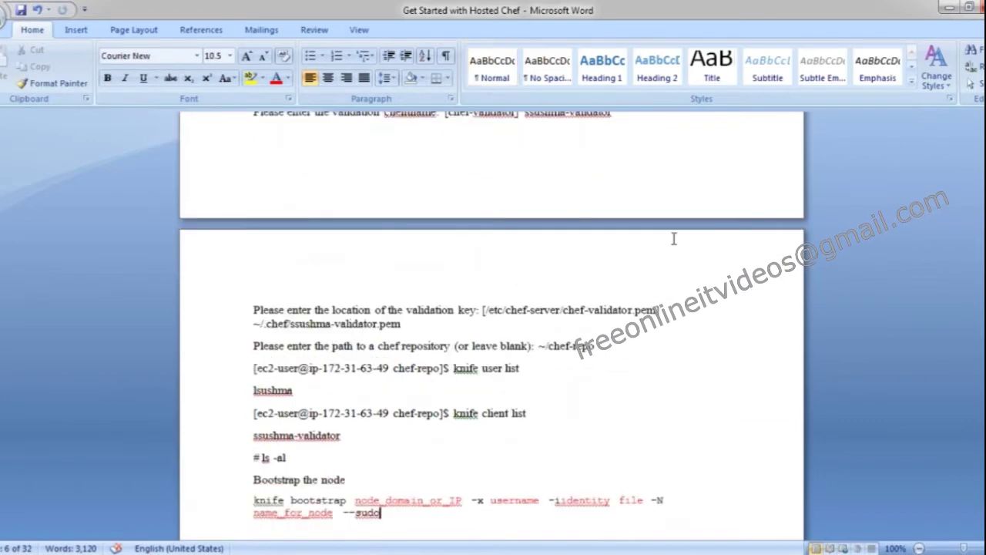
key("Return")
type("Eg: knife bootstrap 54.172.73.175 -x ec2-user -i ~/.ssh/cc-s1.pem -N node1 --sudo Start writing receipes")
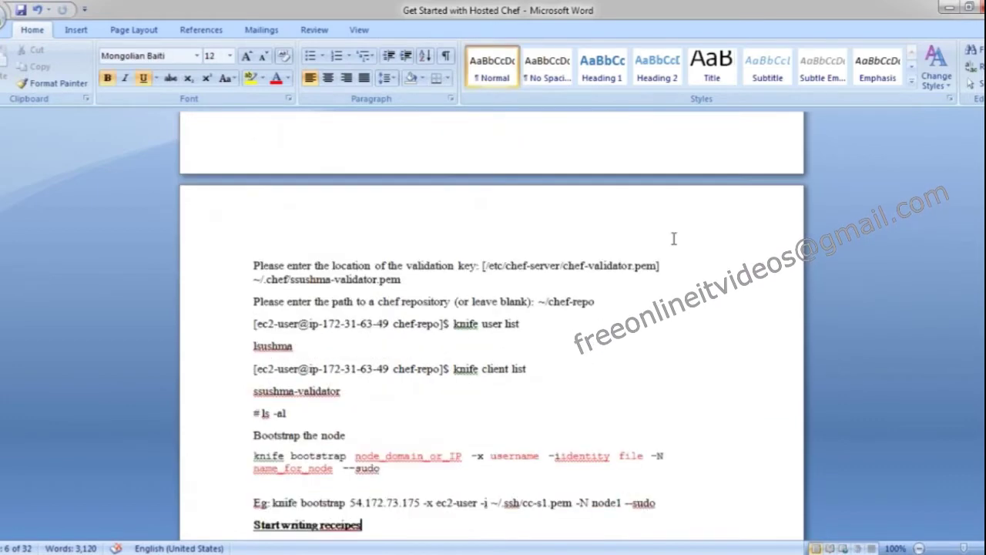
key("Return")
type("Starting The Apache Recipe 1>create cookbook")
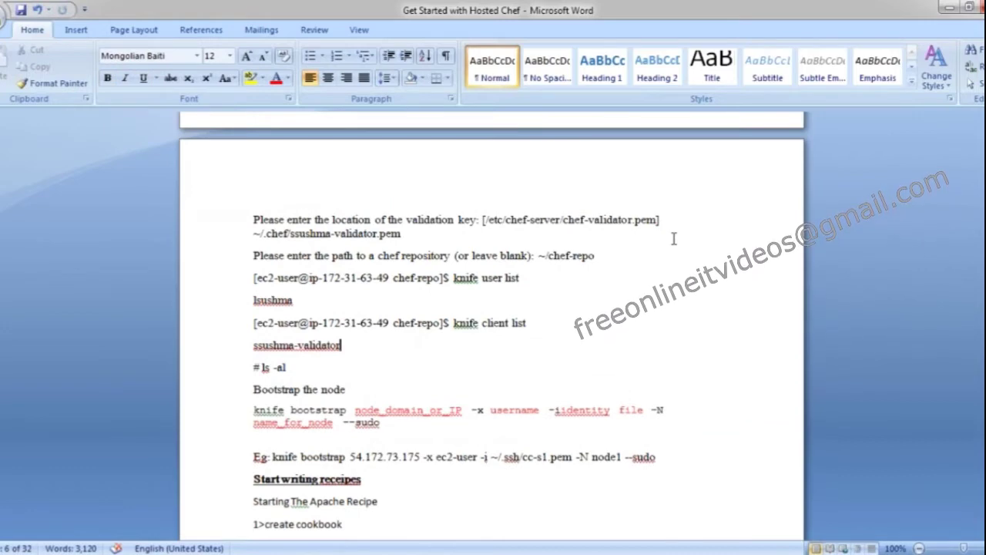
scroll(673, 239, "up", 8)
left_click(673, 238)
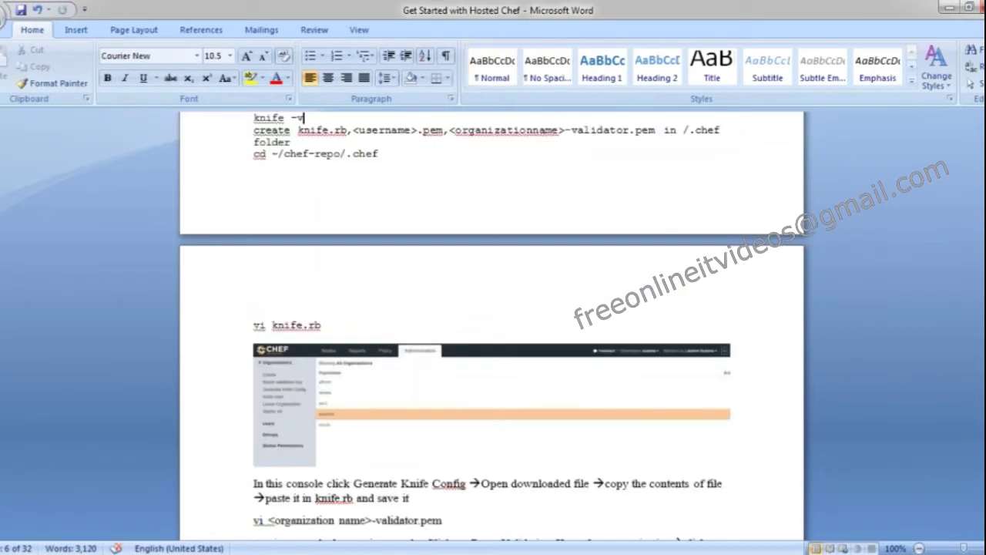
scroll(493, 326, "up", 1)
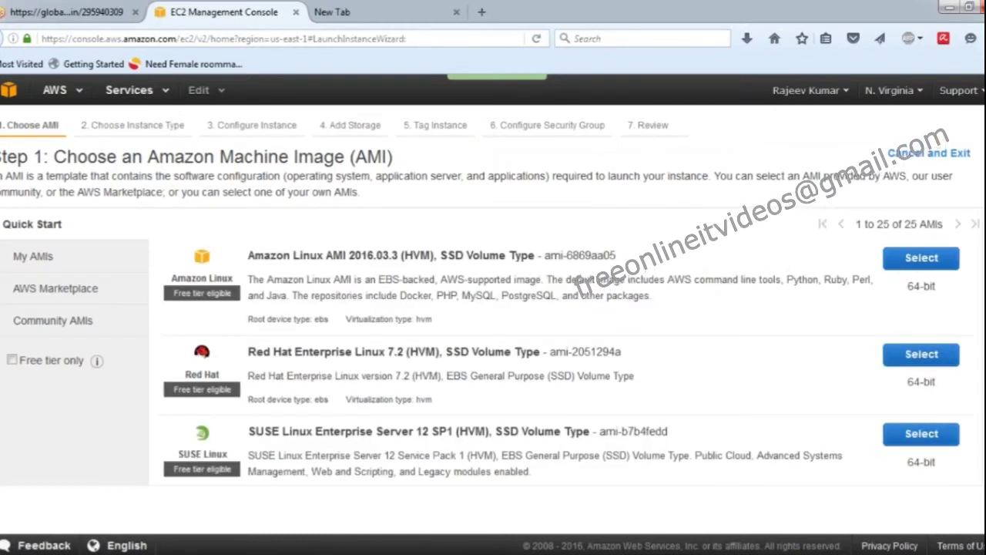
Configure an Amazon Linux t2.micro instance with public IP and testrole IAM role, tagged Name n1
left_click(907, 258)
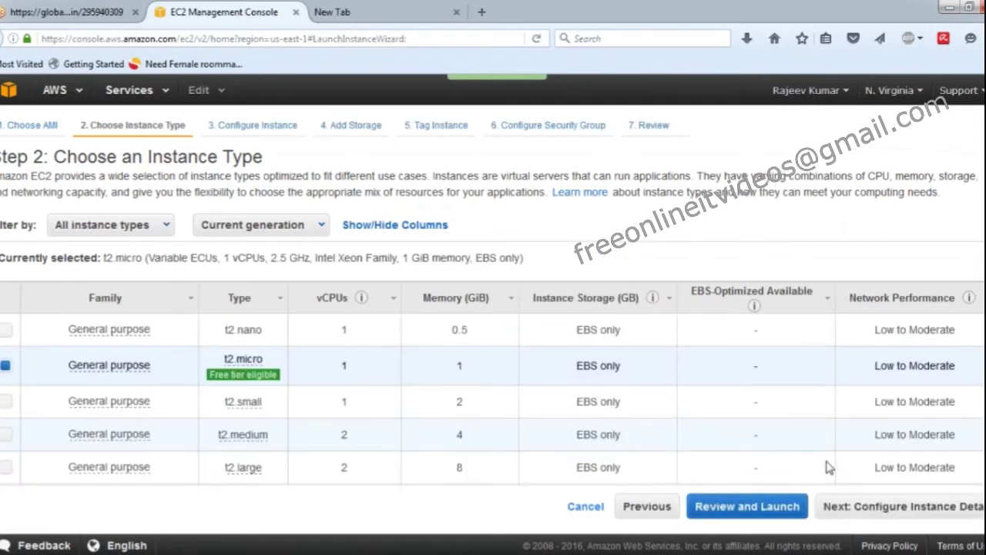
left_click(905, 510)
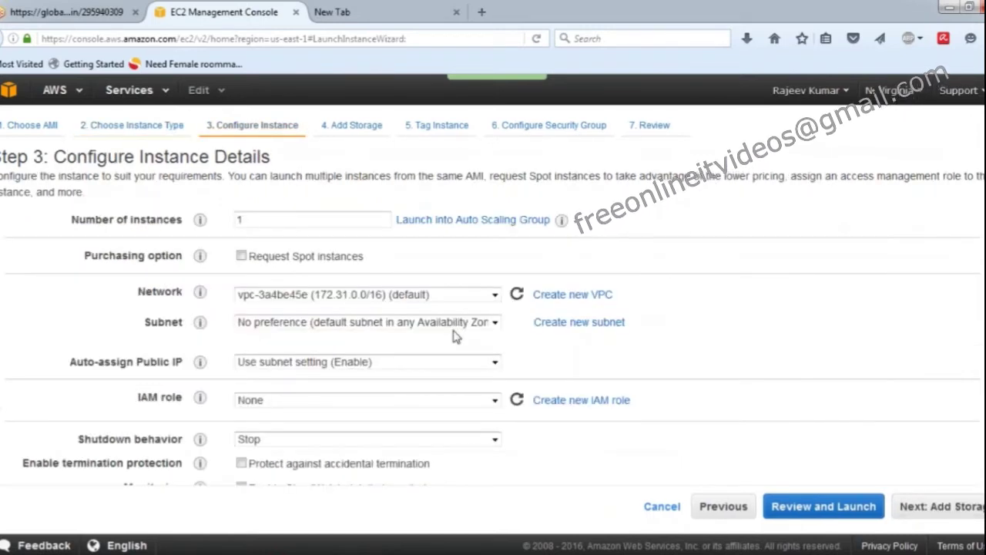
scroll(440, 339, "down", 2)
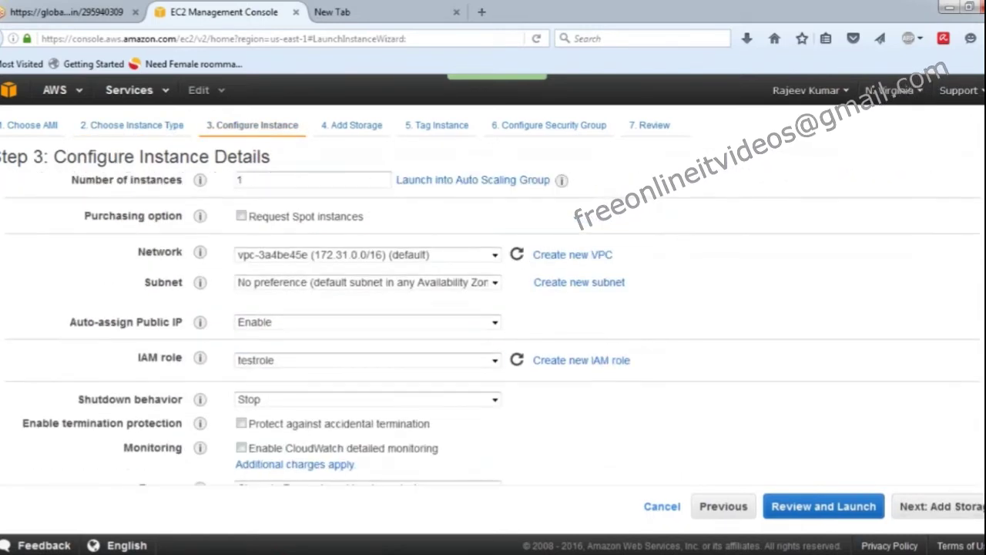
scroll(423, 340, "down", 2)
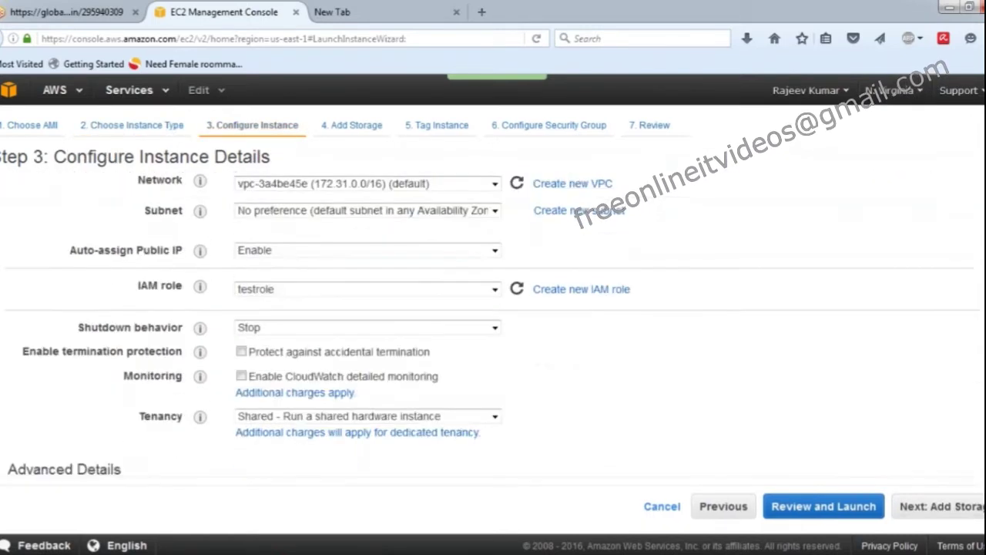
left_click(913, 510)
left_click(914, 510)
type("n1")
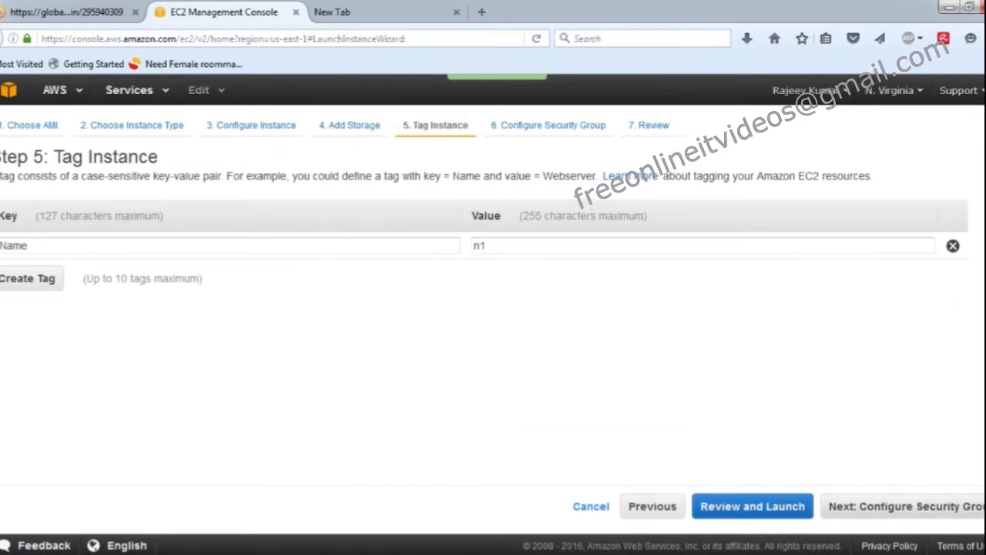
left_click(906, 506)
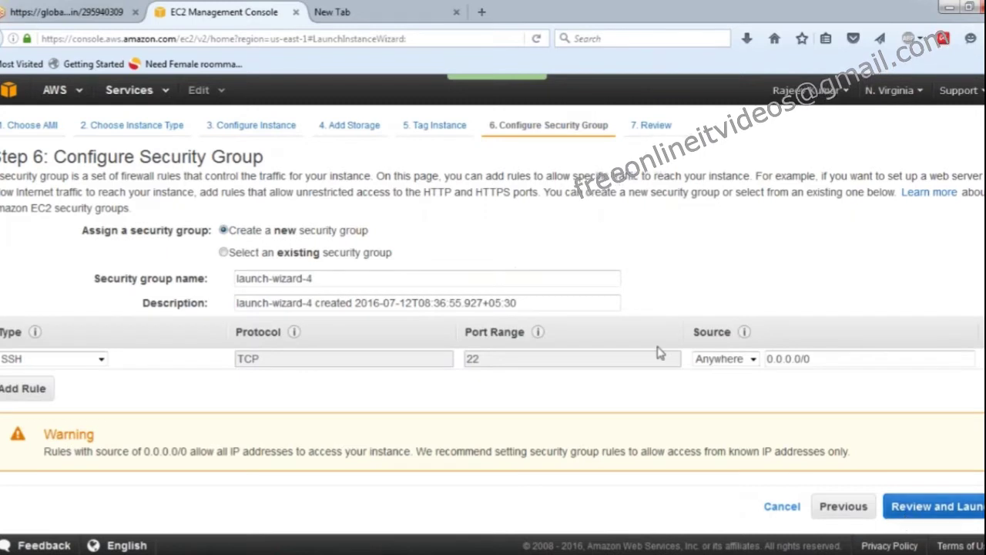
Attach the existing launch-wizard-3 security group and proceed through the review to key pair selection
left_click(250, 254)
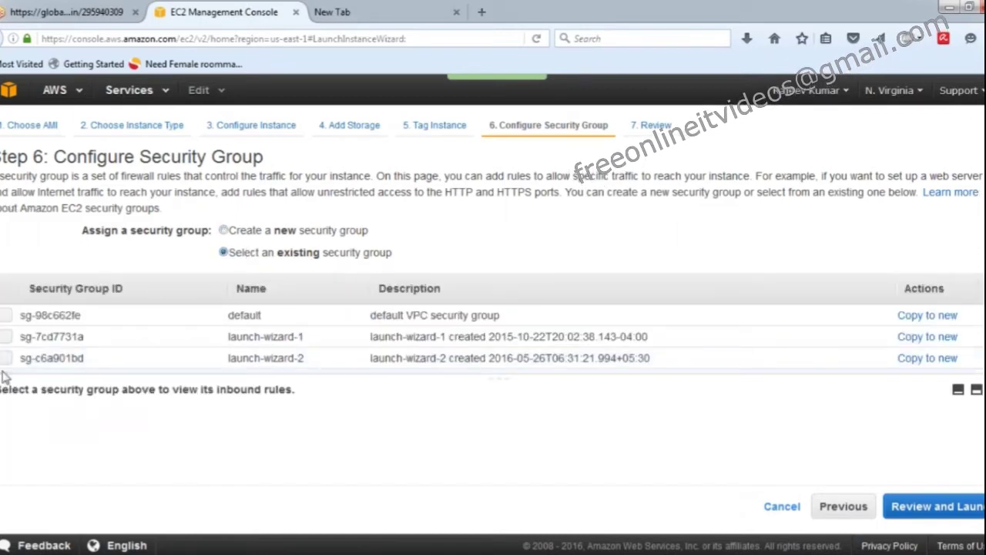
left_click(5, 371)
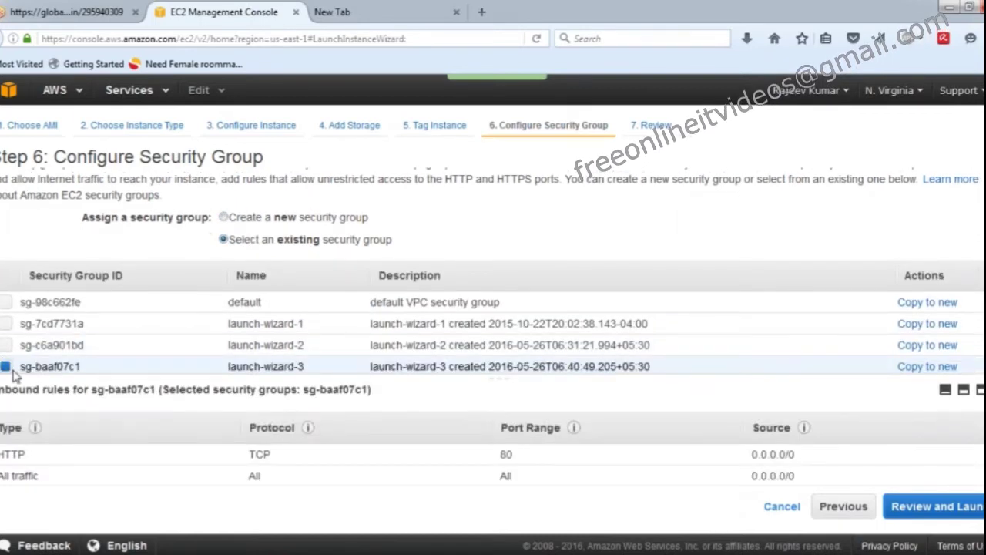
left_click(906, 508)
left_click(627, 378)
left_click(7, 371)
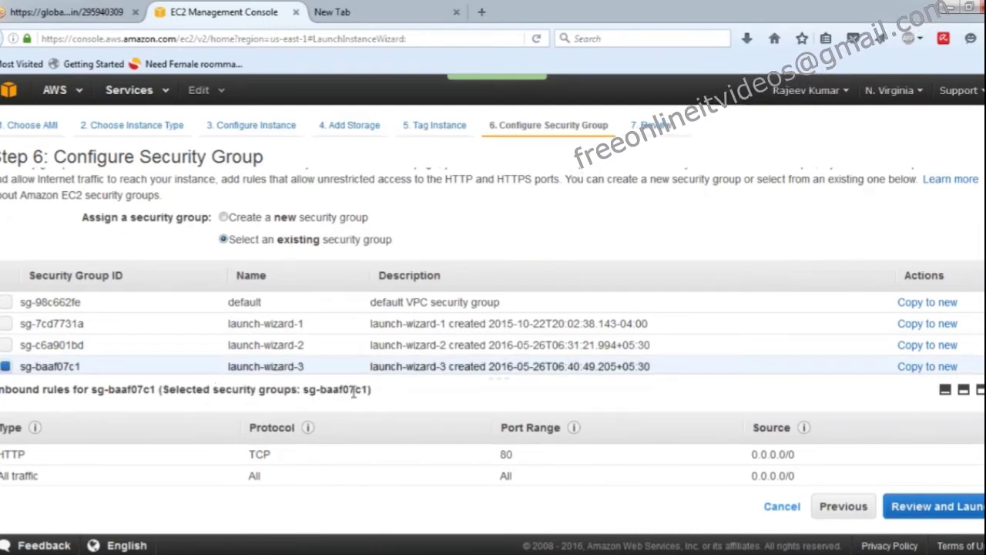
left_click(930, 518)
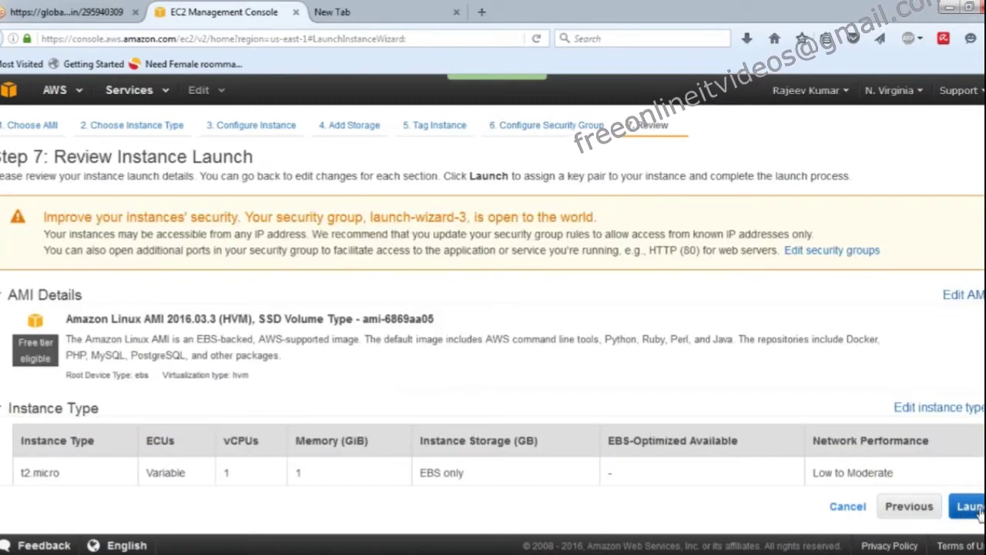
left_click(971, 507)
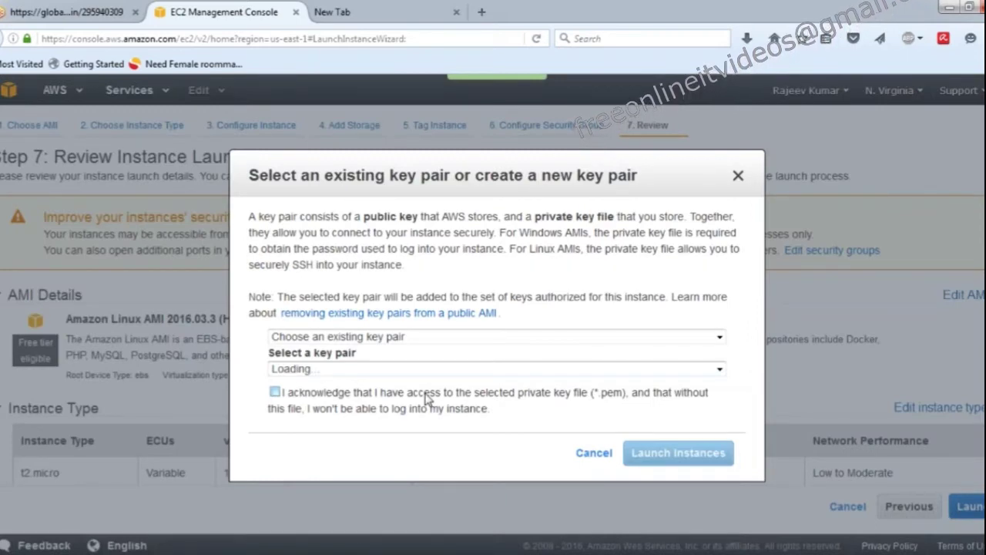
Acknowledge the existing key pair's private key and launch the n1 instance
left_click(275, 392)
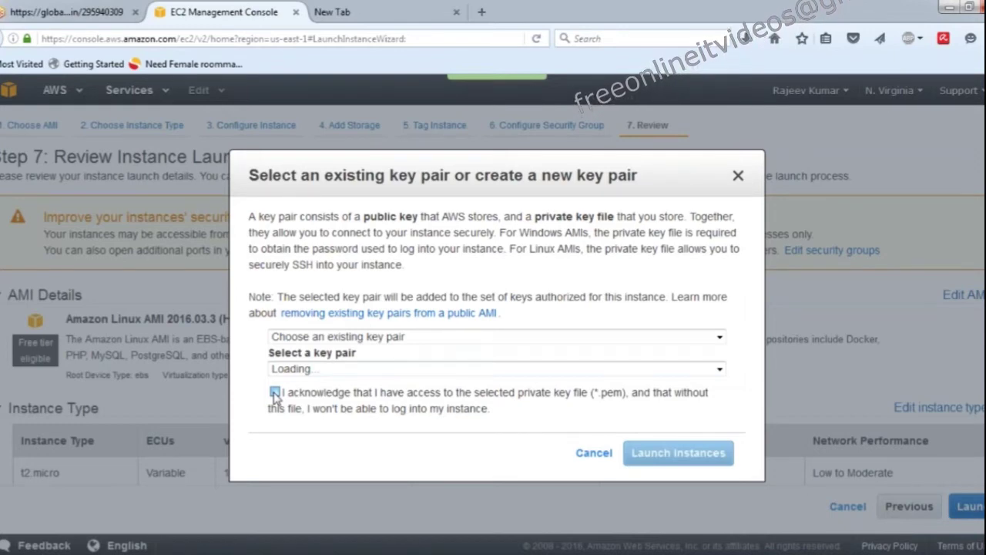
left_click(275, 393)
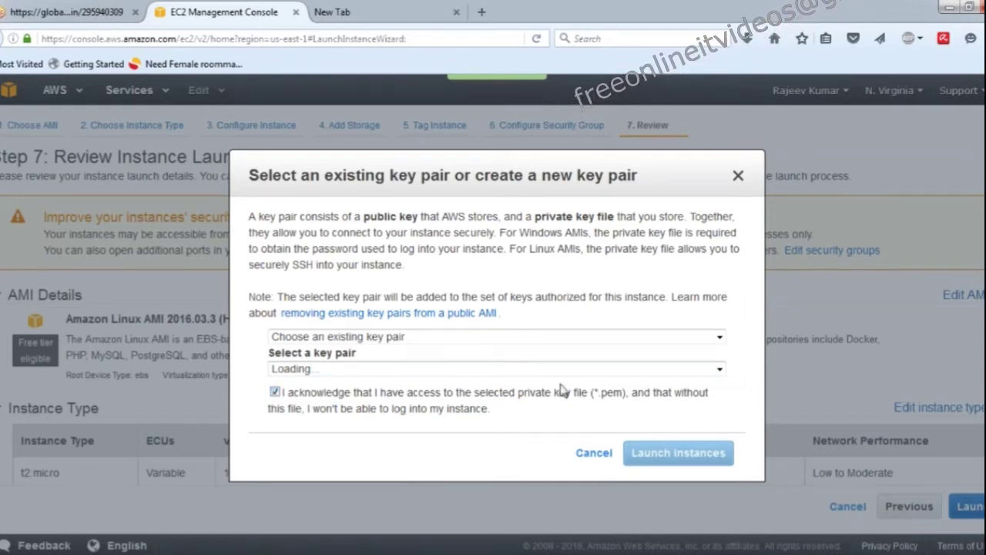
left_click(678, 452)
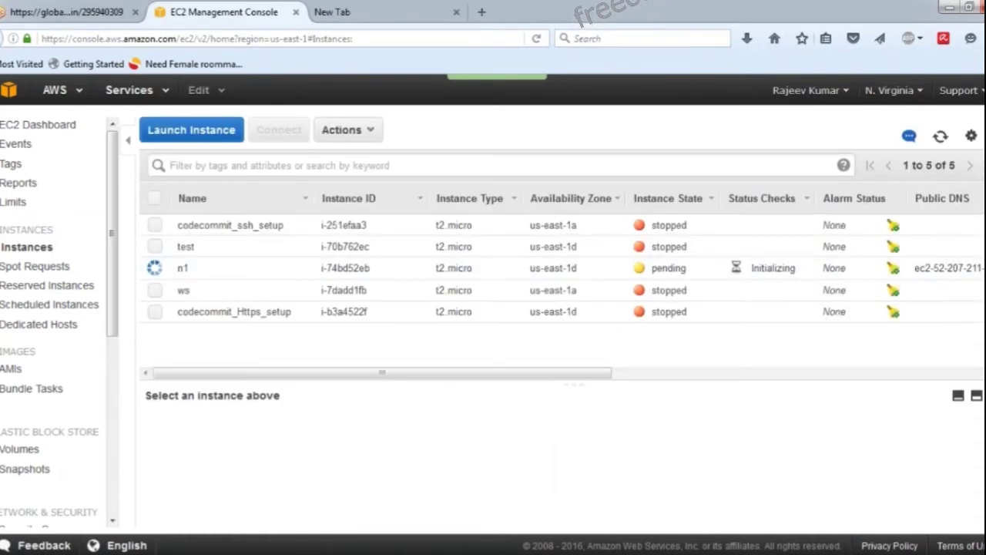
Start the stopped ws instance via Instance State > Start
left_click(235, 293)
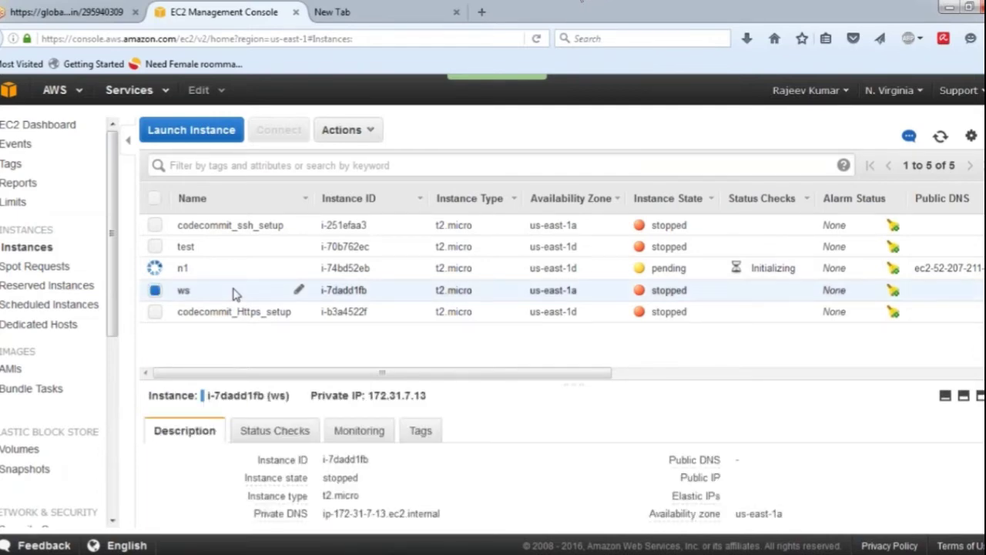
right_click(235, 293)
mouse_move(281, 352)
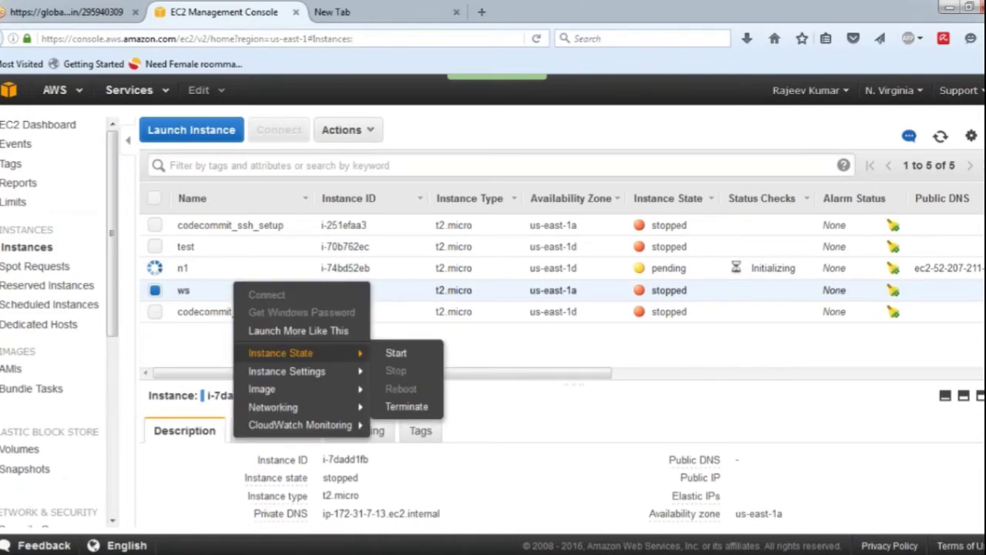
left_click(396, 352)
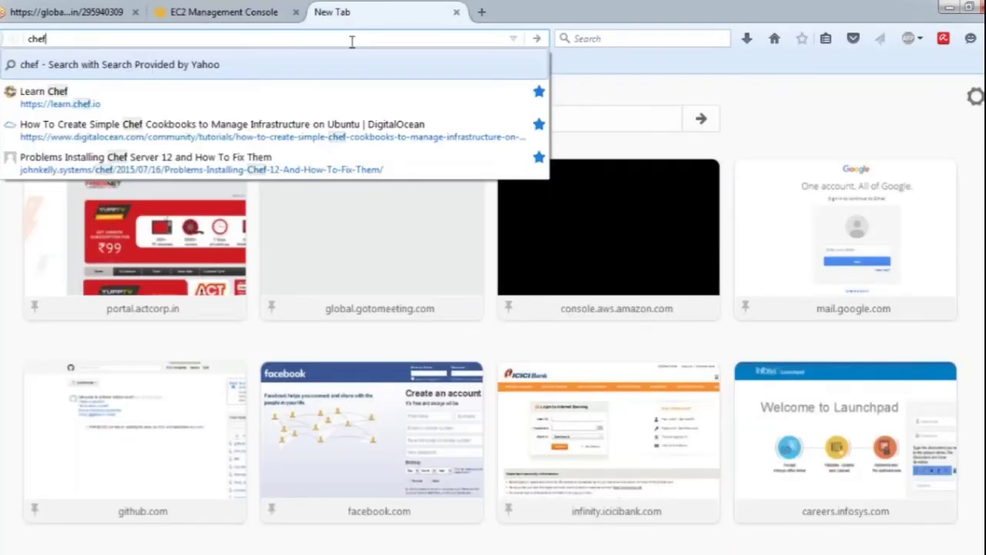
Run a web search for chef, checking the EC2 console before returning to the results
key("Return")
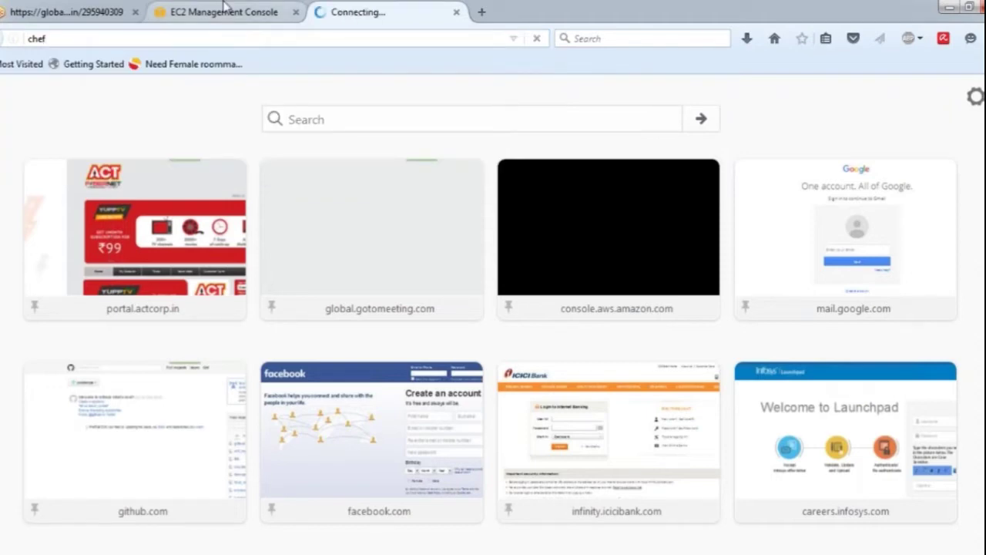
left_click(223, 9)
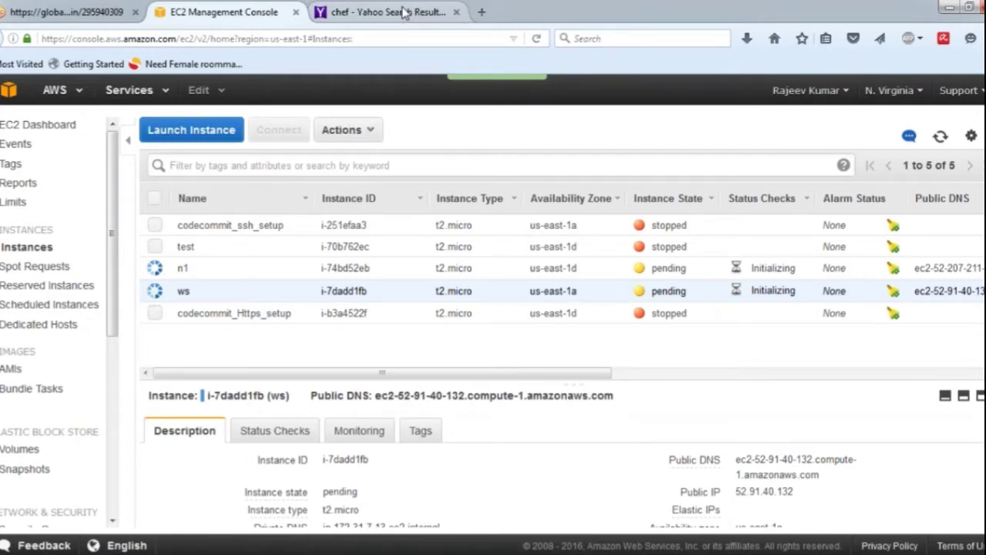
left_click(404, 13)
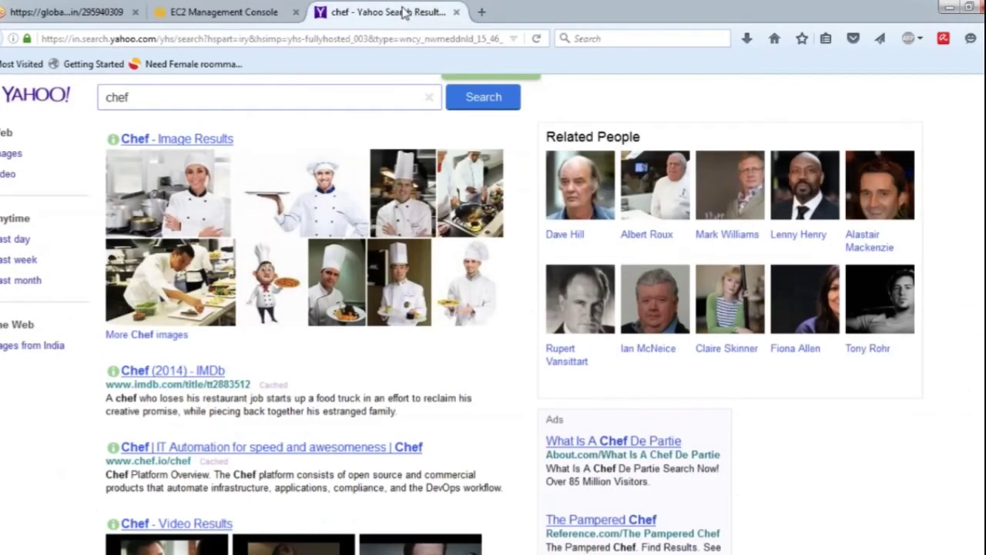
Refine the search to chef.io, open 'Chef - Official Site', and close the Yahoo tab
left_click(184, 106)
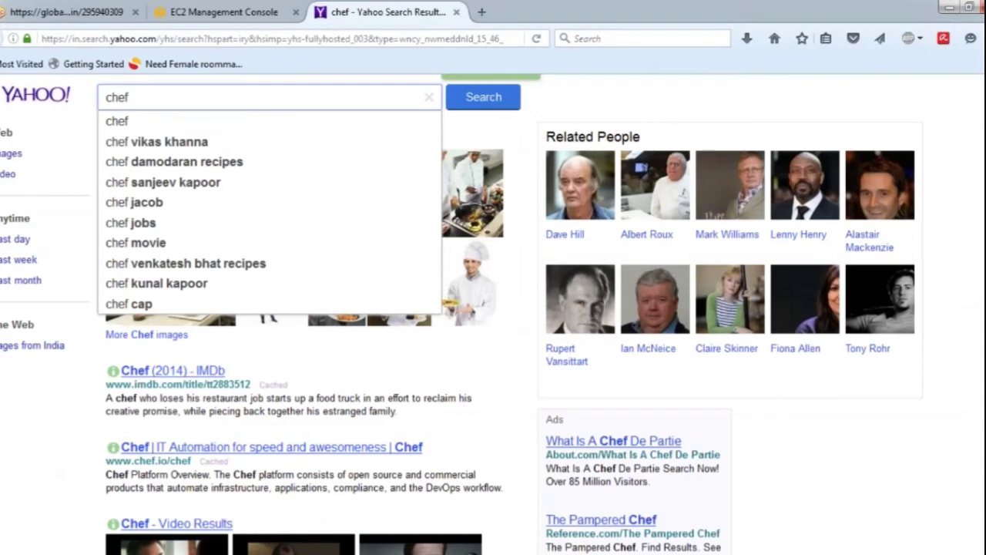
type(".io")
key("Return")
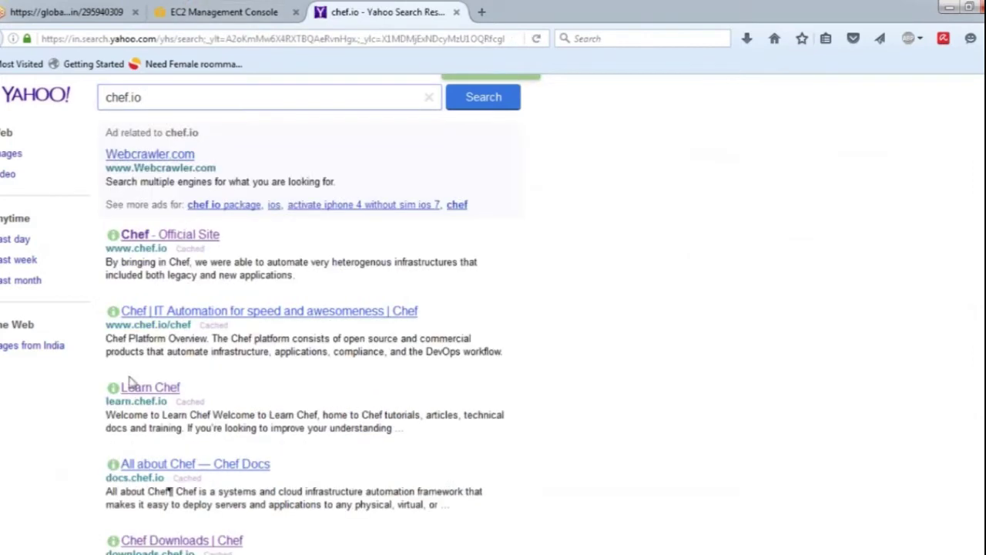
left_click(177, 239)
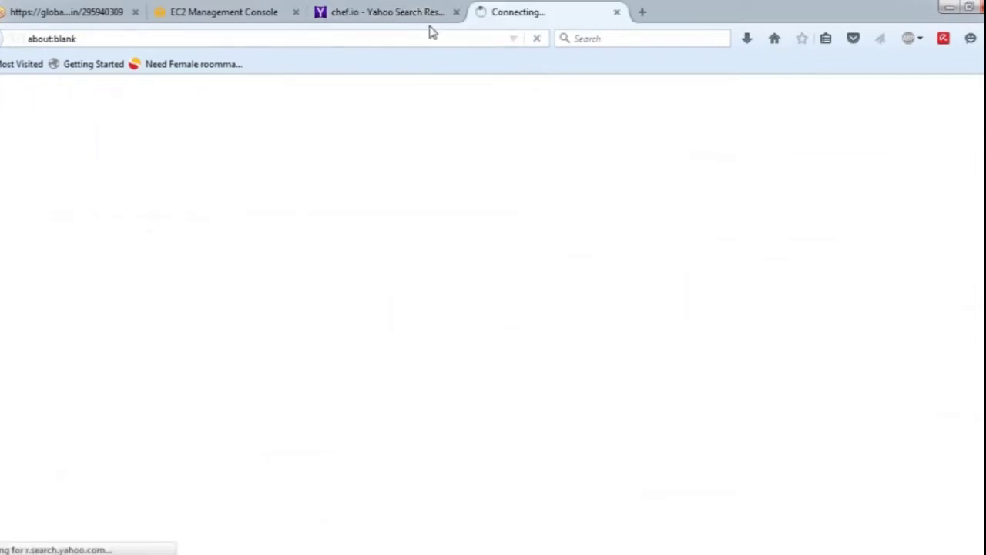
left_click(456, 13)
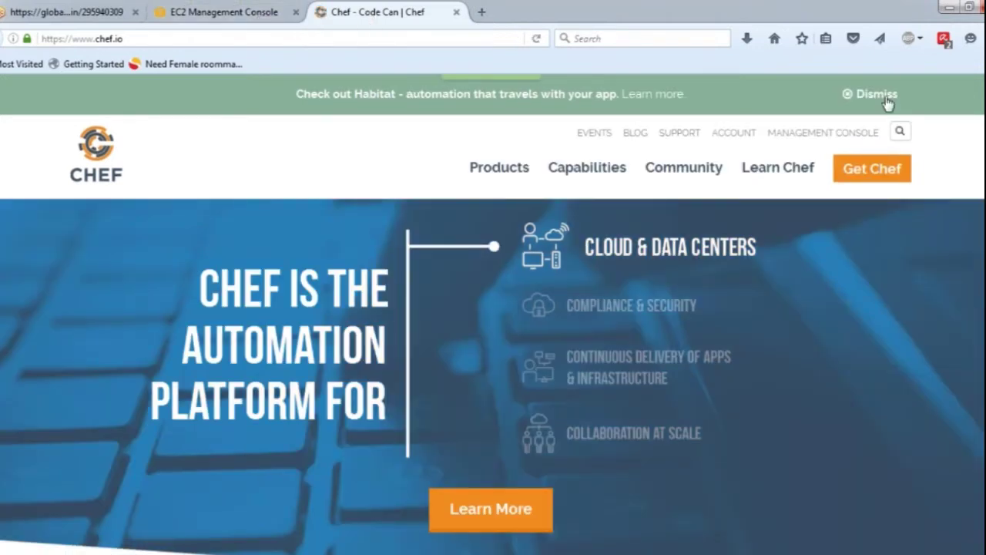
Go from Get Chef to Hosted Chef Sign Up and sign in at manage.chef.io
left_click(868, 172)
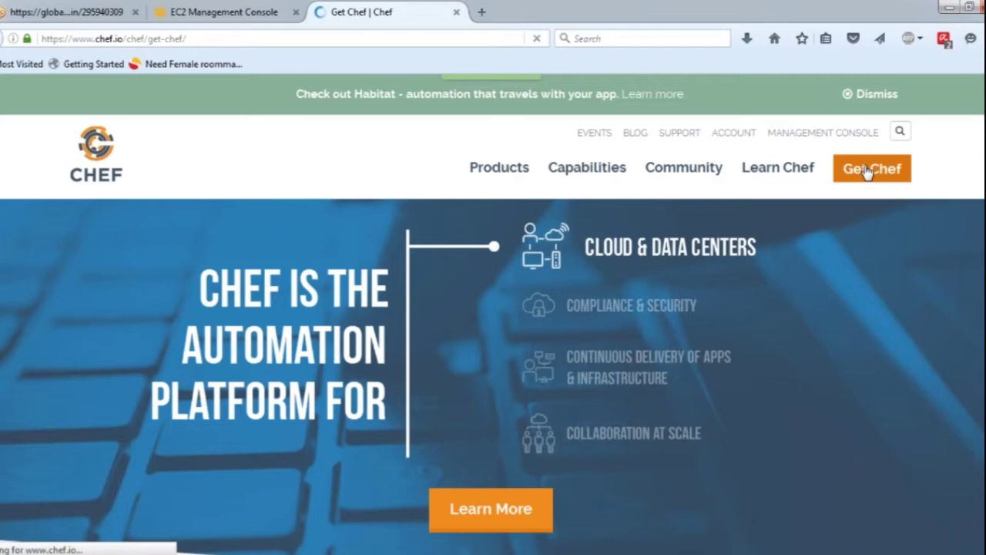
scroll(736, 226, "down", 4)
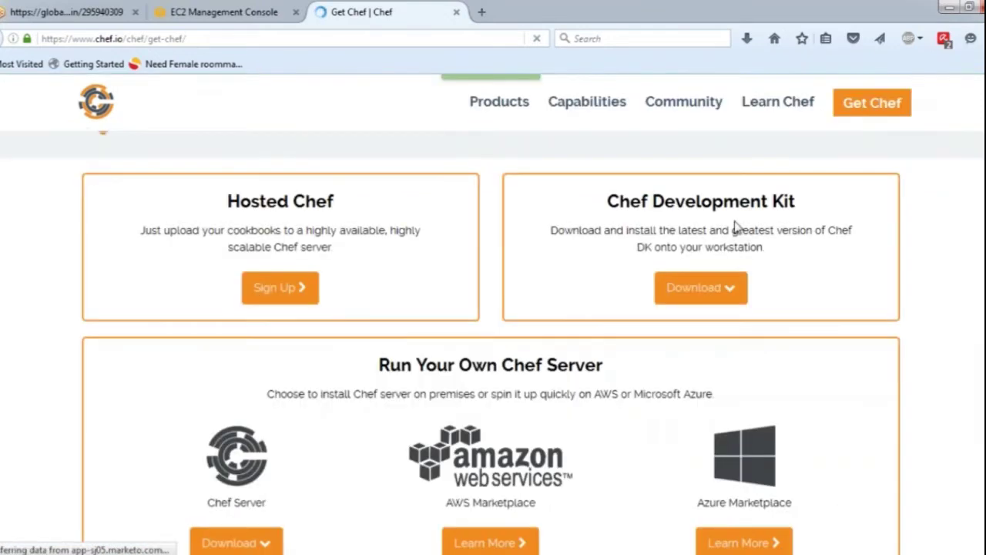
left_click(299, 290)
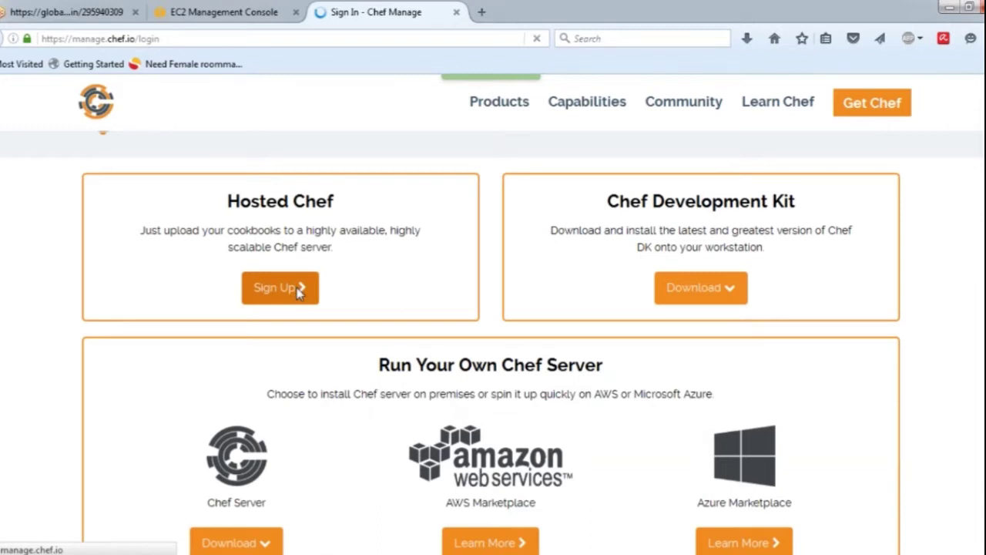
left_click(223, 291)
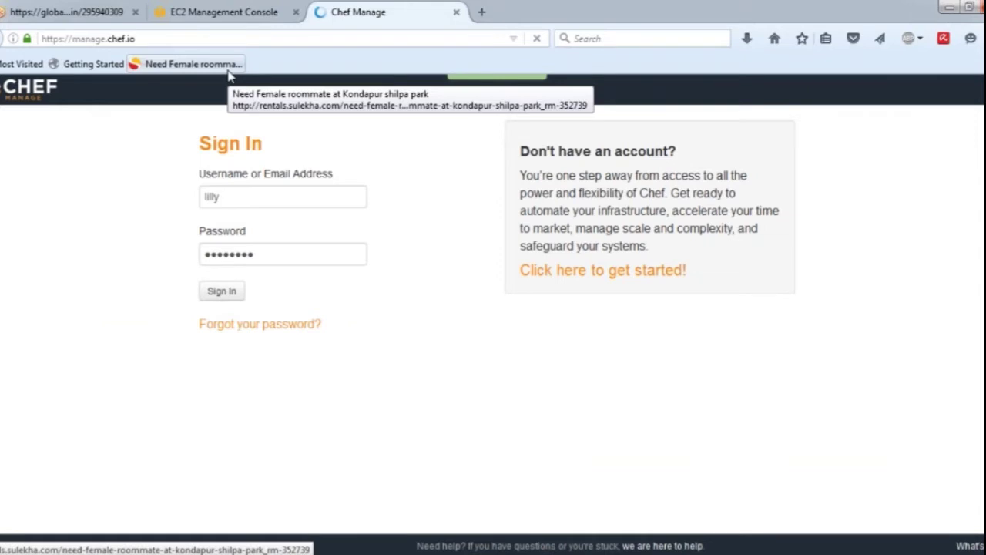
Check the EC2 instances, then browse Chef Manage Reports, Policy cookbooks and Administration
left_click(228, 17)
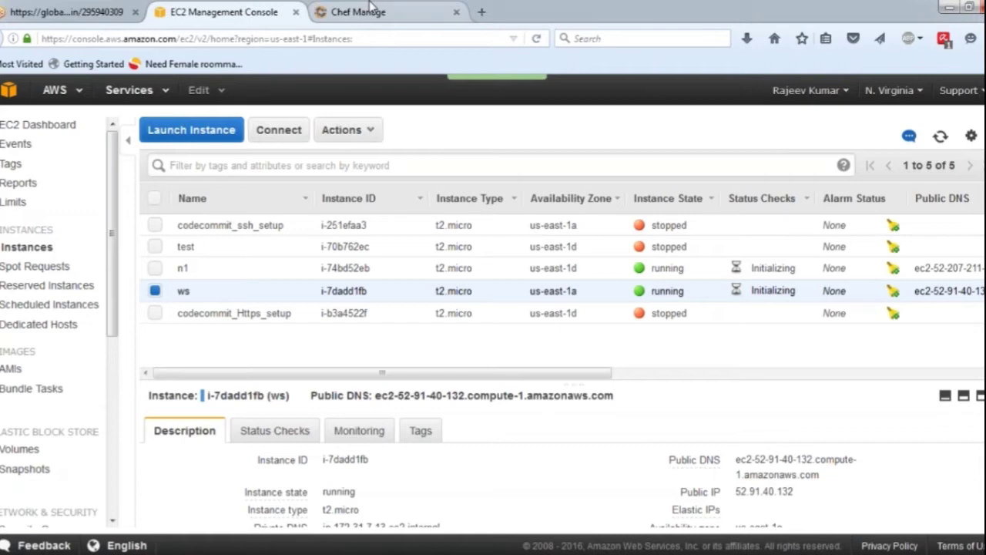
left_click(372, 9)
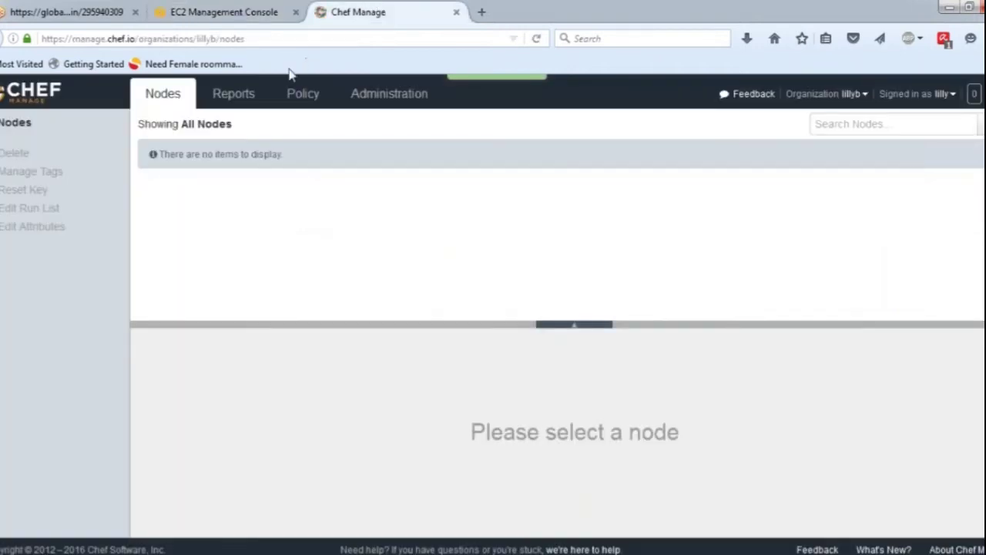
left_click(220, 104)
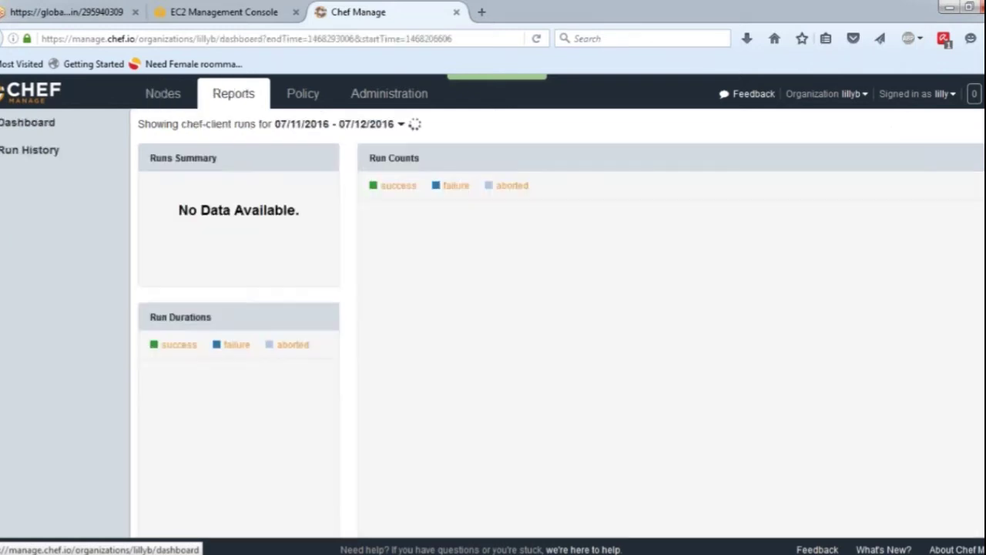
left_click(305, 98)
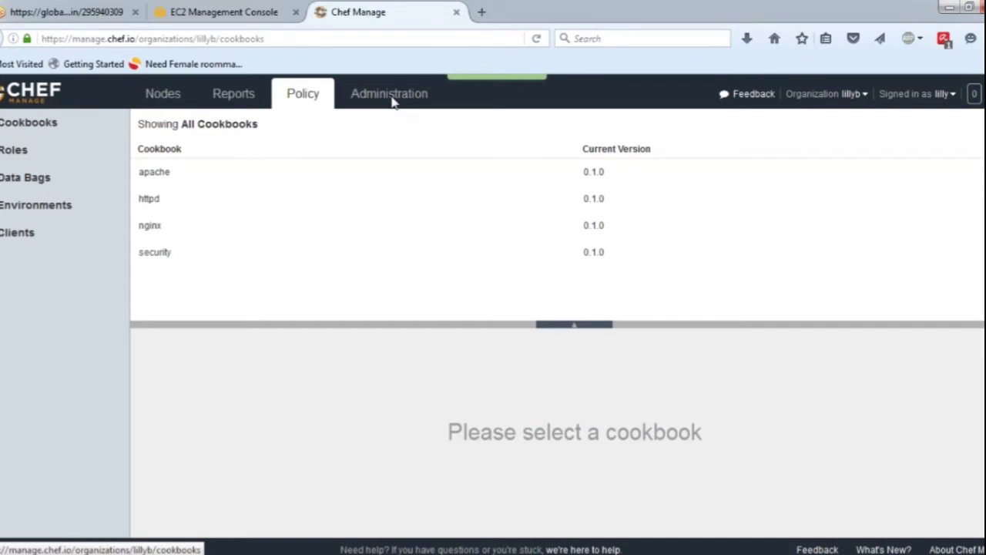
left_click(390, 96)
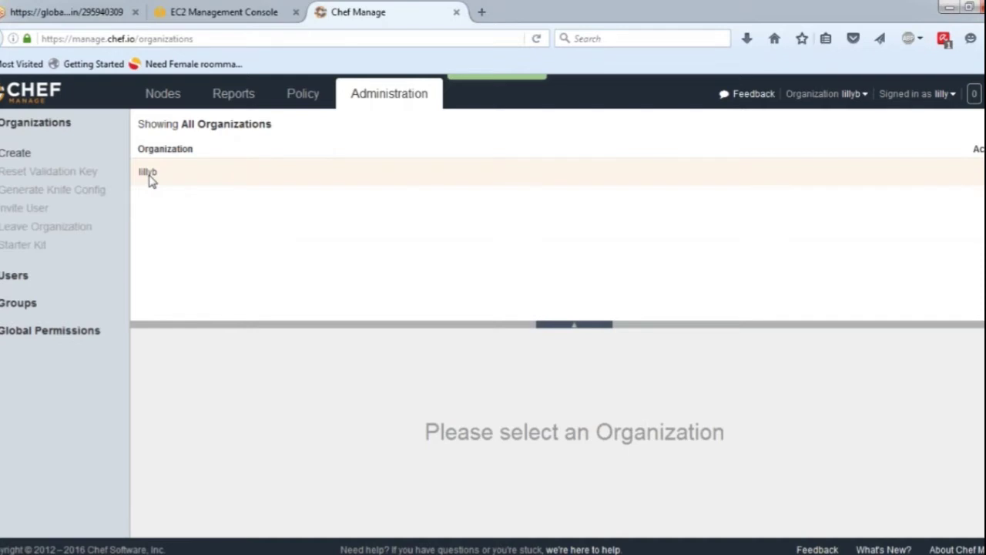
Select the organization and choose Remove to bring up the Leave Organization dialog
left_click(149, 174)
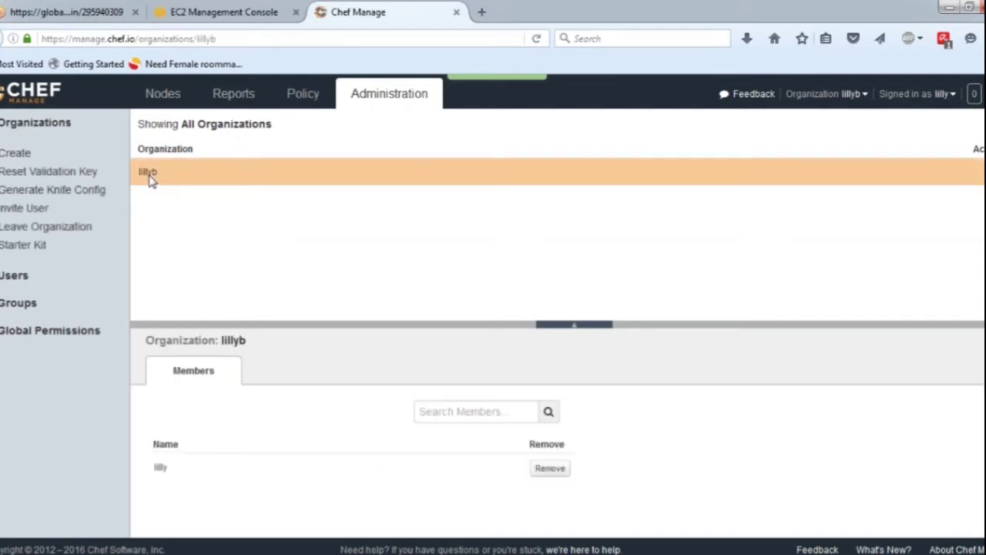
right_click(151, 179)
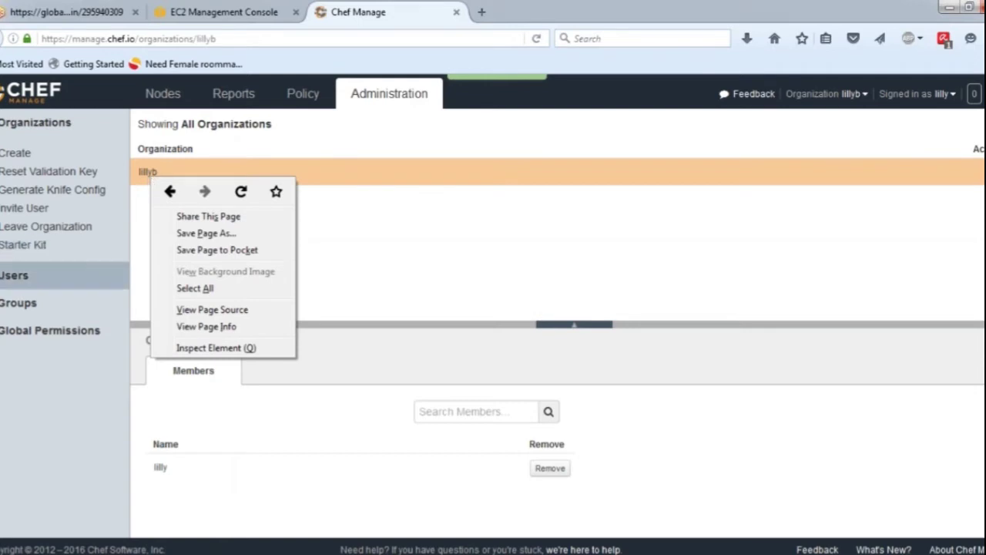
left_click(229, 171)
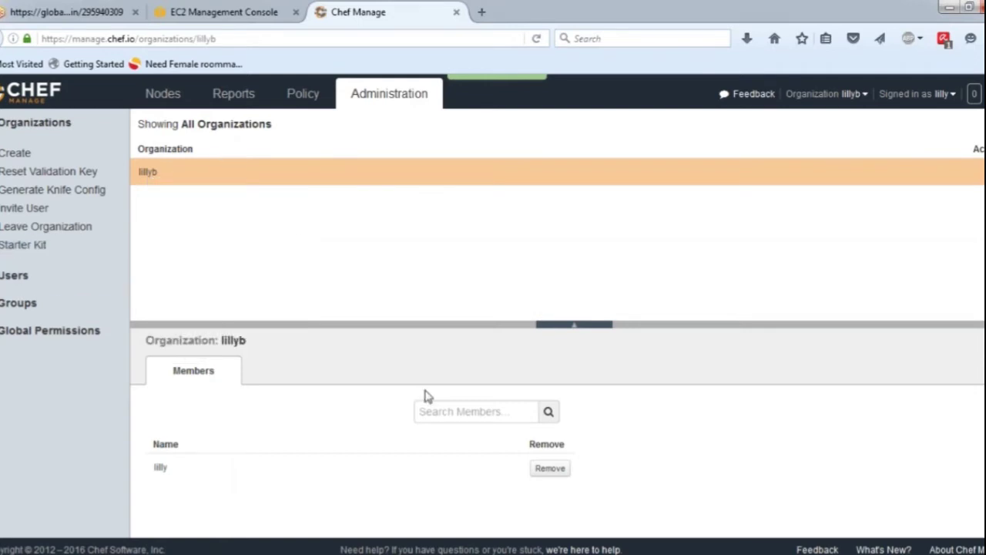
left_click(544, 473)
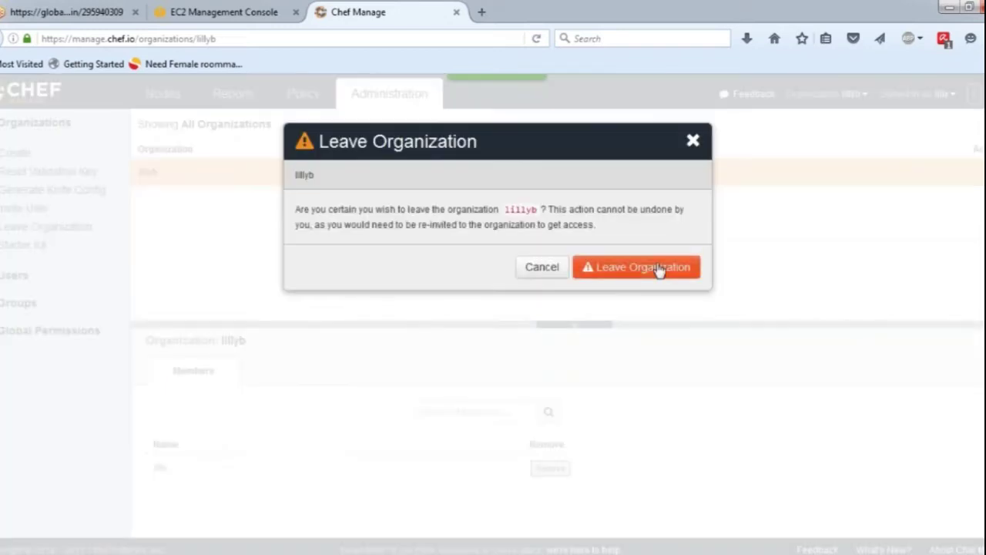
Attempt to leave the organization twice, cancel after the empty-admins refusal, and open the Organization dropdown
left_click(660, 266)
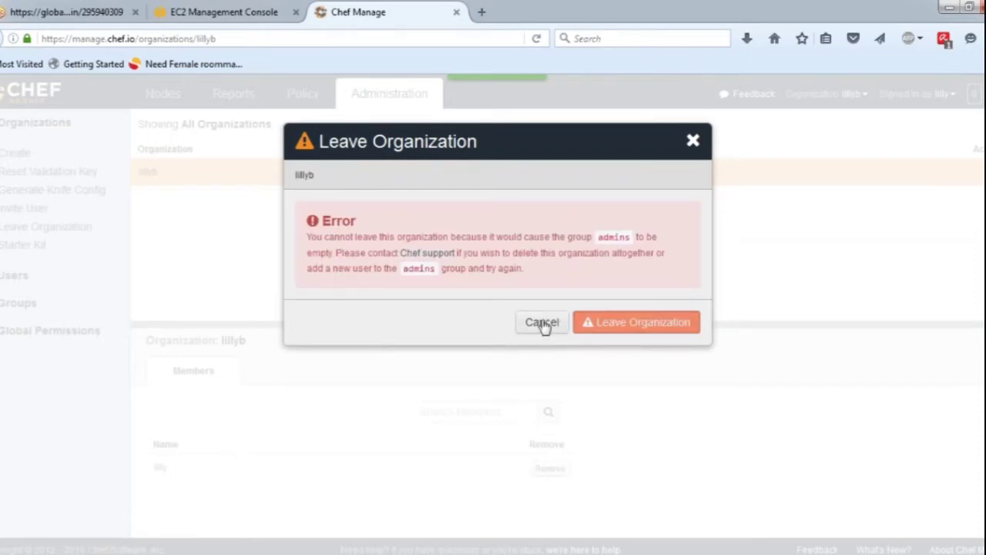
left_click(693, 142)
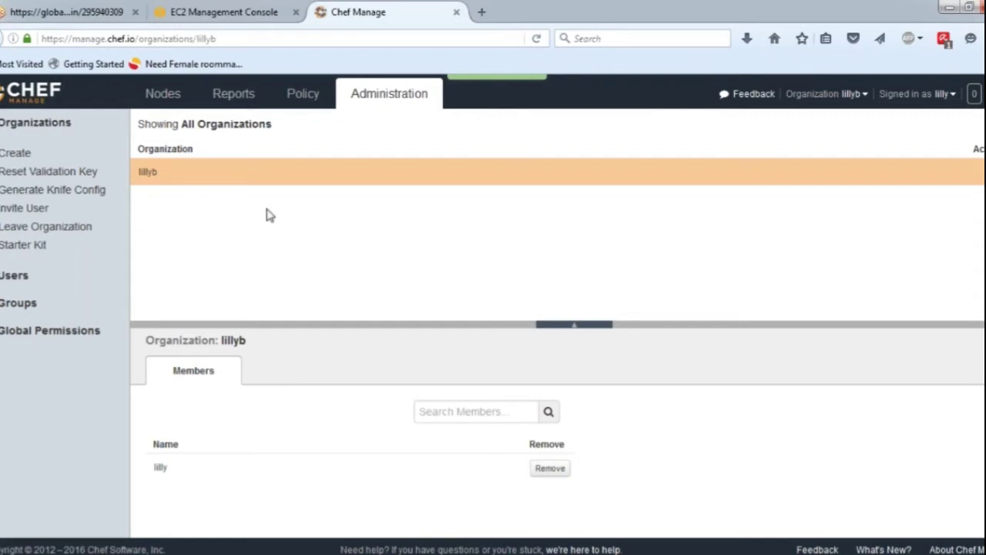
left_click(97, 226)
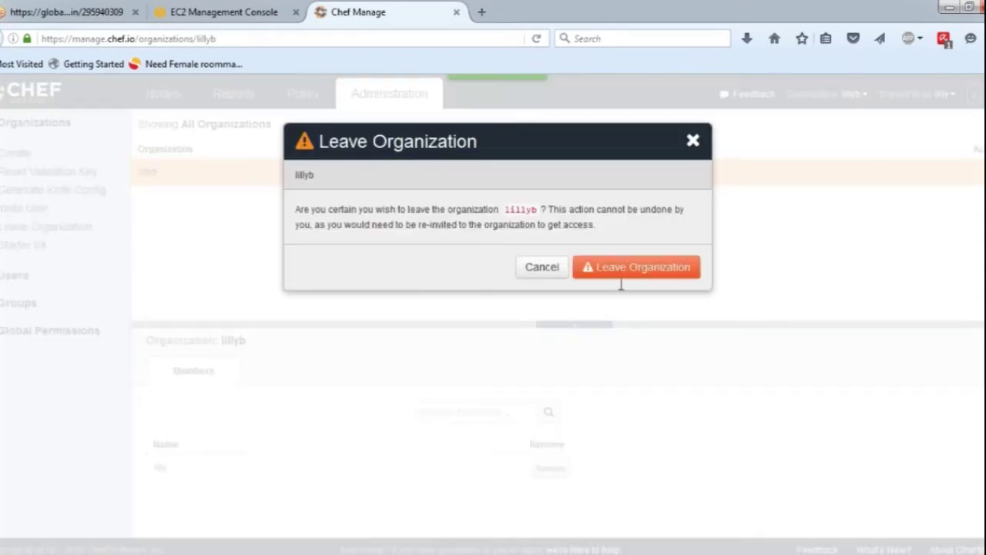
left_click(625, 271)
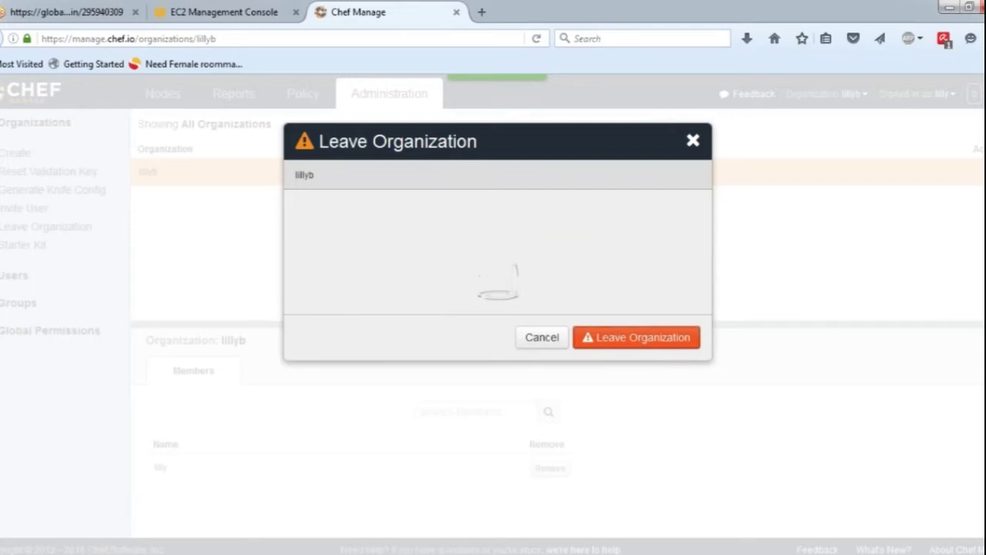
left_click(542, 323)
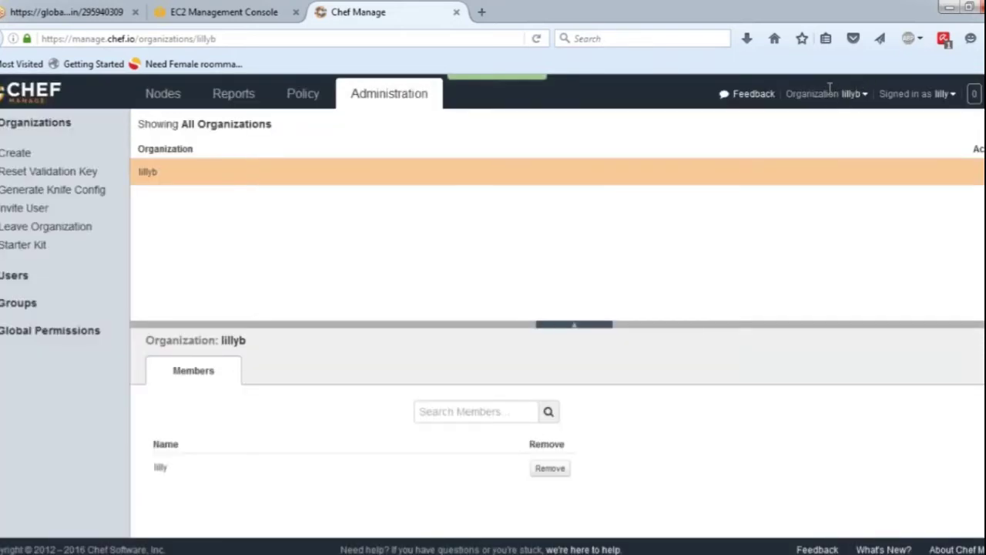
left_click(863, 98)
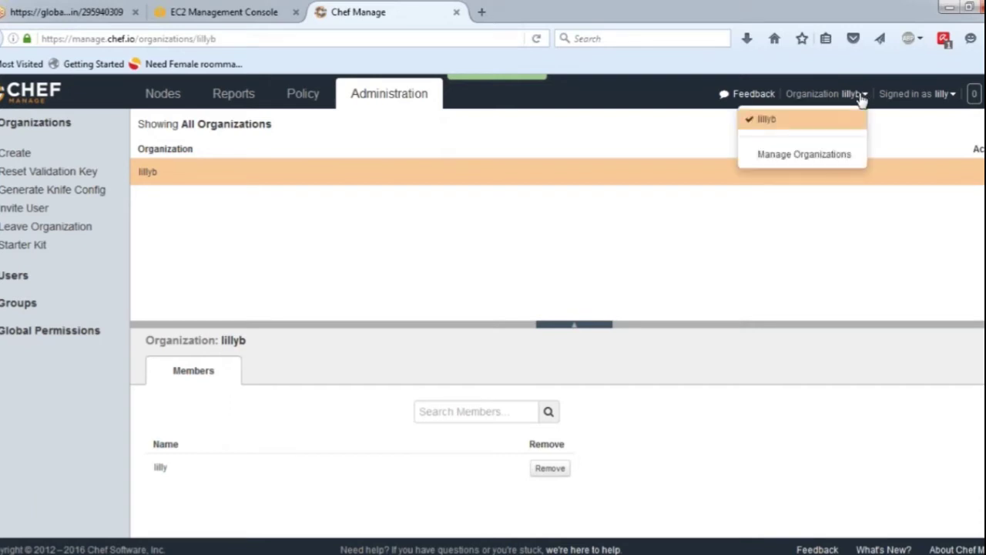
Open Manage Organizations to show the All Organizations list, collapsing and re-expanding the pane
left_click(804, 154)
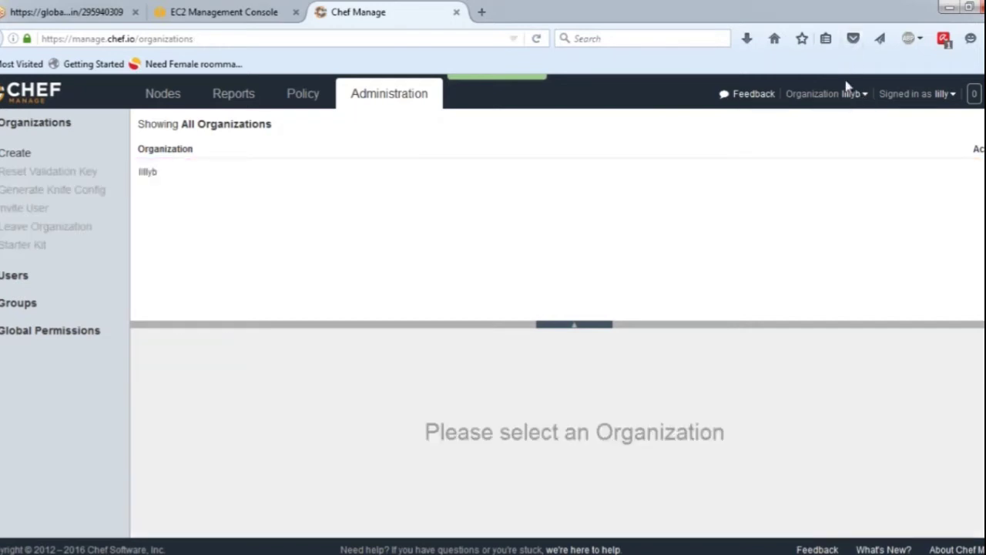
left_click(861, 100)
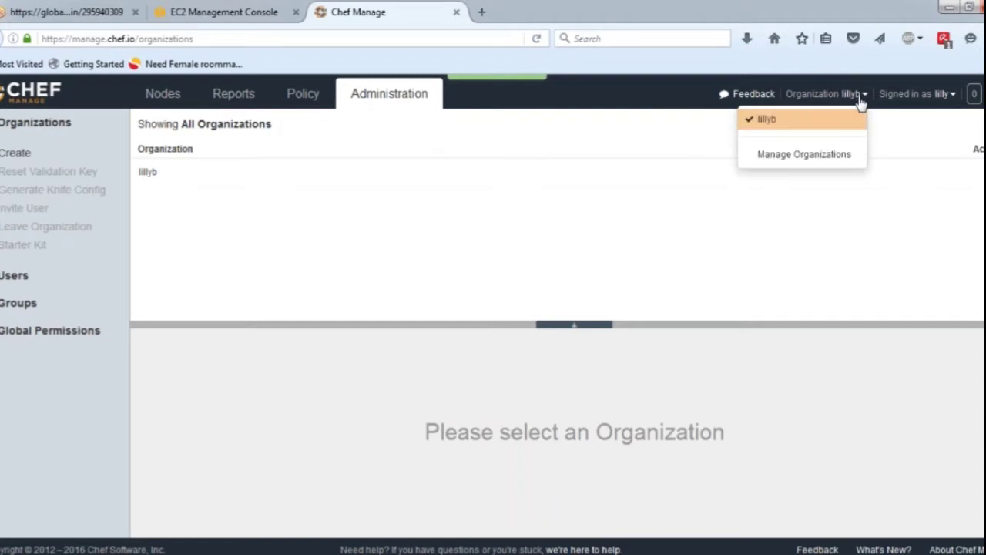
left_click(818, 156)
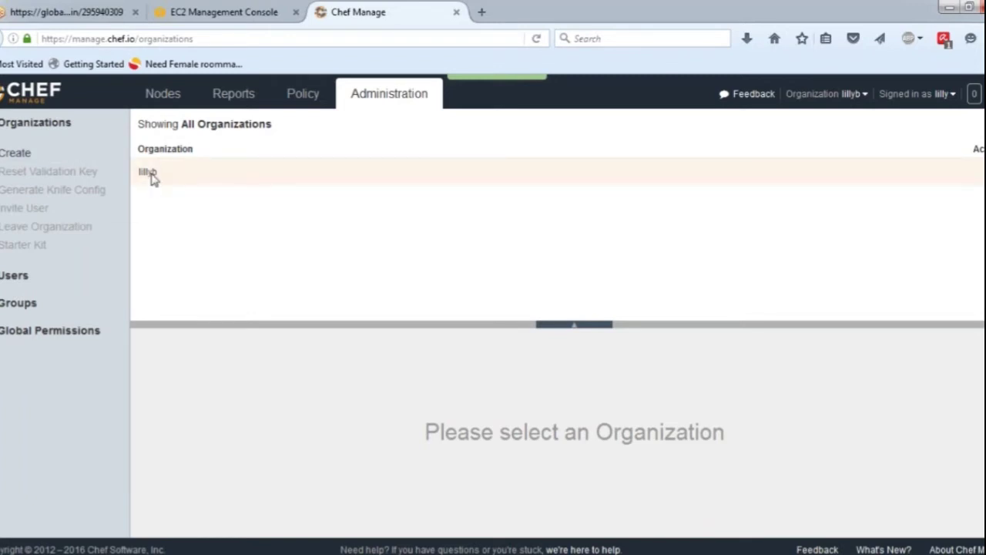
left_click(568, 323)
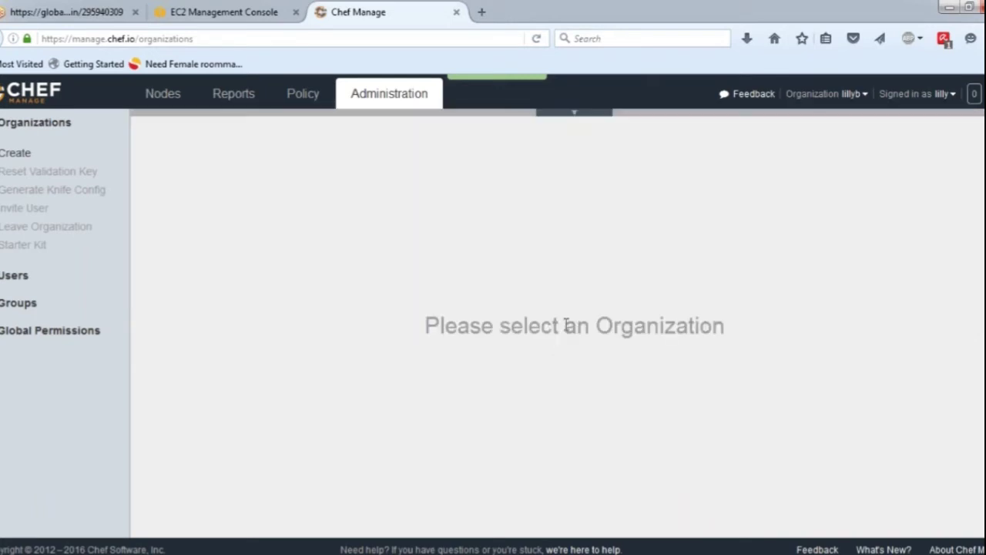
left_click(571, 112)
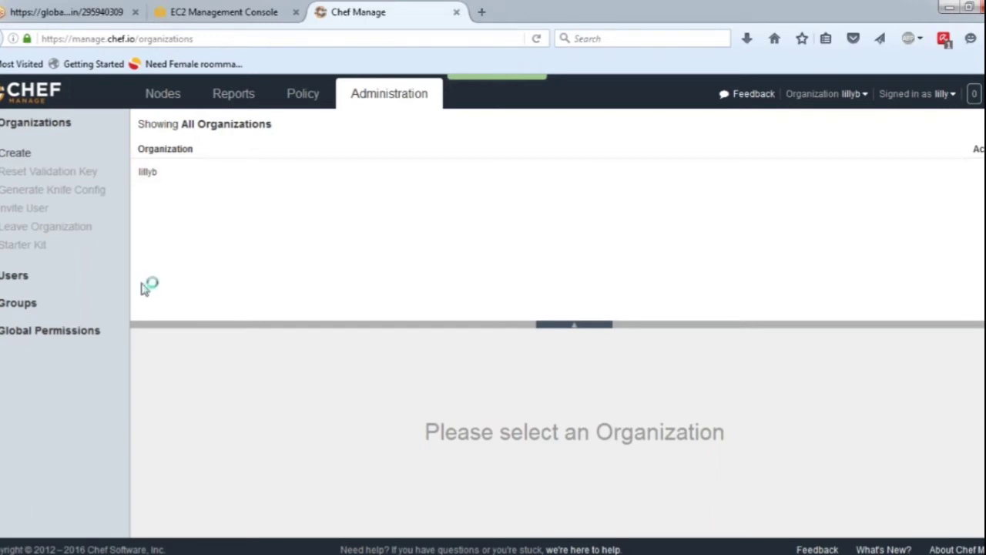
Start a new organization, trying and then clearing draft full and short names
left_click(25, 156)
left_click(348, 203)
type("t")
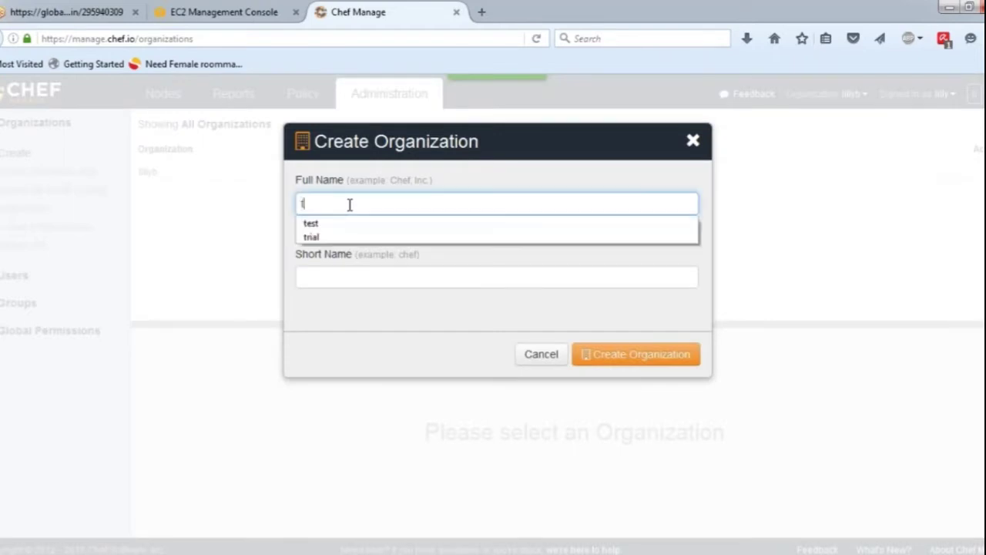
type("est_")
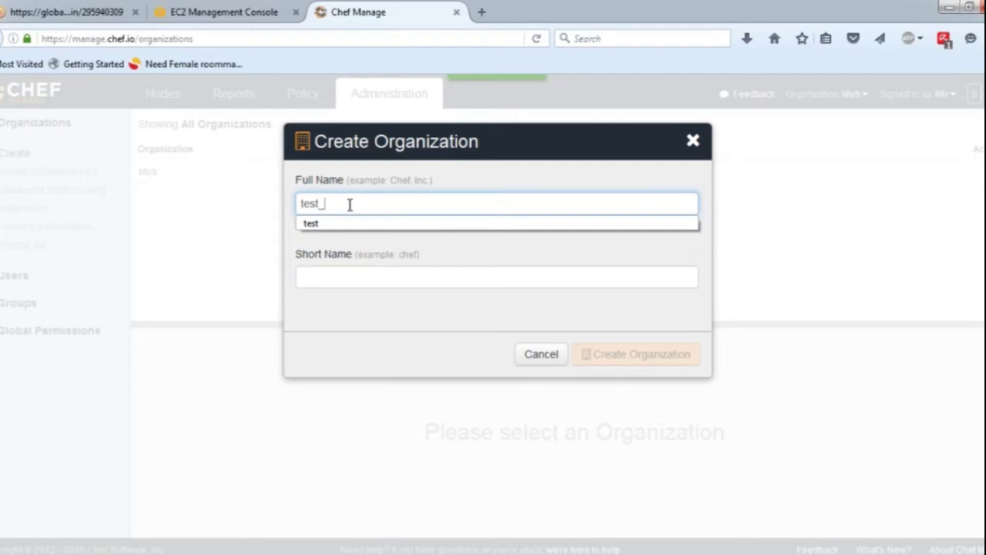
type("org")
key("BackSpace")
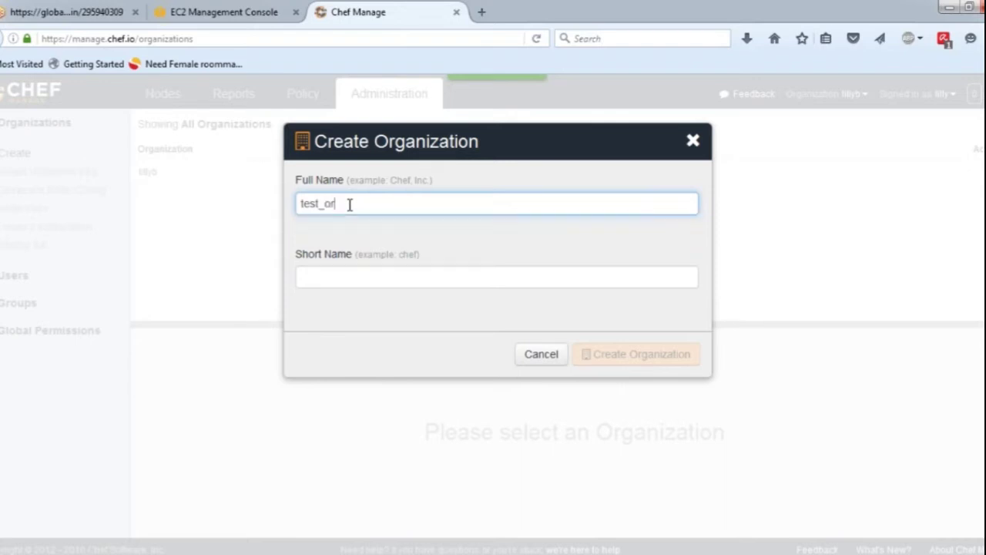
key("BackSpace")
key("BackSpace")
key("BackSpace")
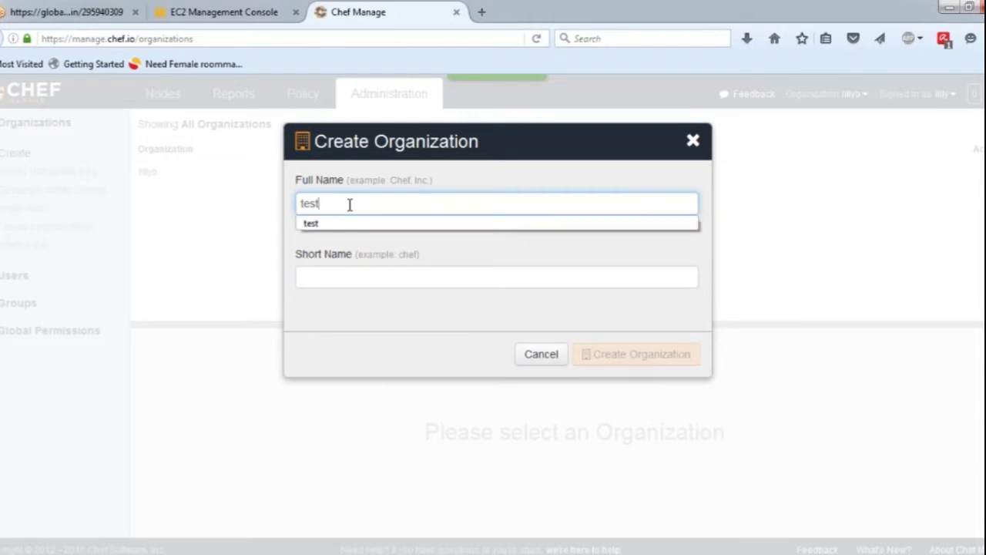
key("Escape")
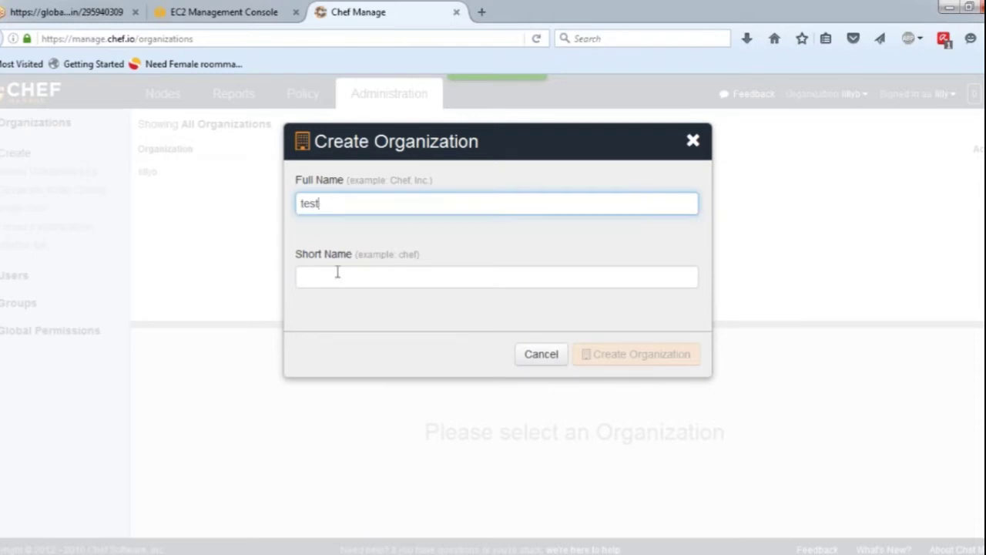
left_click(336, 272)
type("test")
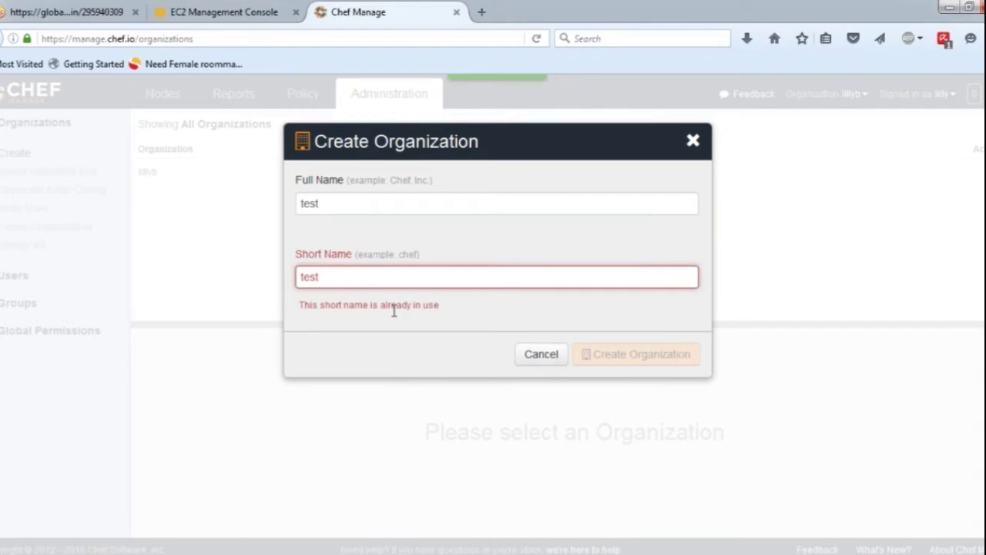
type("123")
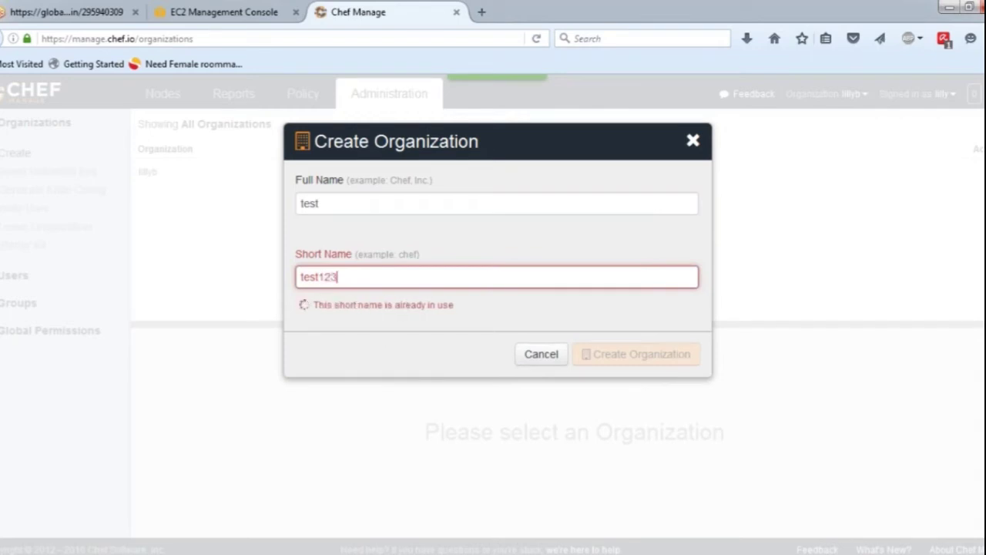
key("BackSpace")
key("BackSpace")
key("BackSpace")
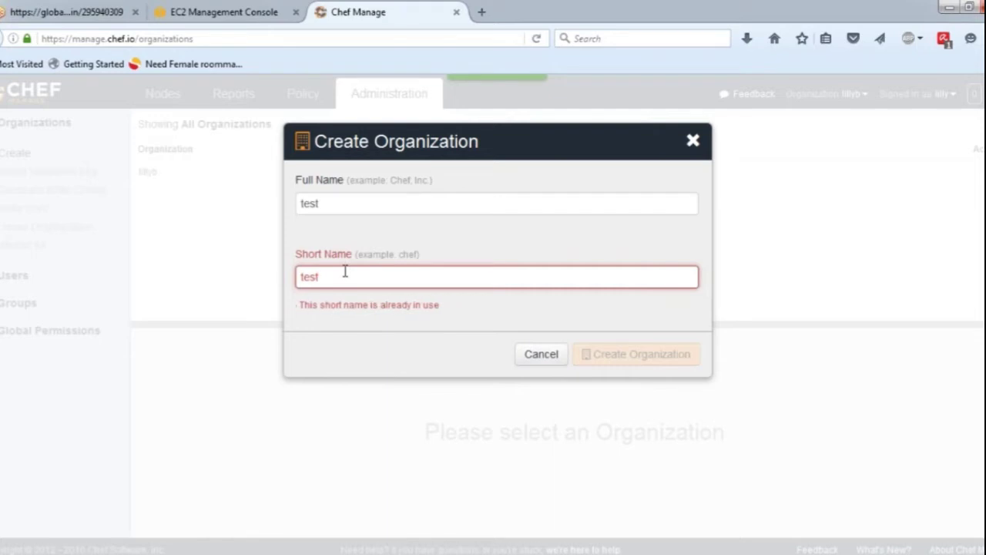
key("BackSpace")
key("BackSpace")
key("BackSpace")
key("BackSpace")
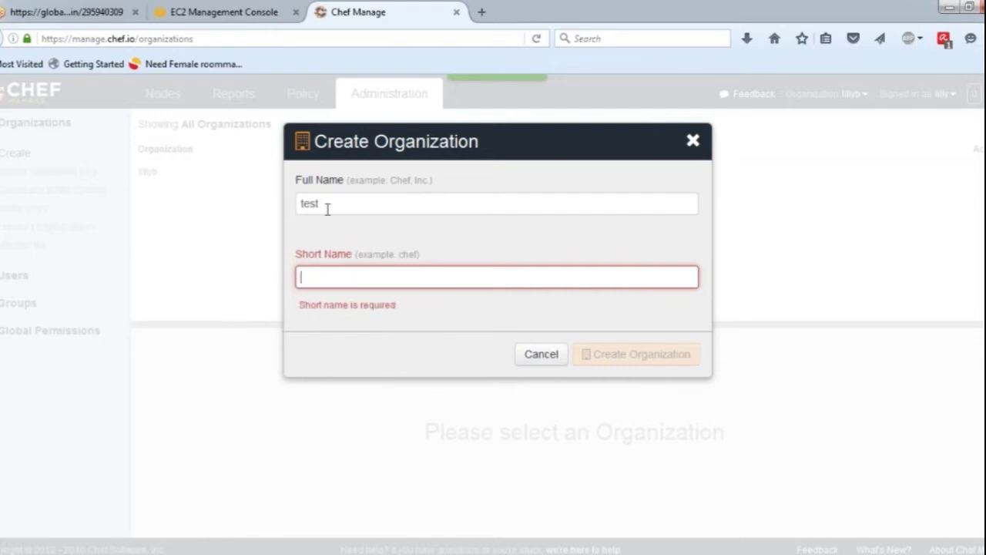
Set full name and short name to test912 and create the organization
left_click(327, 209)
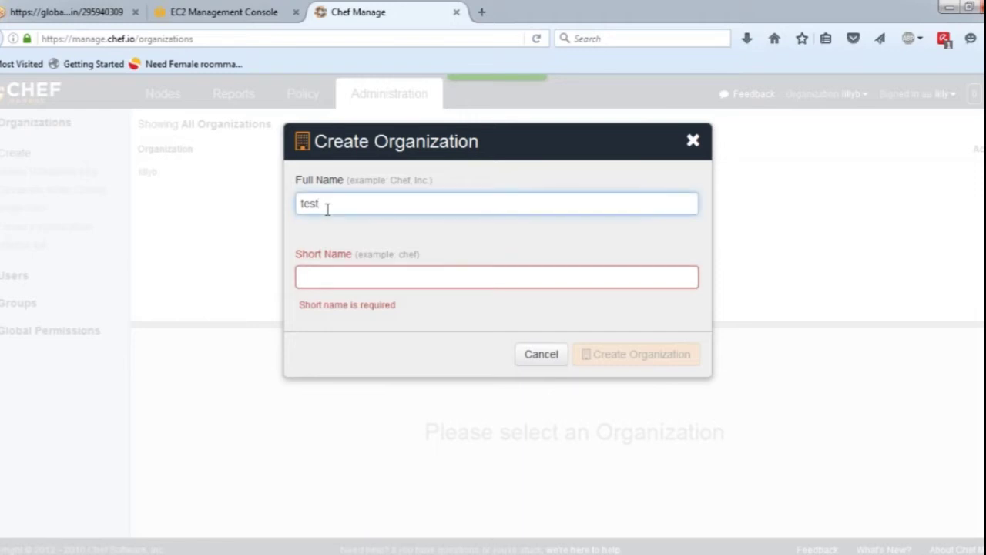
type("912")
key("Tab")
type("test912")
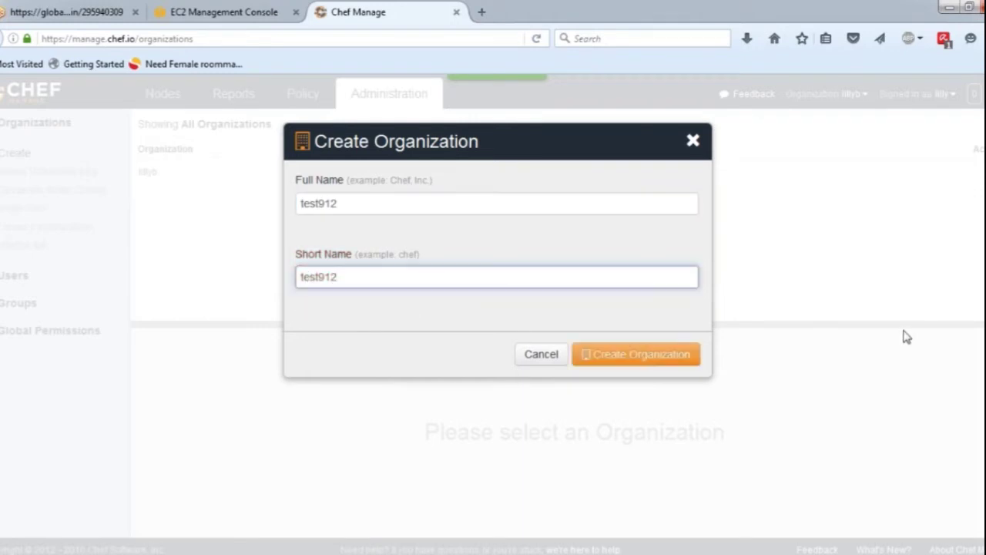
left_click(676, 364)
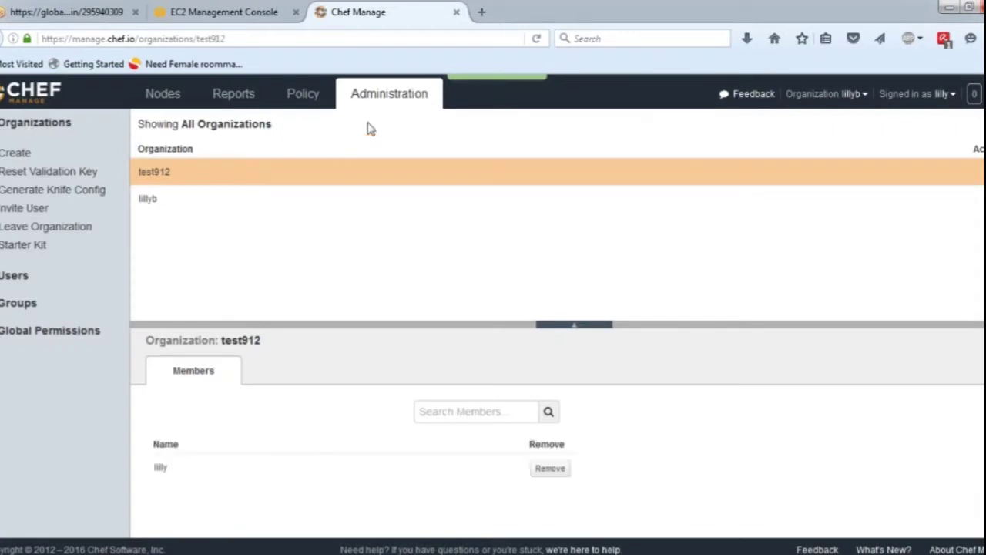
left_click(250, 198)
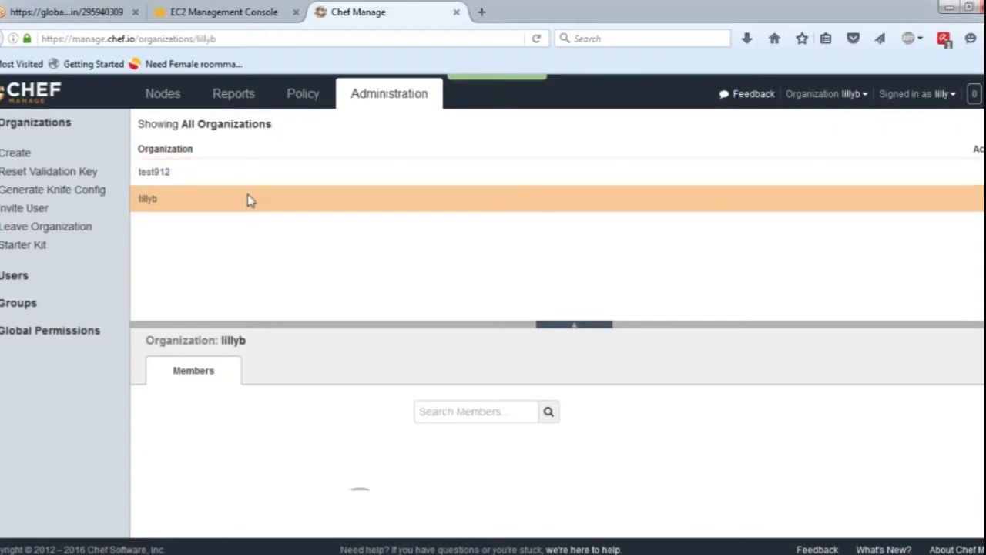
left_click(63, 234)
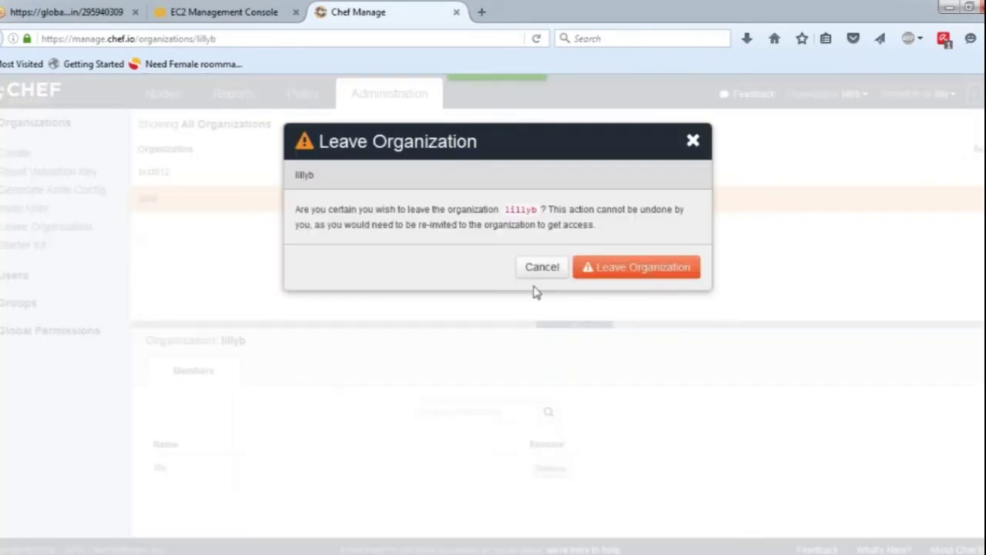
left_click(632, 267)
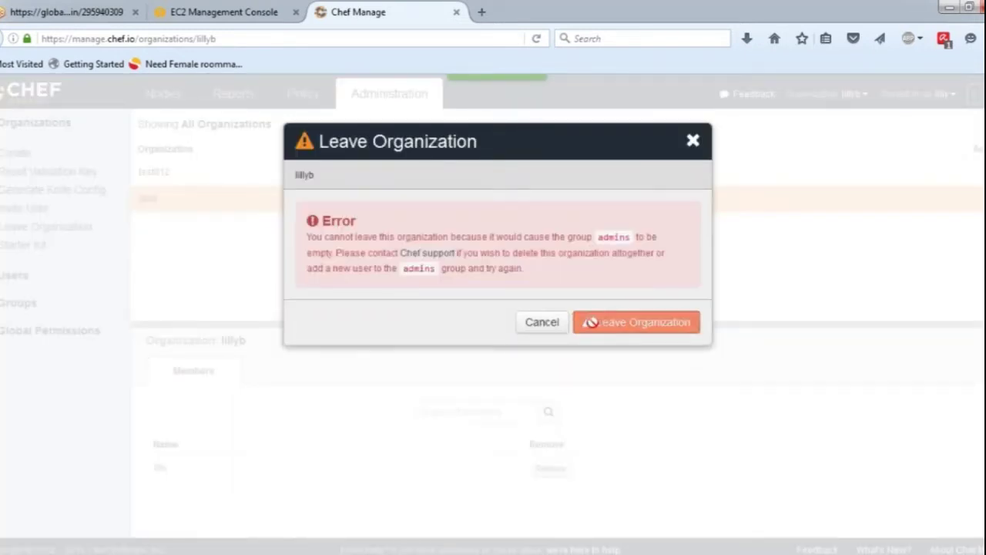
left_click(541, 323)
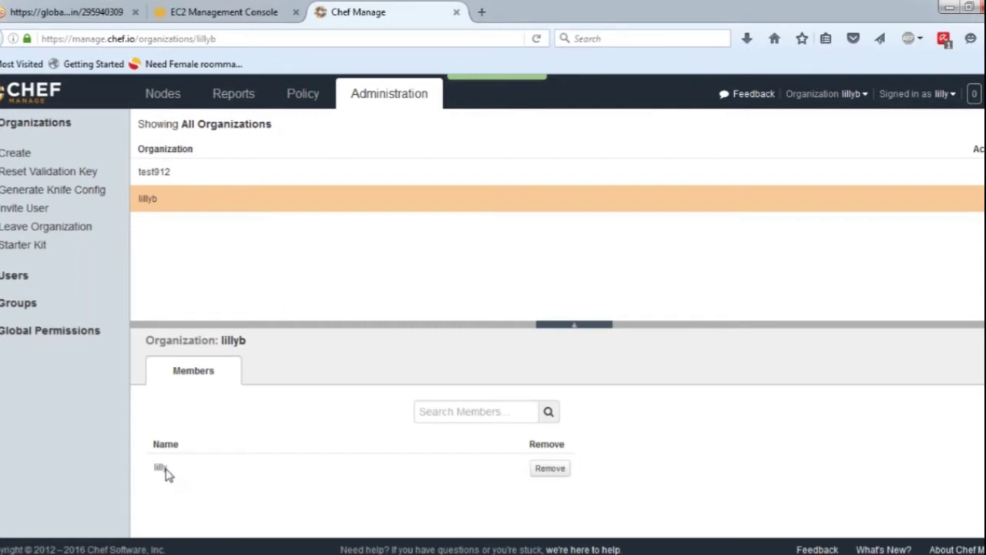
left_click(559, 470)
left_click(631, 279)
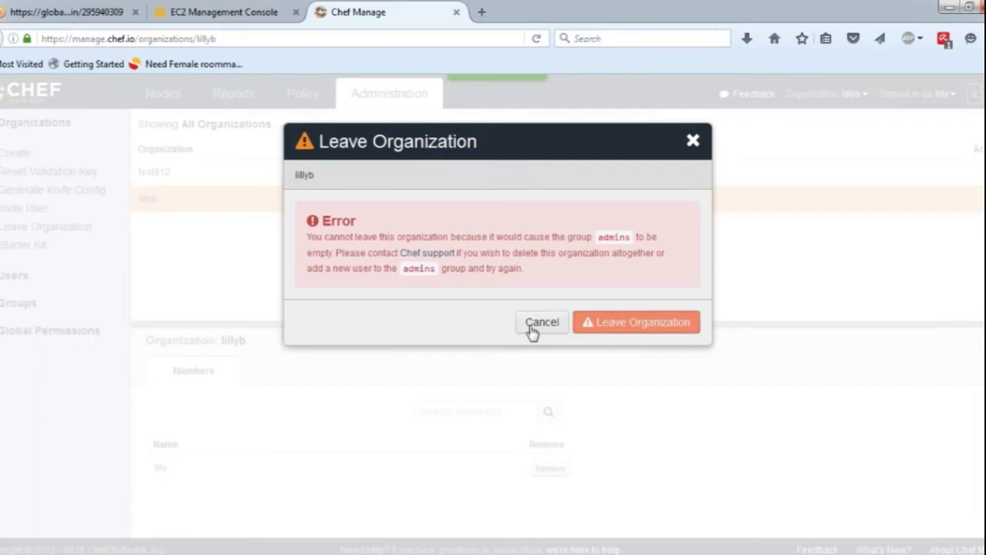
left_click(539, 322)
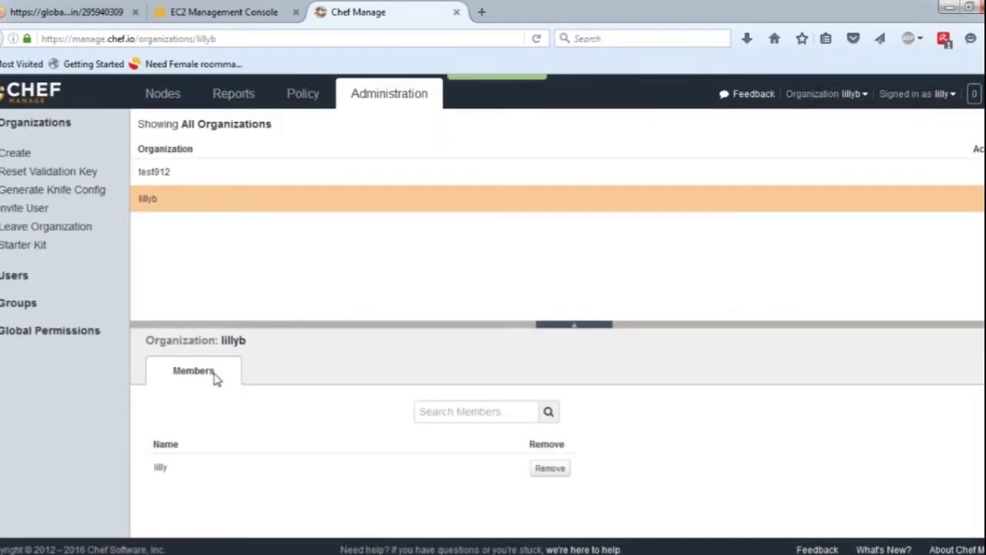
left_click(176, 182)
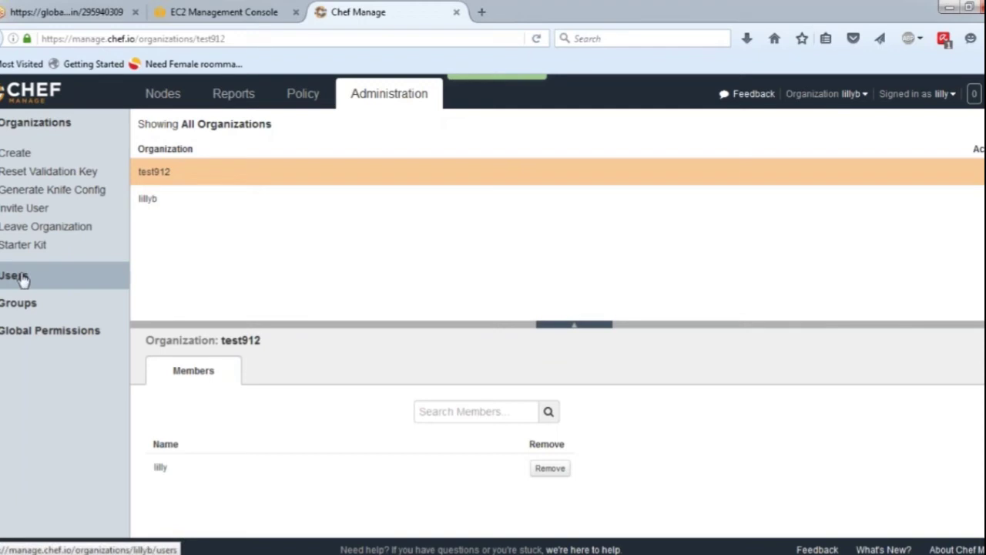
Show the Users list and the single user's profile and public key details, cancelling a leave prompt
left_click(24, 279)
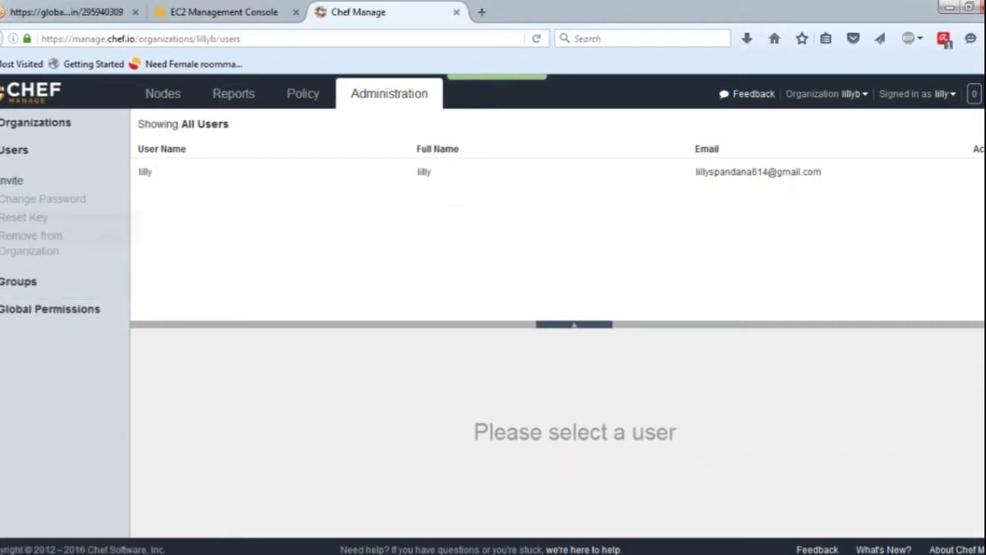
left_click(151, 177)
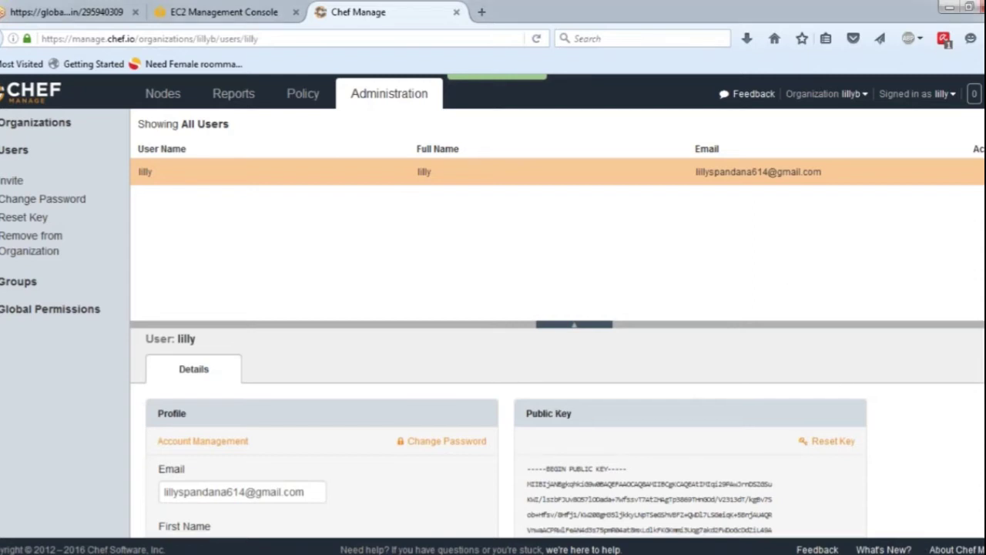
scroll(557, 433, "down", 1)
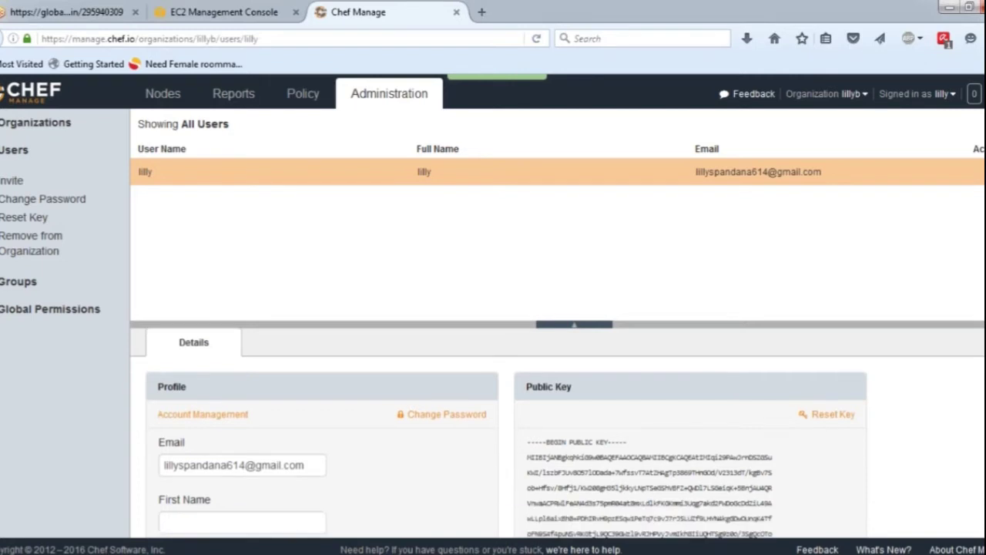
scroll(744, 347, "down", 5)
scroll(743, 346, "up", 8)
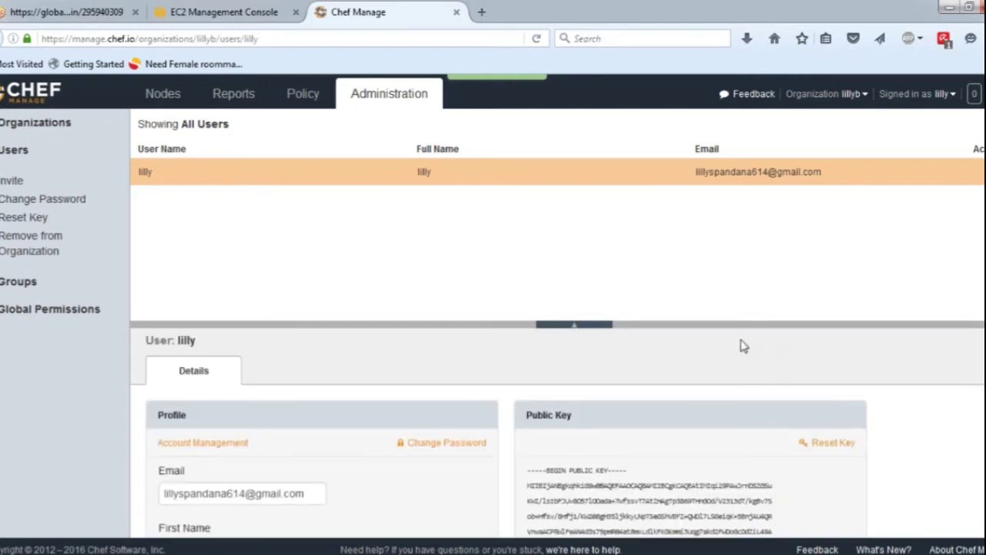
left_click(46, 254)
key("Escape")
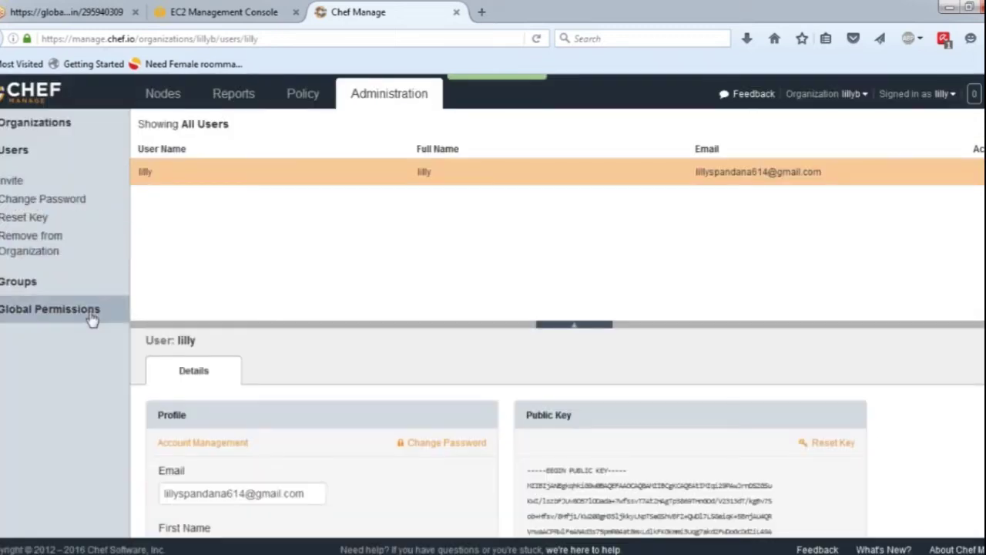
Cancel an Invite User dialog and go to the organization's empty Nodes page
left_click(13, 181)
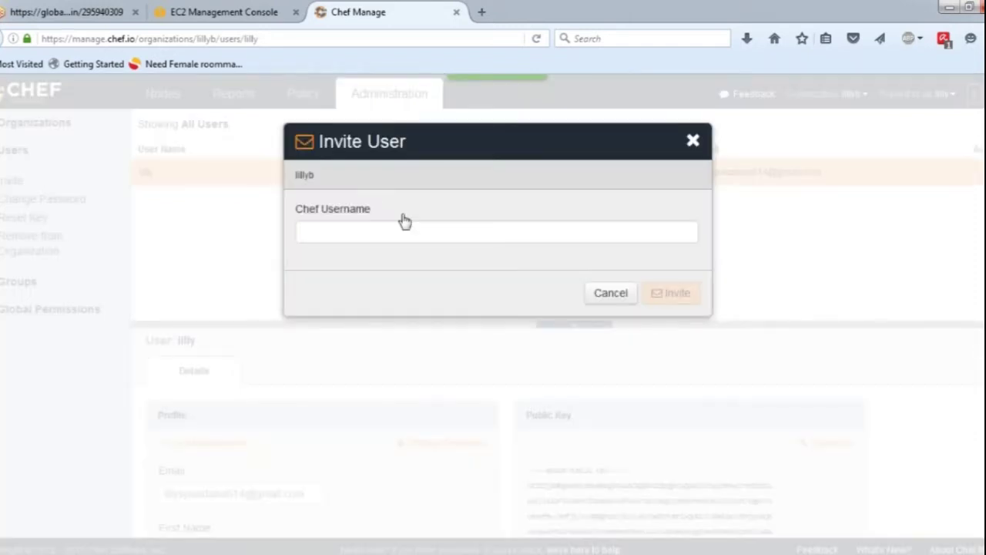
left_click(604, 299)
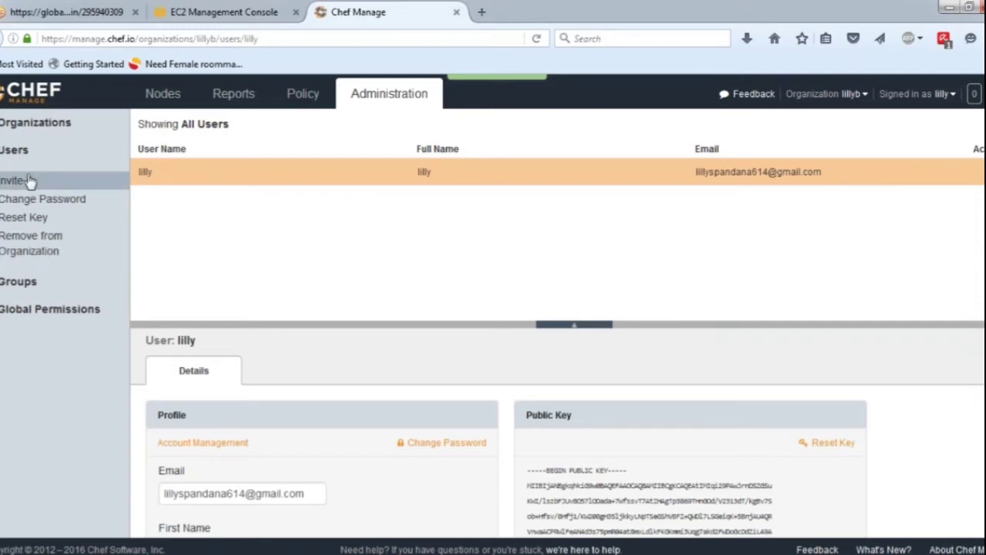
left_click(22, 101)
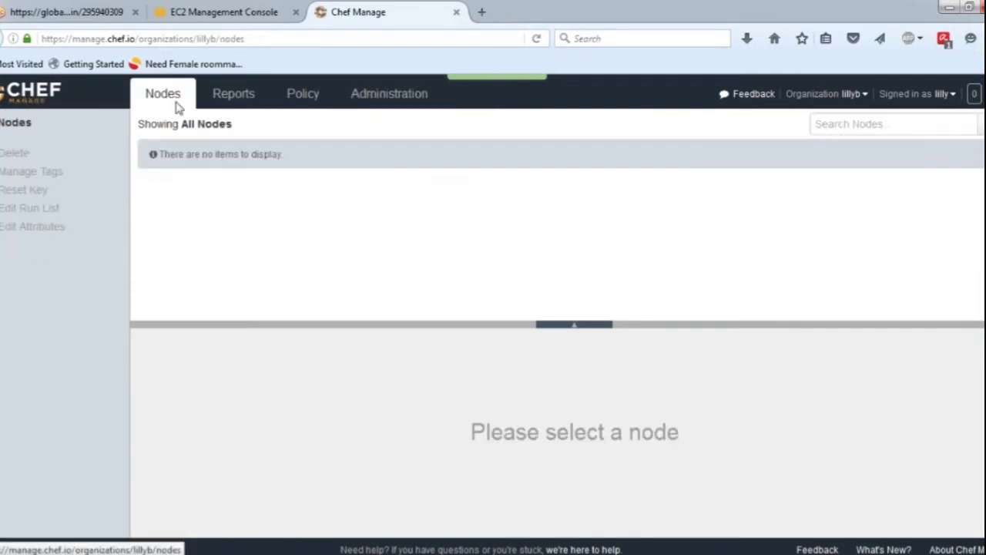
Go back to Administration > Users and reopen the single user's details
left_click(379, 94)
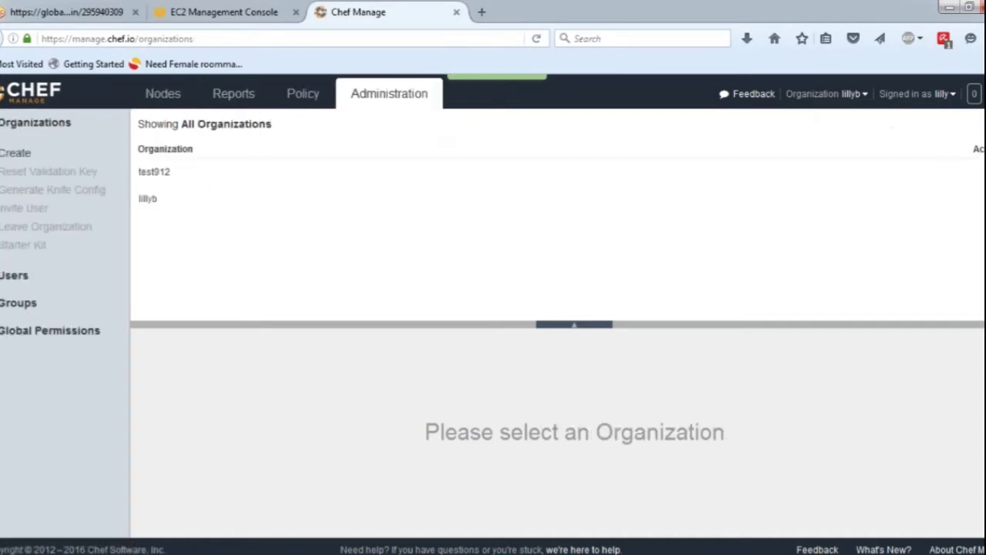
left_click(944, 98)
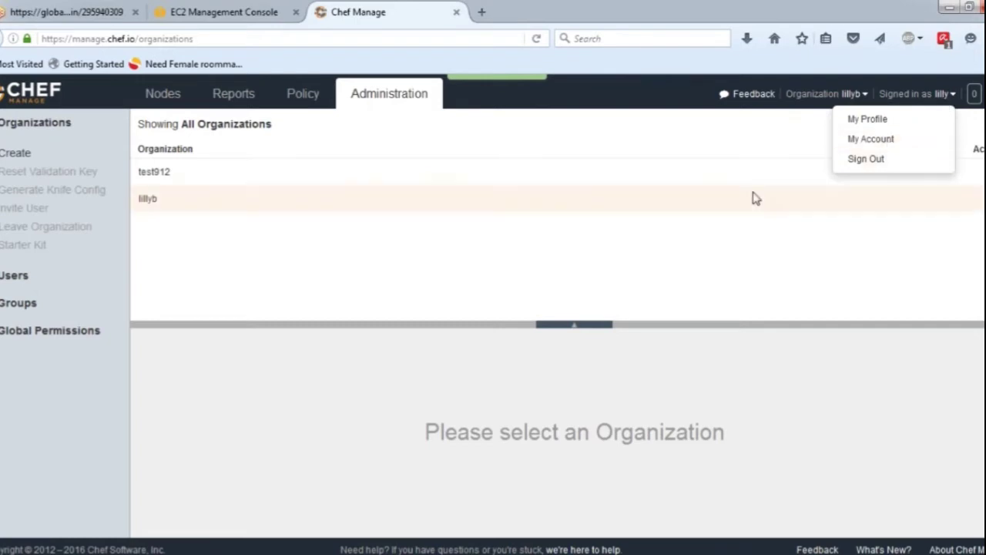
left_click(19, 285)
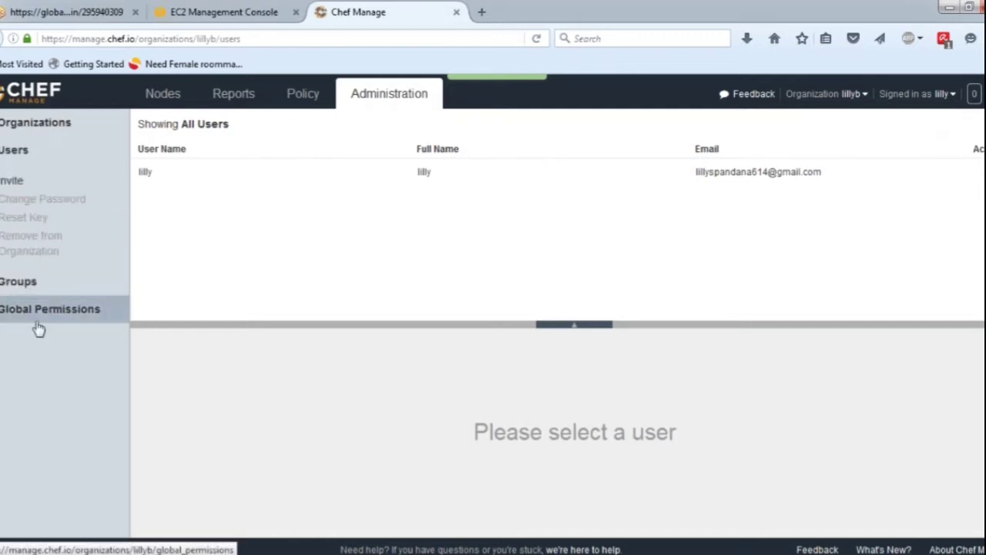
left_click(143, 174)
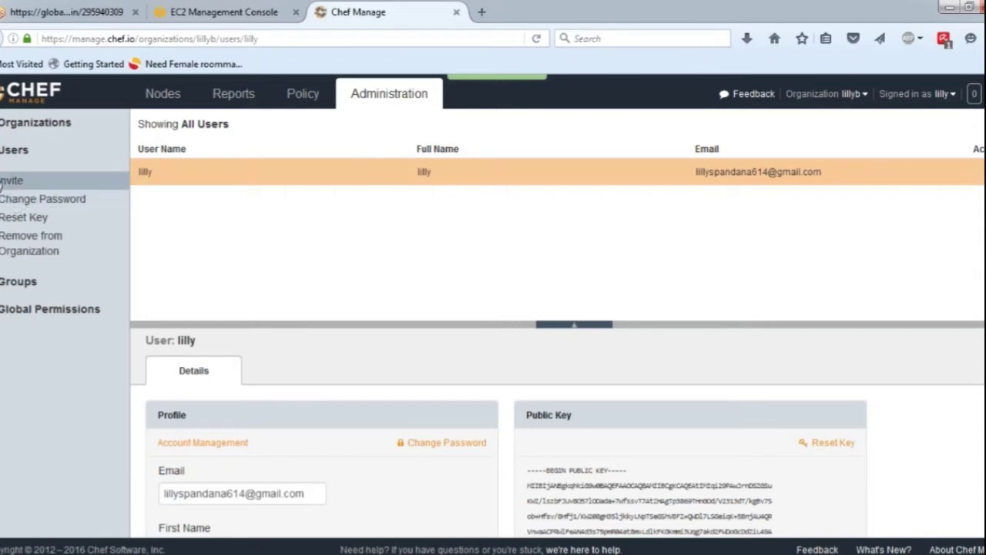
Open the Invite User form and try inviting the username 'ltt'
left_click(10, 181)
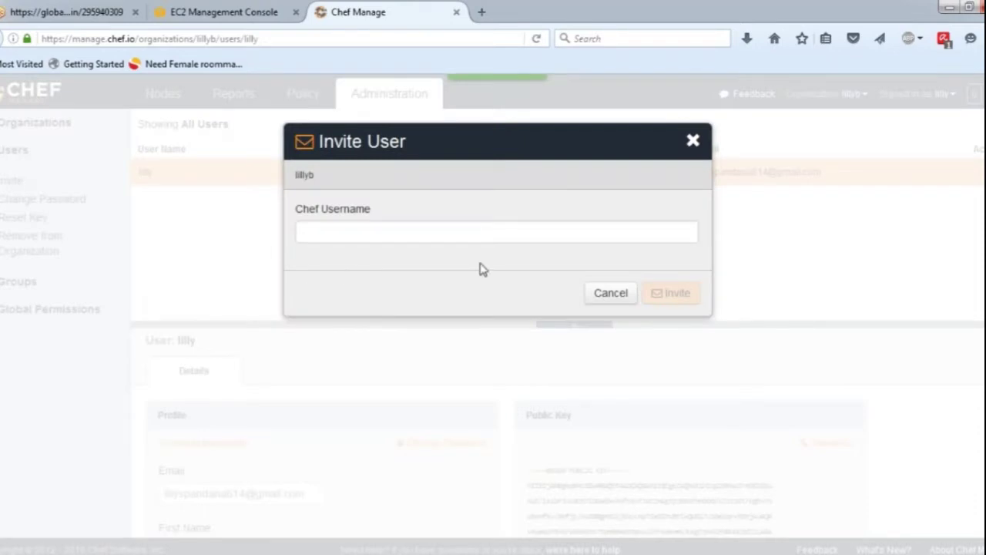
left_click(644, 340)
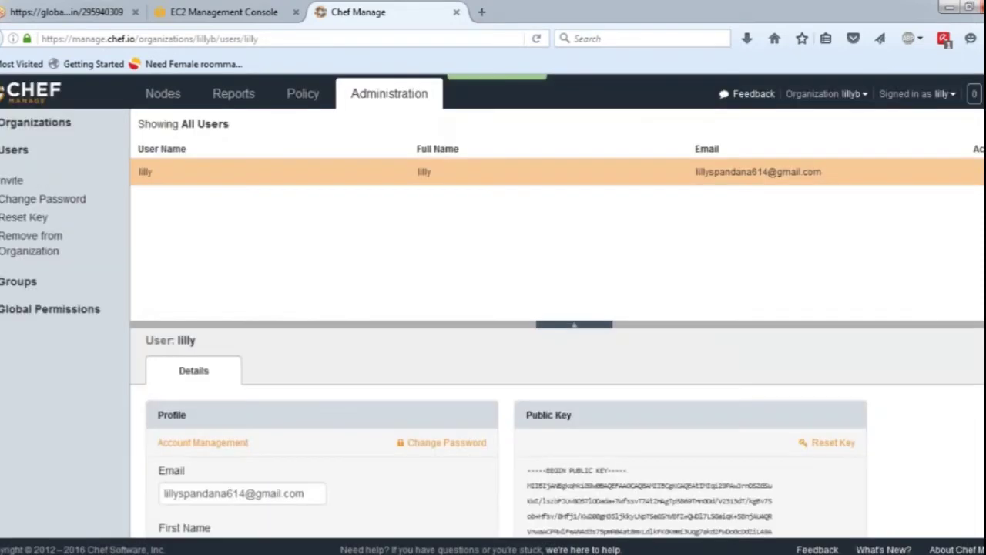
scroll(555, 431, "down", 3)
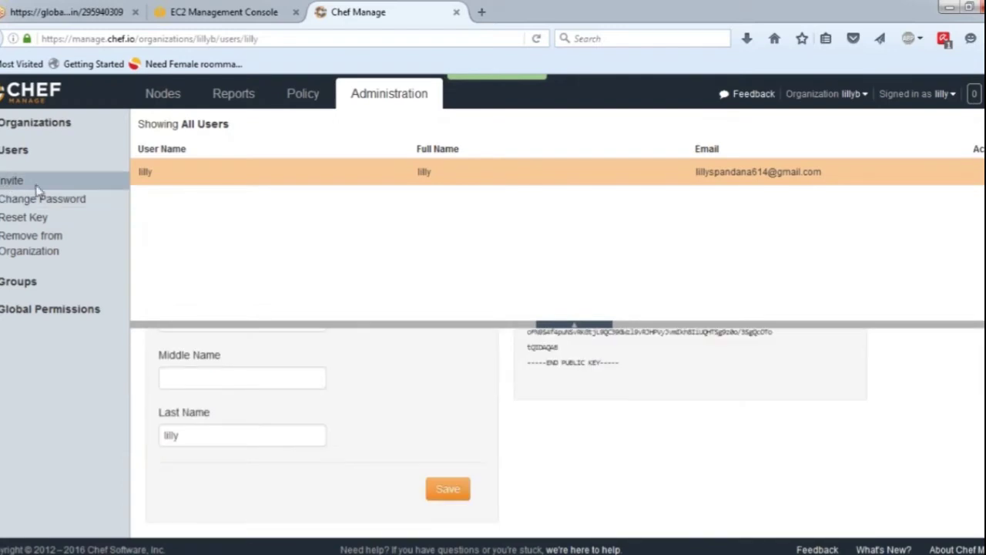
left_click(36, 189)
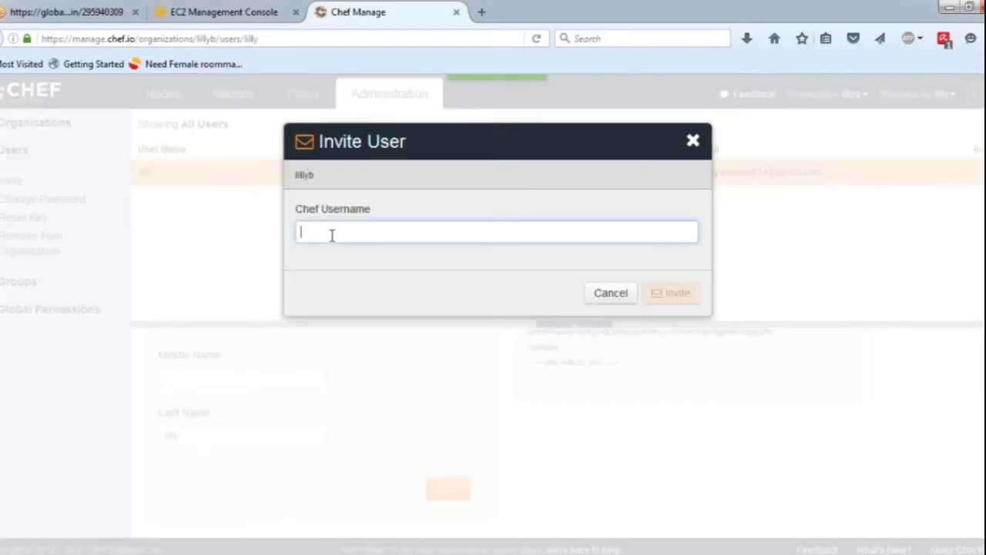
type("l")
type("ttt")
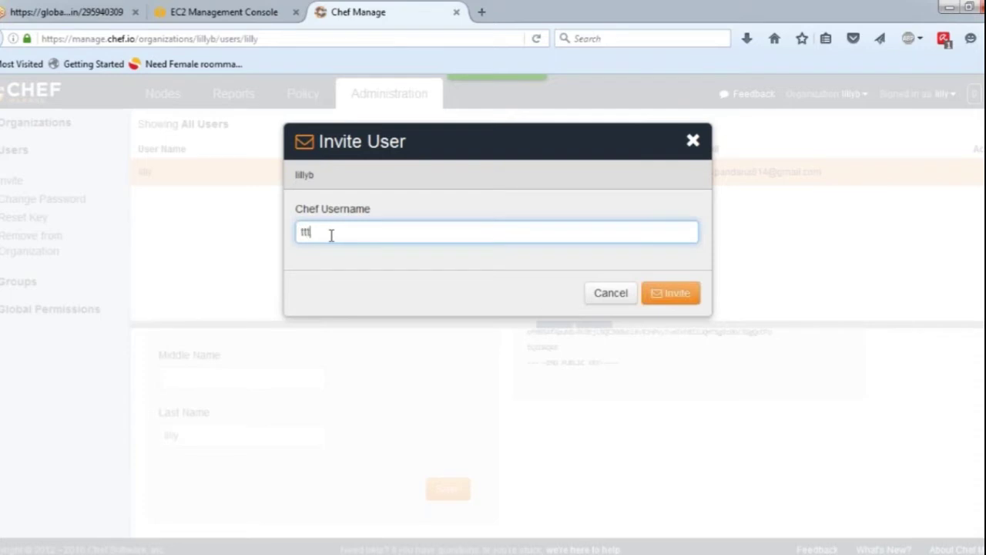
left_click(669, 302)
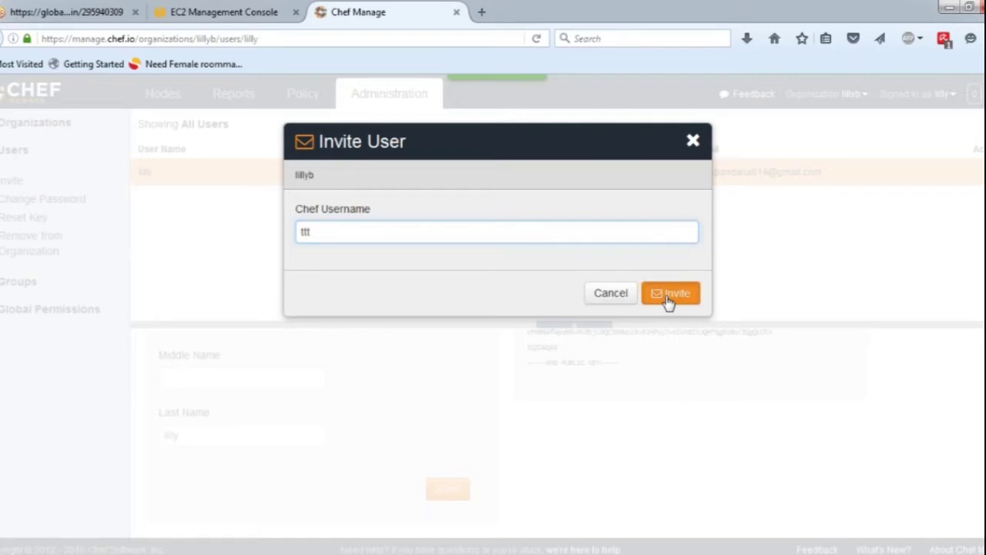
left_click(669, 302)
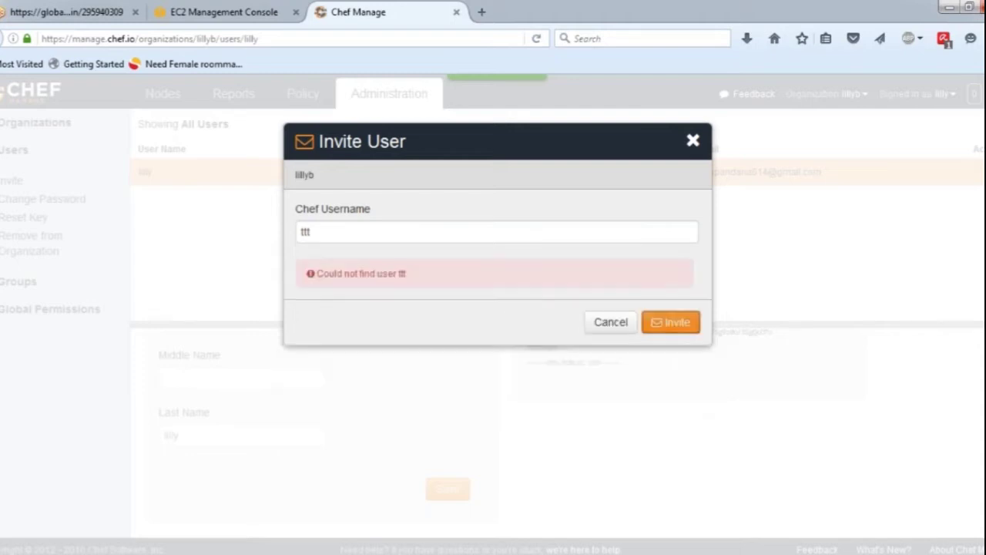
Retry the invite with test912, then cancel after 'Could not find user'
triple_click(435, 232)
type("test912")
left_click(670, 293)
left_click(611, 324)
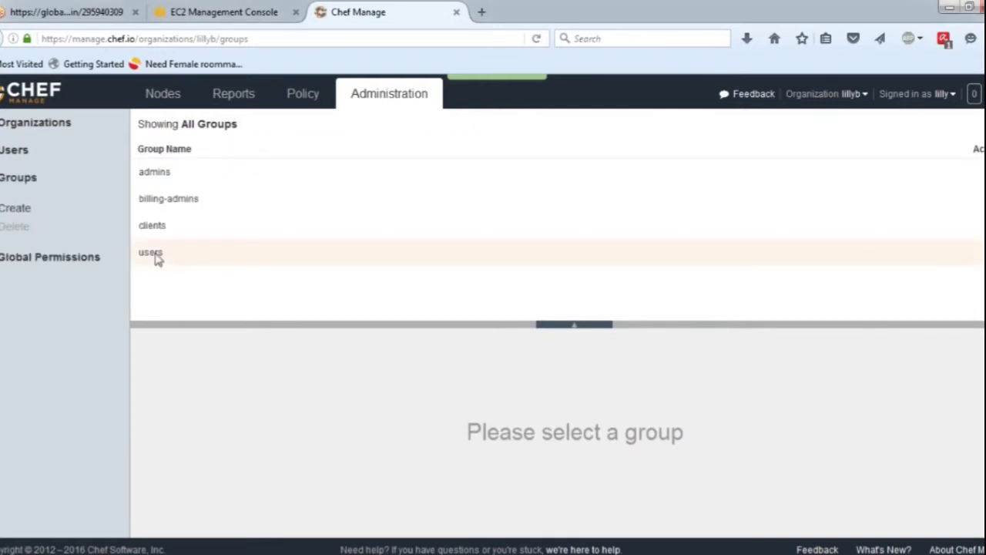
Open the users group, start adding a member, then show the Global Permissions containers list
left_click(151, 252)
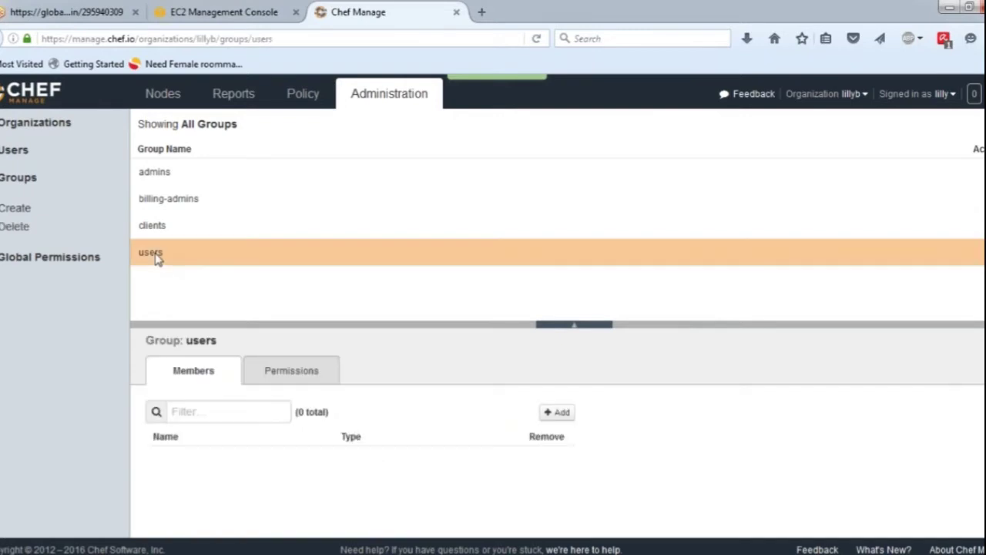
left_click(558, 413)
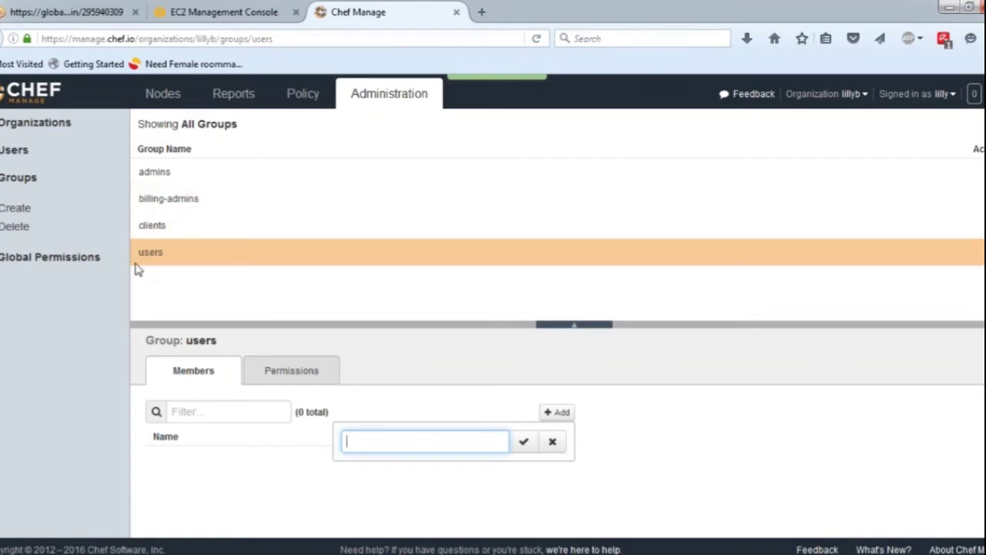
left_click(35, 267)
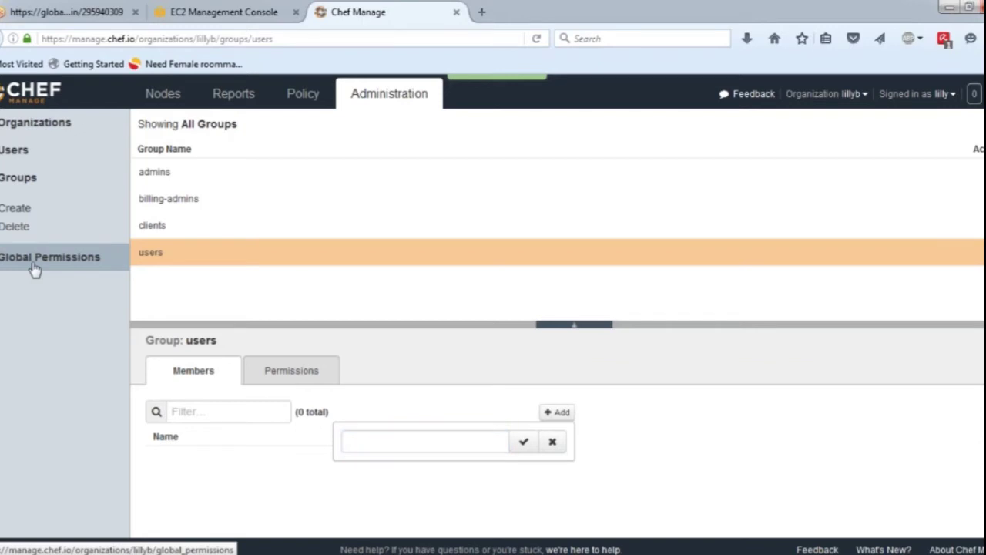
left_click(34, 268)
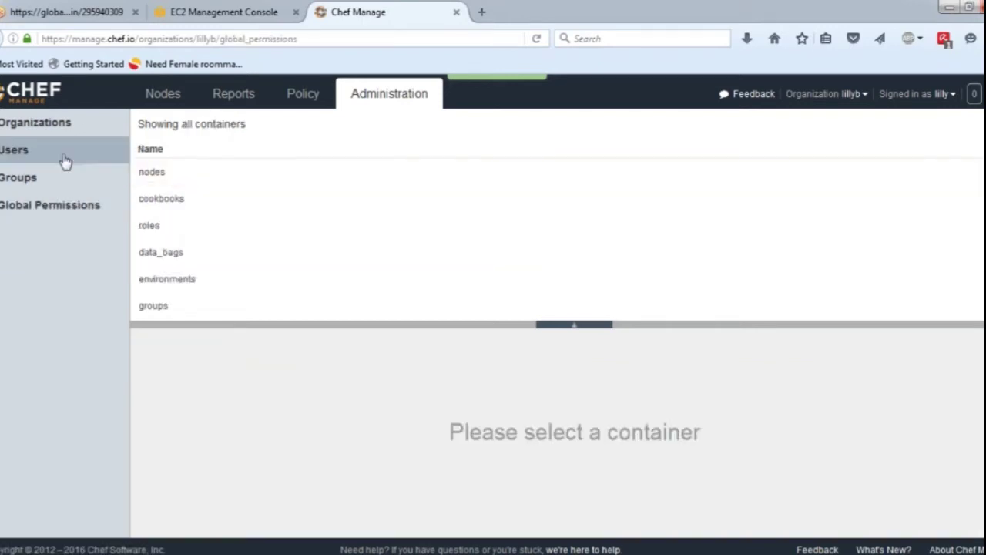
Show All Organizations, listing test912 and the original organization
left_click(47, 136)
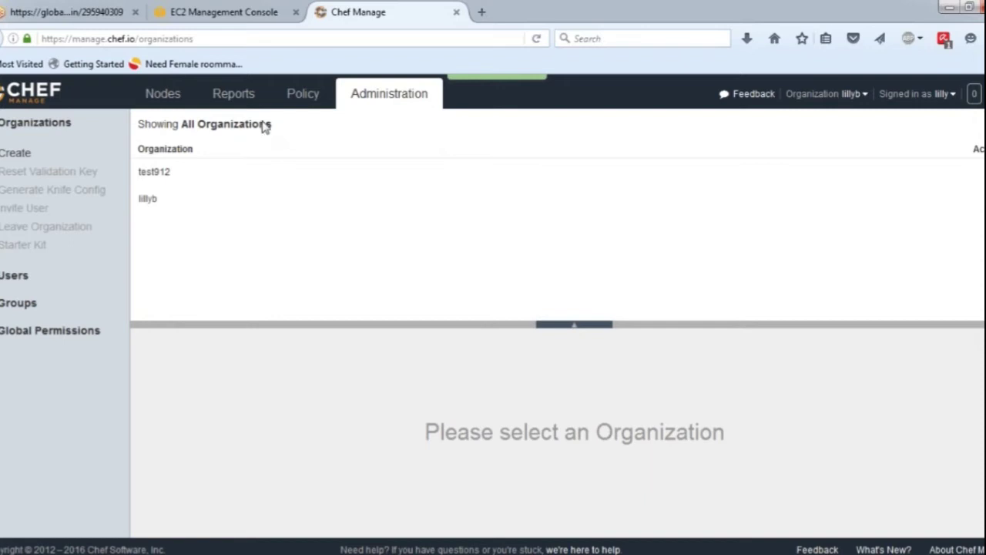
Open test912's details and search its member list
left_click(217, 179)
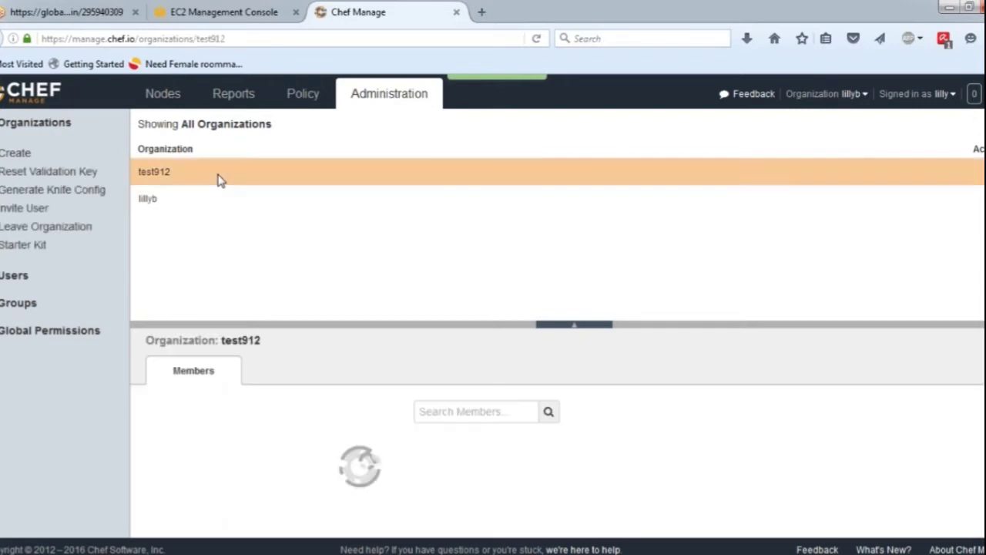
left_click(489, 416)
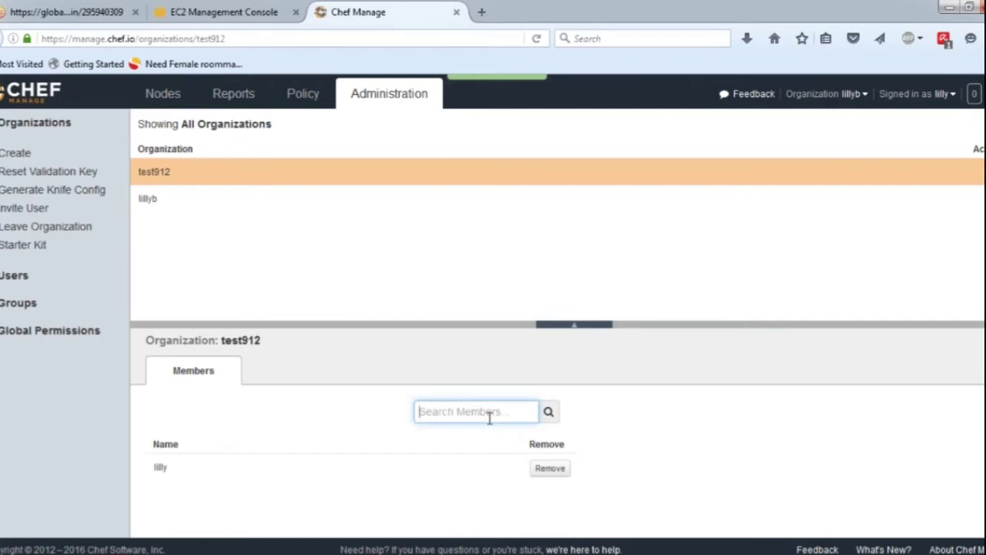
left_click(473, 476)
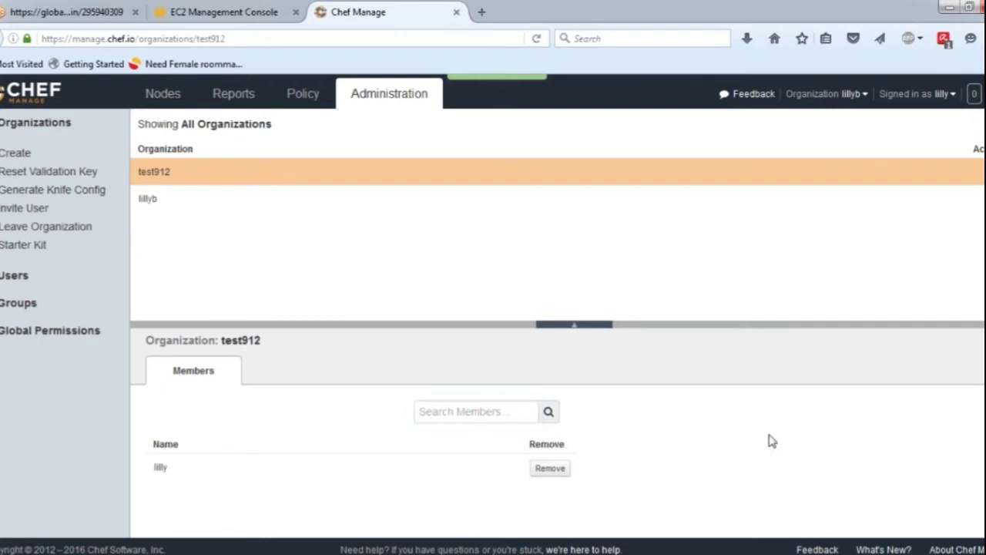
left_click(518, 403)
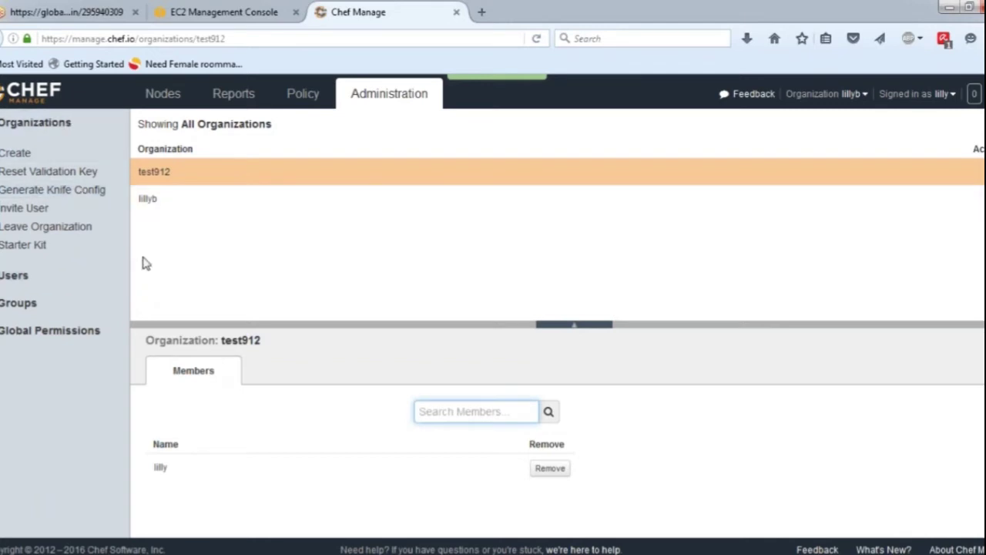
Invite your own username to test912, cancelling at 'The association already exists'
left_click(24, 208)
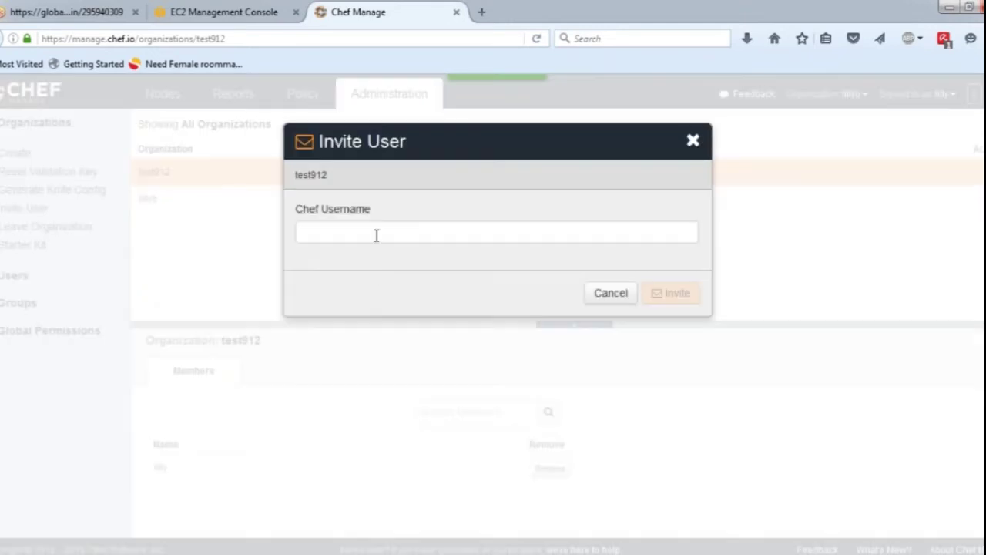
left_click(377, 235)
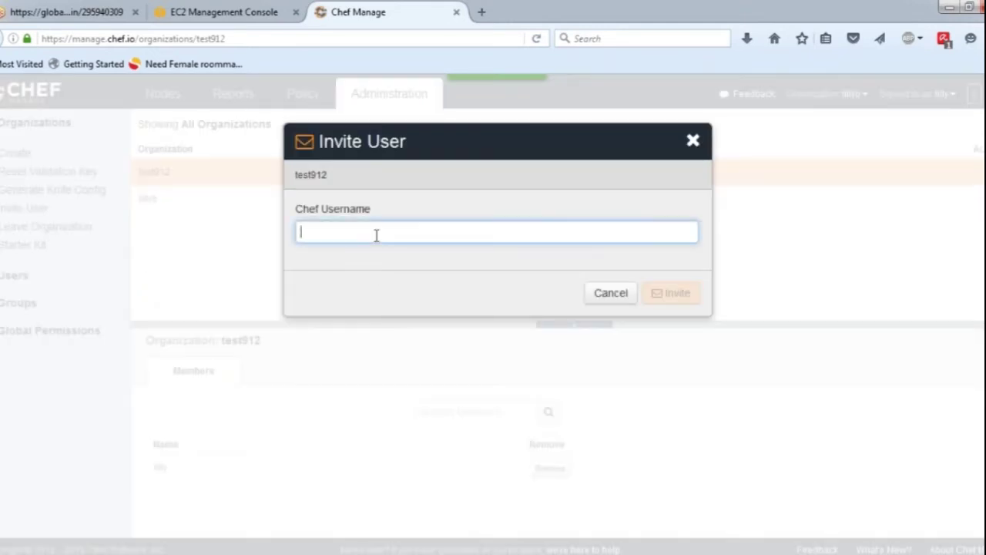
type("lilly")
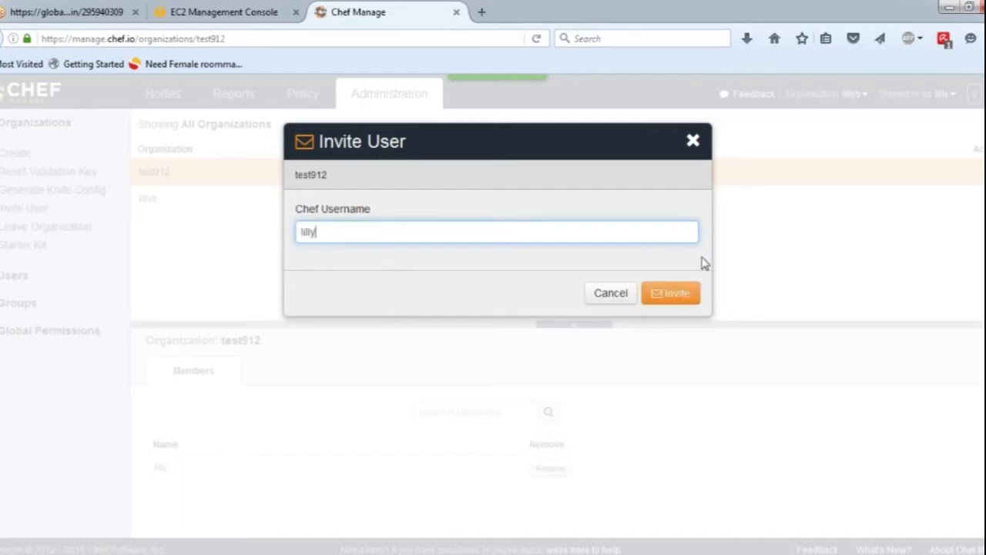
left_click(674, 299)
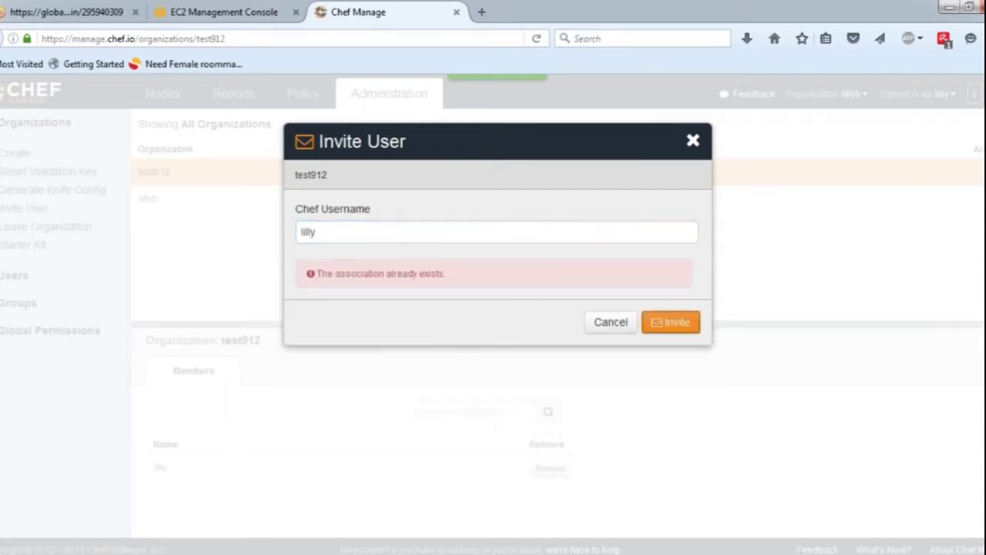
left_click(598, 329)
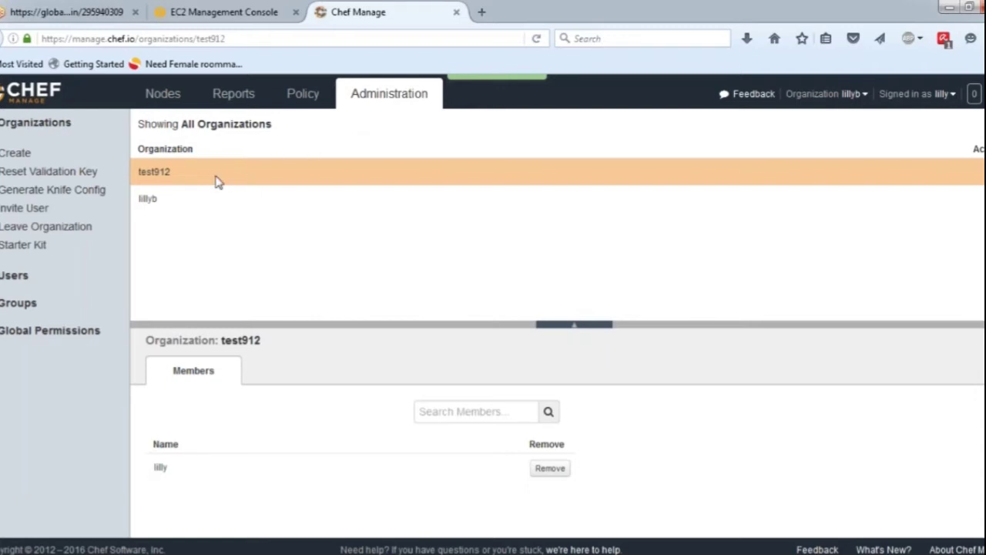
Select EC2 instance n1 and copy its public IP 52.207.211.238
left_click(160, 100)
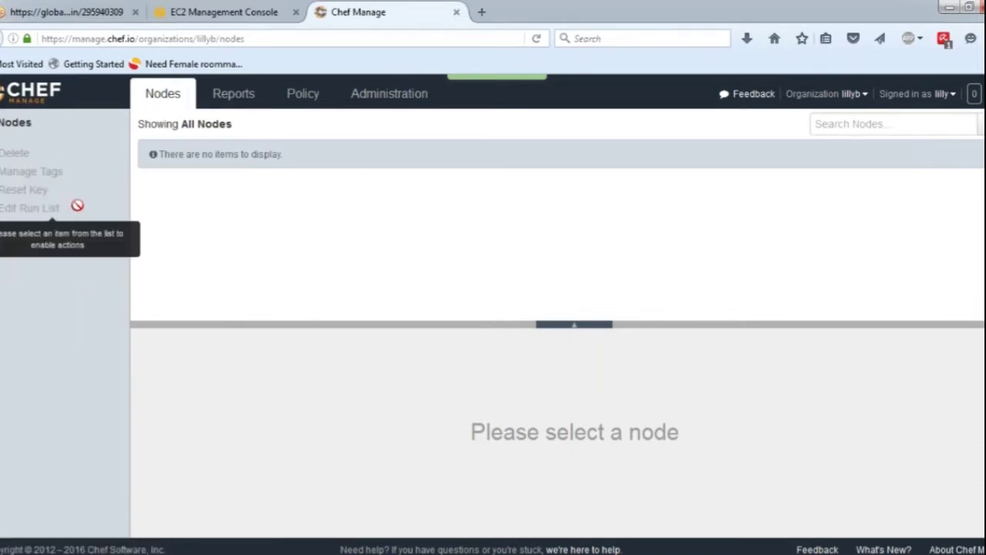
left_click(215, 7)
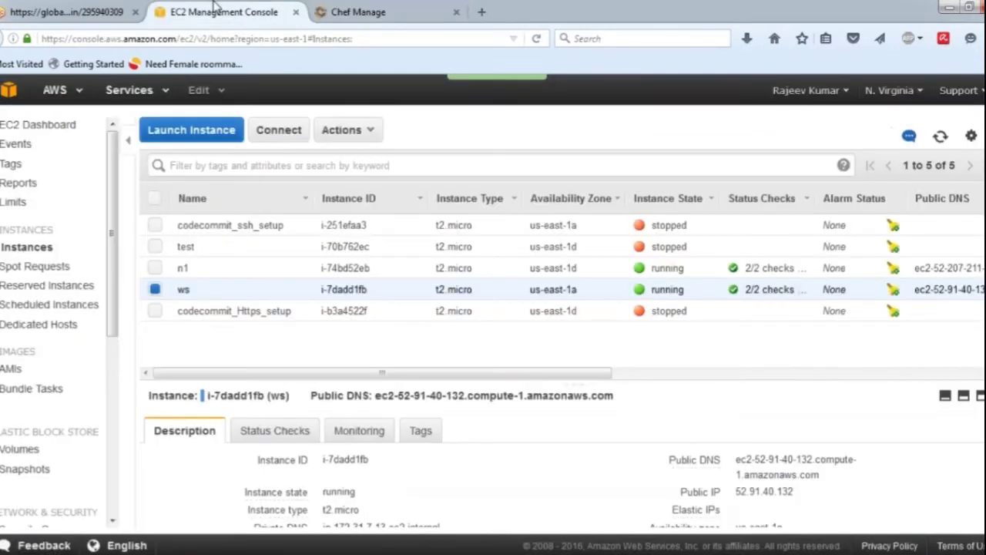
left_click(383, 276)
left_click_drag(803, 491, 735, 493)
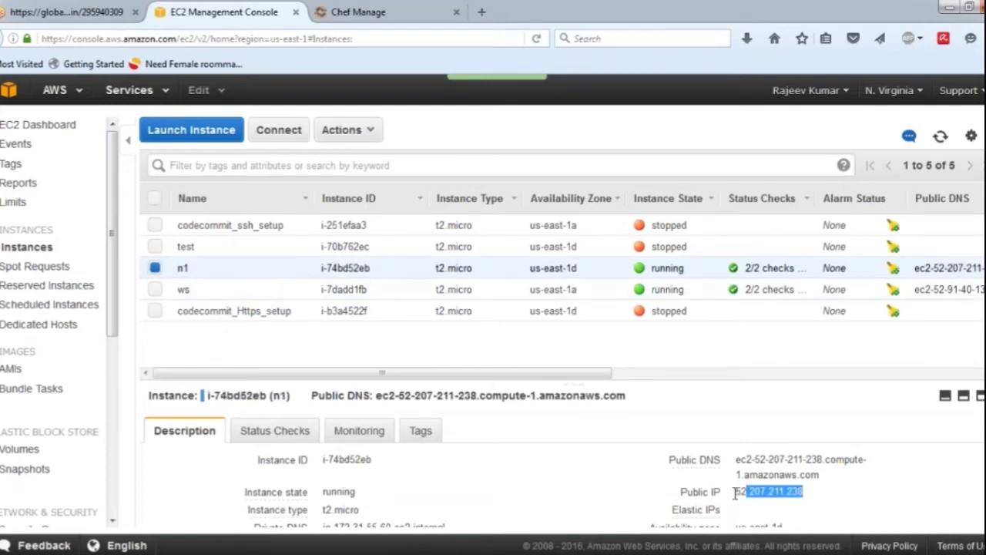
left_click(733, 499)
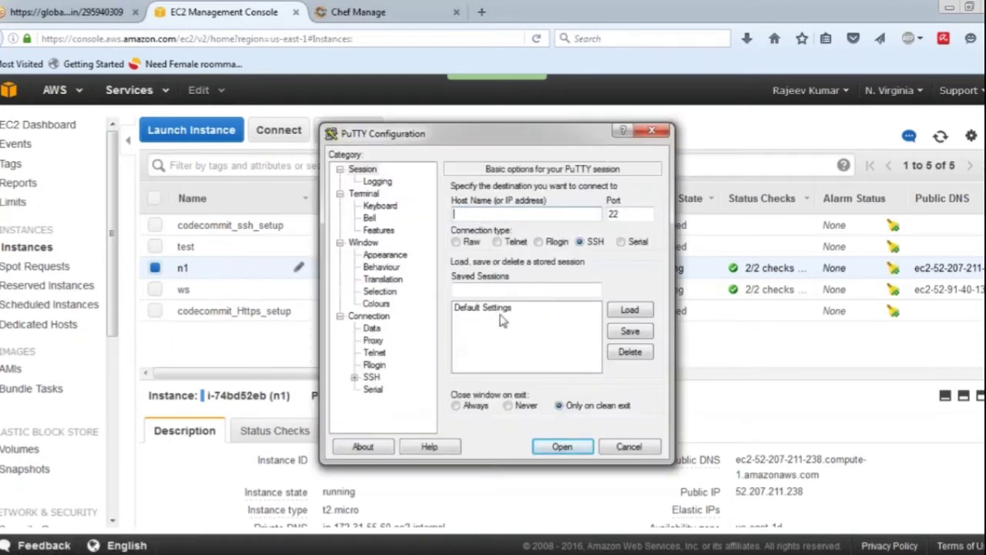
left_click(820, 420)
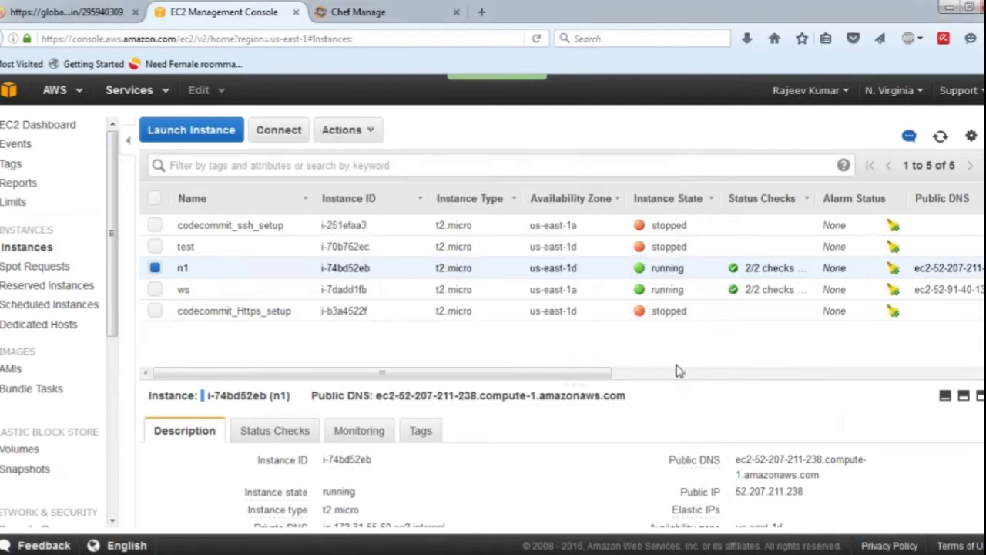
left_click_drag(805, 491, 735, 491)
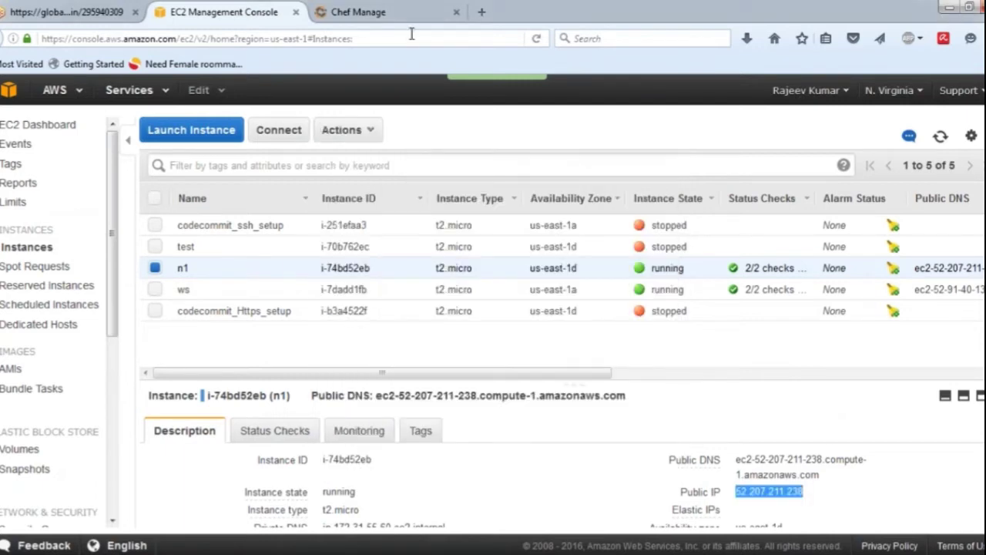
left_click(342, 9)
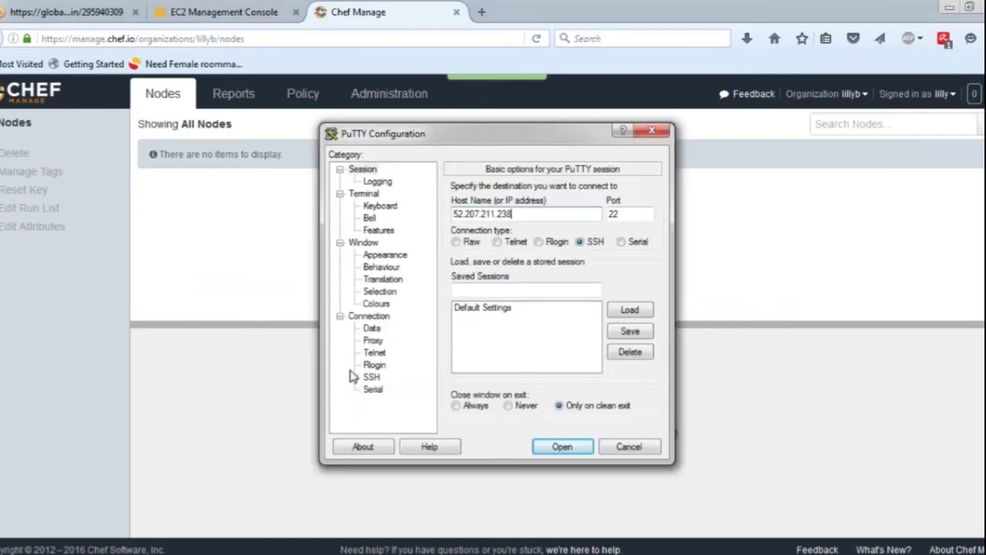
Use devops_poc.ppk as the SSH private key and connect to 52.207.211.238
left_click(354, 377)
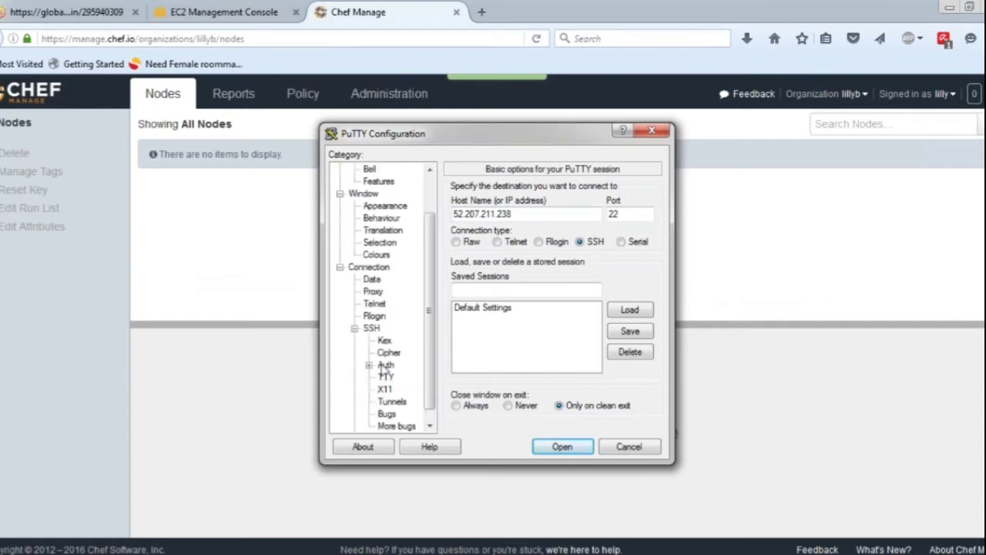
left_click(384, 366)
left_click(630, 343)
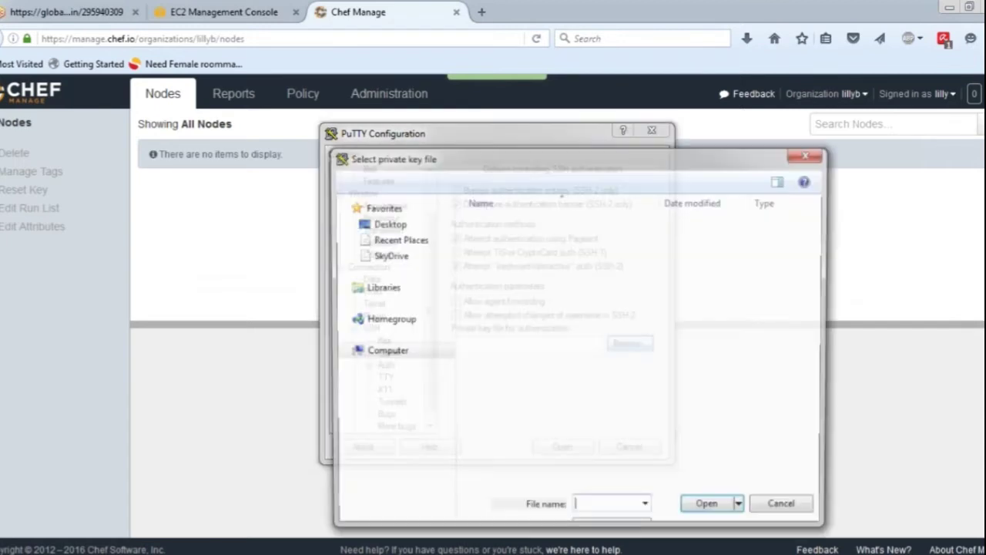
double_click(539, 362)
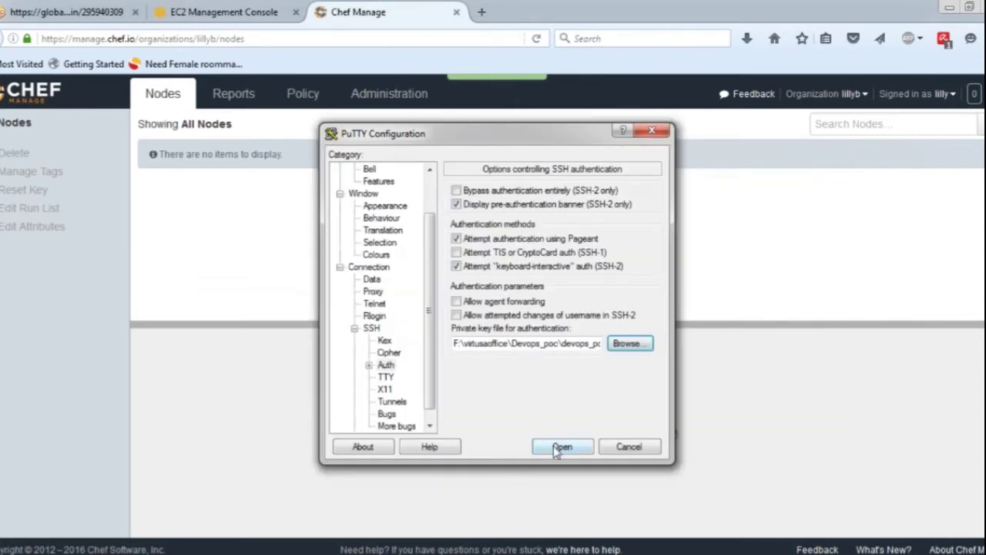
left_click(558, 448)
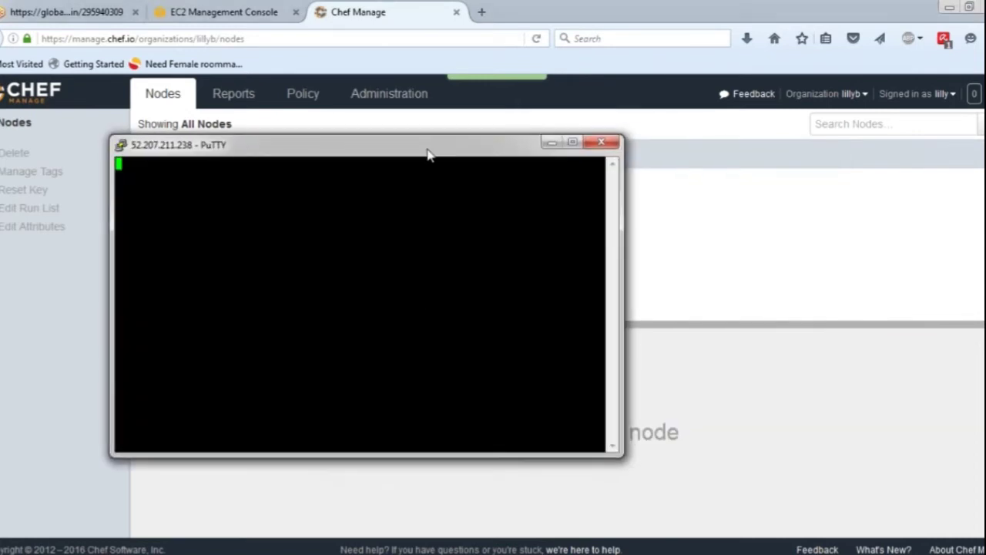
Switch the session to system colours and Courier New 14-point font
right_click(429, 155)
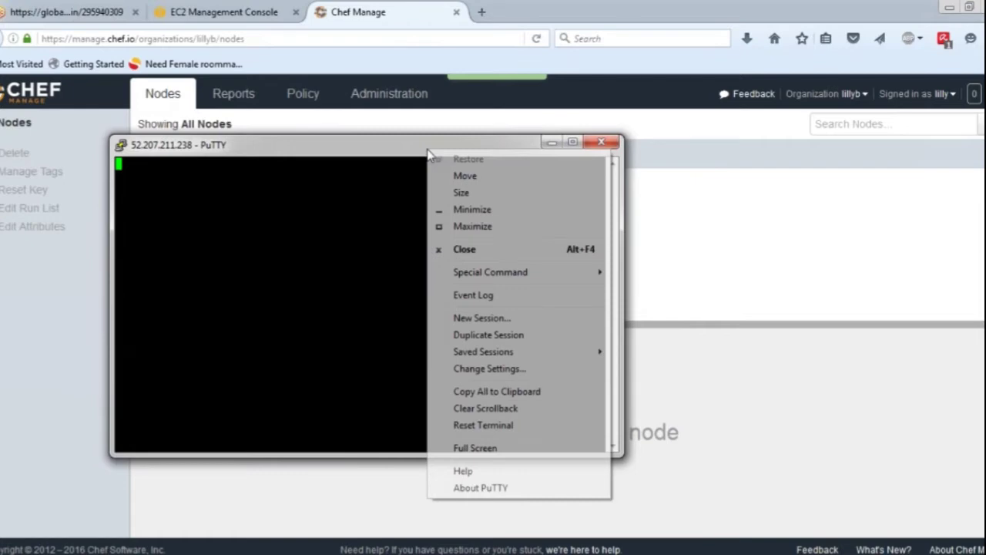
left_click(462, 369)
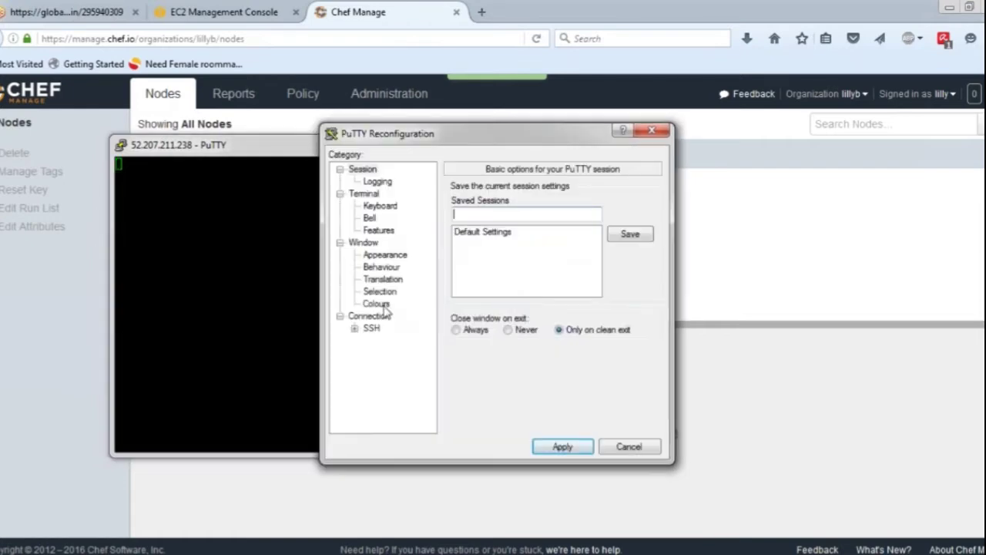
left_click(377, 304)
left_click(457, 271)
left_click(393, 255)
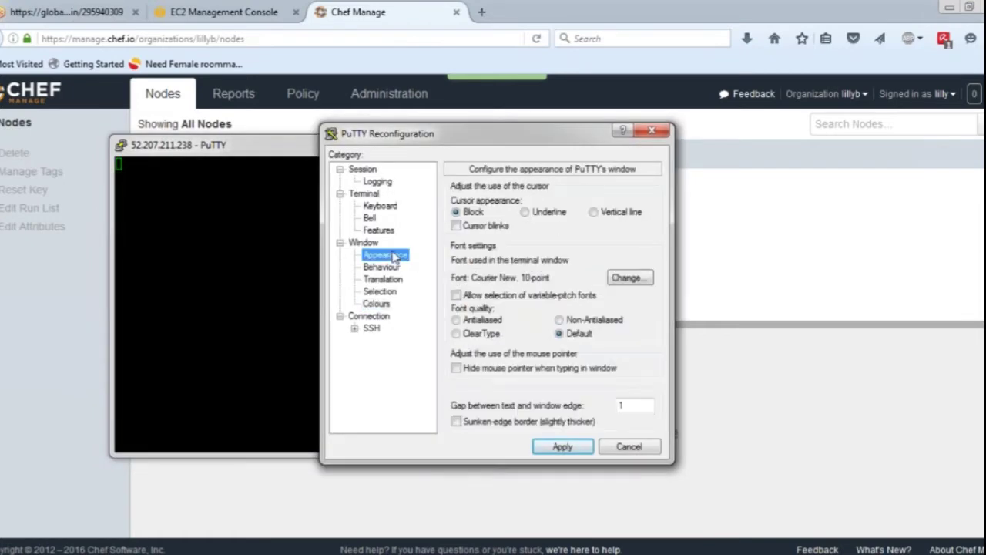
left_click(631, 278)
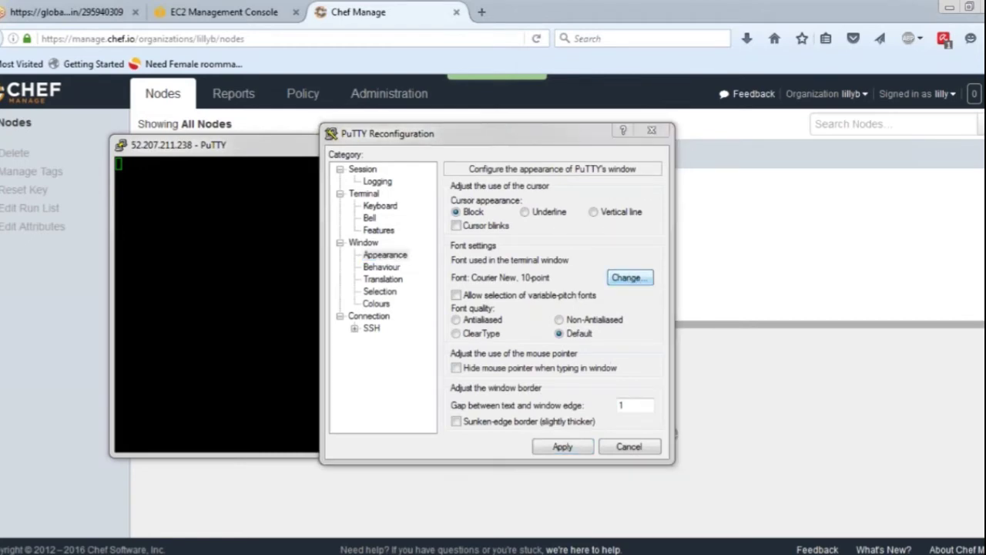
left_click(621, 297)
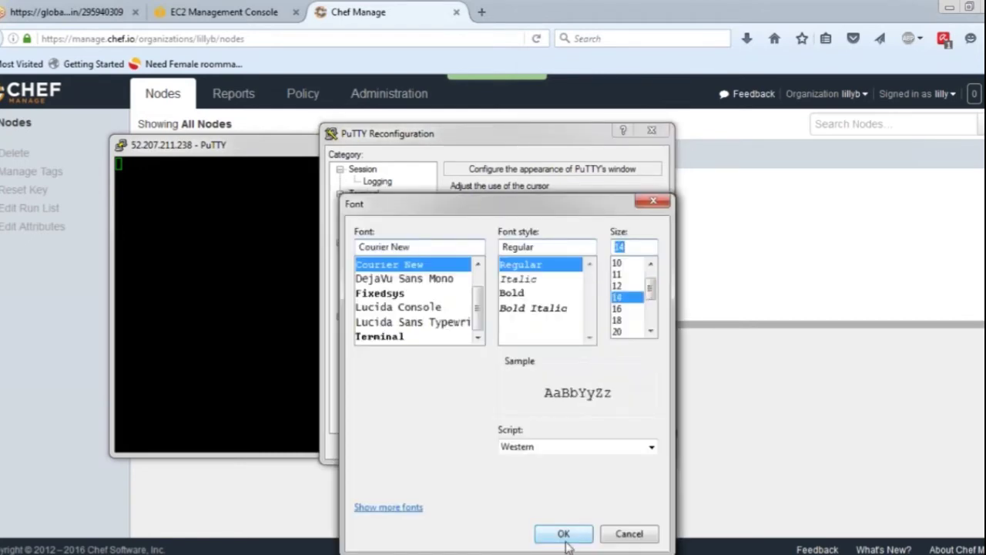
left_click(563, 532)
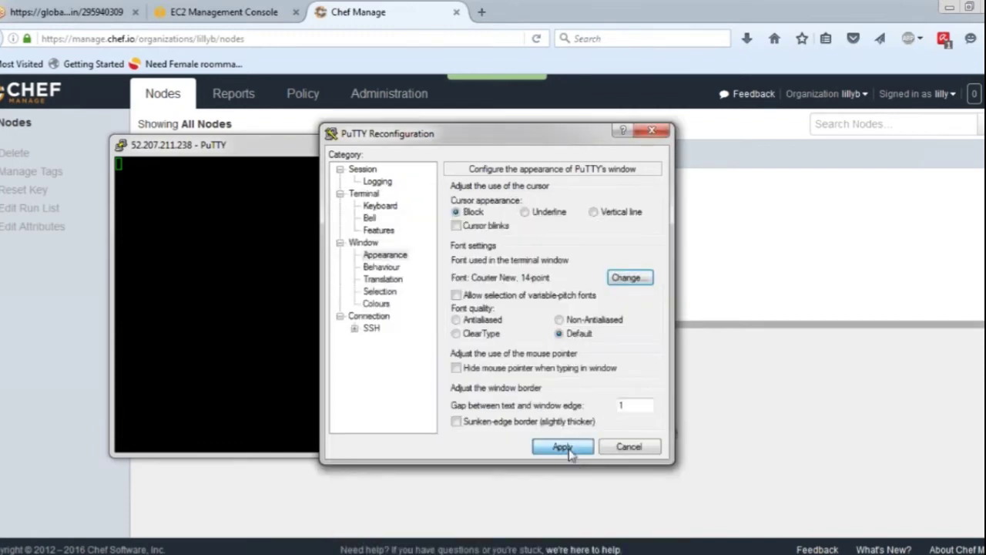
left_click(562, 447)
Log in as ec2-user and begin typing 'sudo yum update'
type("ec2-")
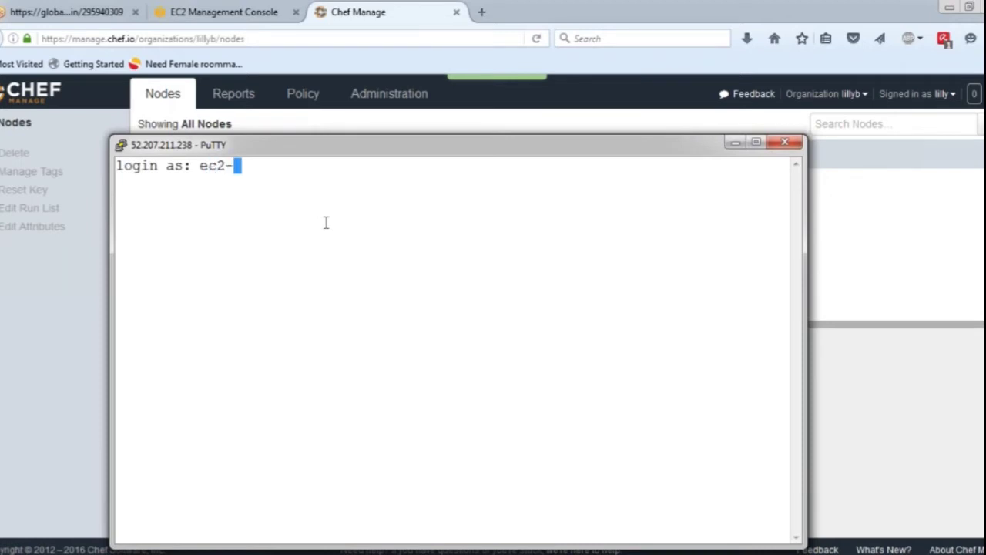
type("user")
key("Return")
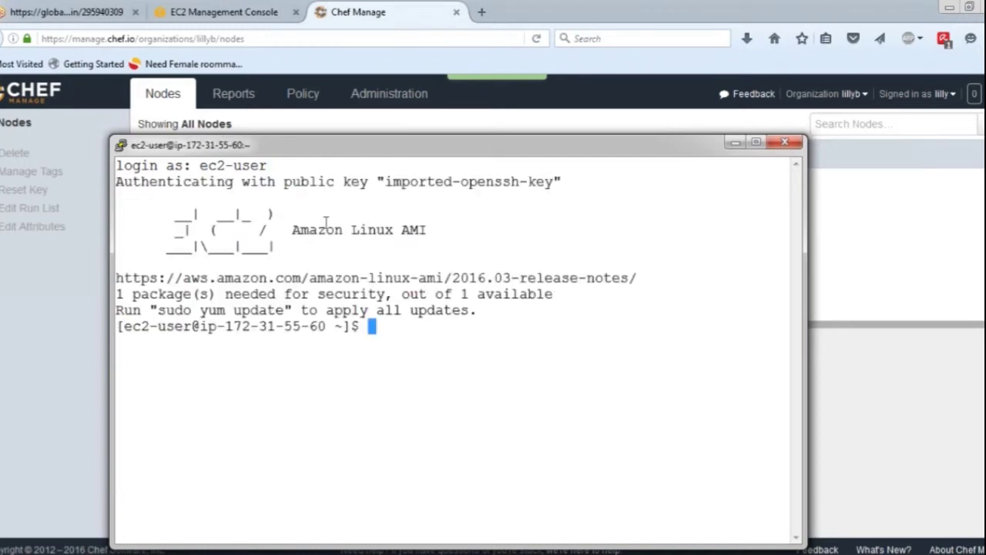
type("sudo yum updat")
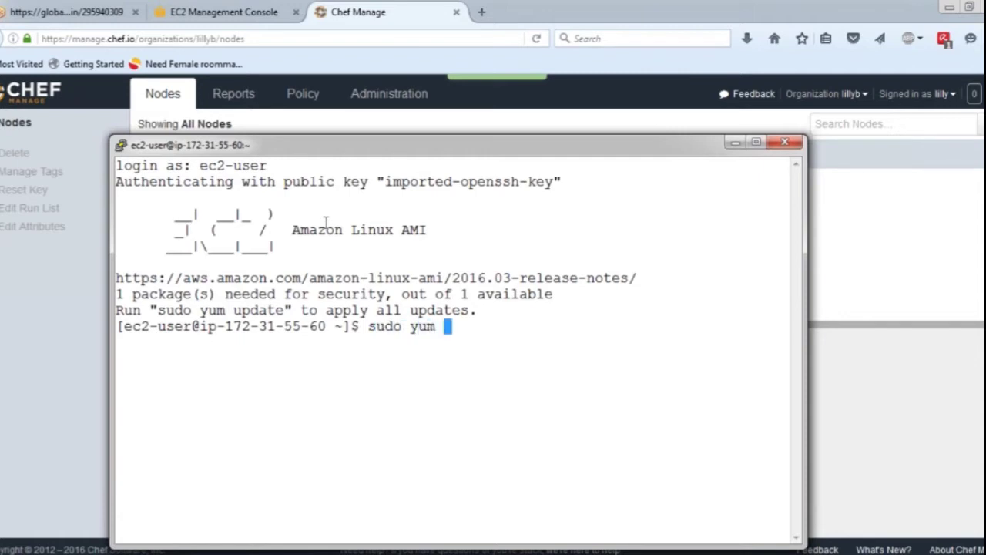
type("e")
Run sudo yum update and answer y to install kernel 4.4.14-24.50
key("Return")
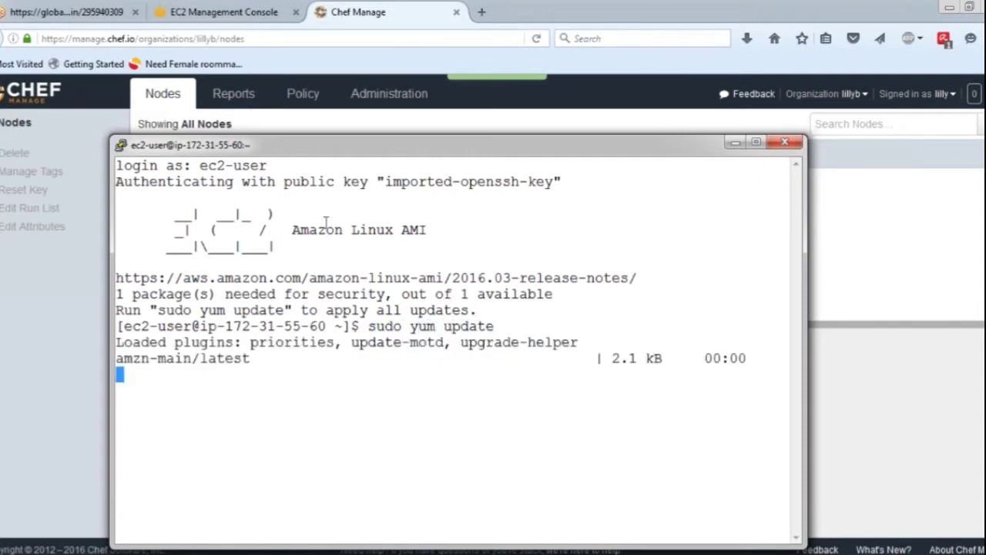
type("y")
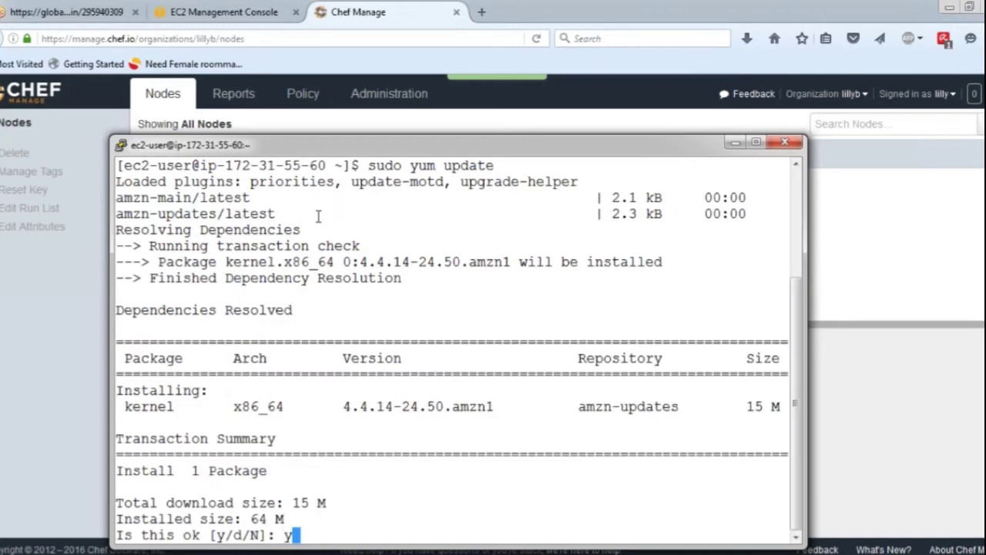
key("Return")
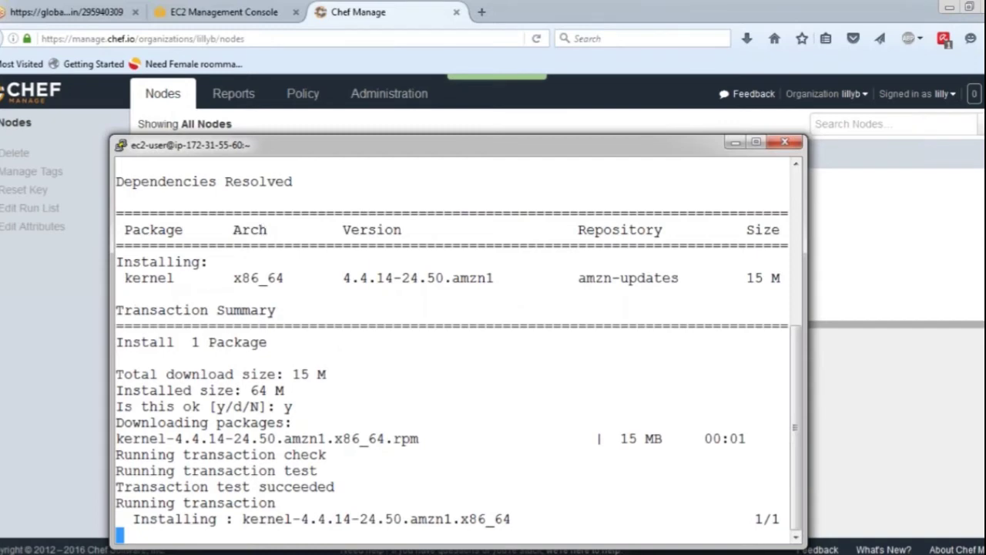
left_click(328, 553)
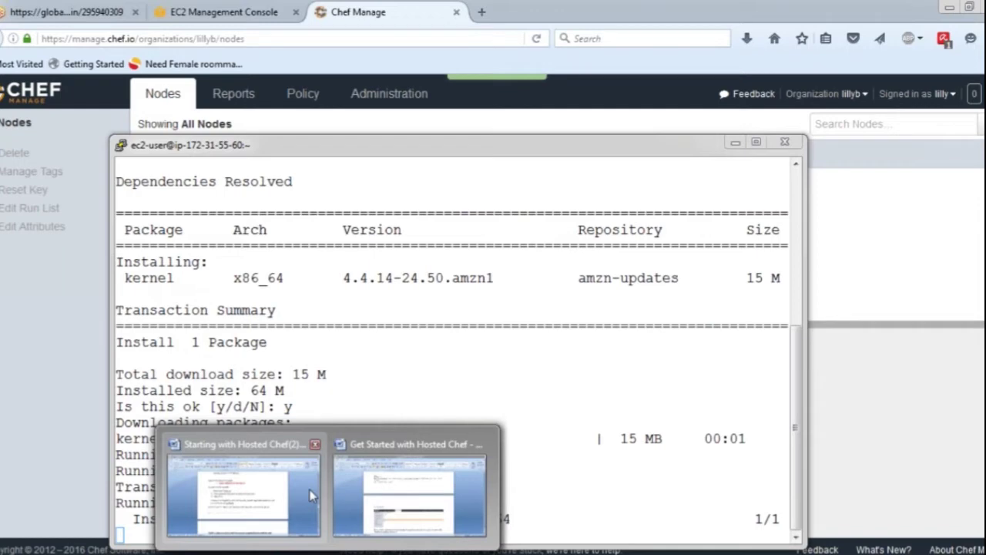
Find the permitrootlogin setup step in the 'Get Started with Hosted Chef' Word notes
mouse_move(312, 495)
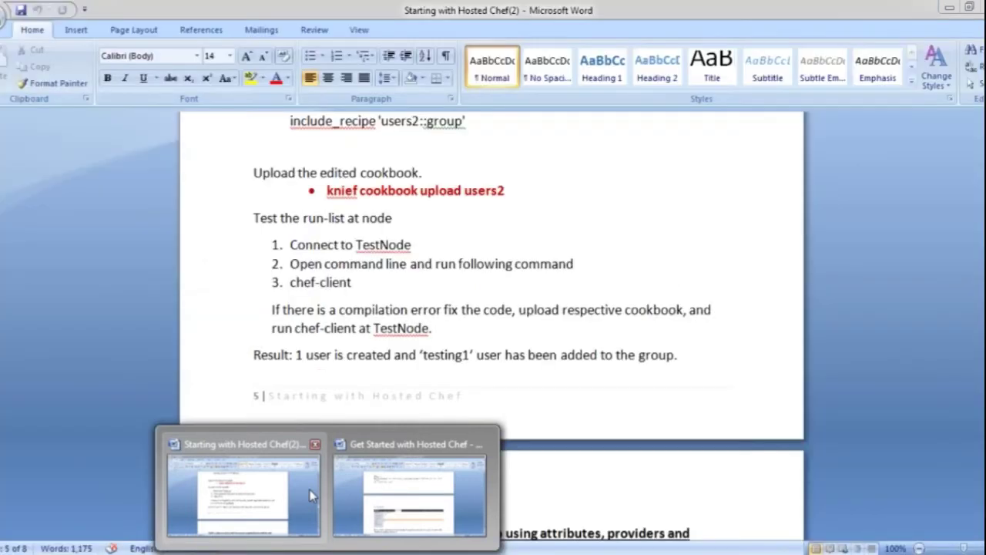
left_click(409, 493)
key("Page_Up")
key("Page_Up")
key("Page_Up")
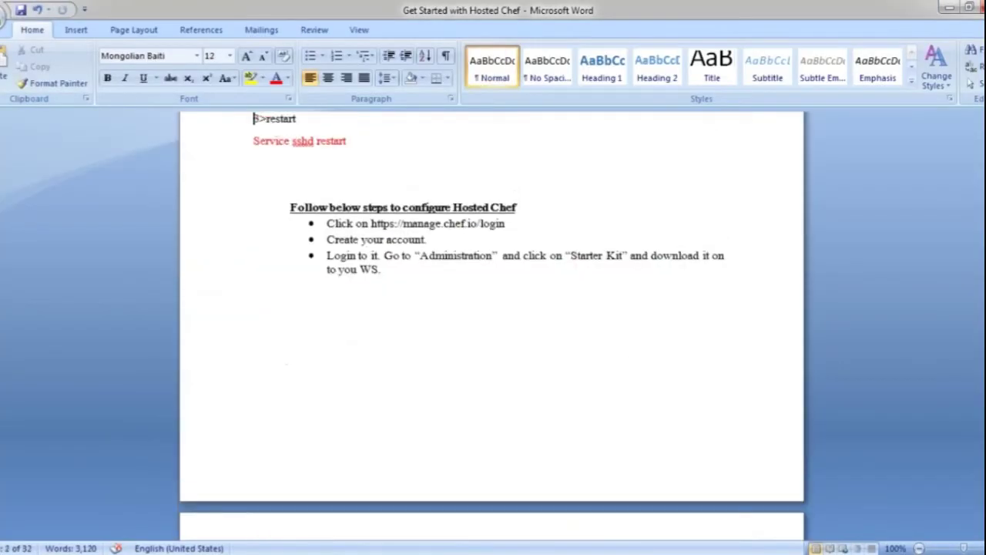
key("Up")
key("Up")
key("Up")
key("Up")
key("Up")
key("Up")
key("Up")
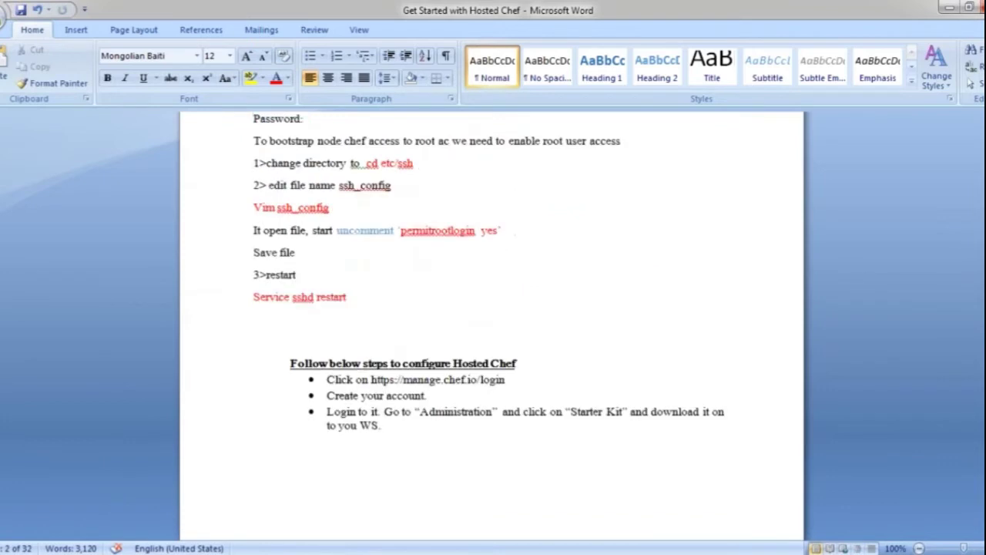
double_click(465, 230)
left_click(465, 230)
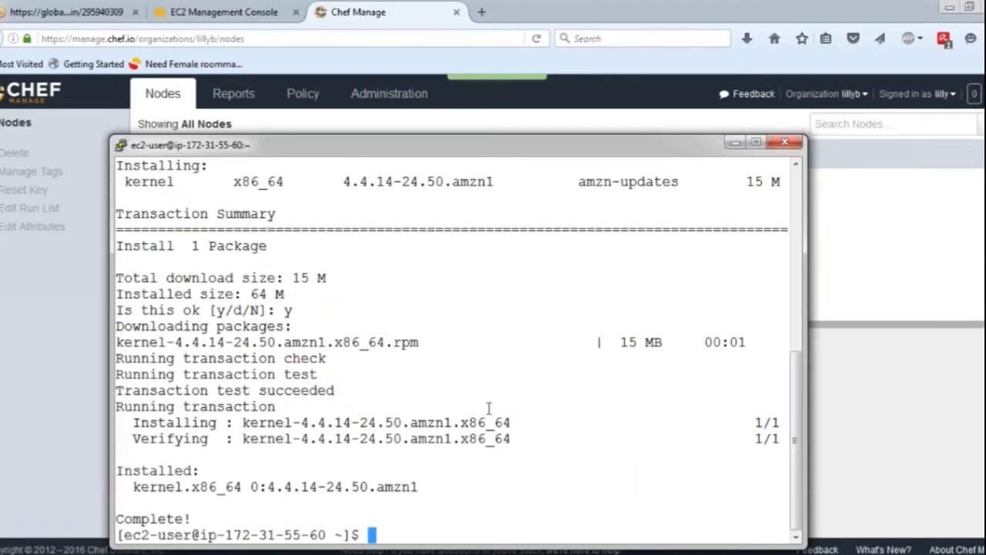
Switch to a root shell with sudo -i, correcting the mistyped first attempt
type("sudo d")
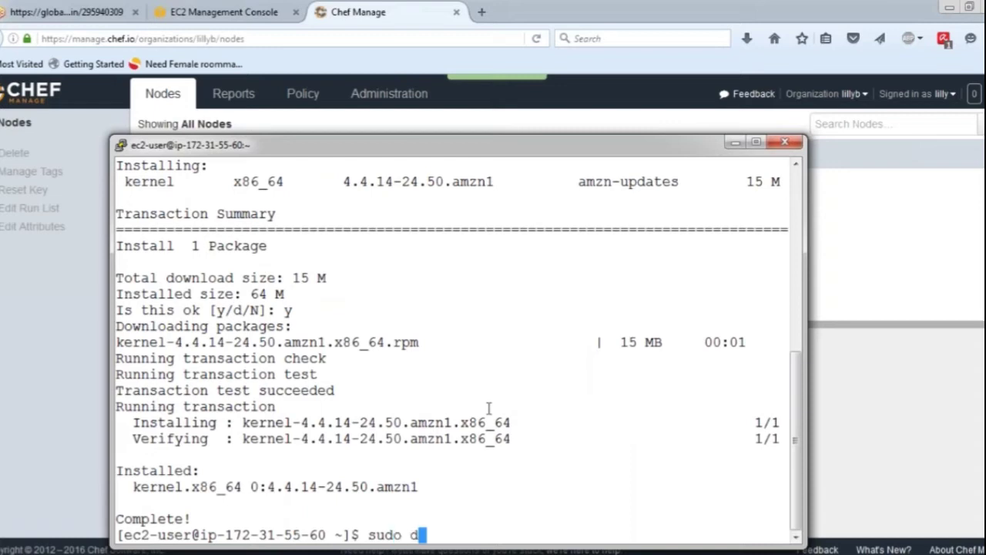
type("o -i")
key("Return")
key("Up")
key("BackSpace")
key("BackSpace")
key("BackSpace")
key("BackSpace")
key("BackSpace")
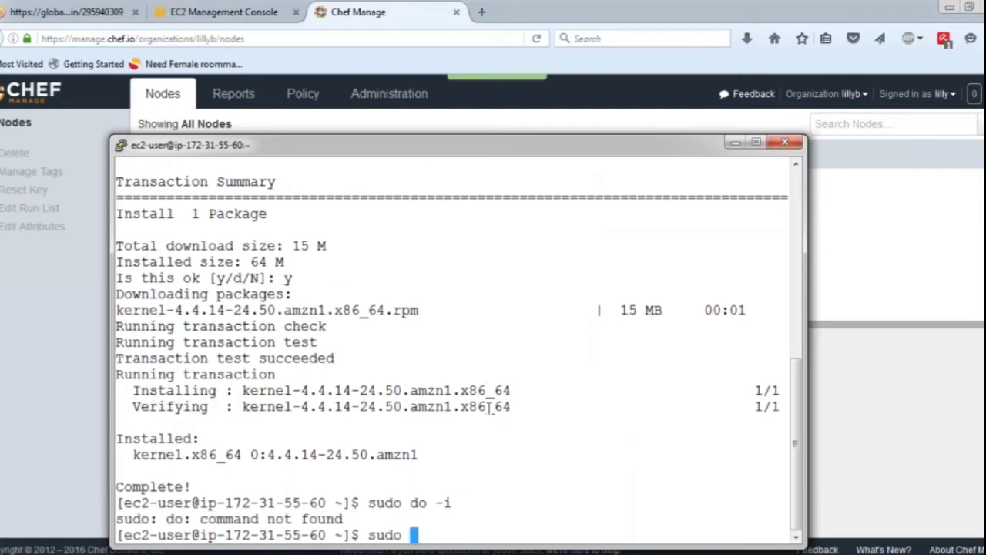
type("-i")
key("Return")
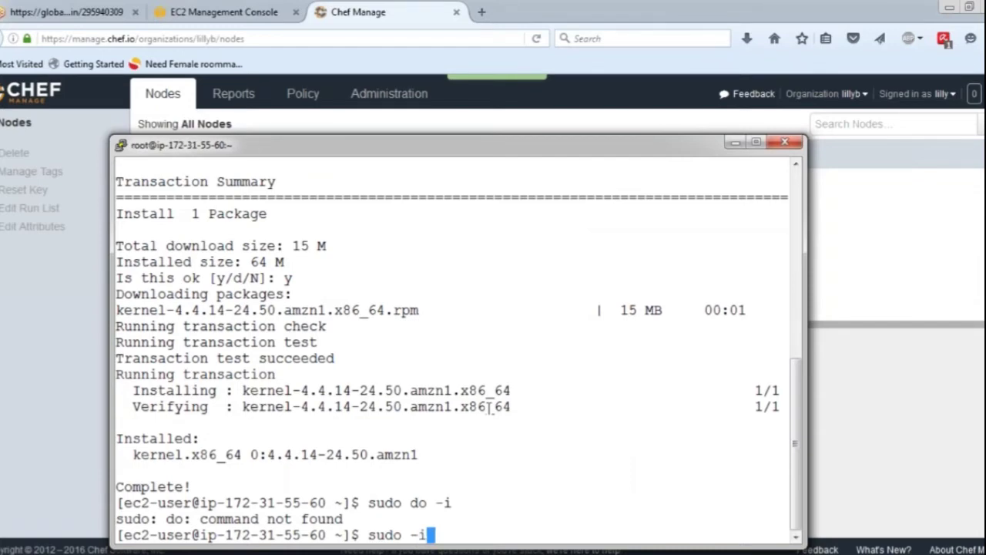
Change into /etc and list its contents
type("cd /etc/")
key("Return")
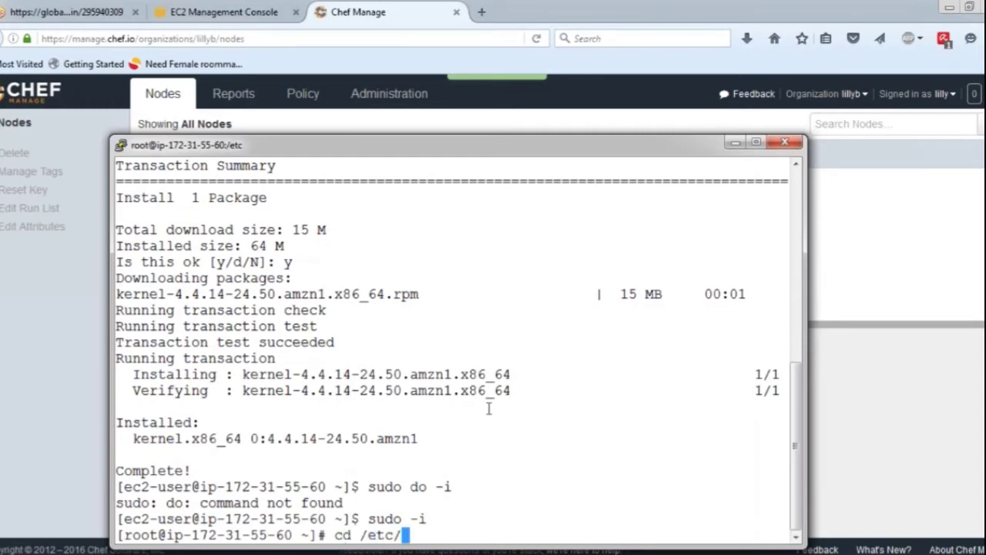
type("ls")
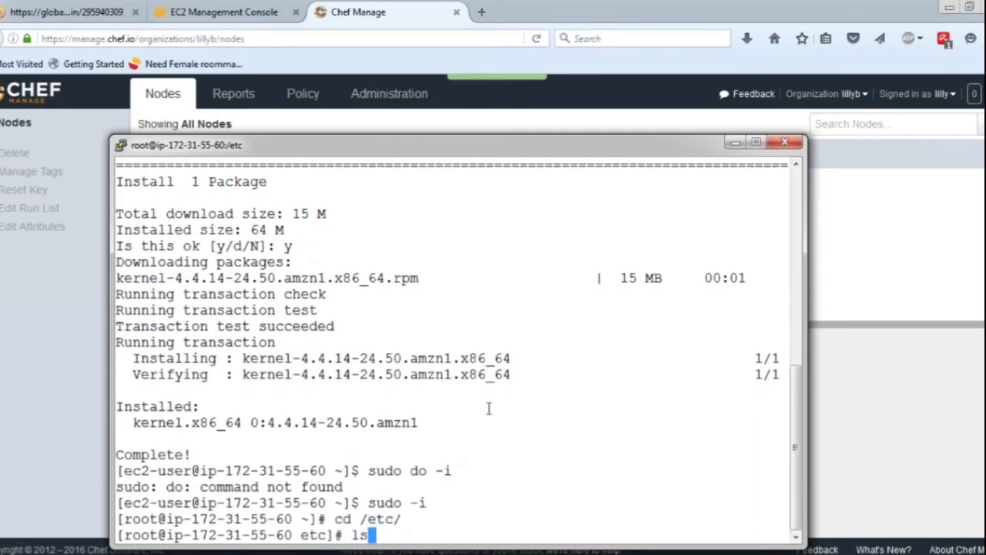
key("Return")
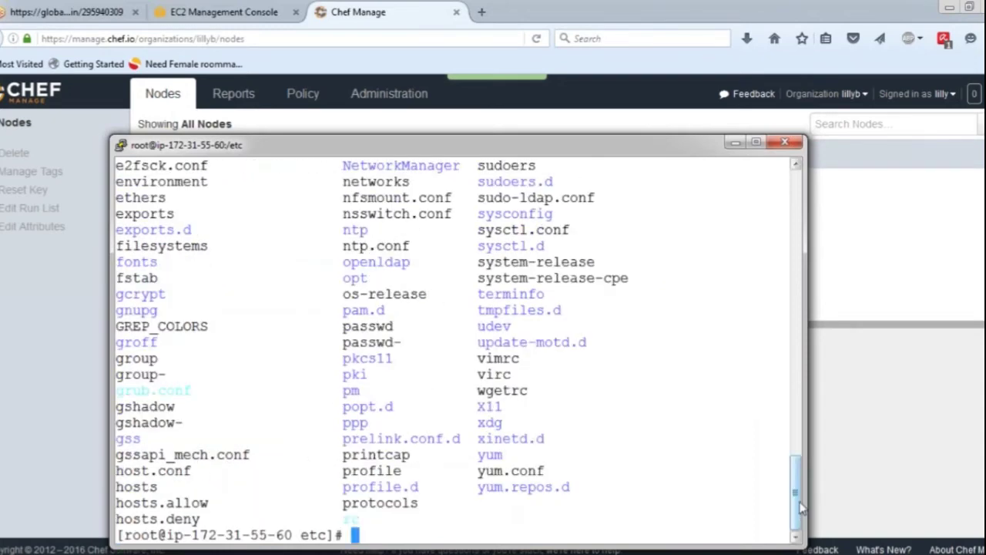
Scroll the /etc listing to find the ssh directory and begin typing cd ss
left_click_drag(800, 507, 799, 462)
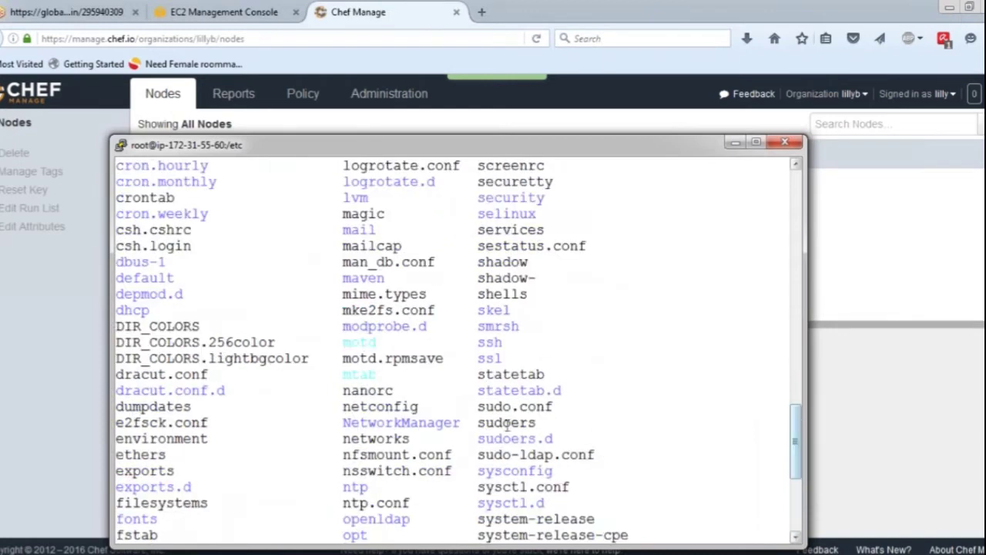
double_click(491, 347)
left_click(491, 347)
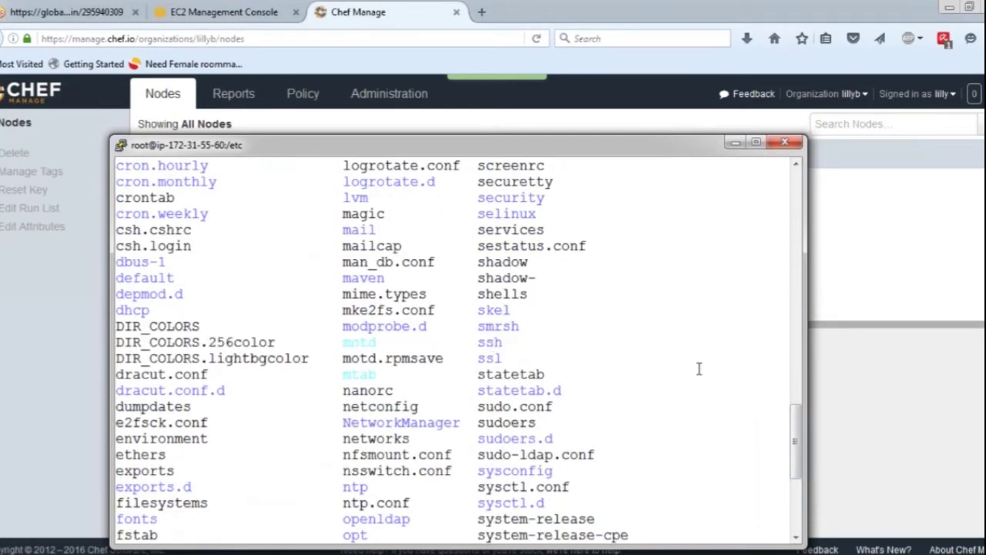
left_click_drag(798, 453, 798, 476)
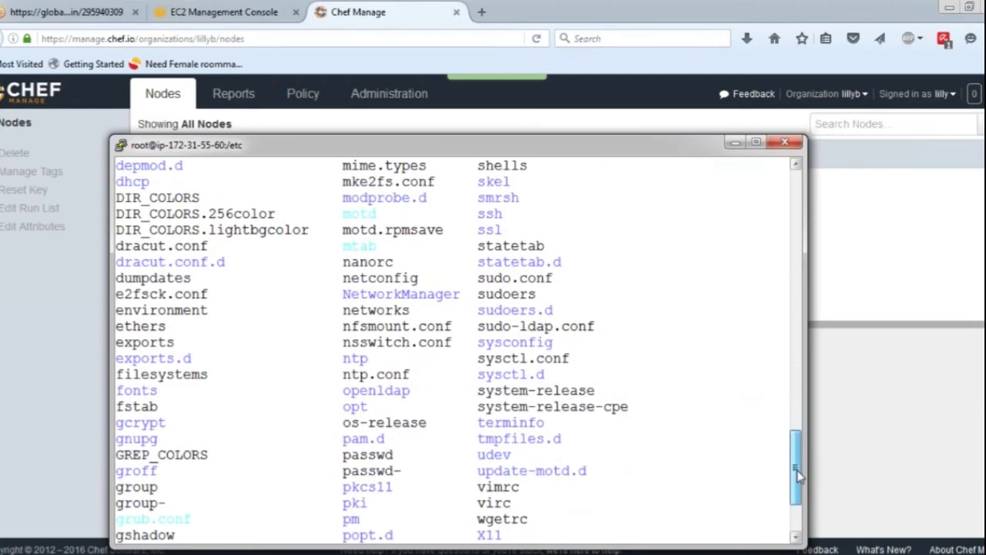
left_click_drag(798, 475, 799, 472)
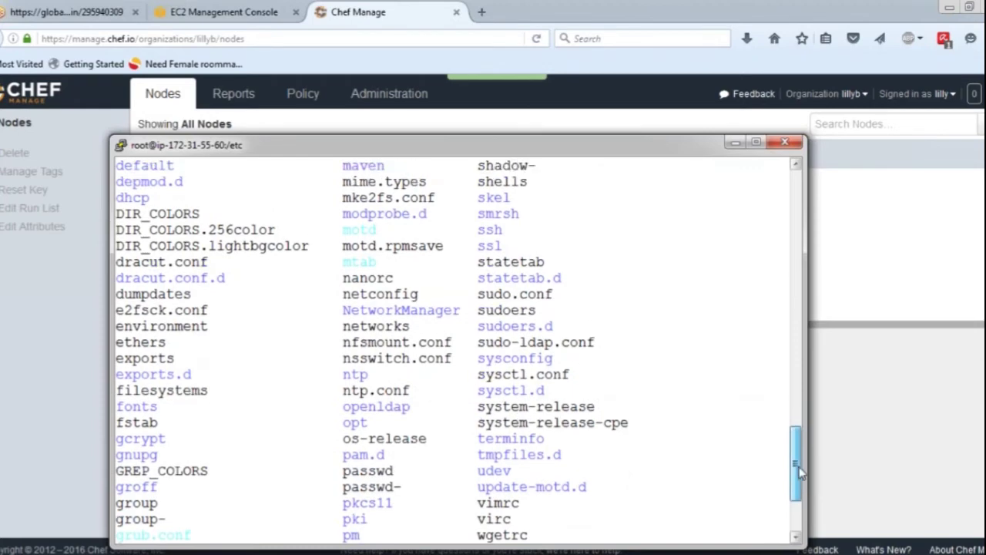
left_click_drag(799, 471, 839, 530)
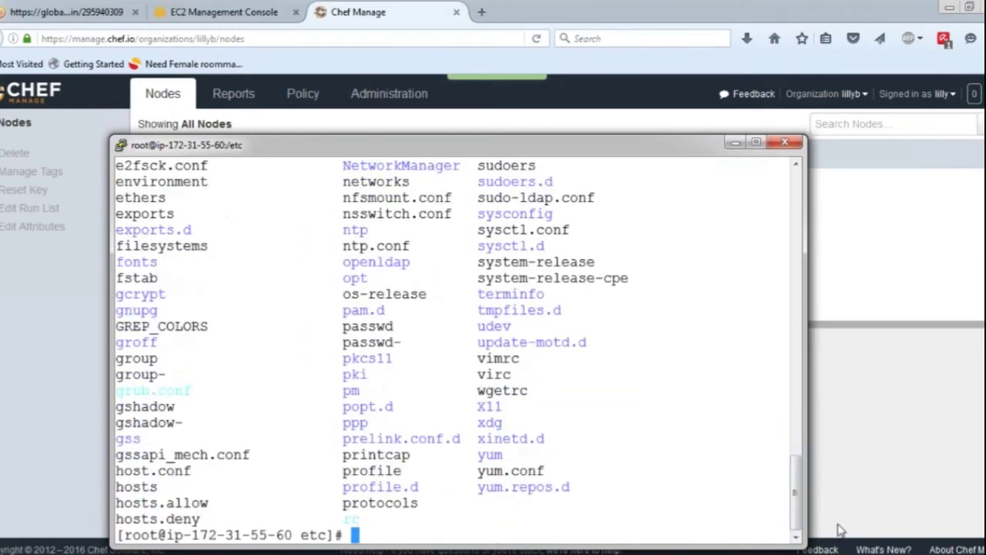
type("cd ss")
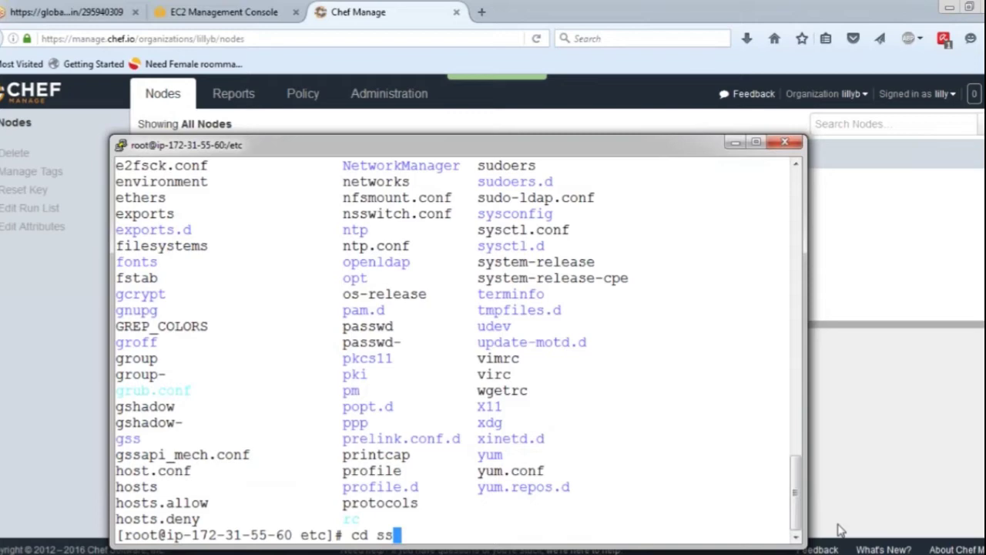
Try entering the ssh directory with Tab completion, mistyped as ssd
key("Tab")
key("Tab")
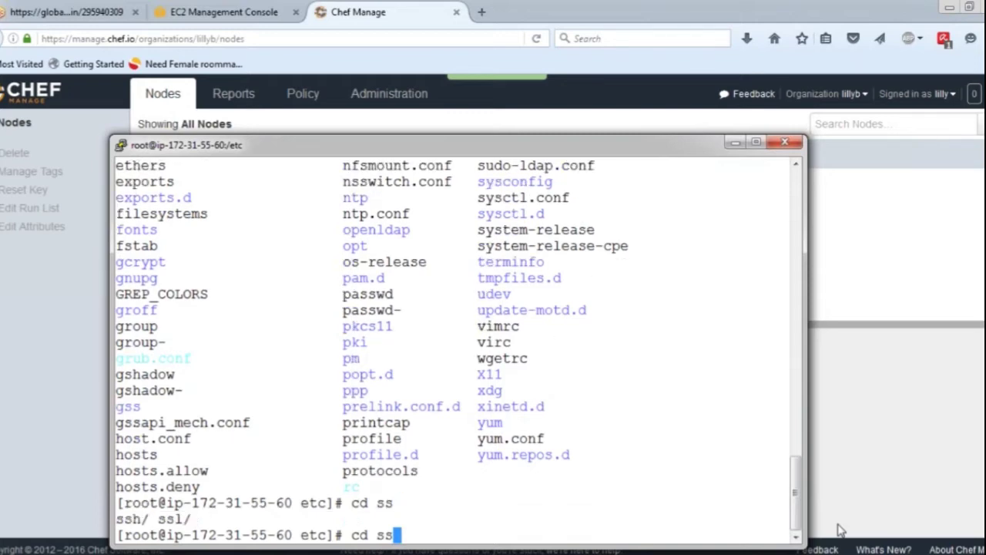
type("d")
key("Return")
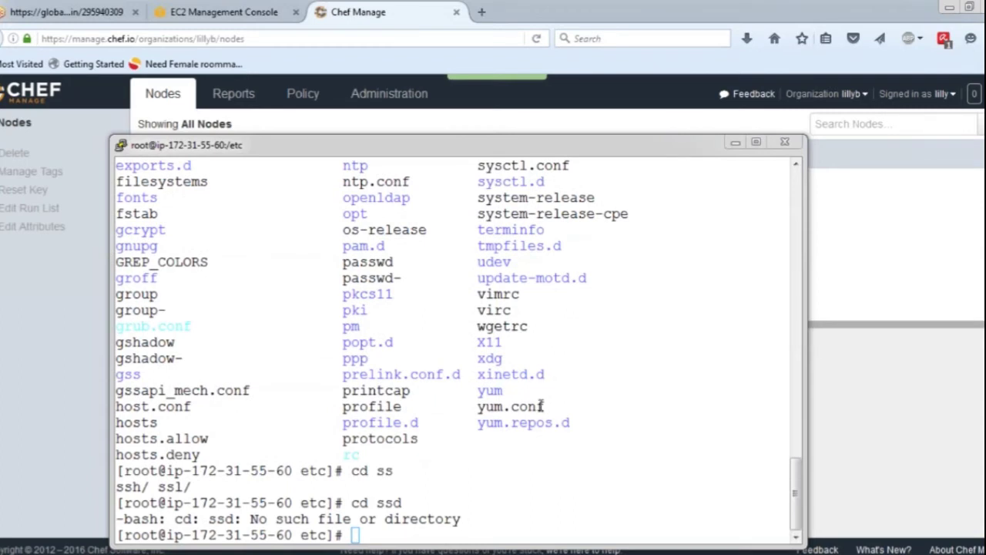
left_click(459, 530)
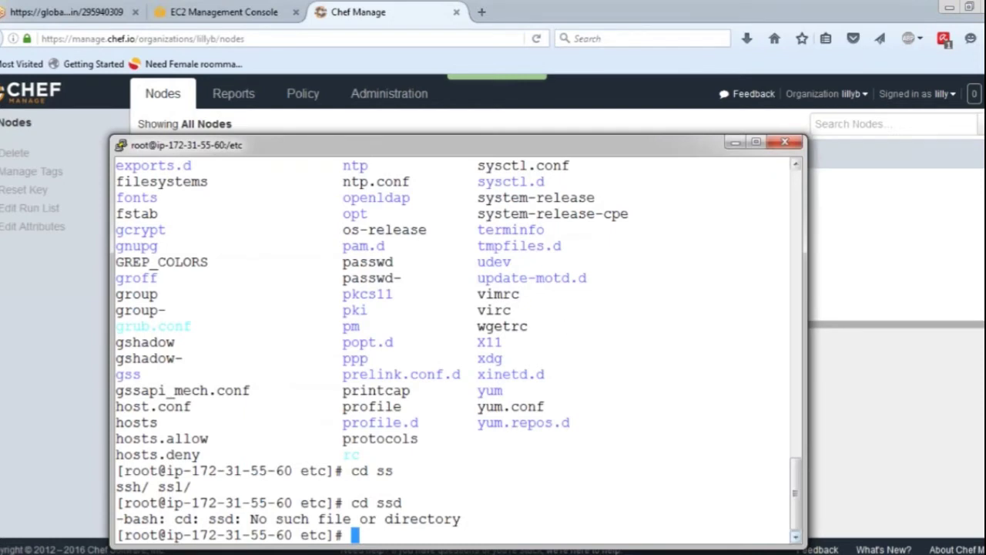
left_click_drag(802, 511, 800, 539)
Open ssh/sshd_config in vi, using Tab completion for the path
type("vi ss")
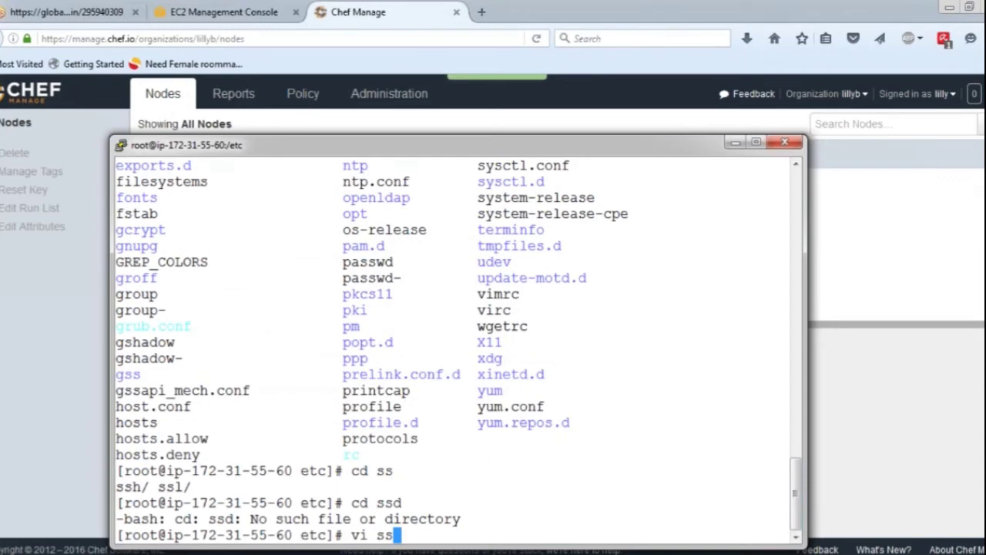
key("Tab")
key("Tab")
key("Tab")
key("Tab")
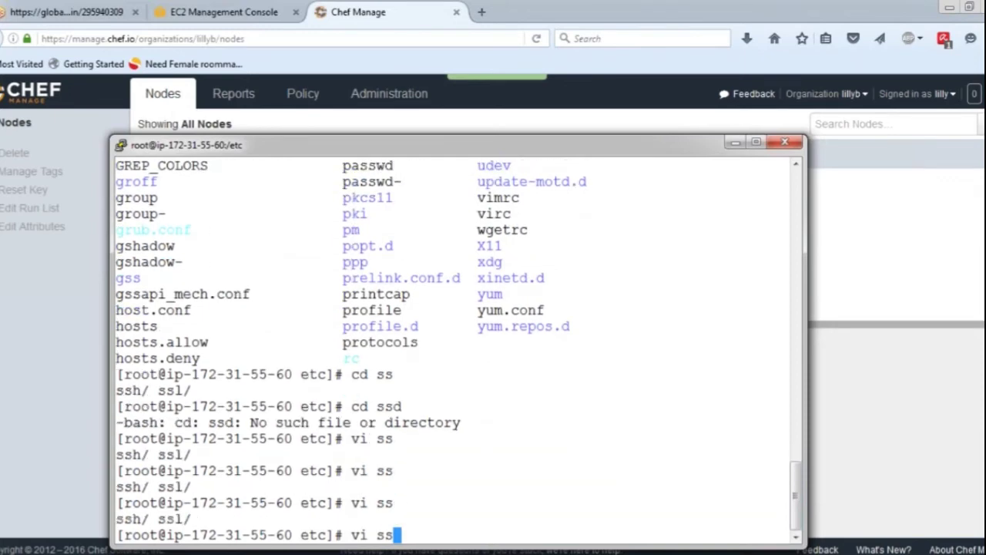
key("BackSpace")
type("sh")
key("Tab")
key("Tab")
key("Tab")
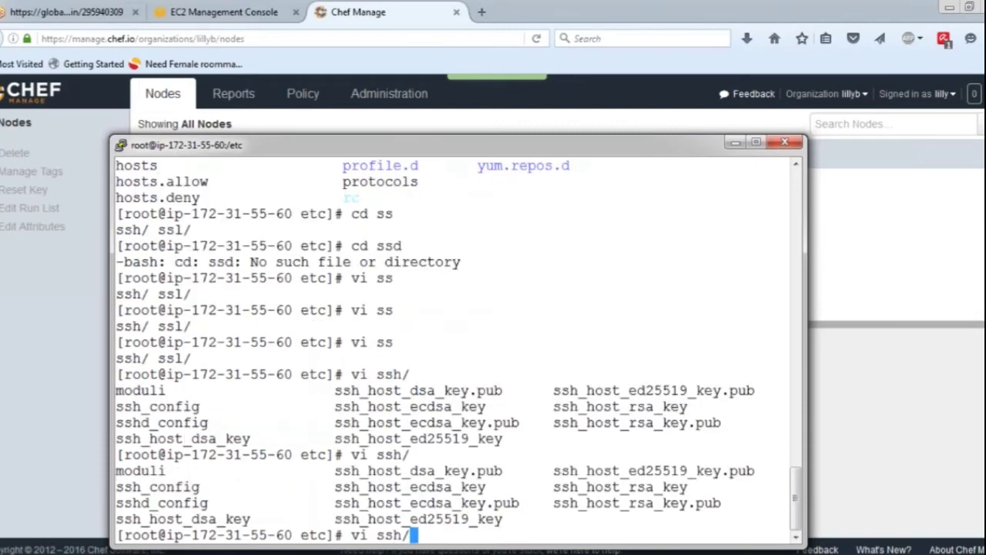
key("Tab")
key("Tab")
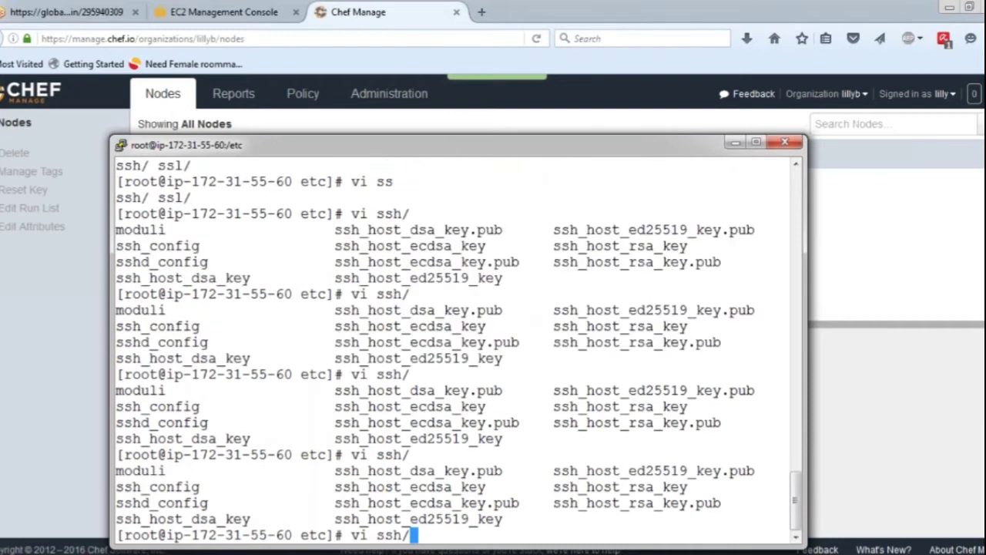
type("sshd")
key("Tab")
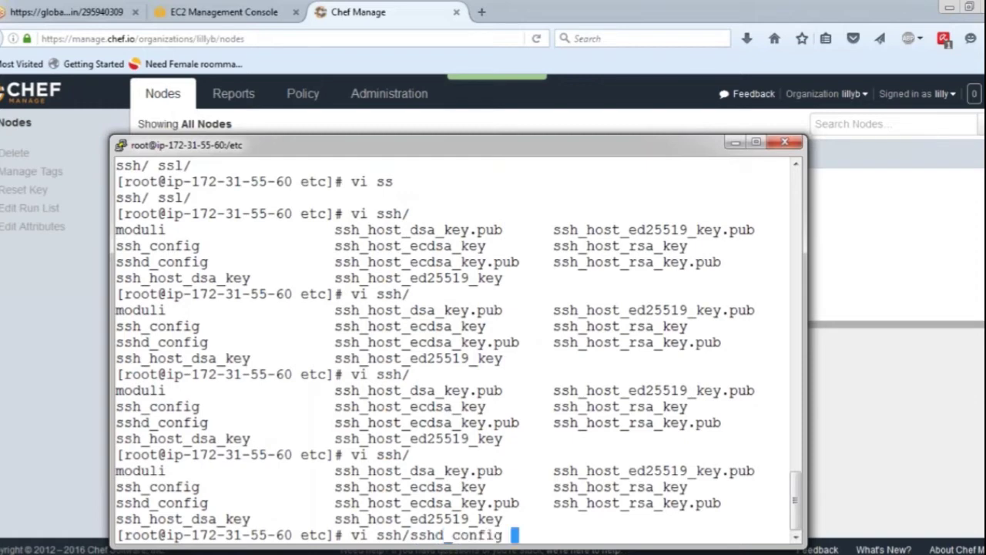
key("Return")
key("Down")
Search sshd_config for 'Permit' to reach the PermitRootLogin setting
key("Down")
key("Down")
key("Down")
key("Down")
key("Down")
key("Down")
key("Down")
key("Down")
key("Down")
key("Down")
key("Down")
key("Down")
key("Down")
key("Down")
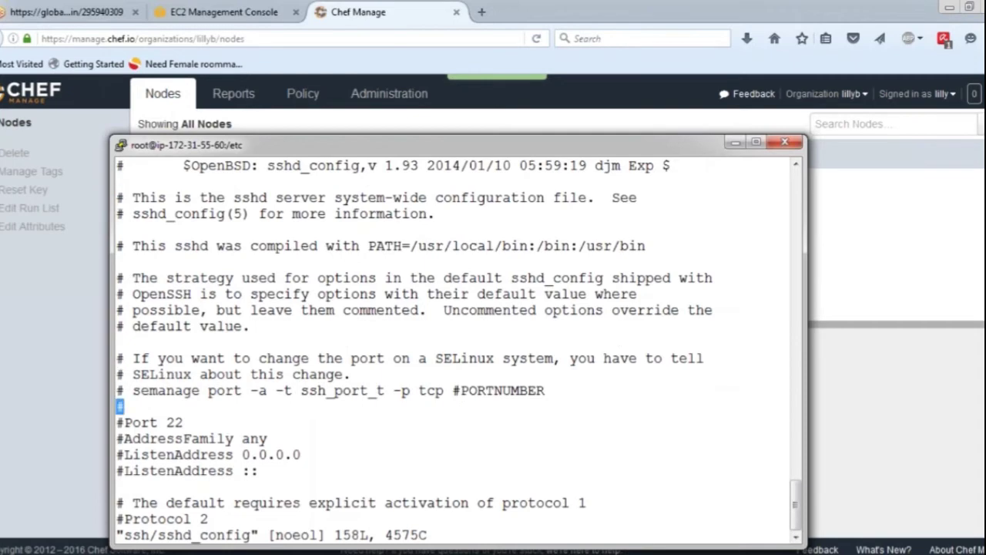
key("Down")
key("Down")
key("Down")
key("Down")
key("Down")
key("Down")
key("Down")
key("Down")
key("Down")
key("Down")
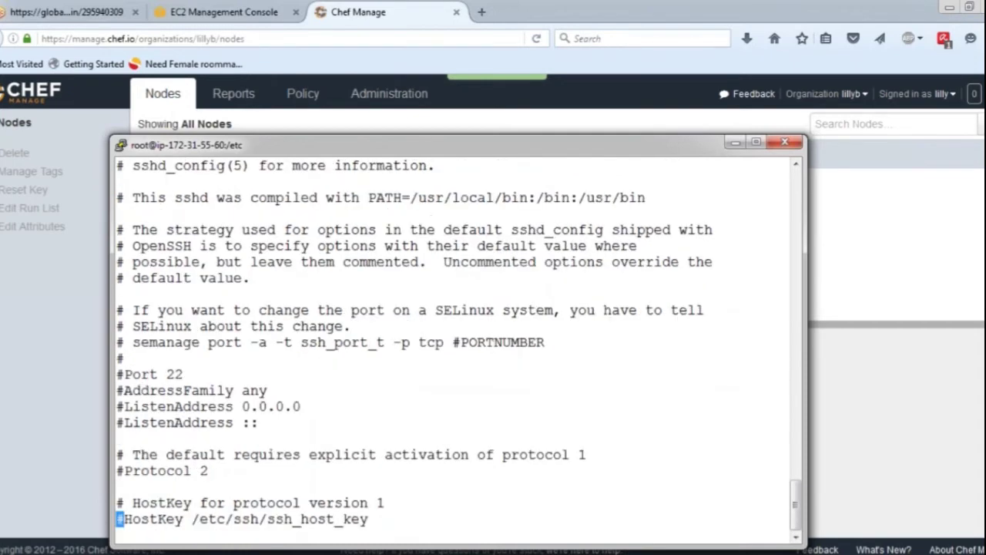
key("Down")
key("Down")
key("Down")
key("Down")
key("Down")
key("Down")
key("Down")
key("Down")
key("Down")
key("Down")
key("Down")
key("Down")
key("Down")
key("Down")
key("Down")
key("Down")
key("Down")
key("Down")
key("Down")
key("Down")
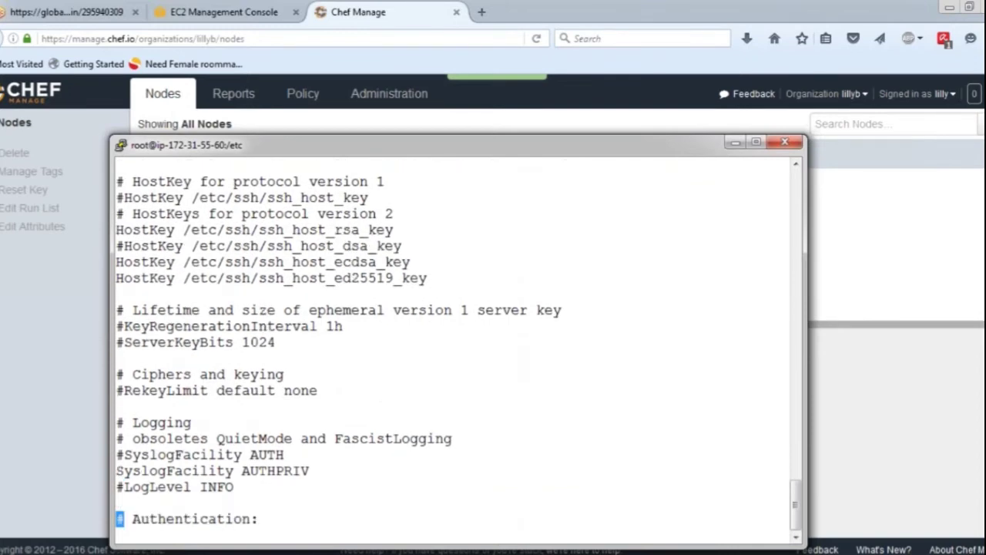
key("Down")
key("Down")
key("Down")
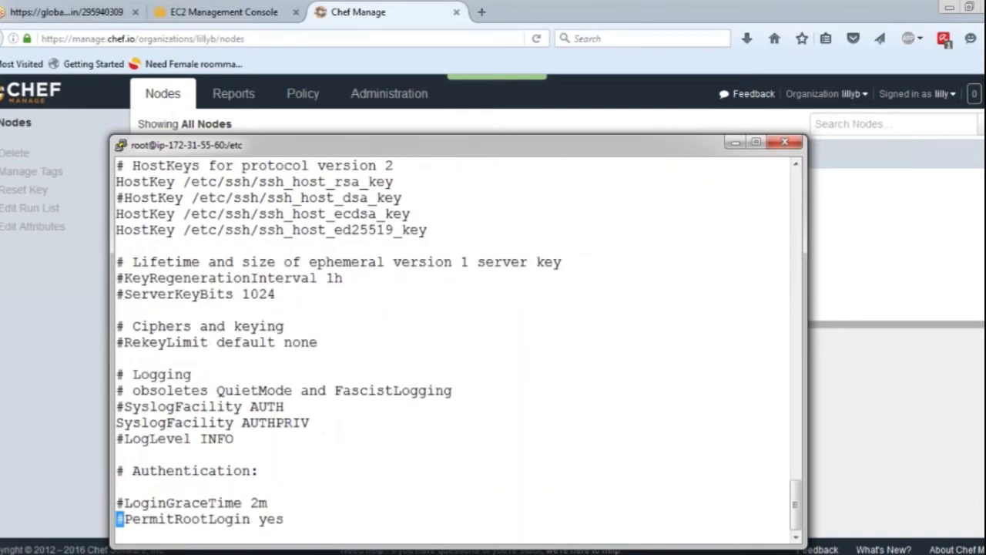
key("Down")
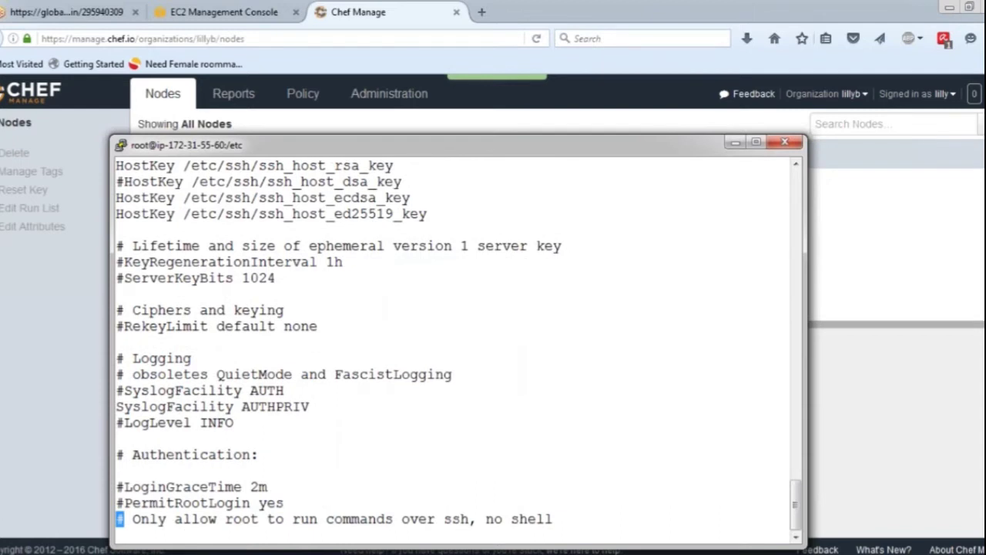
key("Down")
key("Up")
key("Up")
key("Up")
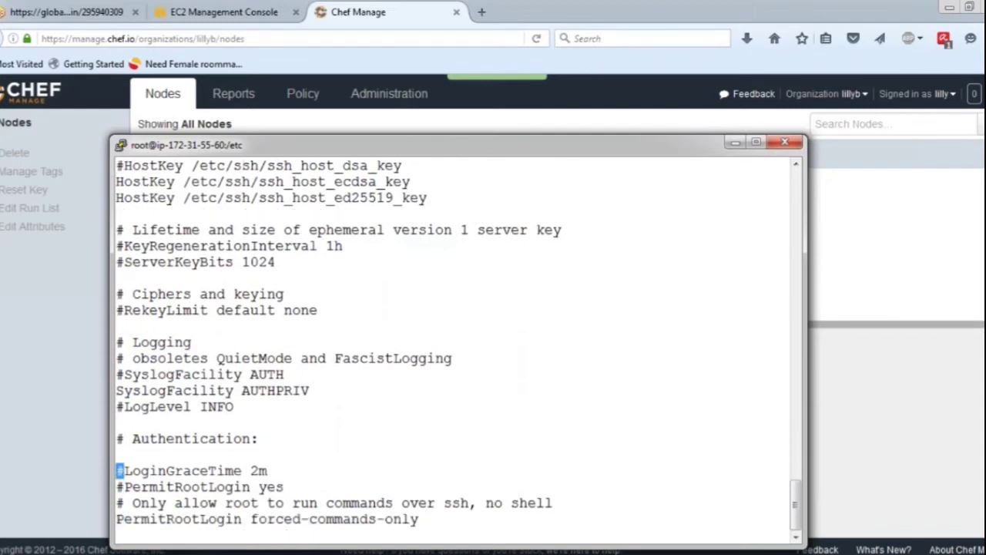
type("/pe")
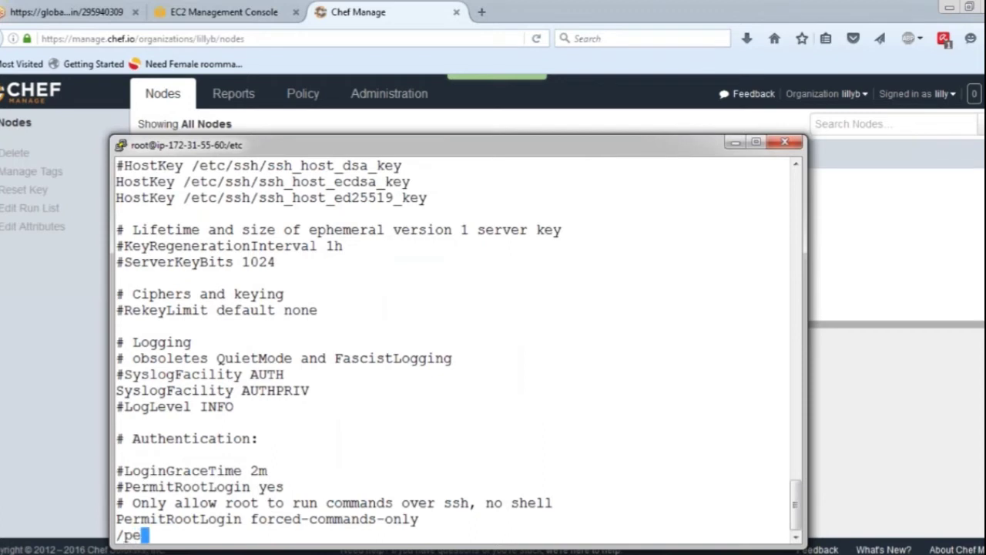
type("r")
key("BackSpace")
key("BackSpace")
key("BackSpace")
type("Permit")
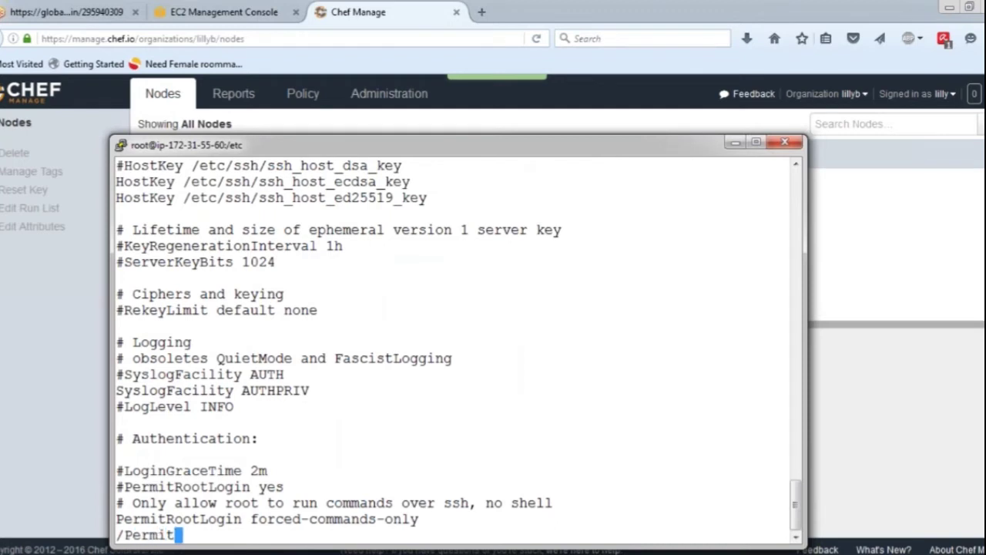
key("Return")
key("Return")
key("Return")
Delete the # before PermitRootLogin yes and save the file with :wq
key("Down")
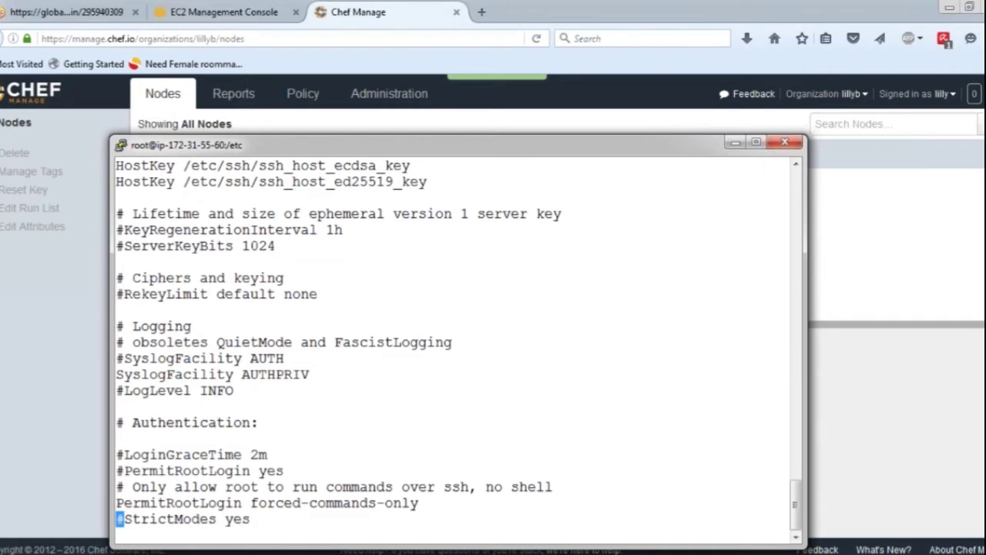
key("Down")
key("i")
key("Up")
key("Up")
key("Up")
key("Up")
key("Up")
key("Up")
key("Up")
key("Down")
key("Down")
key("Down")
key("Right")
key("Right")
key("Right")
key("Right")
key("Right")
key("Right")
key("Right")
key("Right")
key("Left")
key("Left")
key("Left")
key("Left")
key("Left")
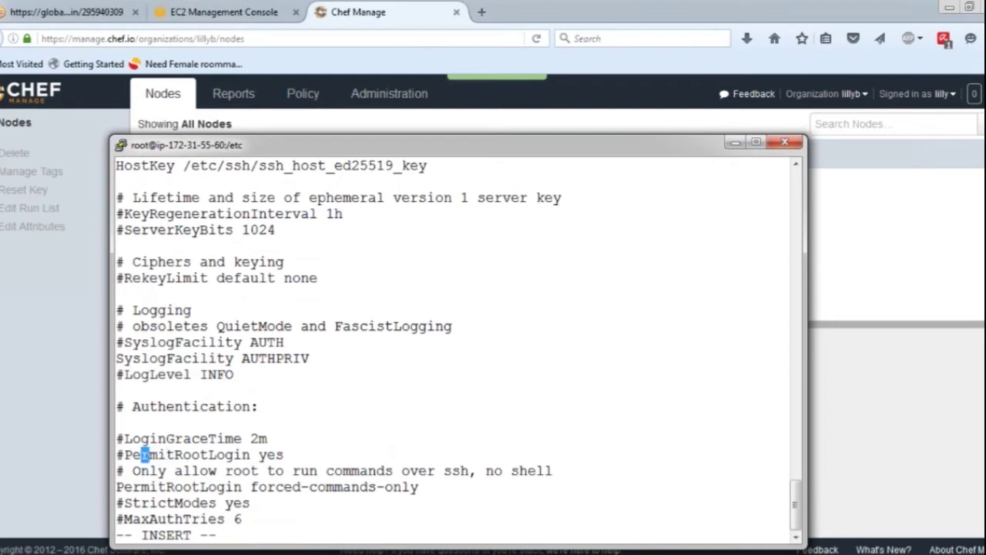
key("Left")
key("BackSpace")
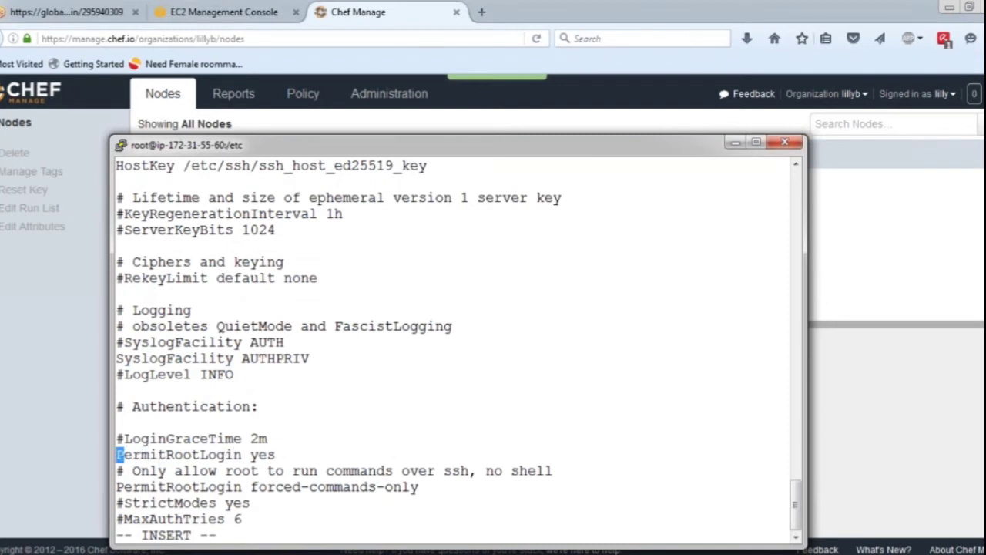
key("Escape")
type(":wq")
key("Return")
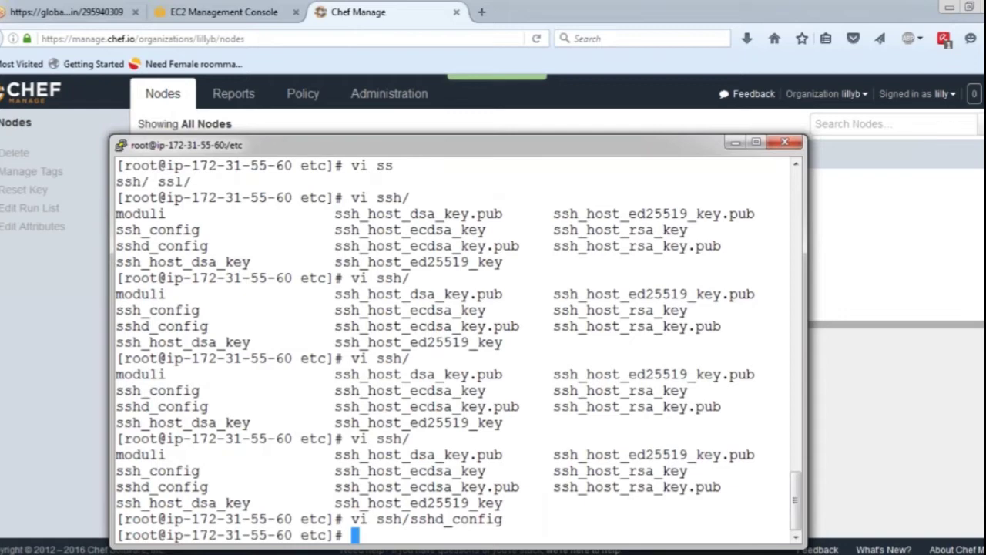
Clear the partly typed 'service' command and rerun vi ssh/sshd_config from history
type("service")
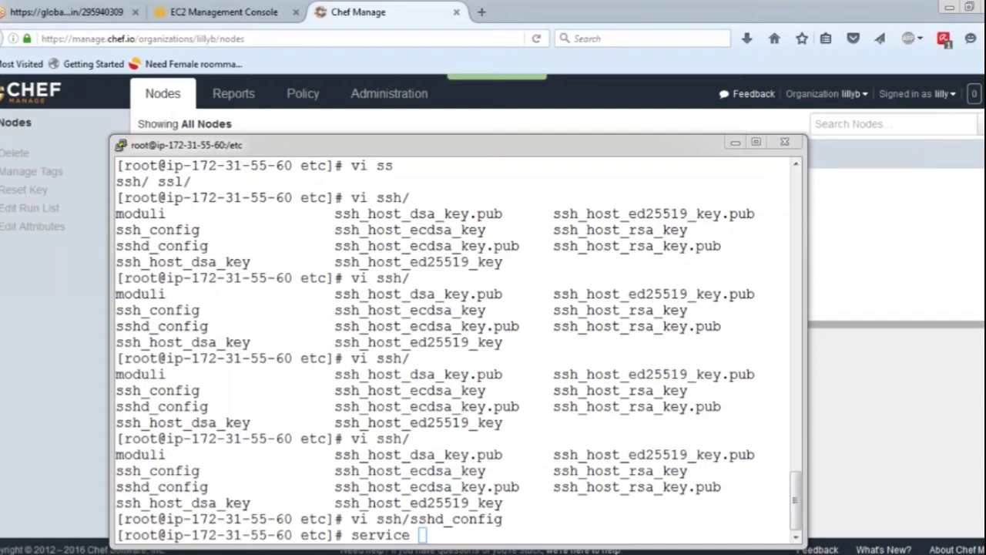
left_click(456, 535)
double_click(455, 534)
left_click(456, 535)
key("BackSpace")
key("BackSpace")
key("BackSpace")
key("BackSpace")
key("BackSpace")
key("BackSpace")
key("BackSpace")
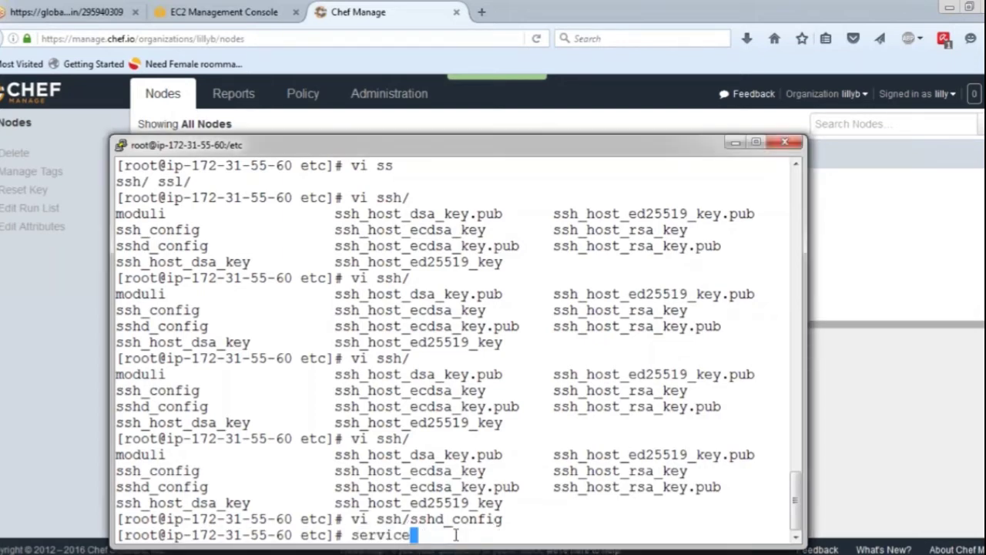
key("BackSpace")
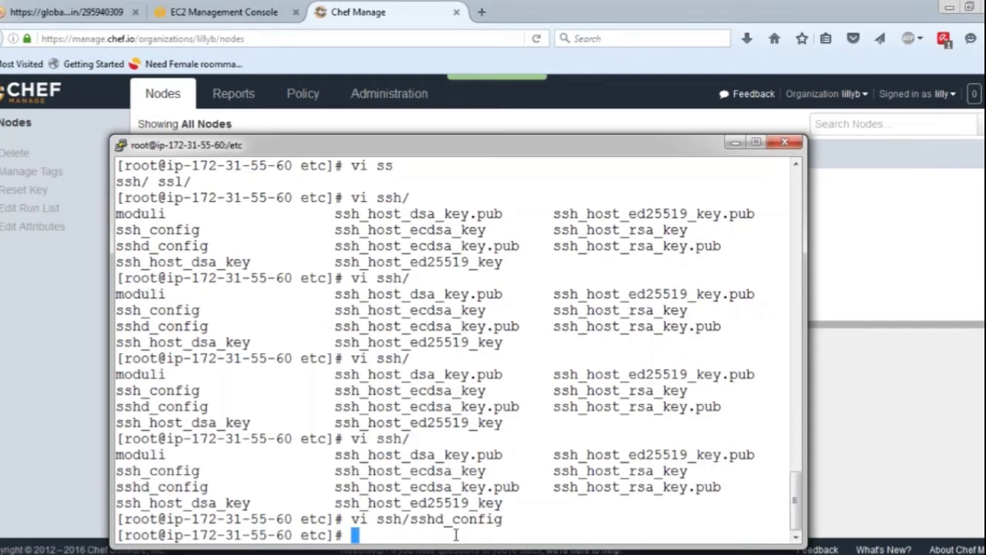
key("Up")
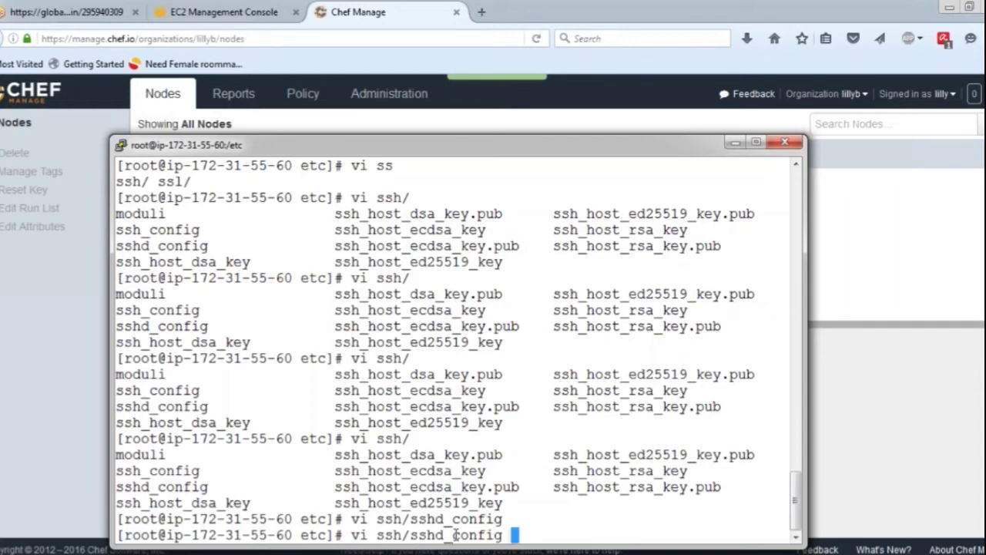
key("Return")
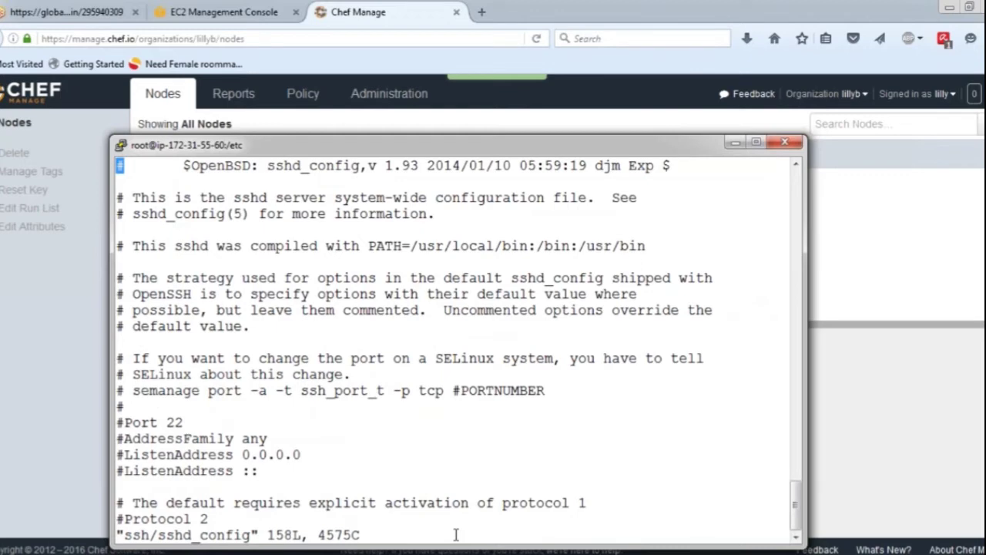
Search for Permit to confirm PermitRootLogin yes is uncommented, then quit vi with :q
key("slash")
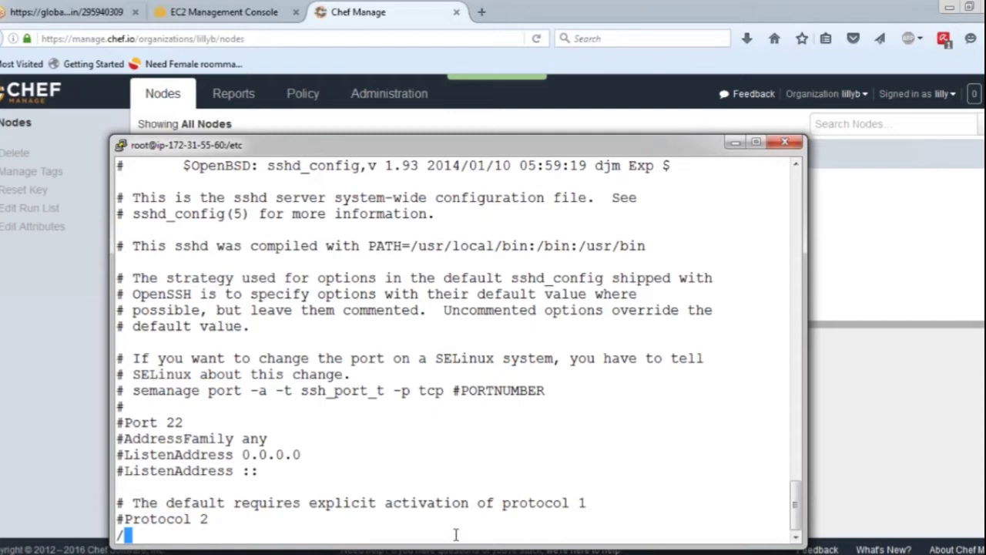
type("Permit")
key("Return")
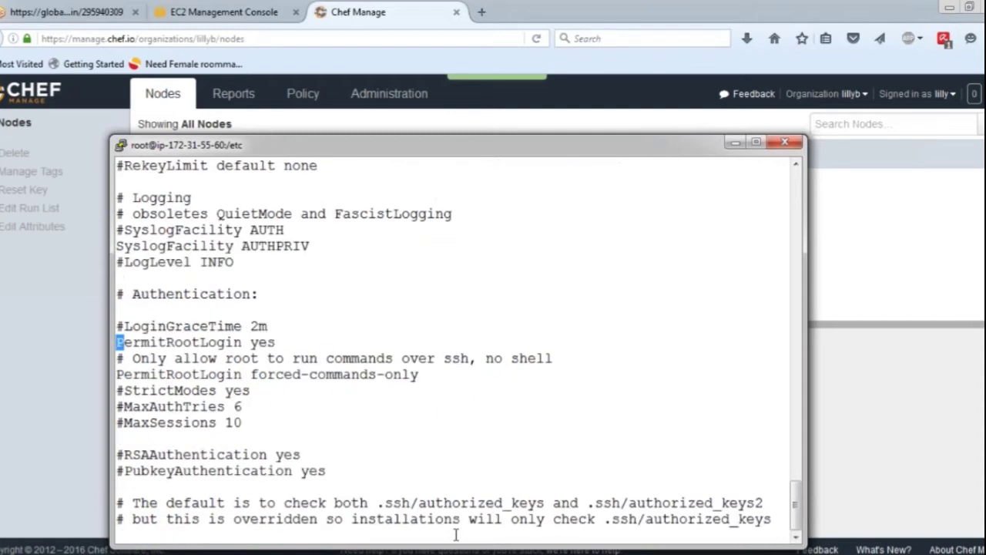
key("i")
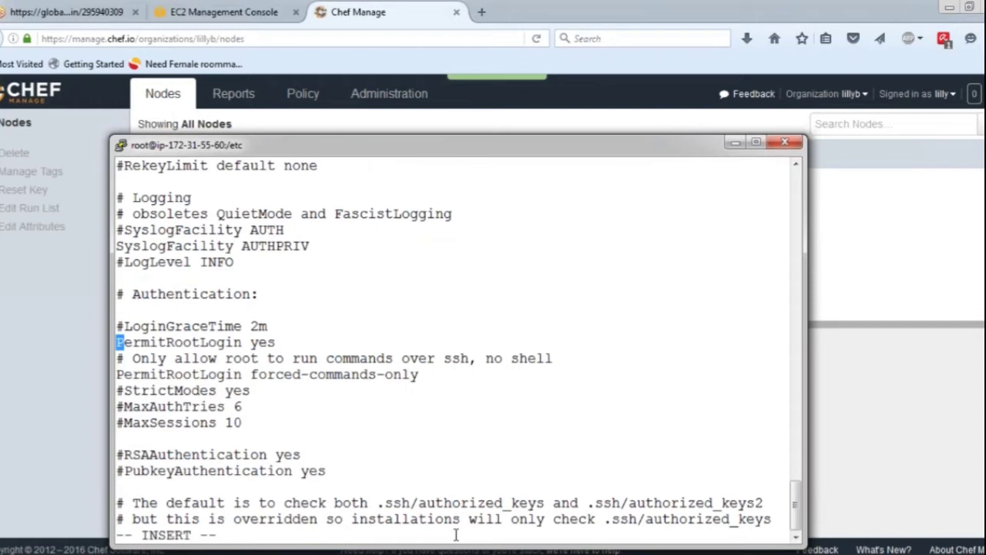
key("Right")
key("Left")
key("Escape")
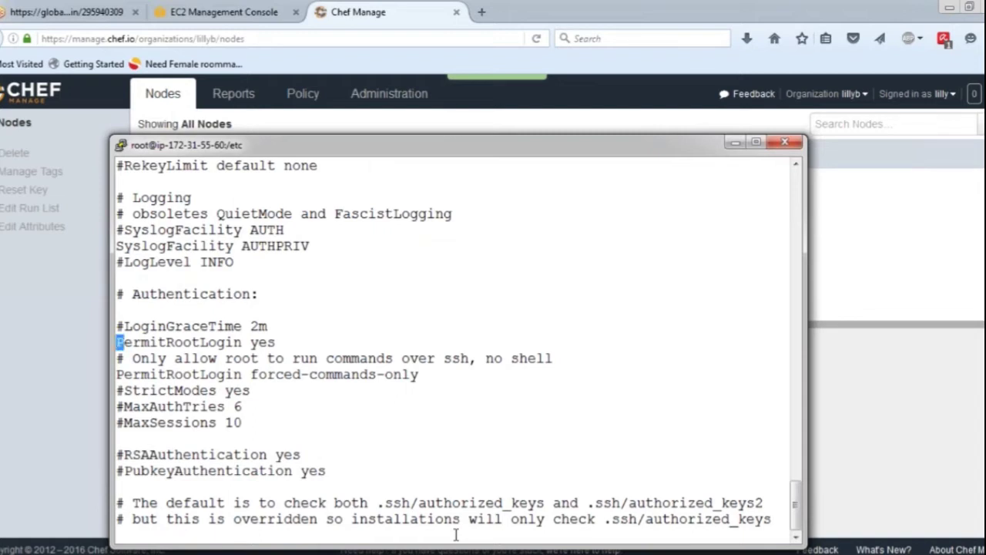
type(":q")
key("Return")
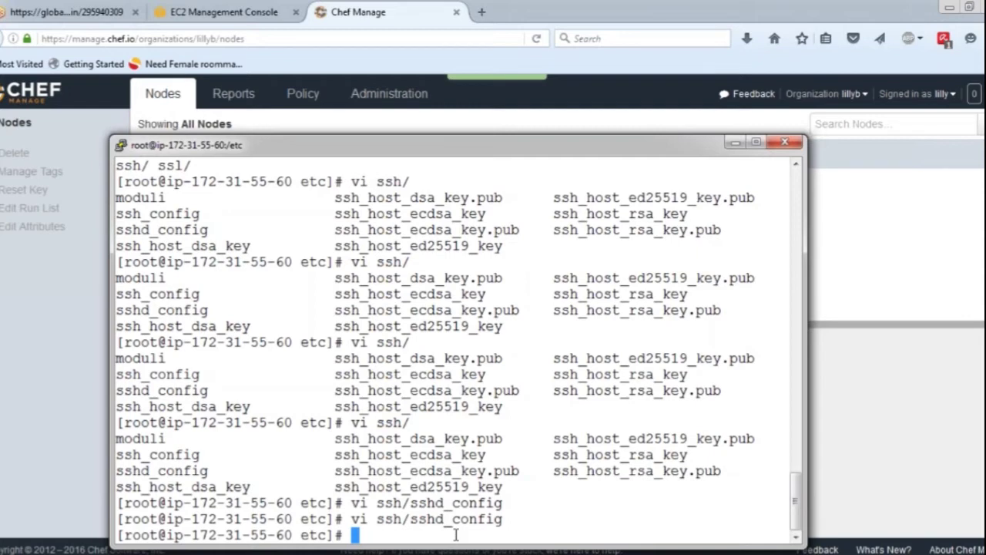
Restart sshd with /etc/init.d/sshd restart after 'service ssh restart' fails
type("serv")
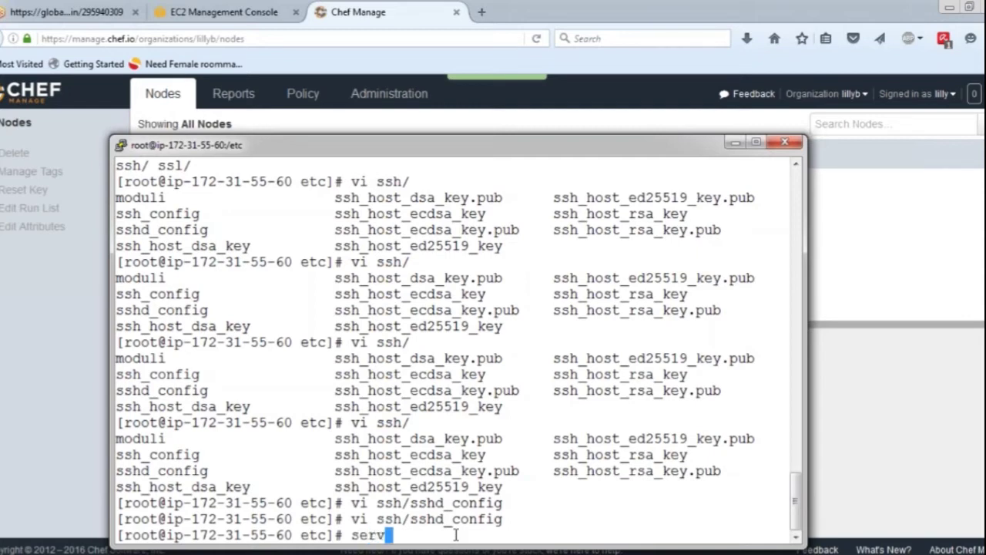
type("ice ss")
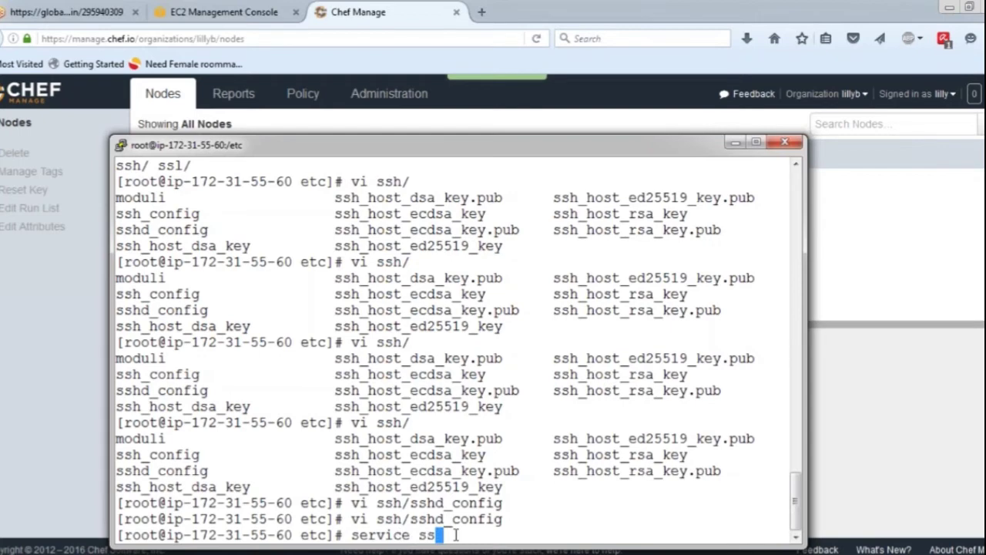
type("h restart")
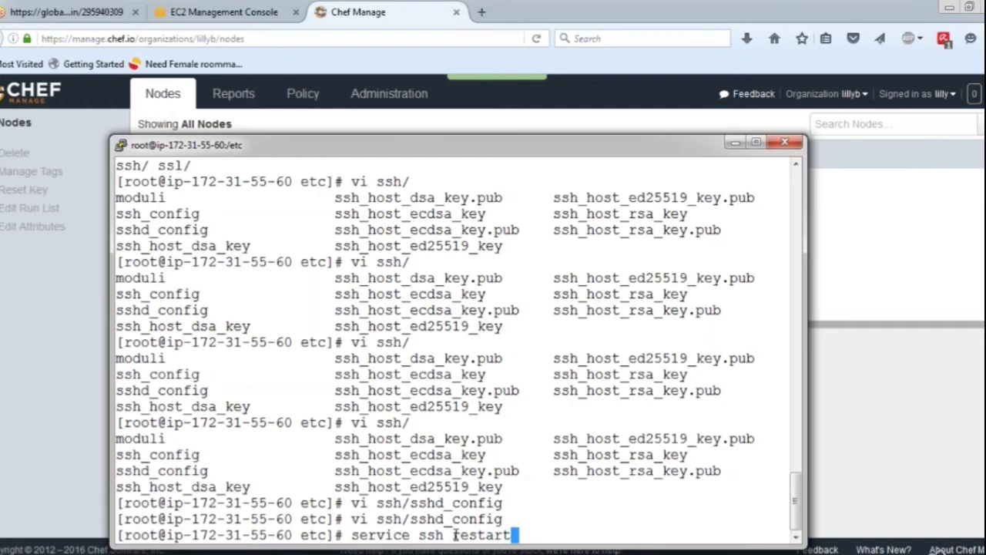
key("Return")
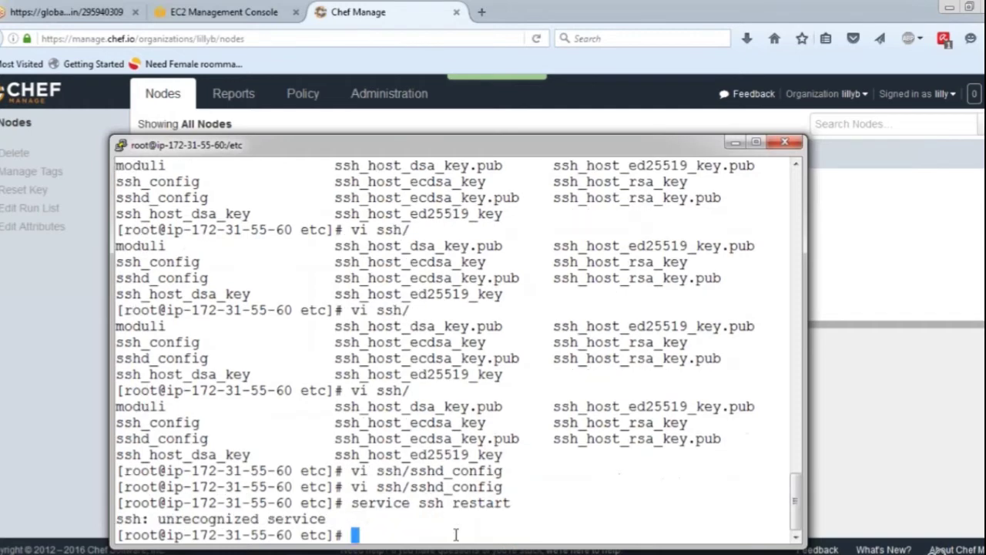
key("Up")
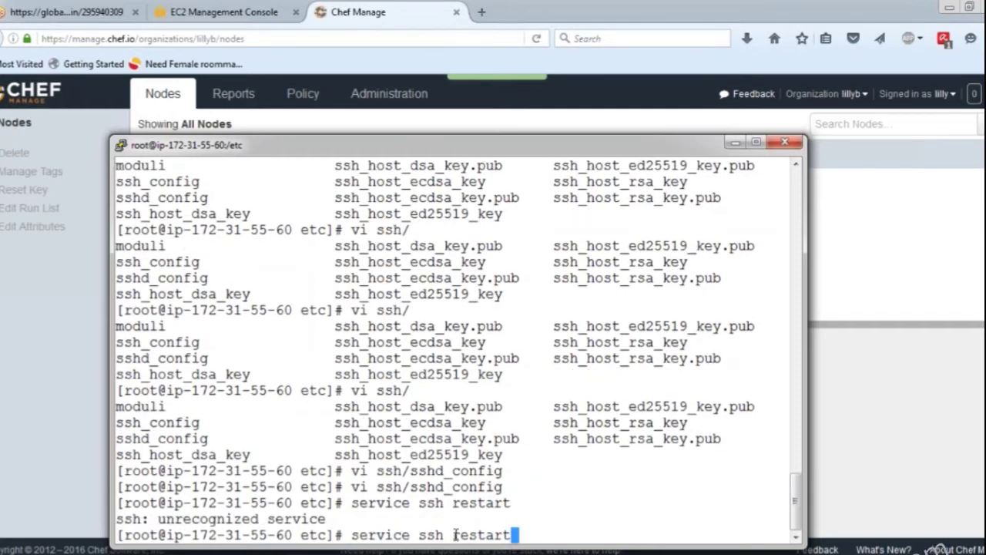
key("BackSpace")
key("BackSpace")
key("BackSpace")
key("BackSpace")
key("BackSpace")
key("BackSpace")
key("BackSpace")
key("BackSpace")
key("BackSpace")
key("BackSpace")
key("BackSpace")
key("BackSpace")
key("BackSpace")
key("BackSpace")
key("BackSpace")
key("BackSpace")
key("BackSpace")
key("BackSpace")
key("BackSpace")
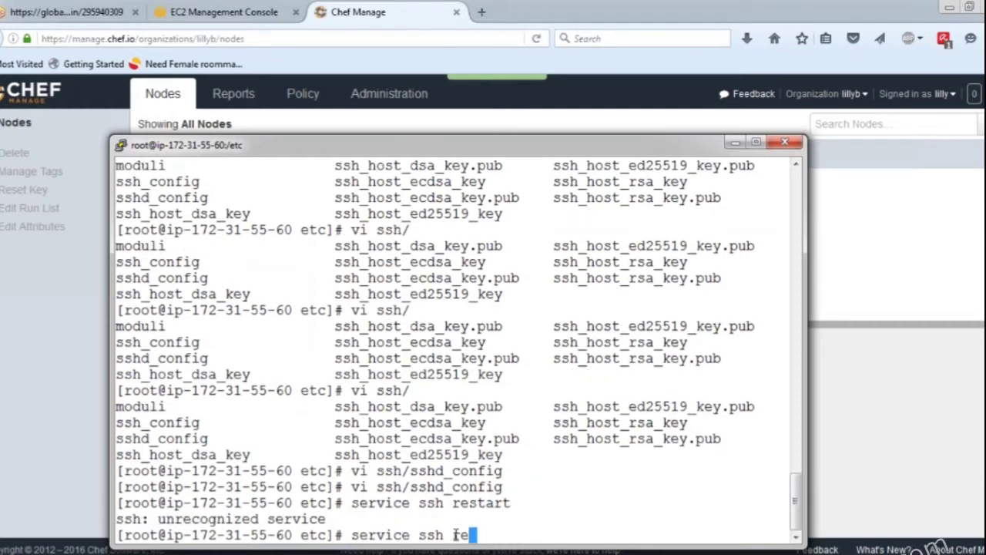
type("/")
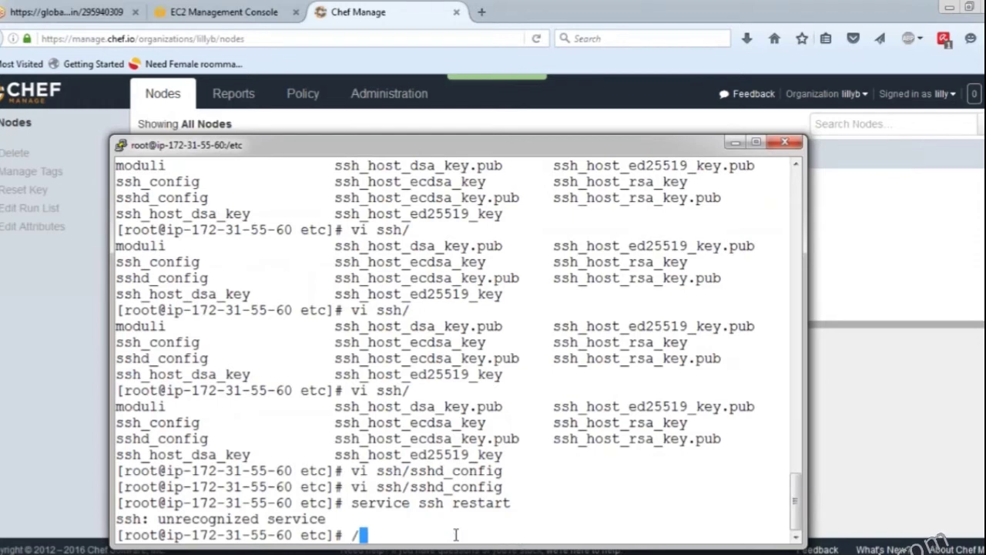
type("etc/init")
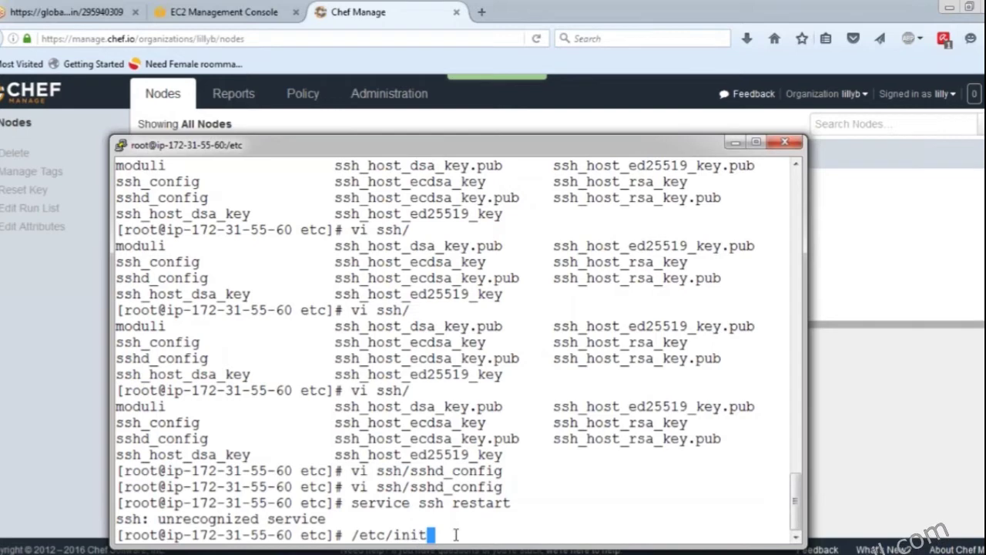
type(".d/ss")
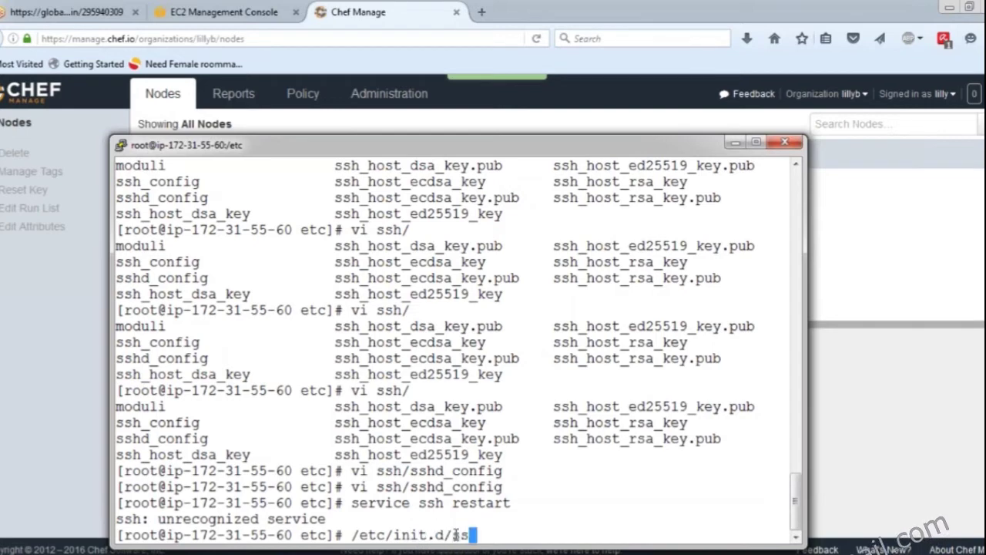
key("Tab")
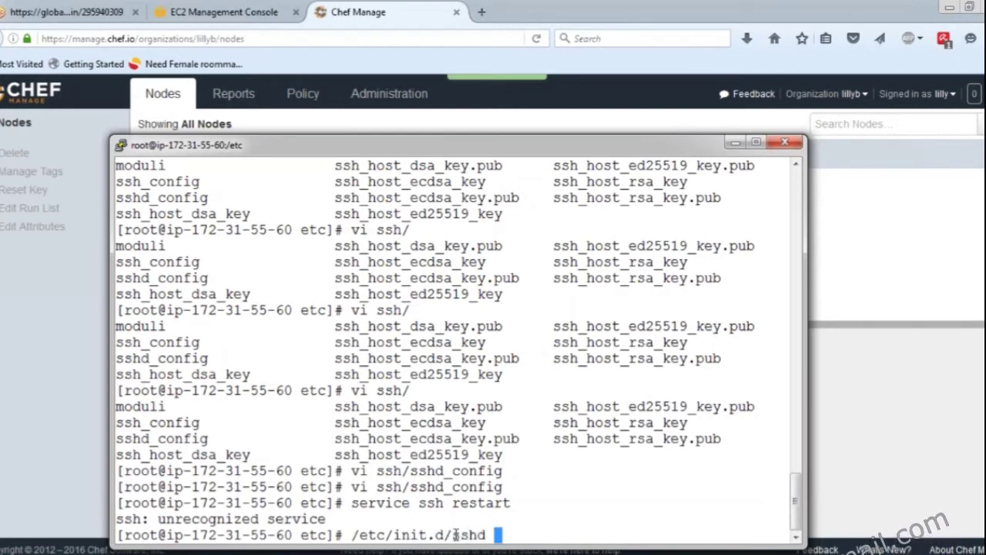
type("res")
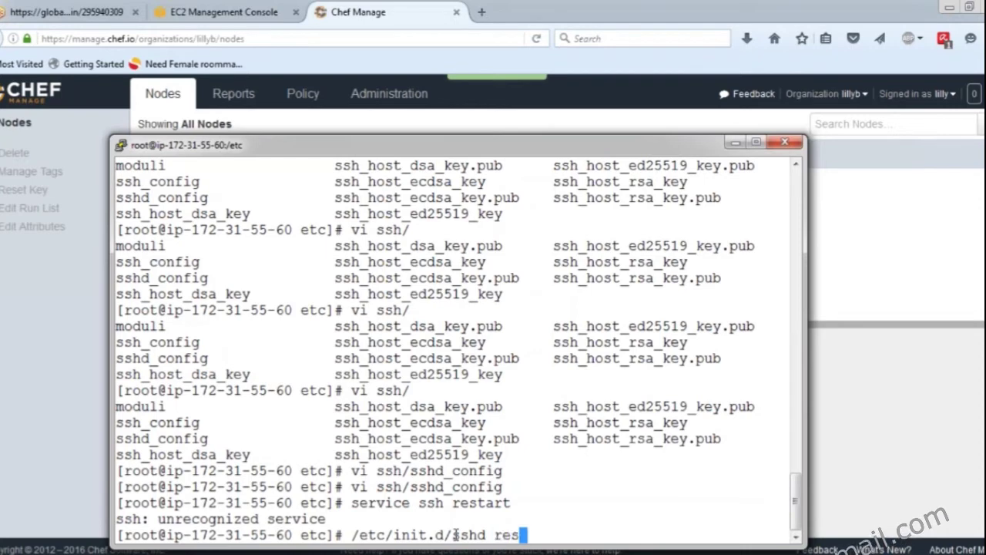
type("tart")
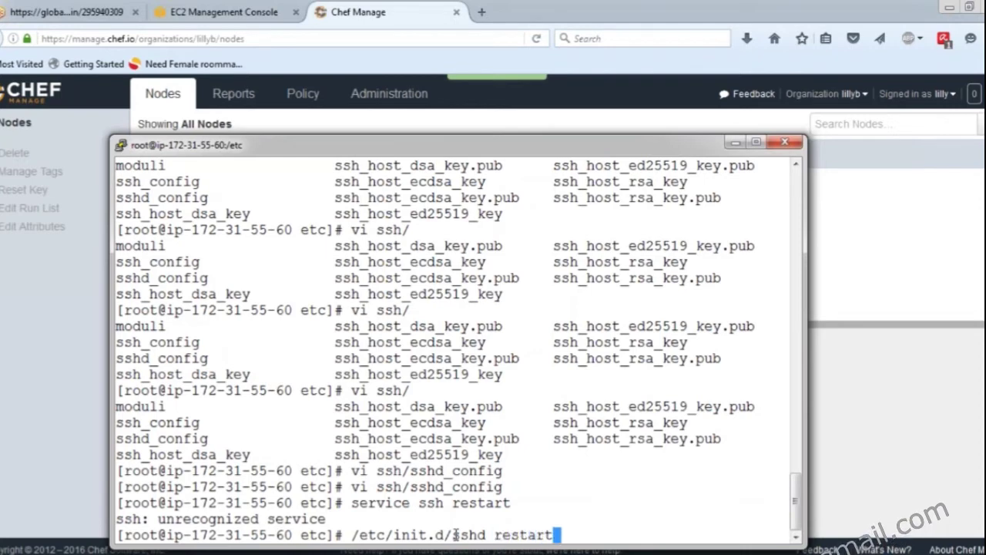
key("Return")
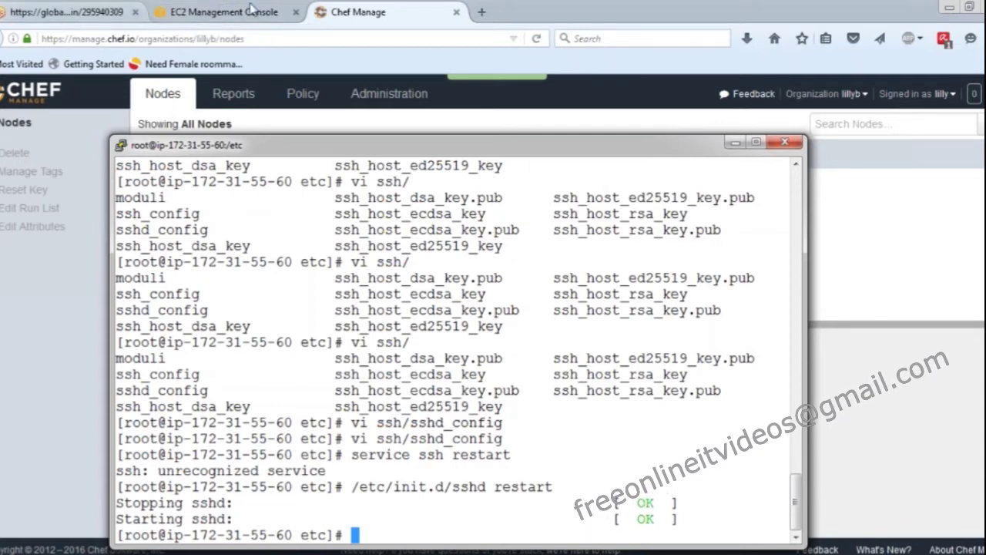
left_click(734, 143)
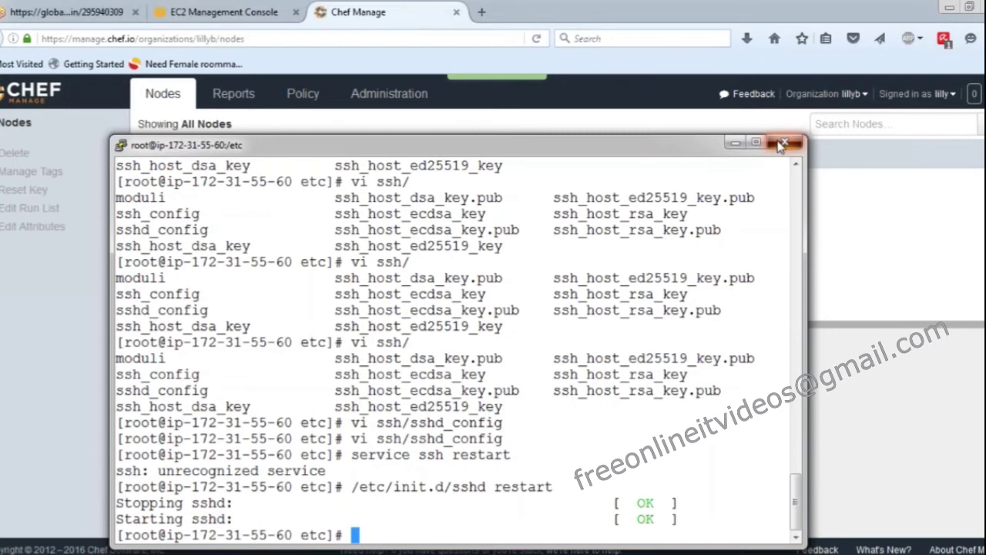
Close the old PuTTY terminal session
left_click(780, 147)
right_click(506, 340)
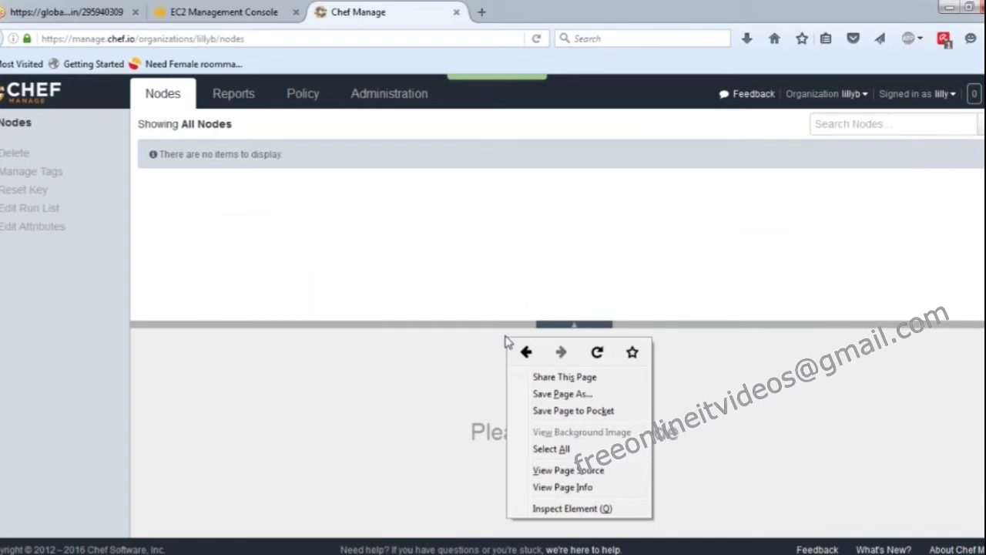
left_click(892, 463)
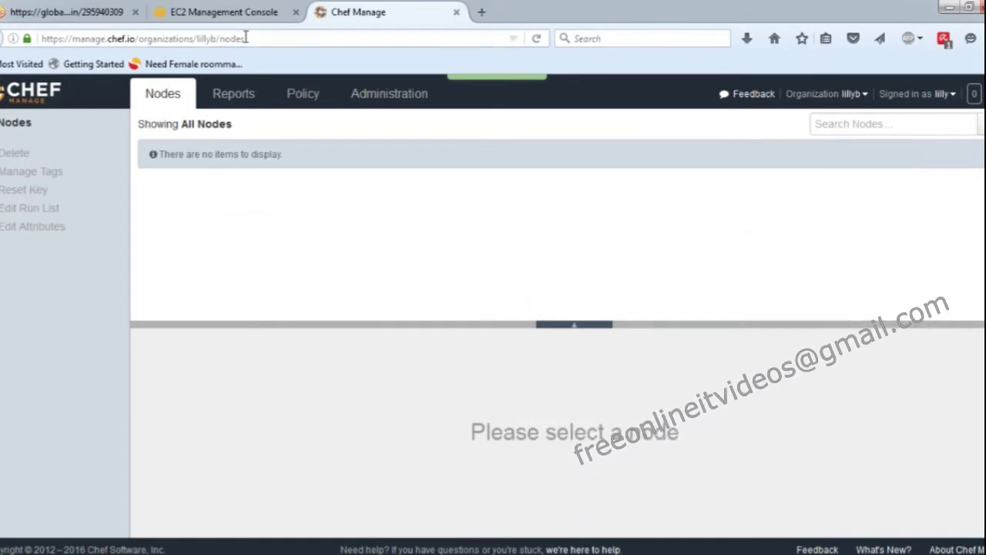
Select the ws instance in EC2 and copy its public IP 52.91.40.132
left_click(274, 12)
left_click(238, 289)
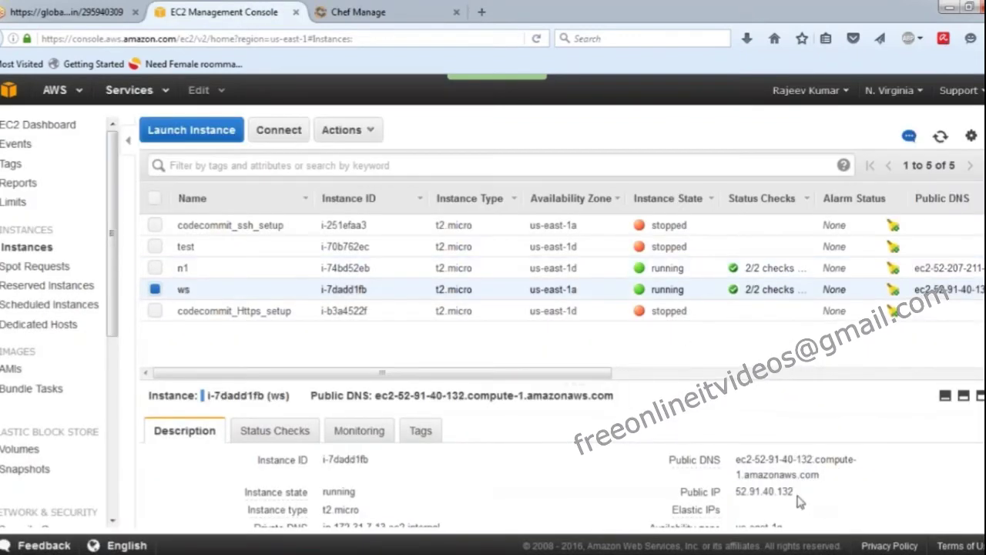
left_click_drag(795, 493, 736, 488)
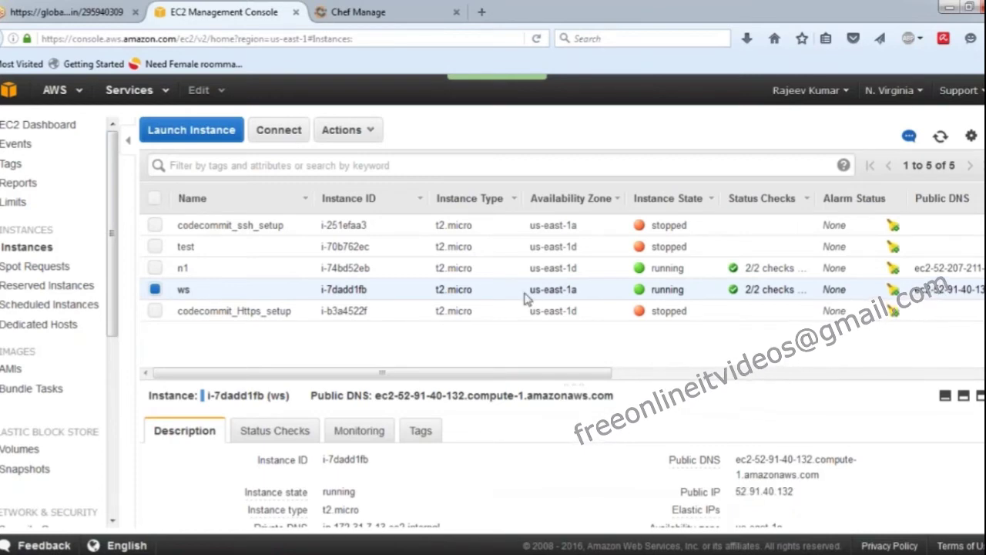
left_click(416, 7)
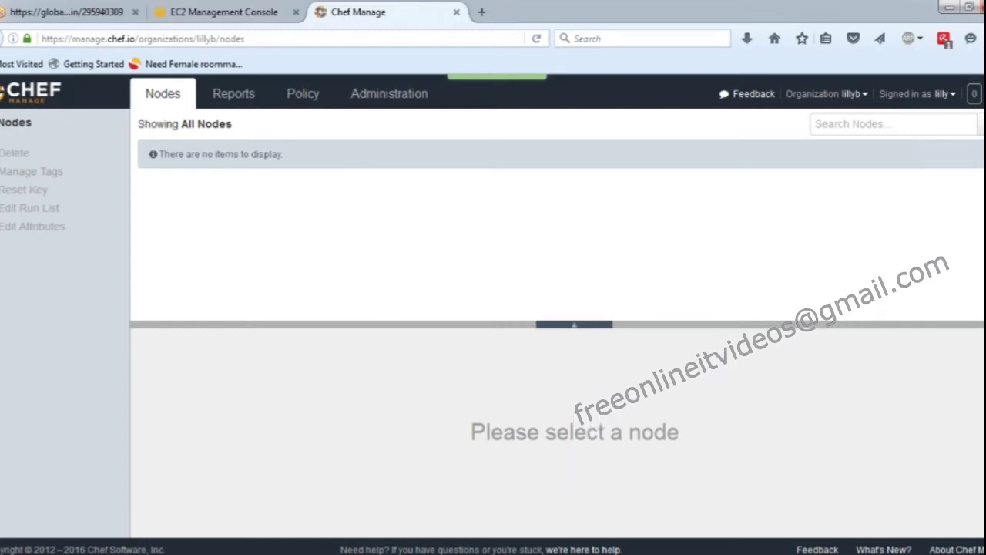
key("super")
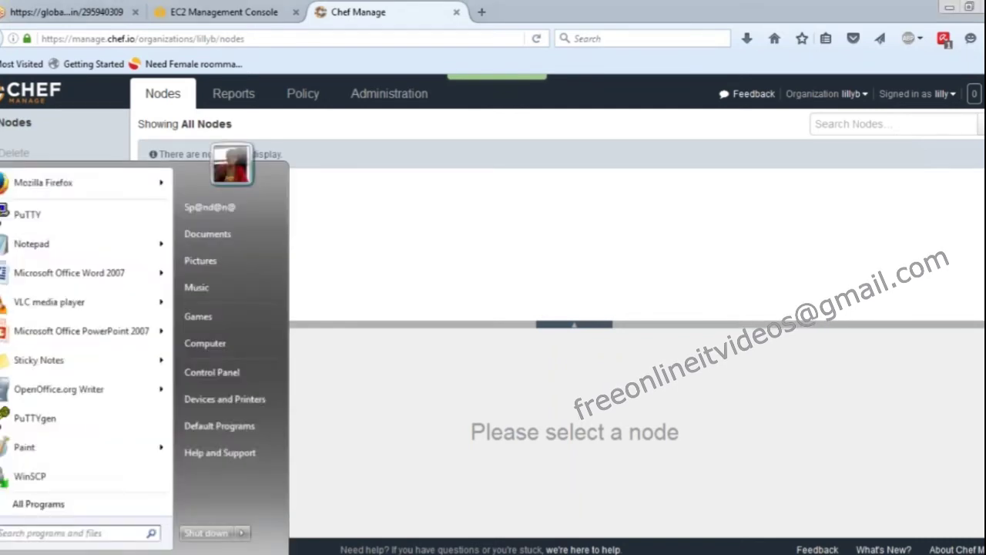
Launch PuTTY and set the Host Name to 52.91.40.132
left_click(68, 223)
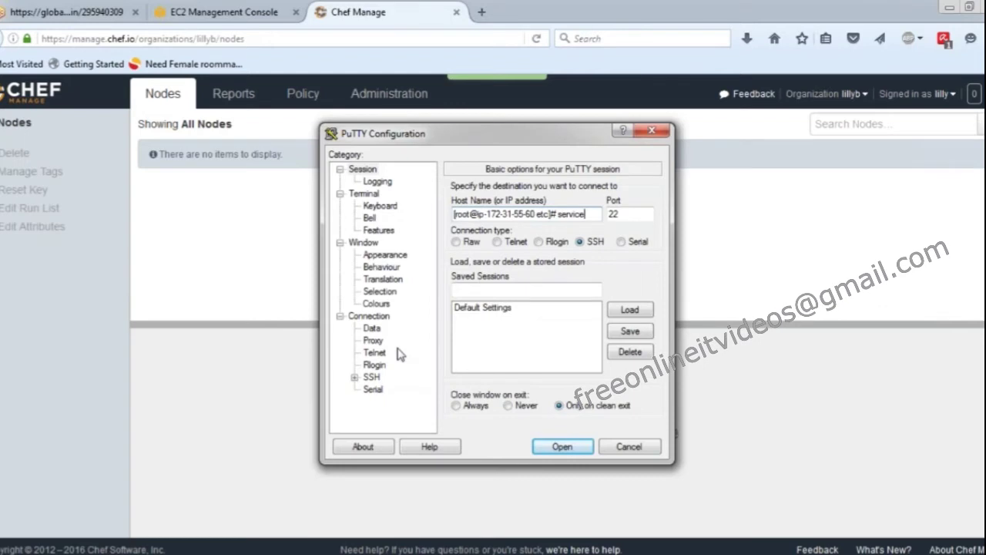
key("BackSpace")
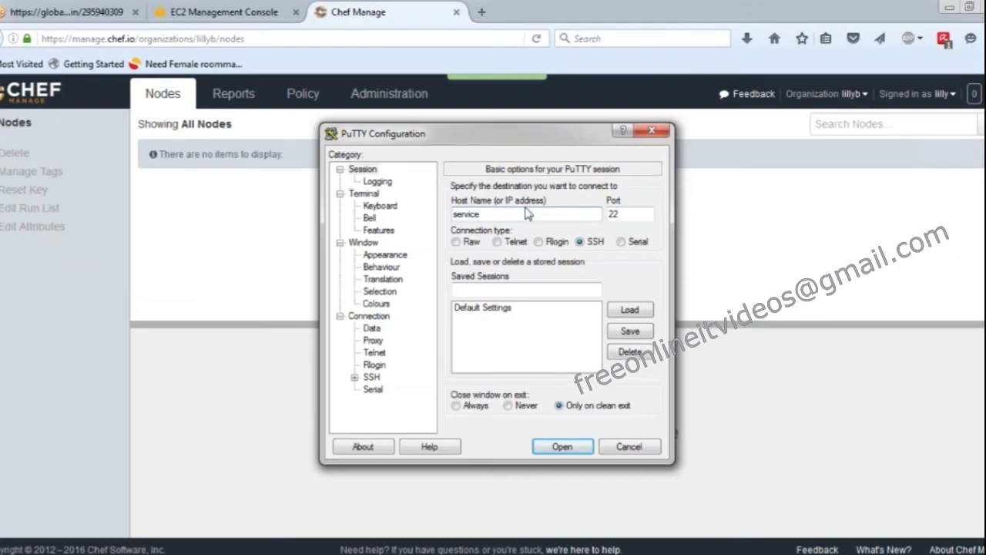
left_click(193, 11)
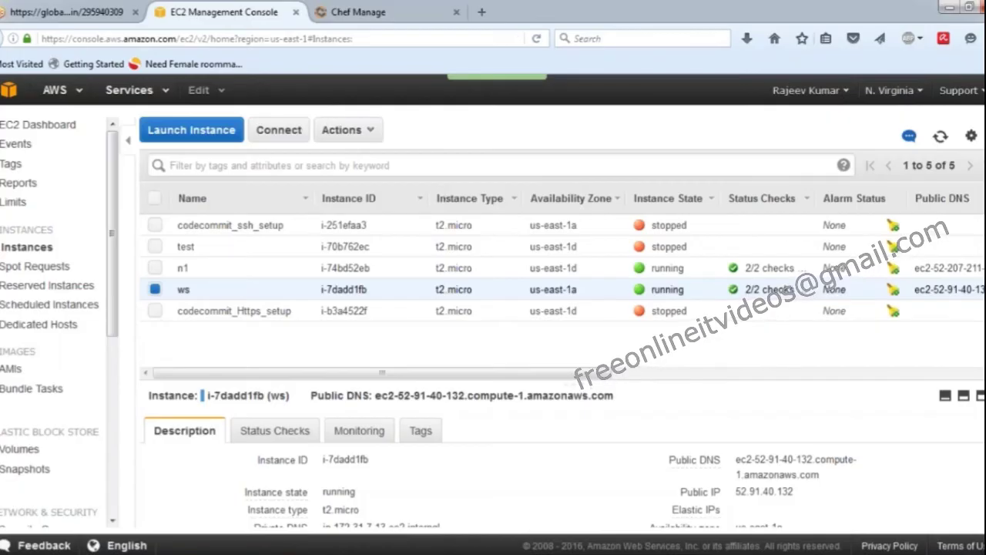
left_click_drag(795, 495, 736, 493)
key("ctrl+c")
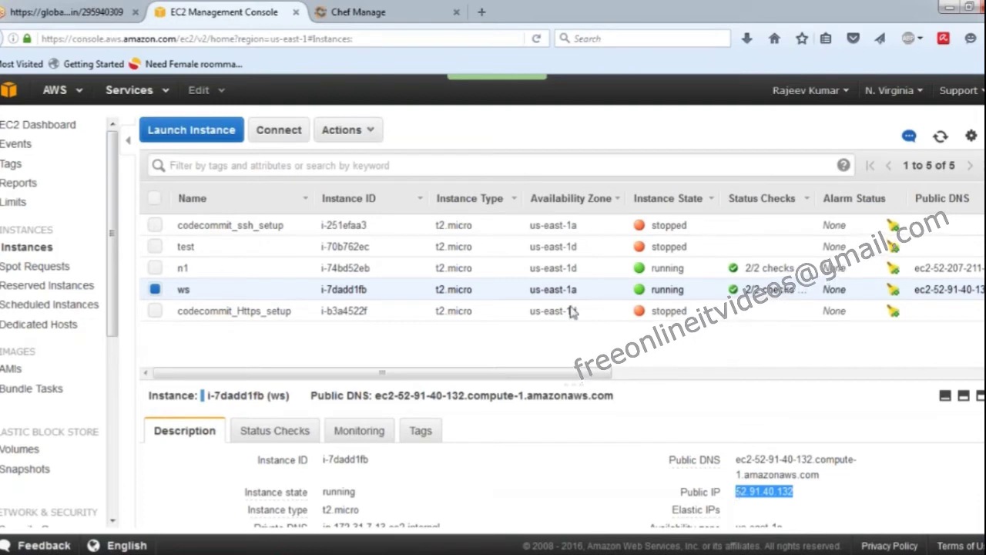
left_click(358, 12)
key("alt+Tab")
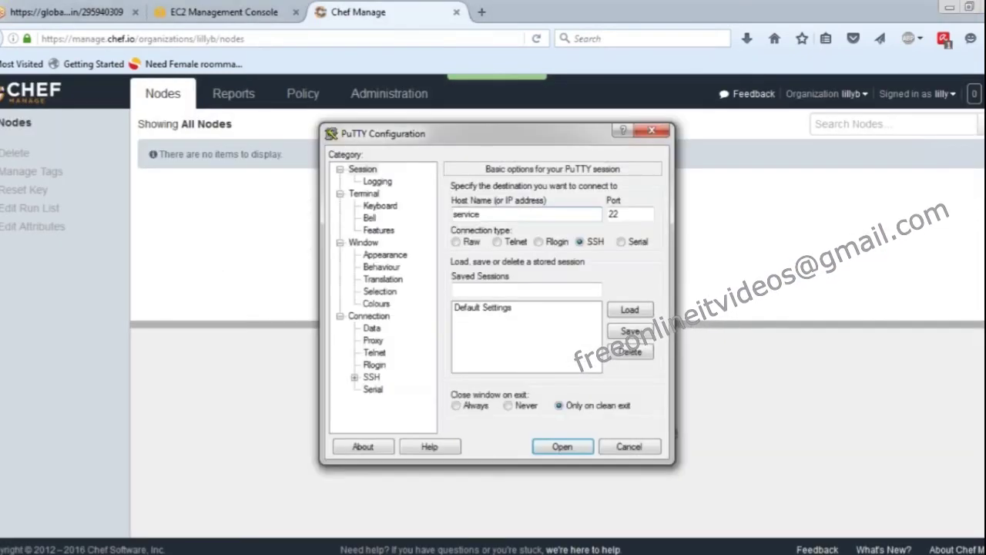
left_click(509, 216)
key("ctrl+a")
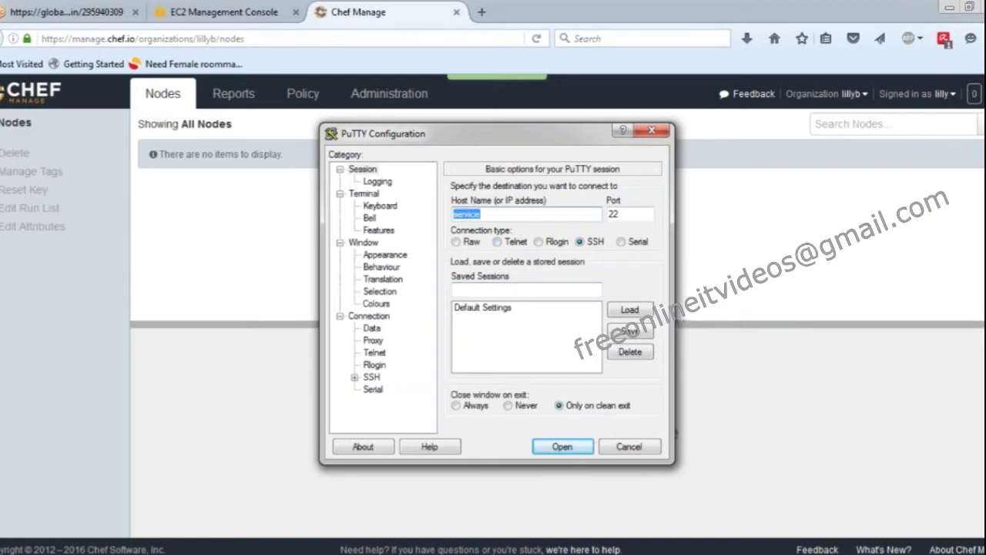
key("ctrl+v")
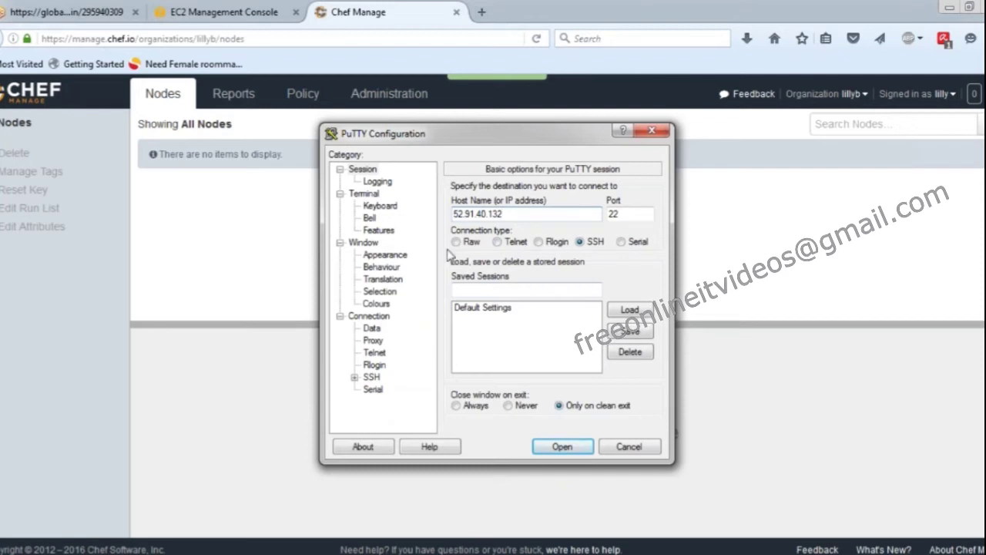
Set the devops_poc private key under SSH Auth and open the connection
left_click(363, 377)
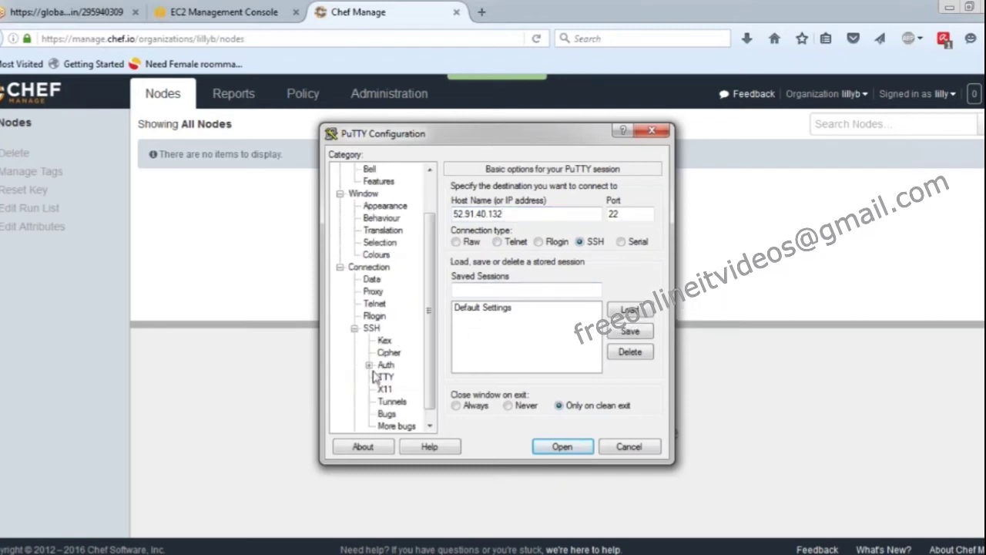
left_click(385, 365)
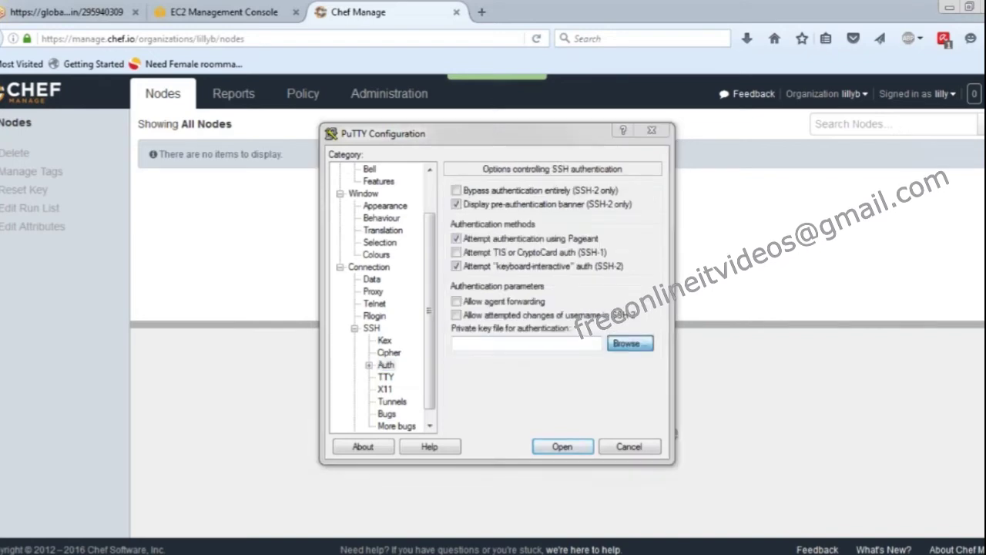
left_click(628, 343)
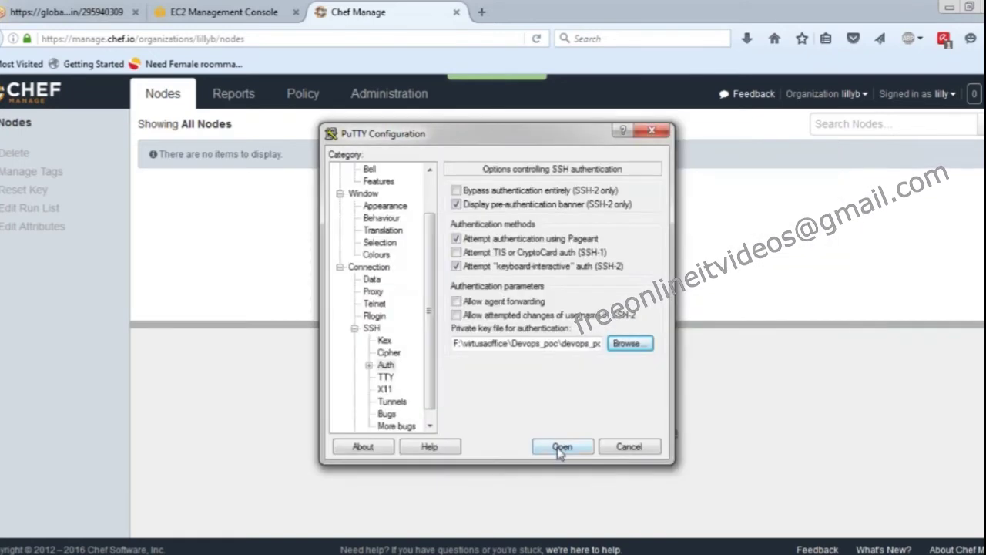
left_click(562, 447)
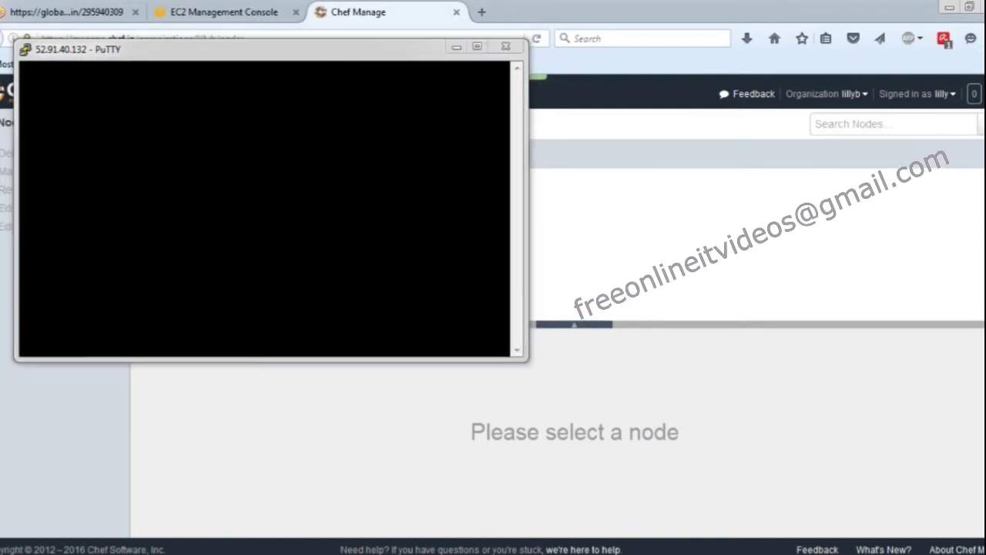
Accept the host key, then switch the PuTTY terminal to system colours and 14-point font
left_click(399, 389)
right_click(390, 54)
left_click(433, 273)
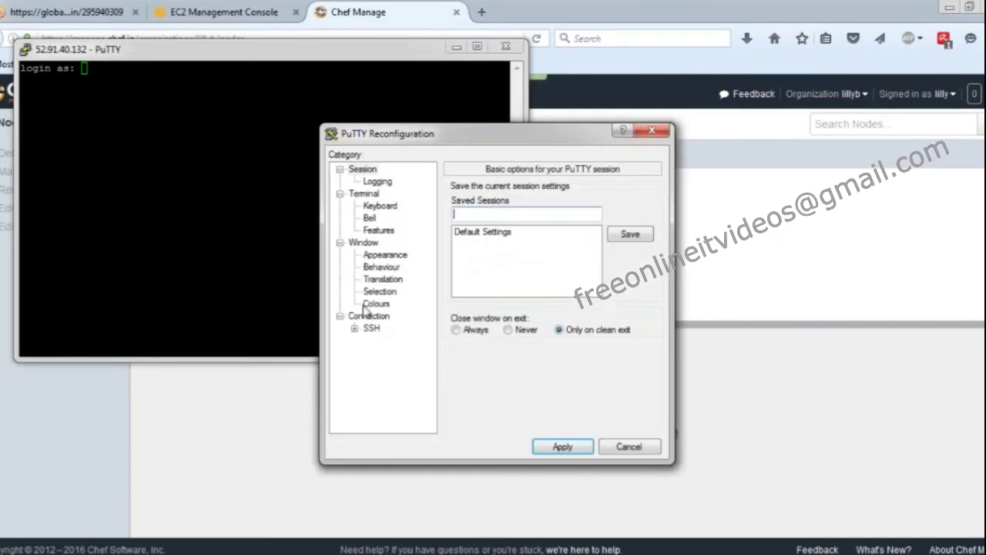
left_click(372, 304)
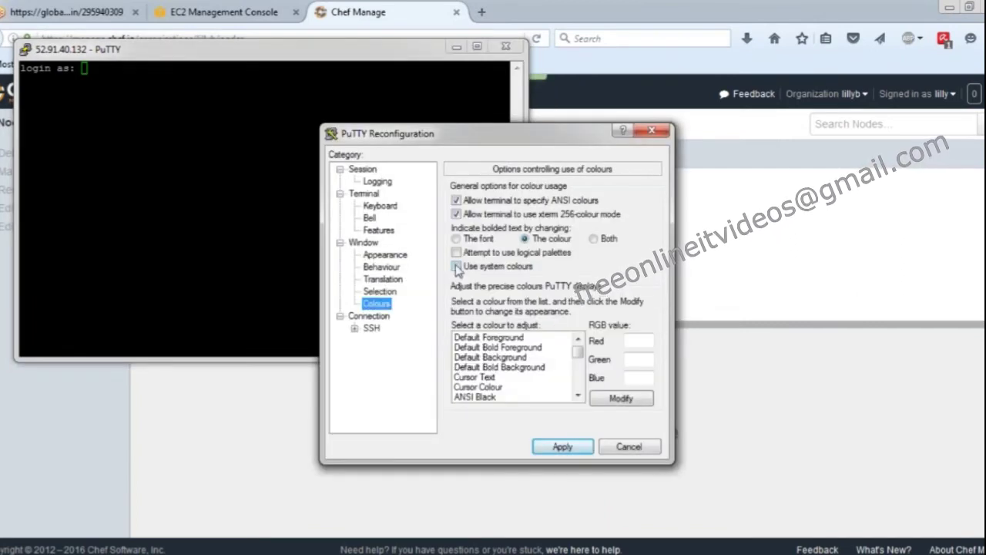
left_click(457, 266)
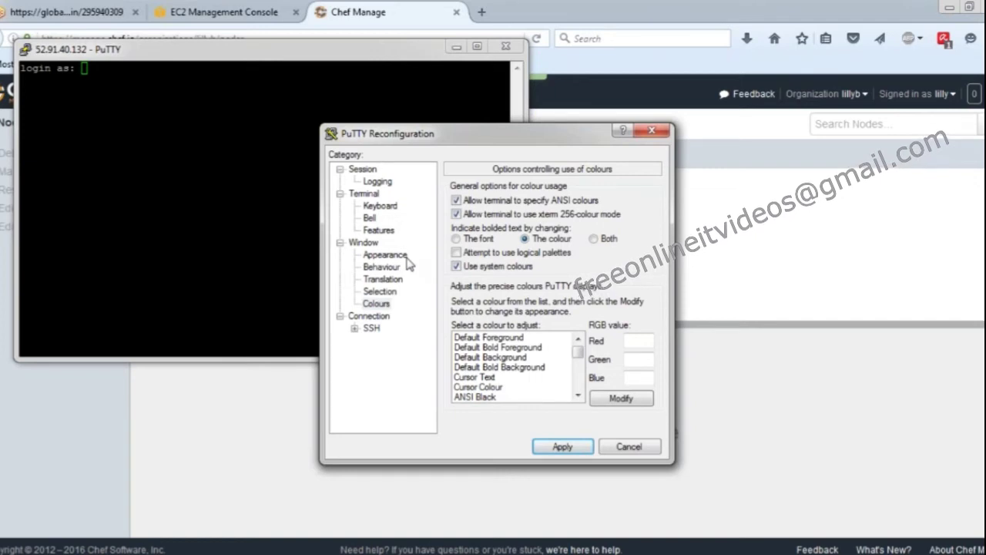
left_click(404, 257)
left_click(630, 280)
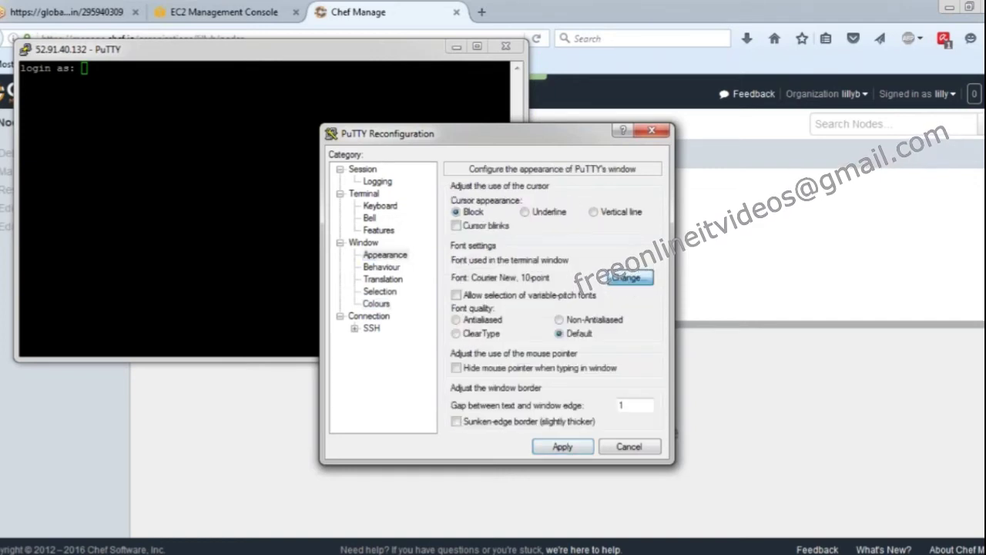
left_click(617, 297)
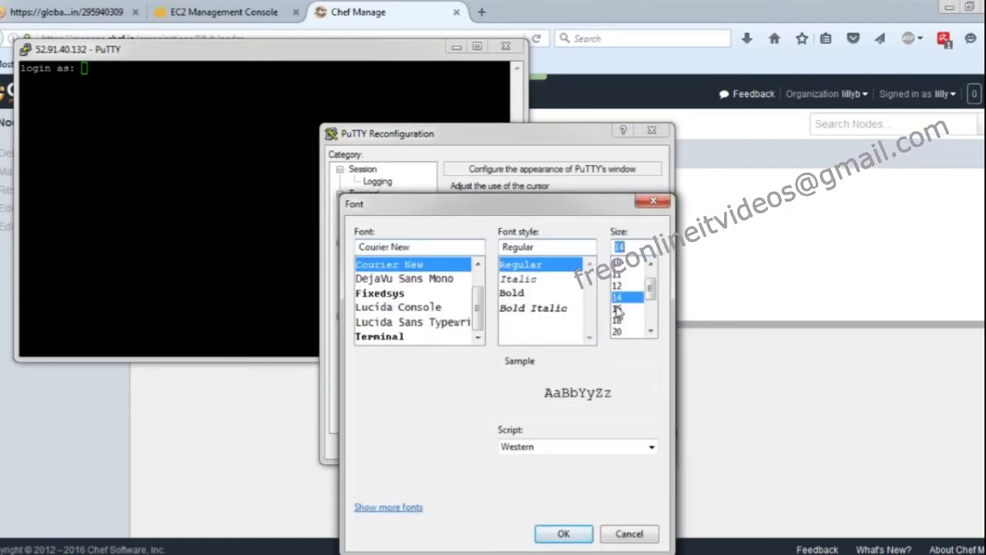
left_click(563, 533)
left_click(560, 509)
Log in as ec2-user and list the home folder contents
type("ec2-user")
key("Return")
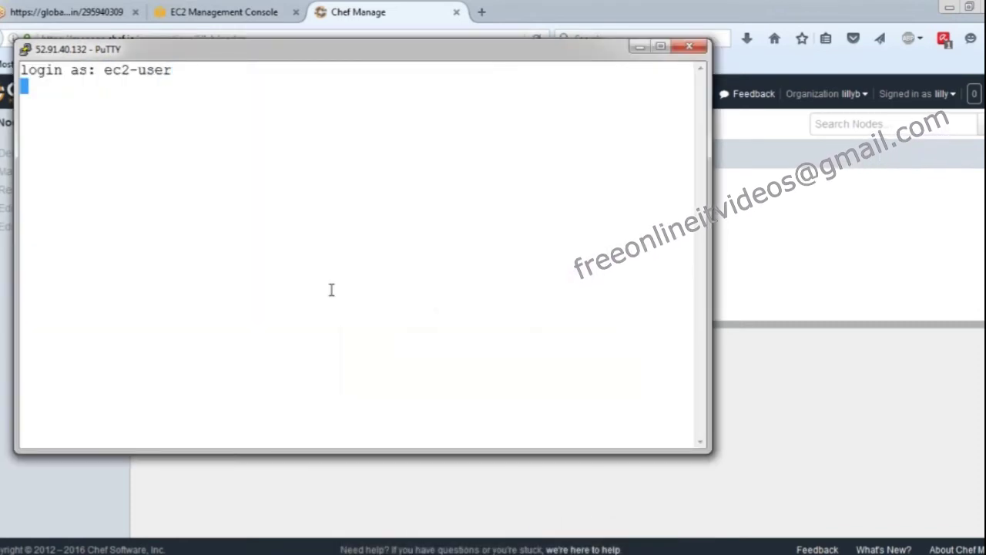
type("ls")
key("Return")
Become root with sudo -i, list root's home folder, and minimize PuTTY
type("c")
type("sudo -i")
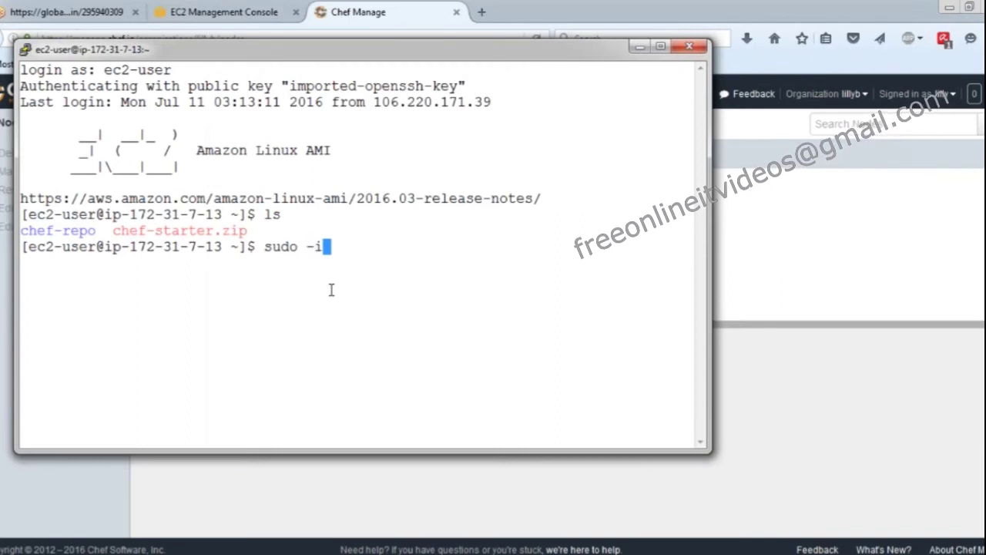
key("Return")
type("ls")
key("Return")
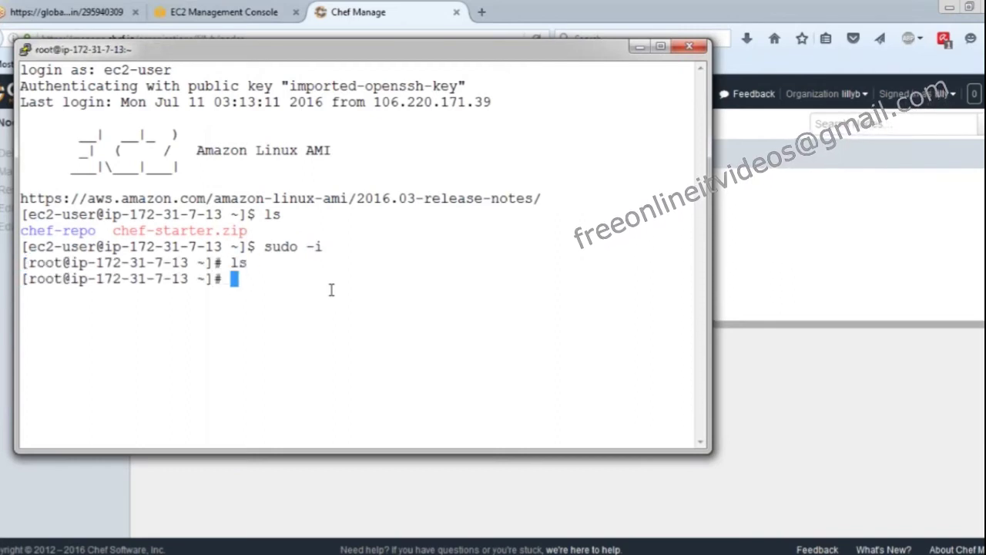
key("Return")
key("Return")
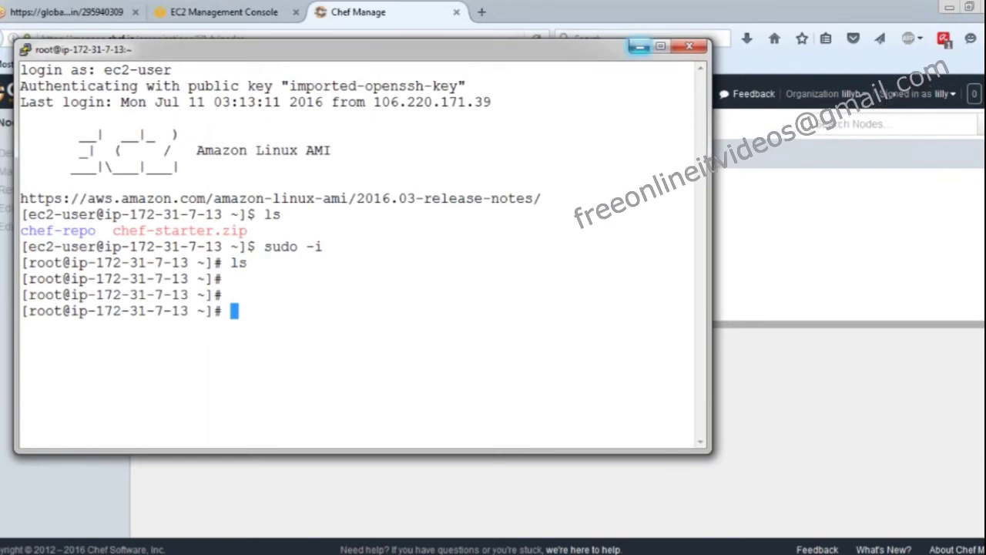
left_click(640, 47)
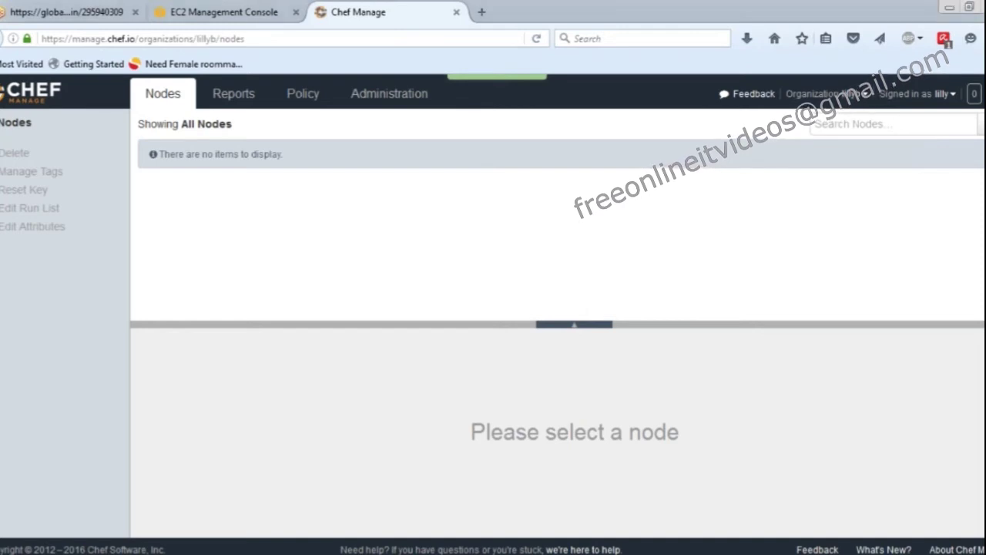
Switch the browser to the Chef Manage tab showing the empty Nodes page
mouse_move(327, 554)
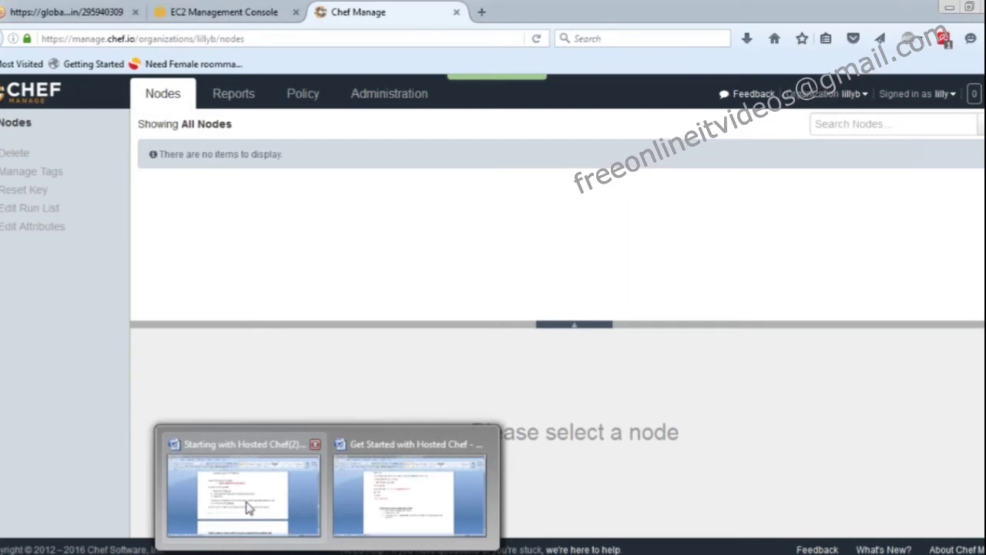
mouse_move(387, 513)
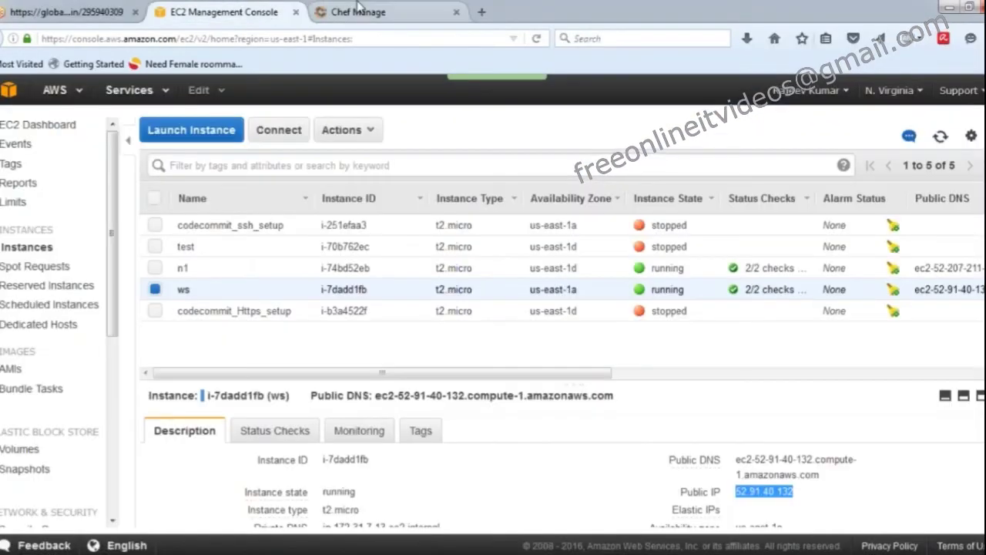
left_click(358, 11)
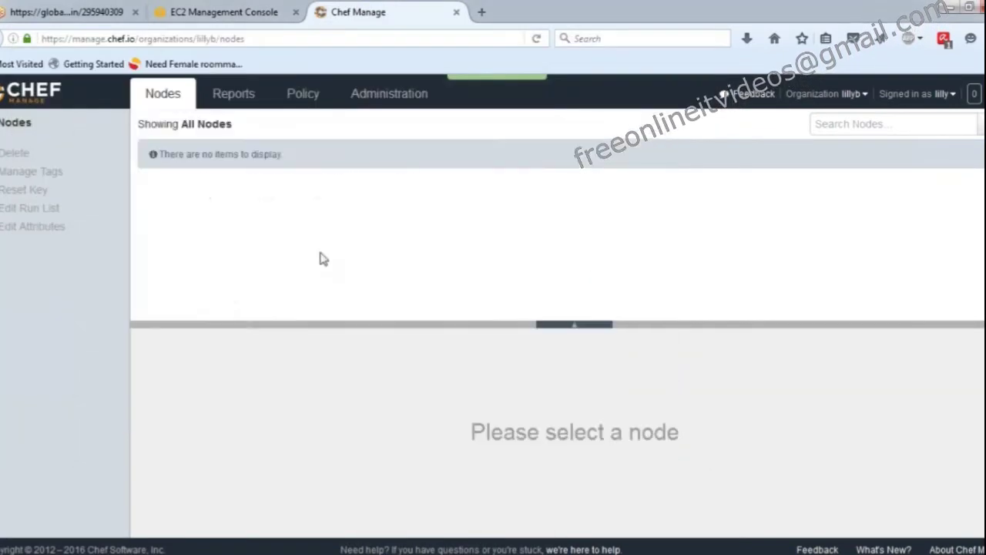
Download and save the test912 organization's starter kit as chef-starter.zip
left_click(401, 95)
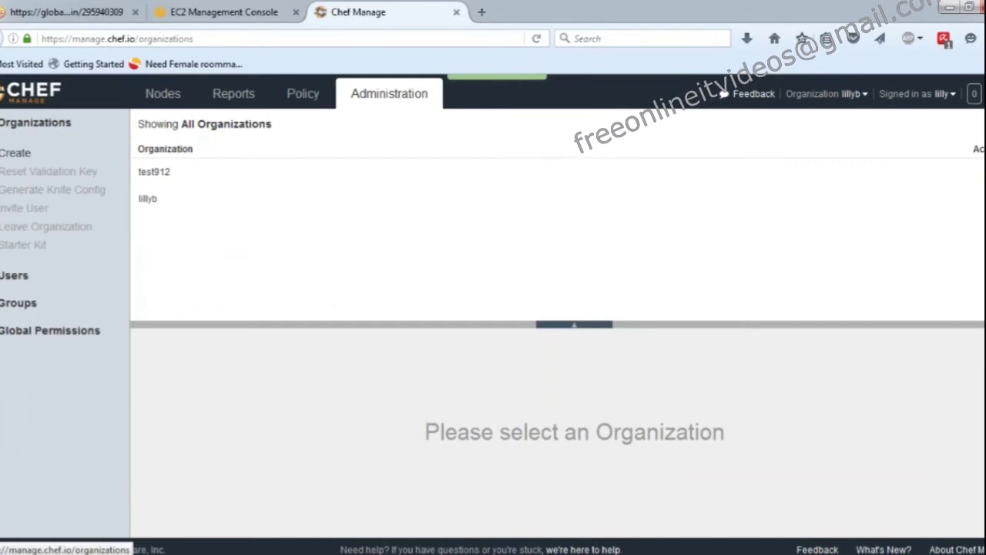
left_click(147, 169)
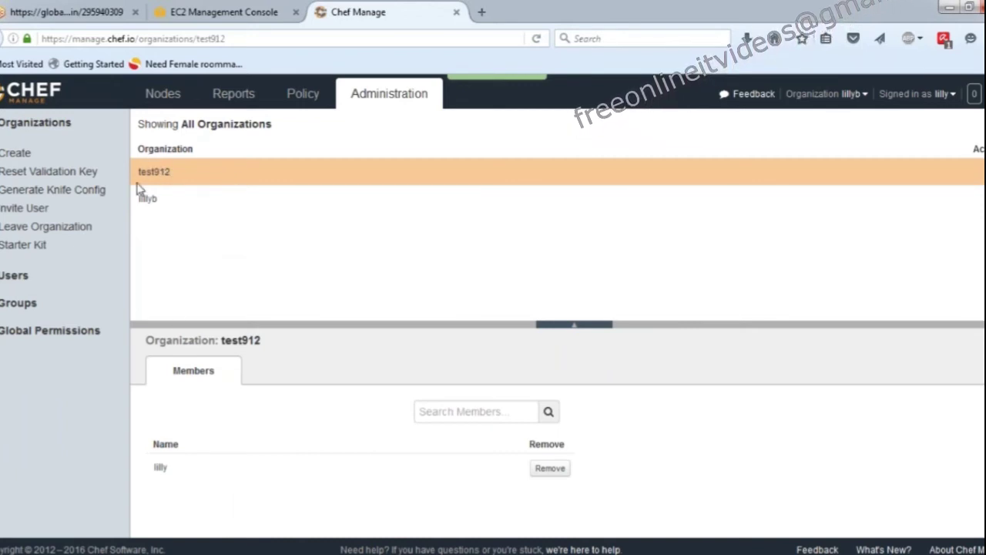
left_click(30, 248)
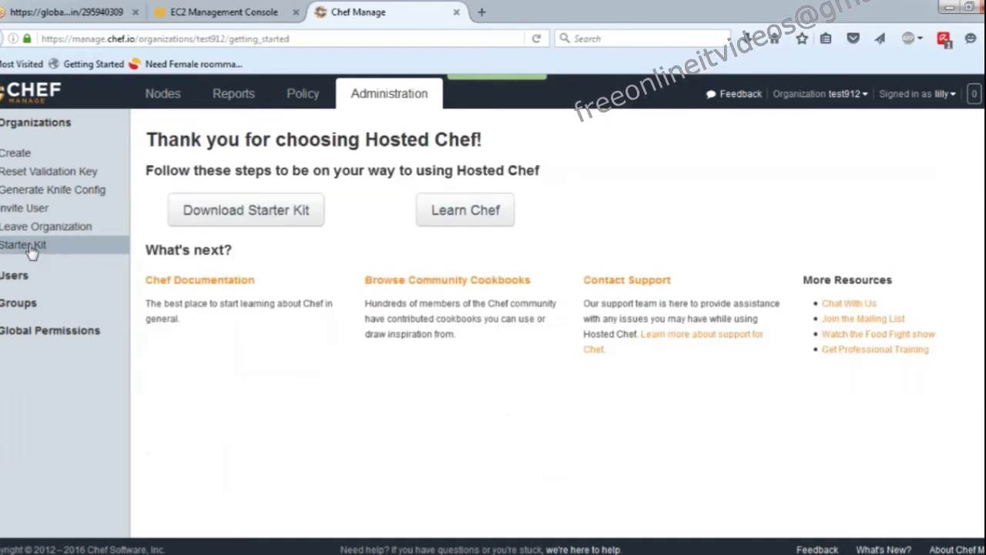
left_click(276, 223)
left_click(656, 224)
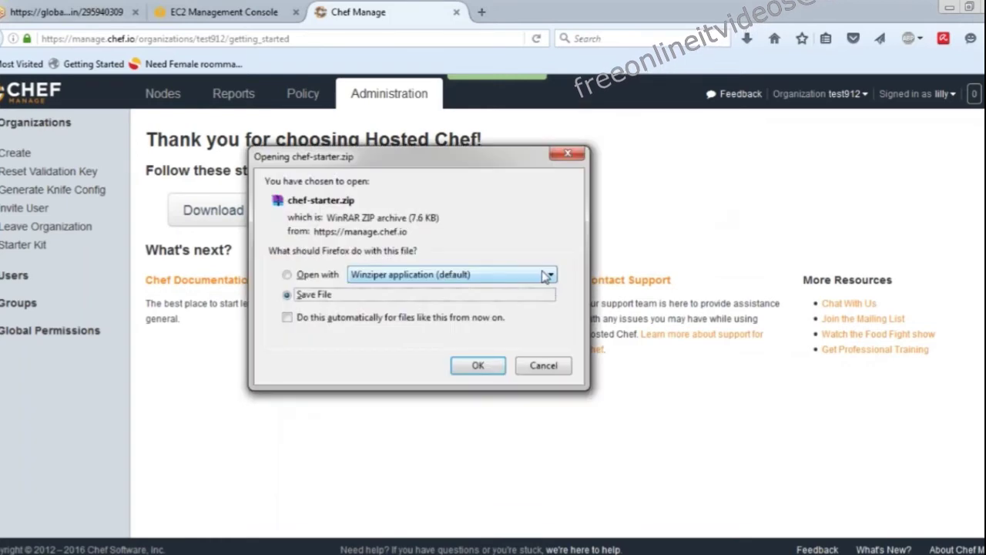
left_click(478, 366)
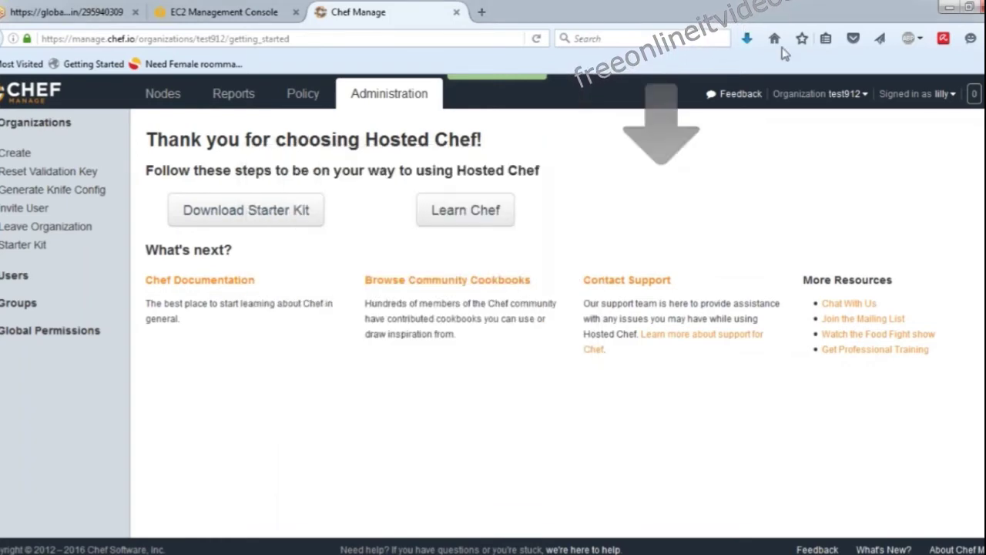
Open the folder containing the downloaded chef-starter(2).zip
left_click(745, 38)
right_click(608, 84)
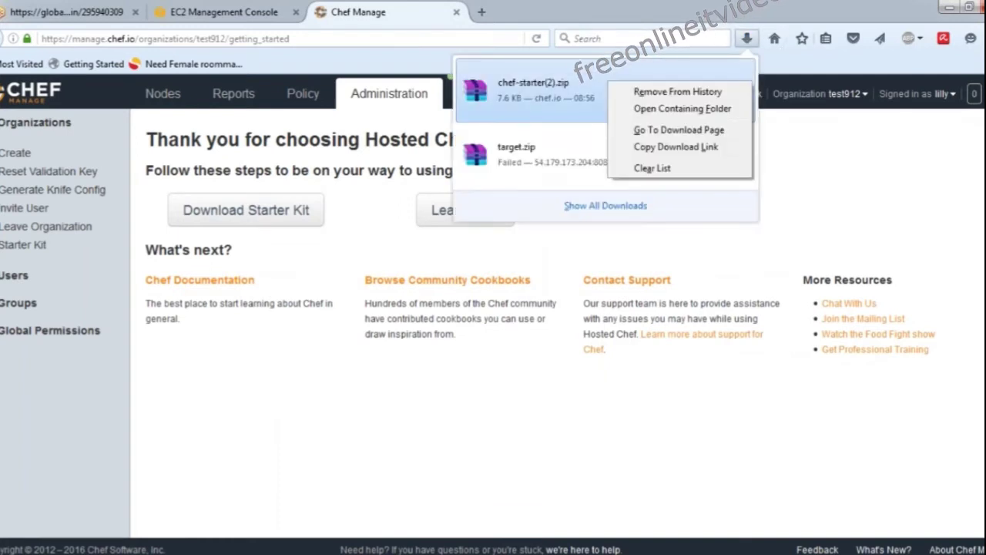
left_click(657, 109)
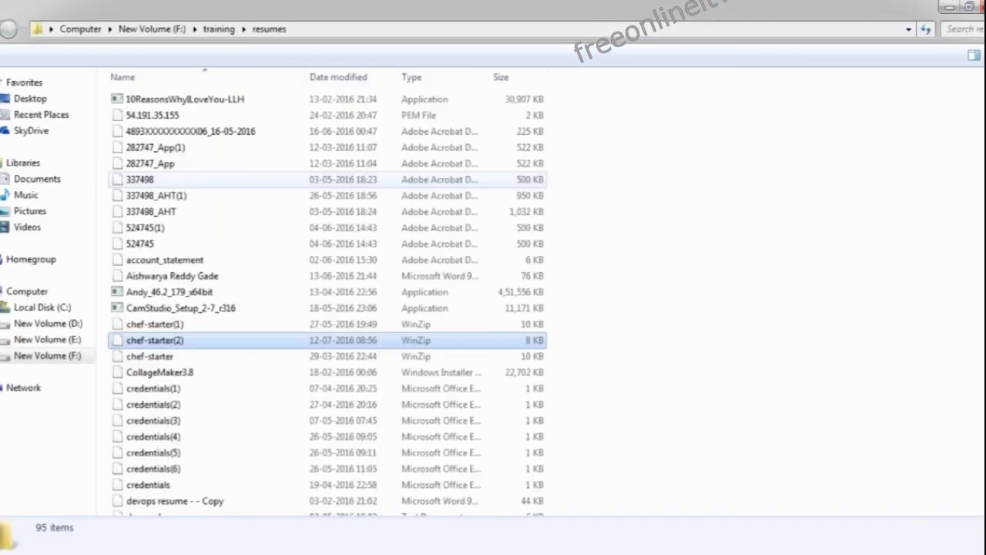
Cancel the first rename, minimize the open windows, and open Downloads in Explorer
key("F2")
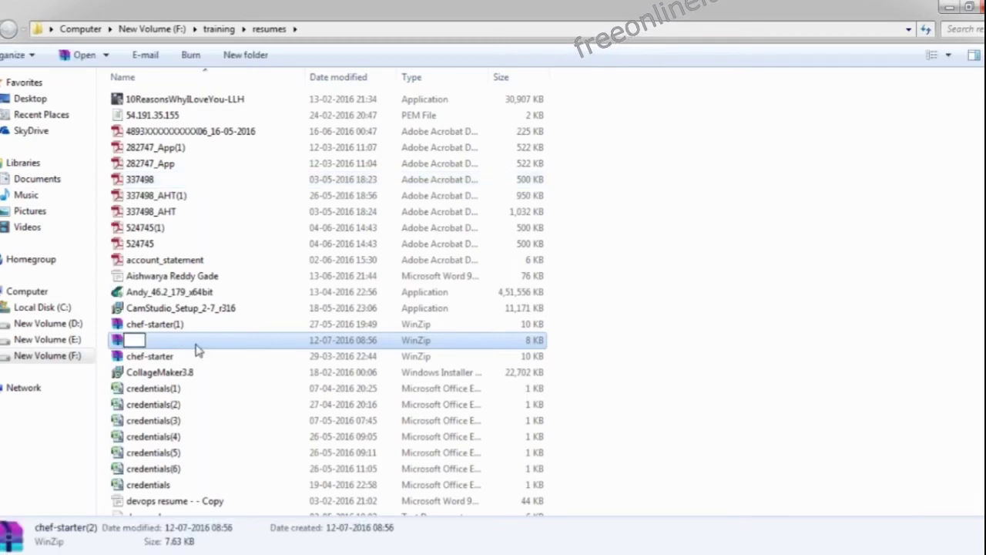
left_click(326, 341)
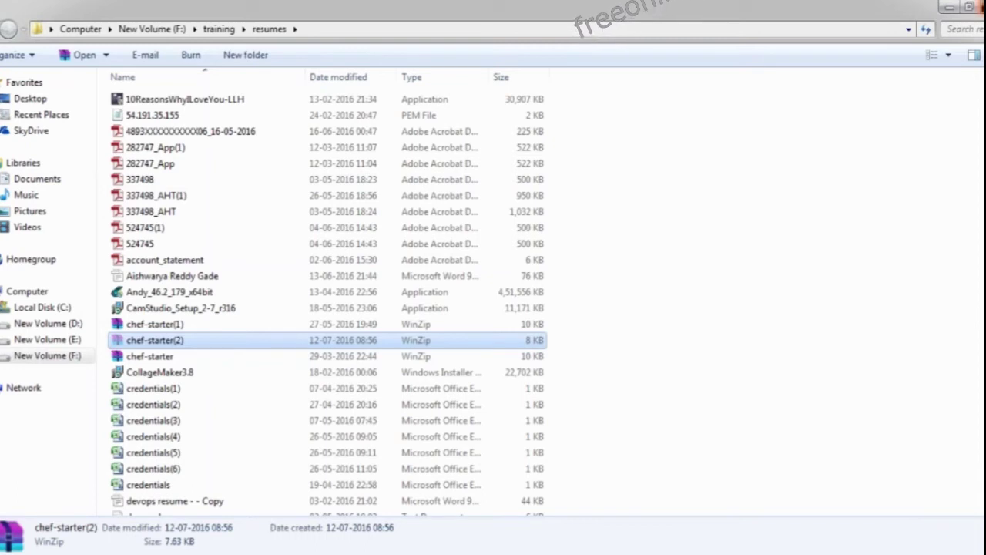
left_click(949, 6)
key("super")
key("Escape")
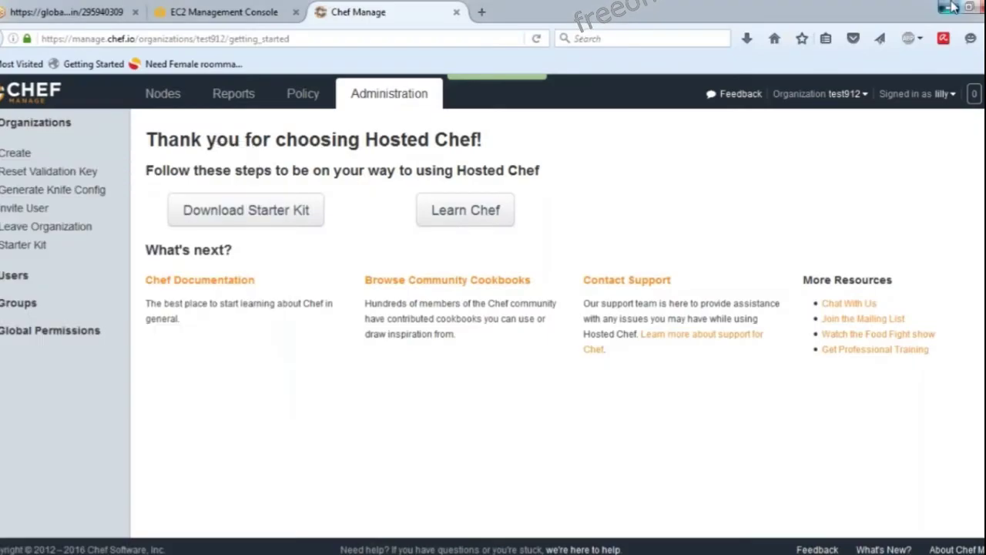
left_click(949, 6)
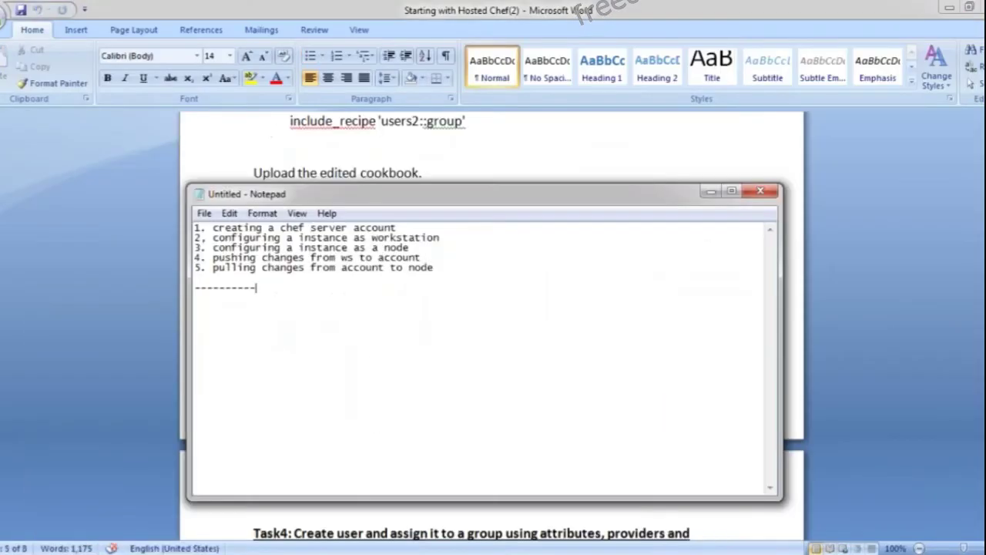
right_click(47, 553)
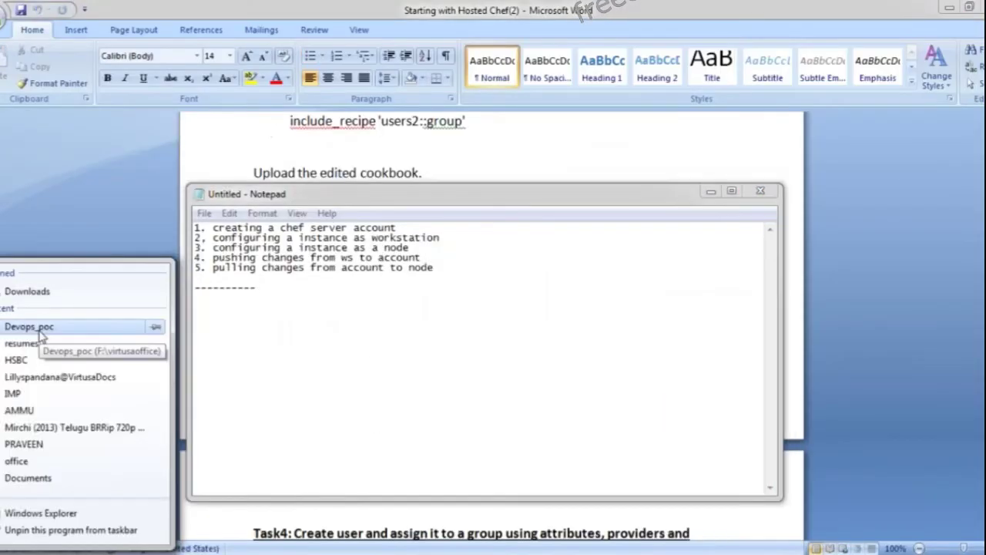
left_click(40, 293)
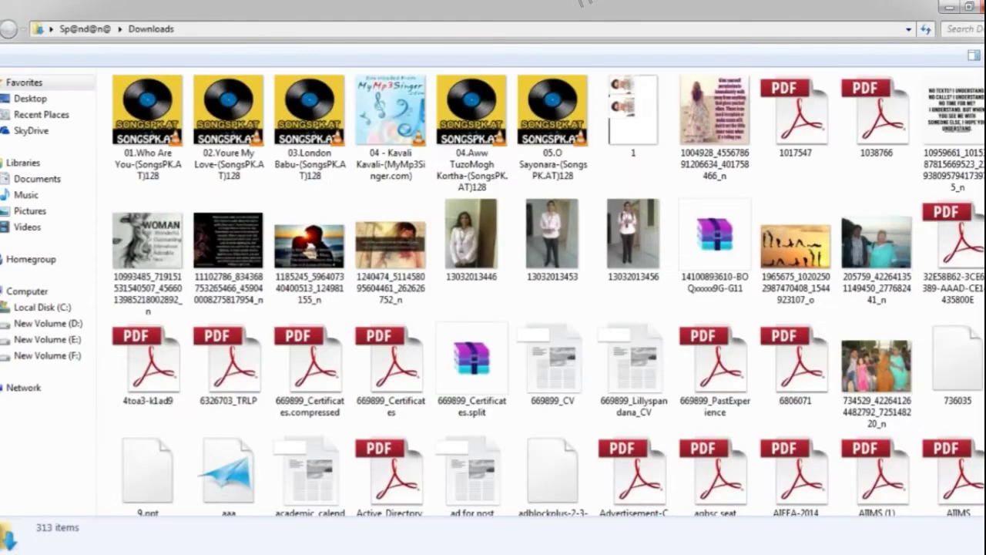
On the Desktop, rename chef-starter(2) by removing '(2)', accepting the name chef-starter (2)
key("alt+Up")
key("alt+Up")
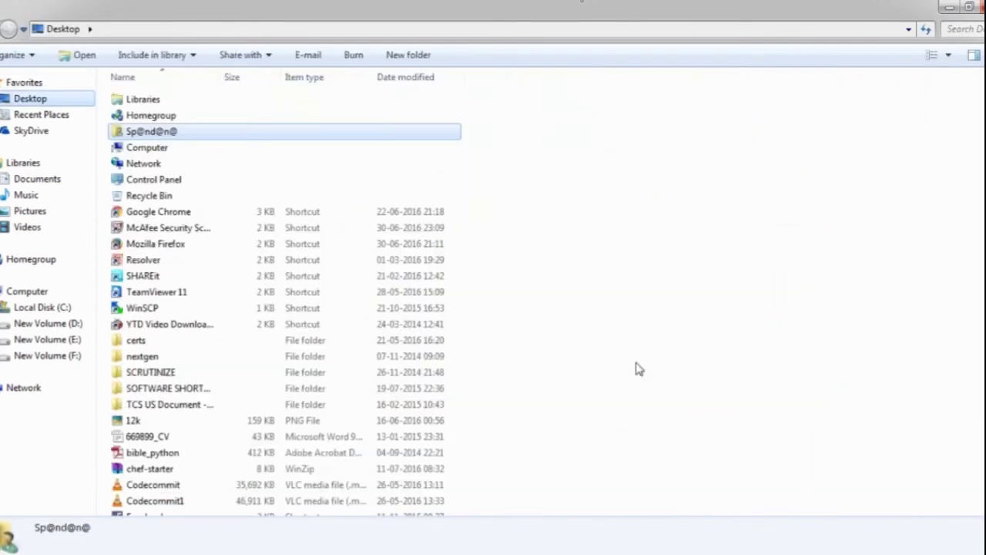
key("End")
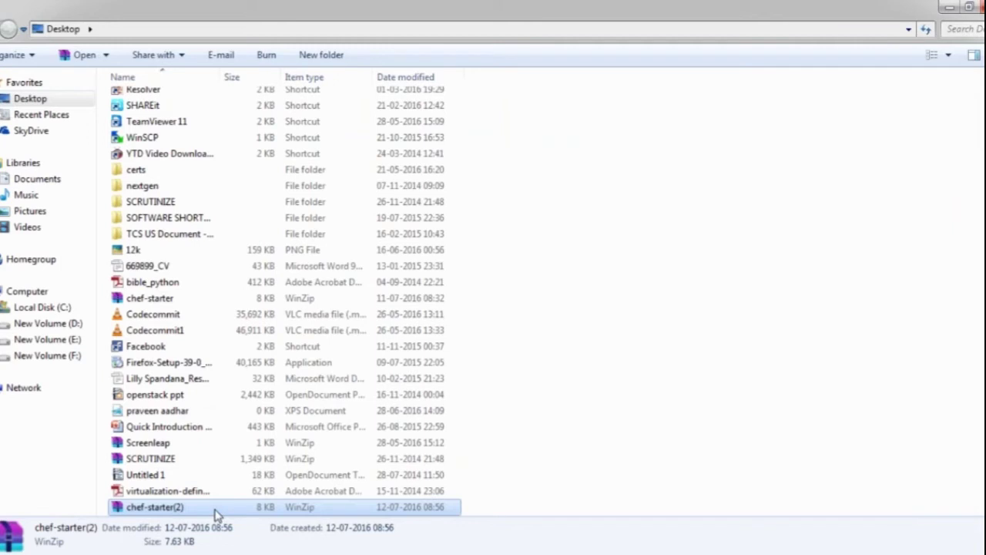
key("F2")
left_click(187, 506)
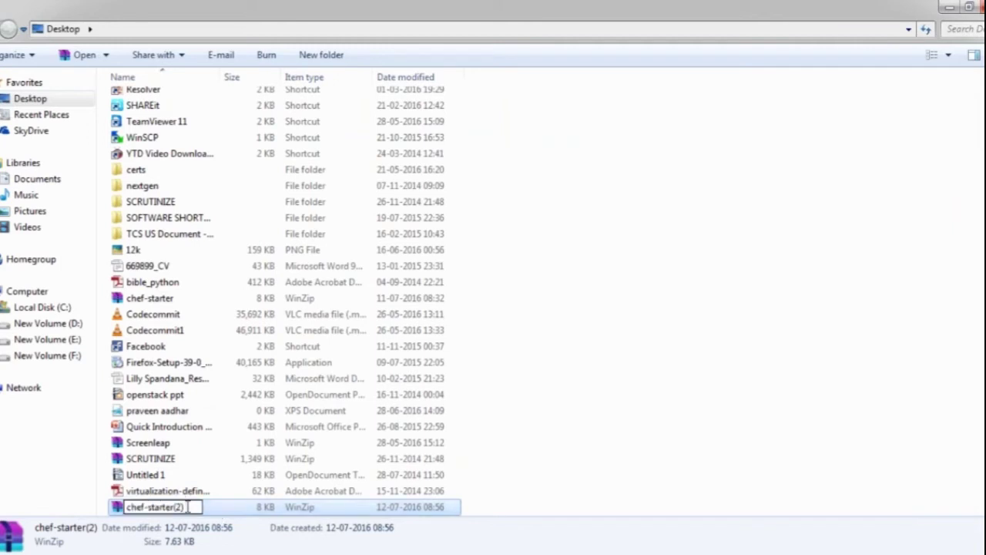
key("BackSpace")
key("BackSpace")
key("BackSpace")
key("Return")
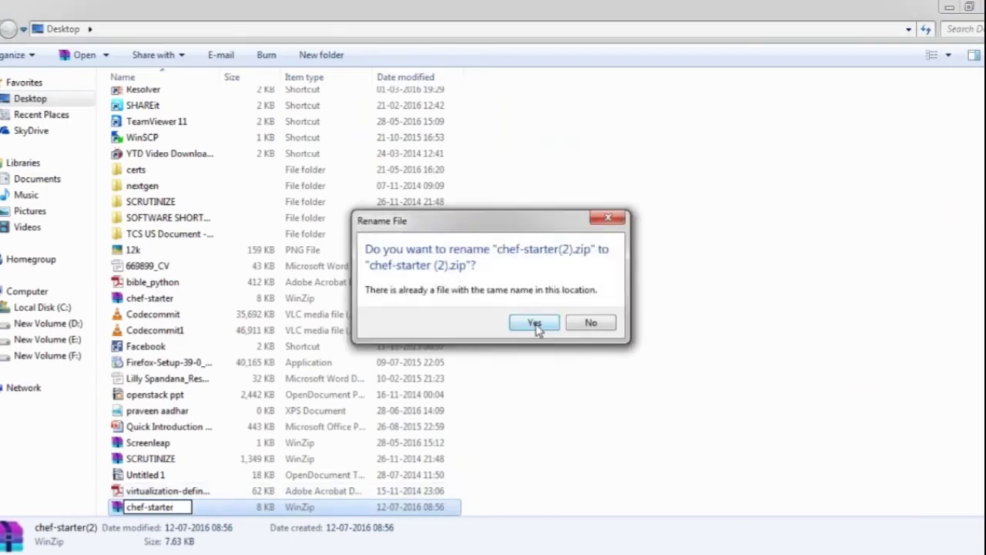
left_click(535, 323)
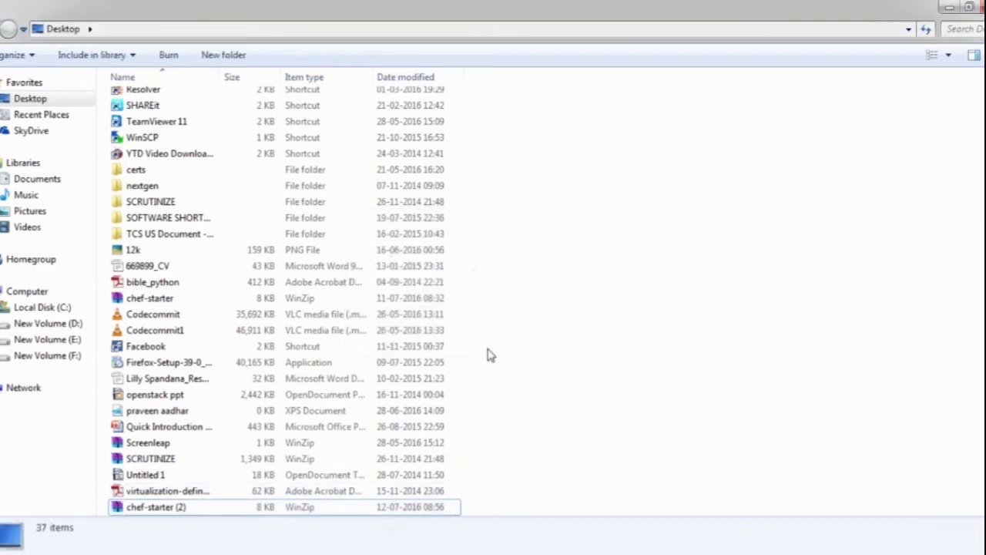
left_click(266, 513)
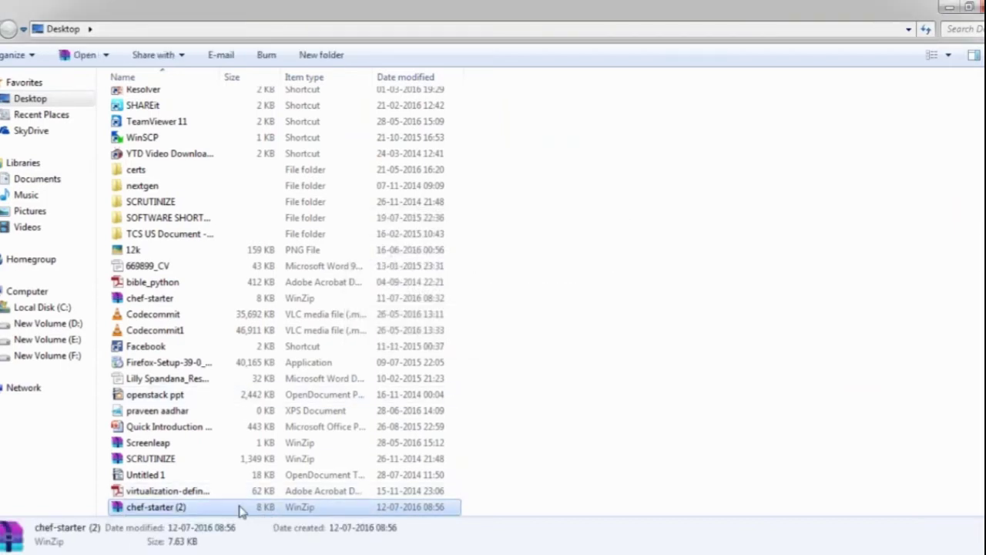
left_click(182, 511)
double_click(181, 509)
left_click(568, 478)
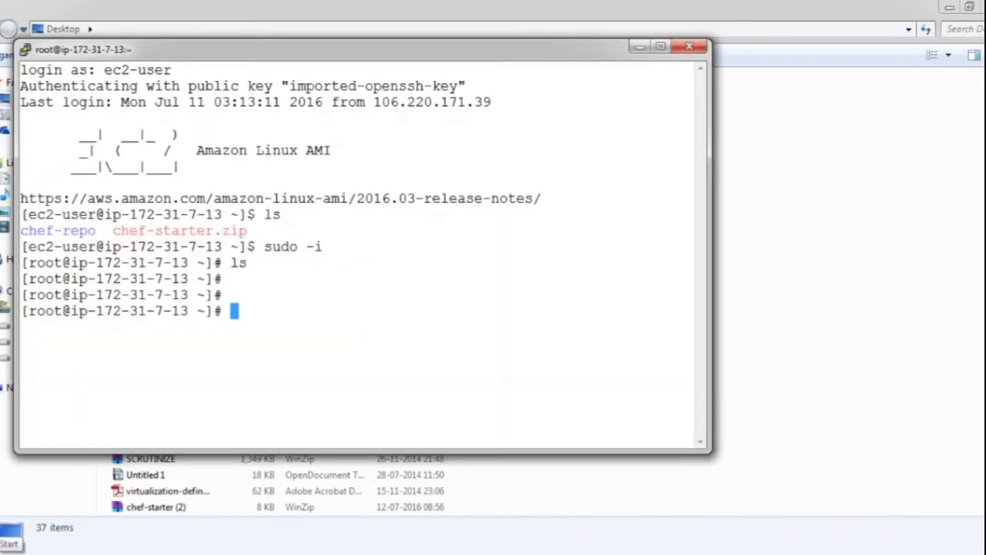
Launch WinSCP and switch the browser to the EC2 console to find the public IP
left_click(10, 535)
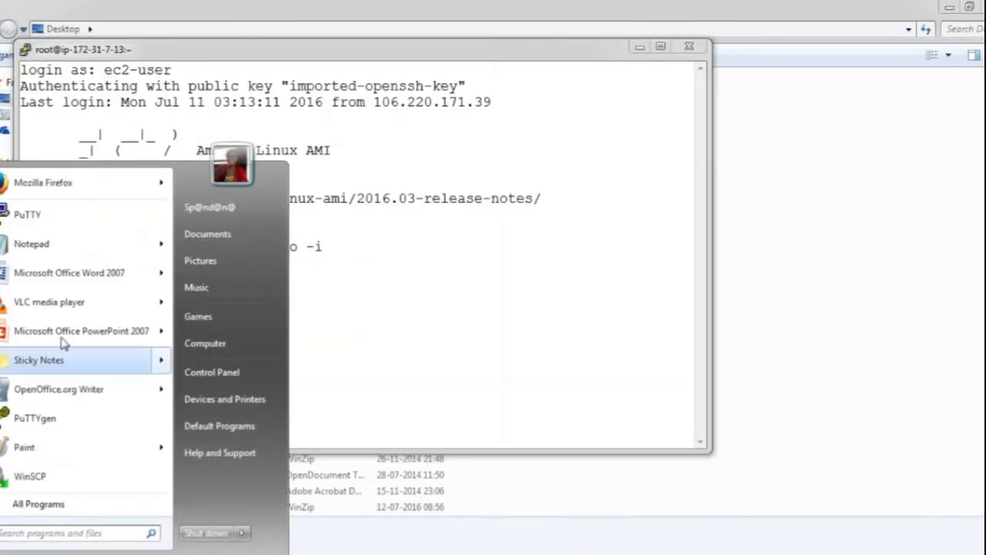
key("Escape")
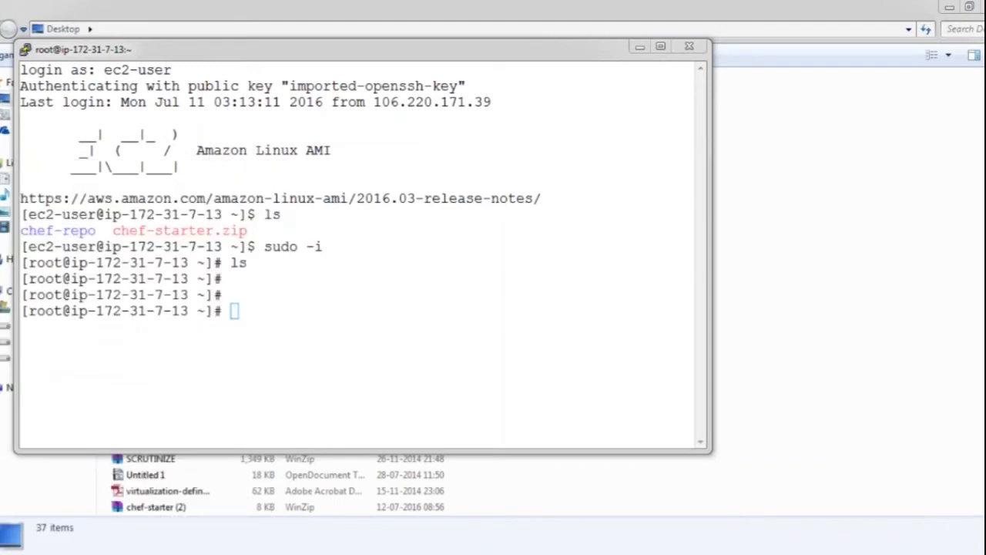
right_click(479, 204)
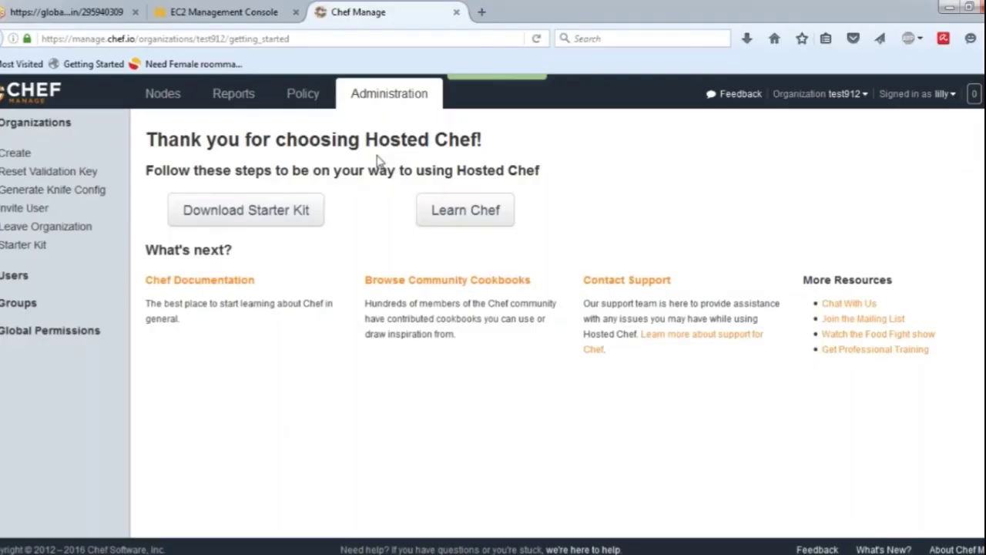
key("ctrl+Page_Up")
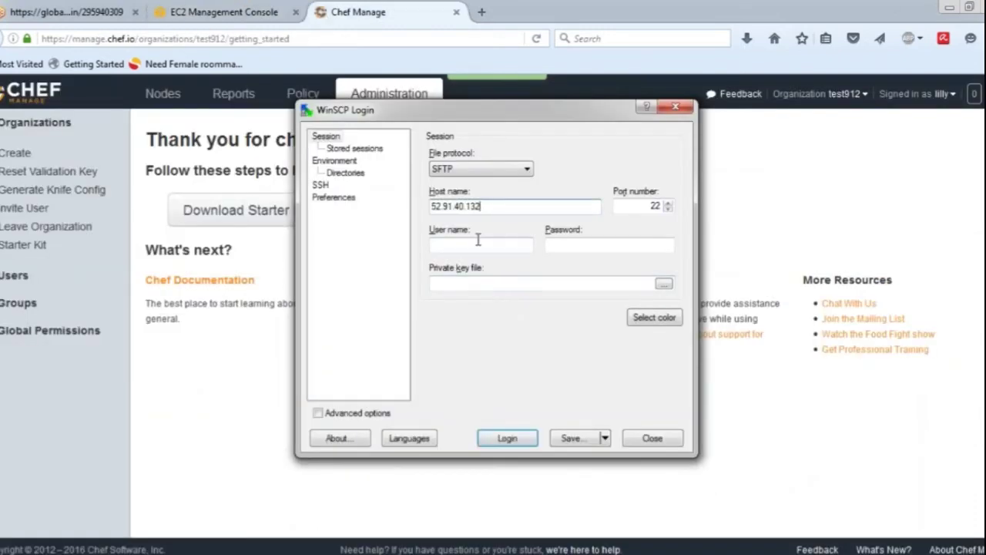
Log in to 52.91.40.132 as ec2-user with the devops_poc.ppk key, accepting the host key
left_click(478, 240)
type("ec2-user")
left_click(610, 245)
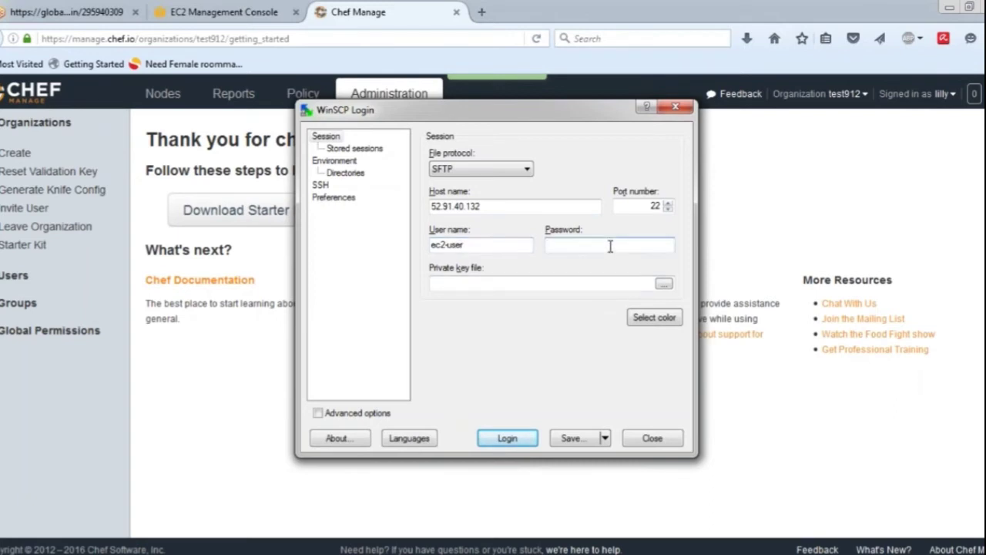
left_click(663, 284)
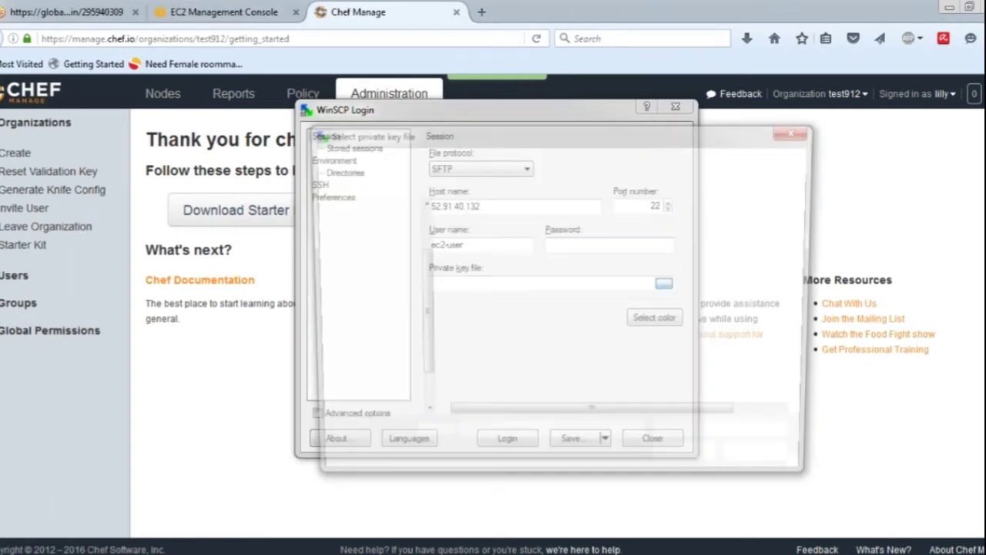
double_click(509, 244)
left_click(517, 437)
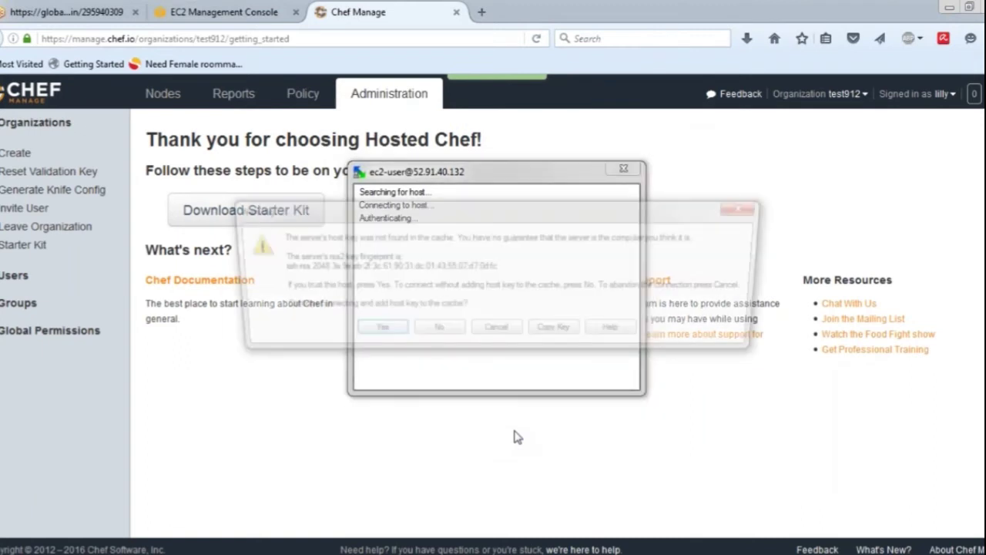
key("Return")
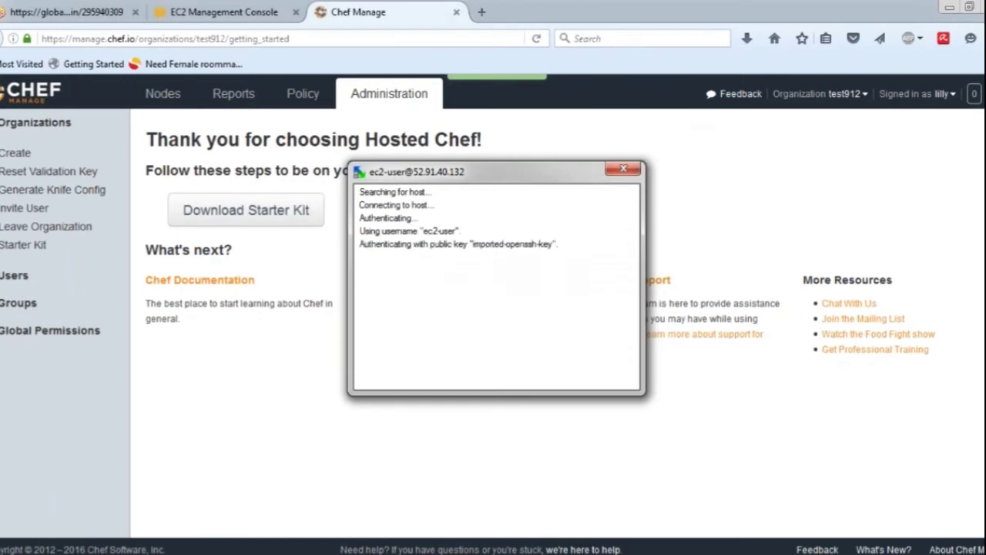
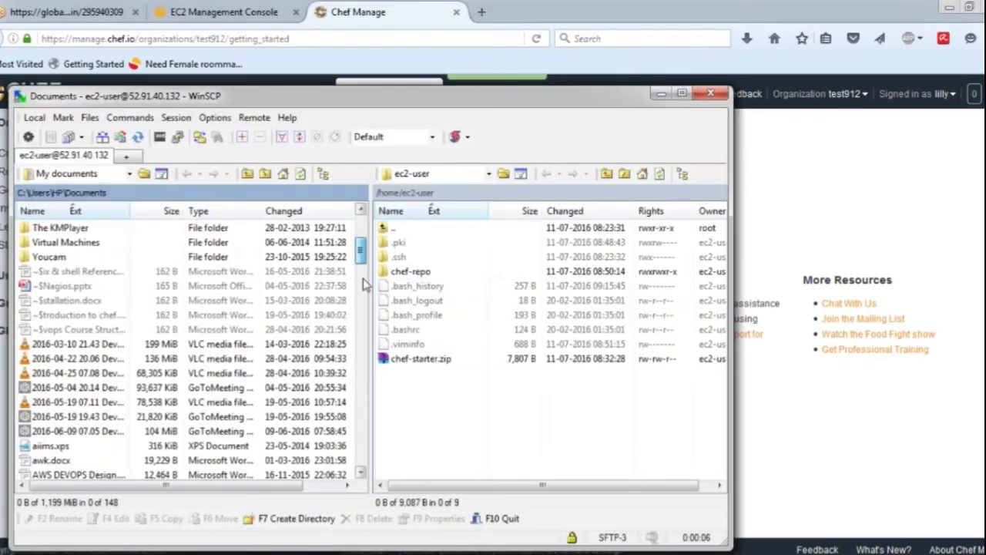
Upload chef-starter (2).zip from the local Desktop to /home/ec2-user with F5, then close WinSCP
left_click(112, 179)
left_click(104, 204)
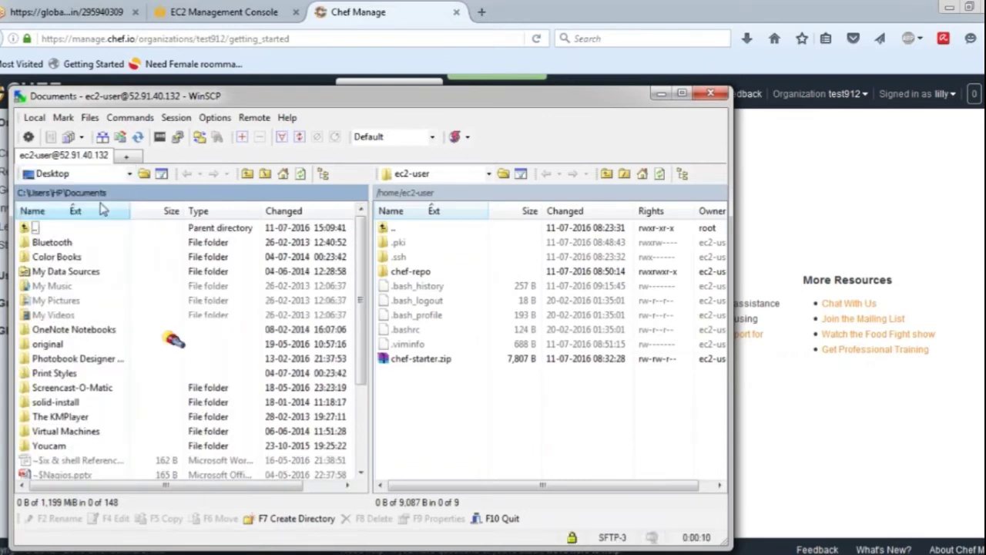
scroll(366, 281, "down", 1)
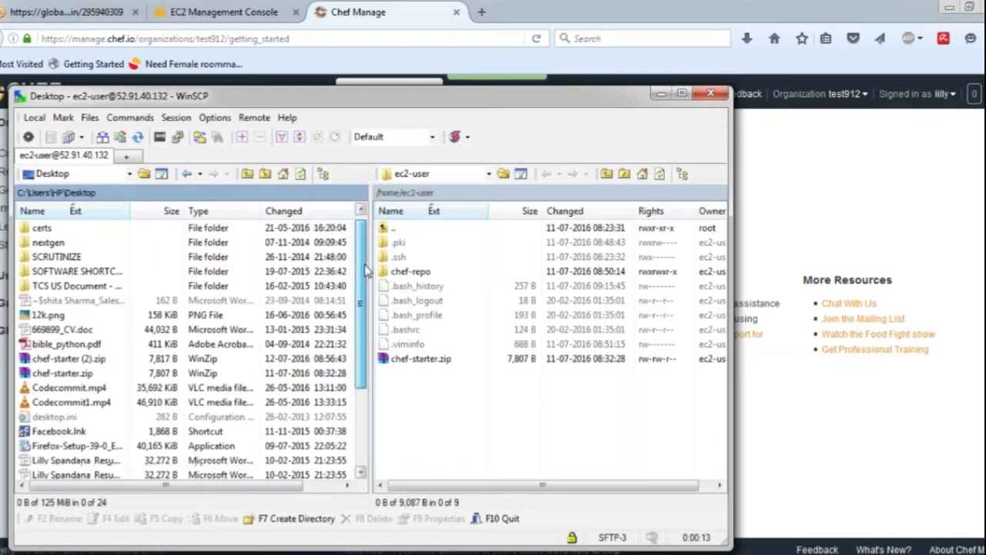
scroll(366, 281, "down", 2)
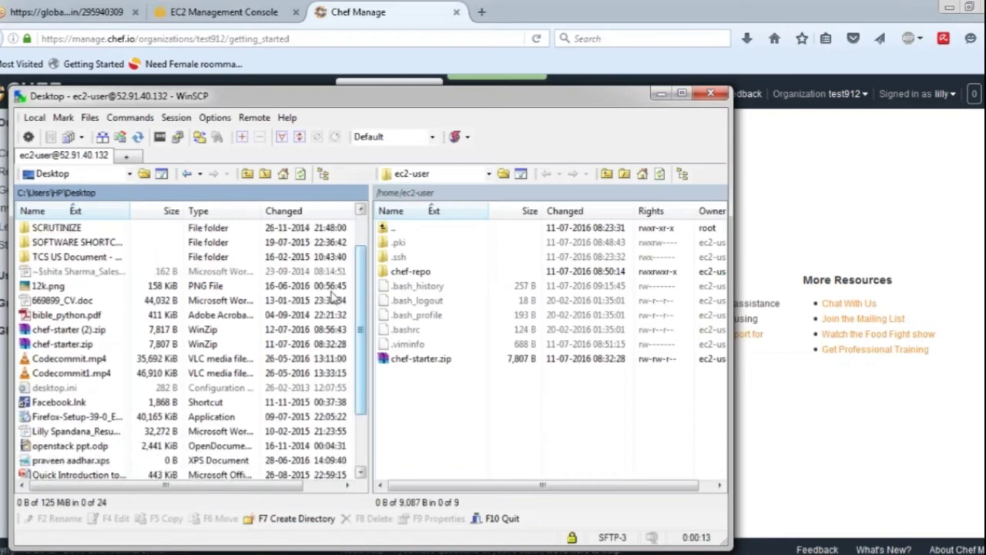
left_click(103, 329)
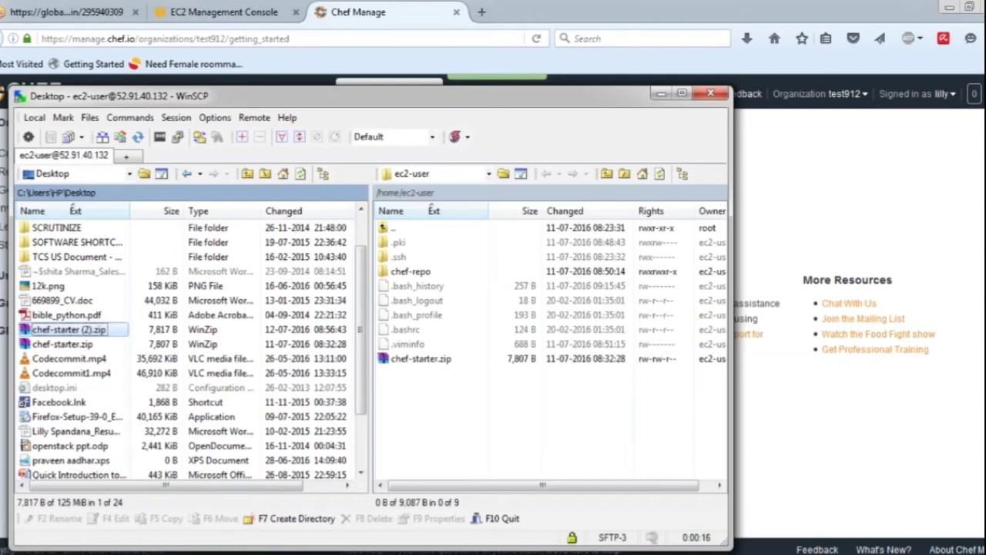
key("F5")
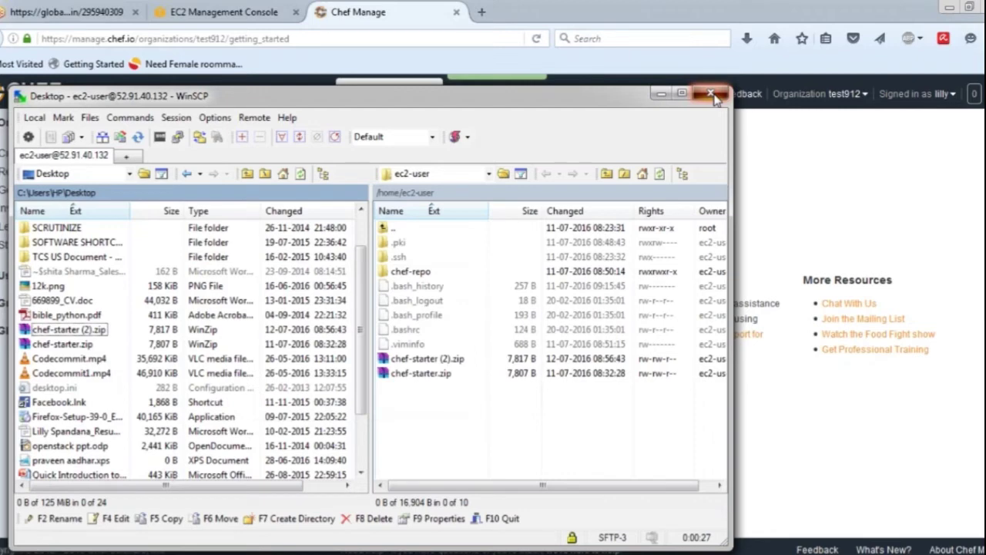
left_click(710, 94)
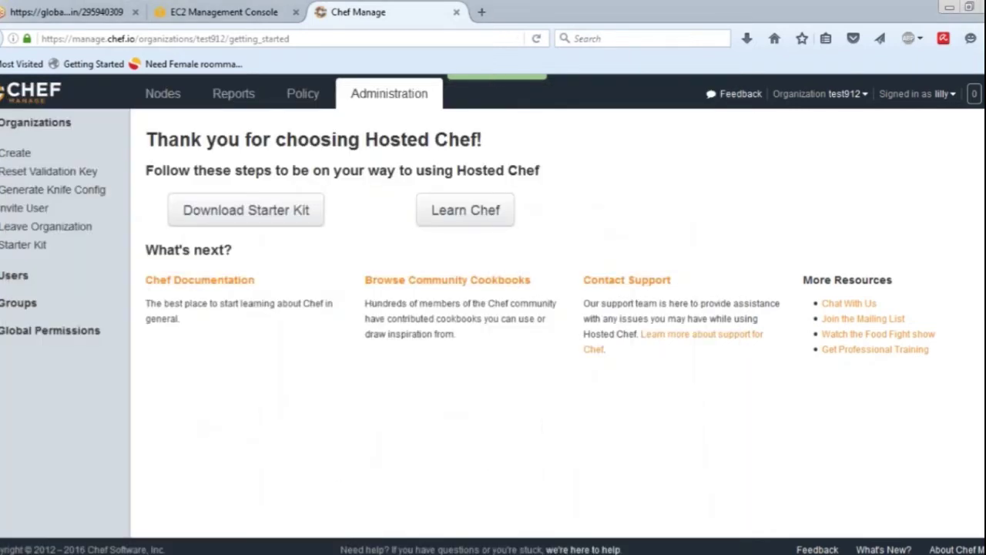
Start a cp command for /home/ec2-user/chef-starter (2).zip in PuTTY, then abandon it
key("alt+Tab")
type("cp ")
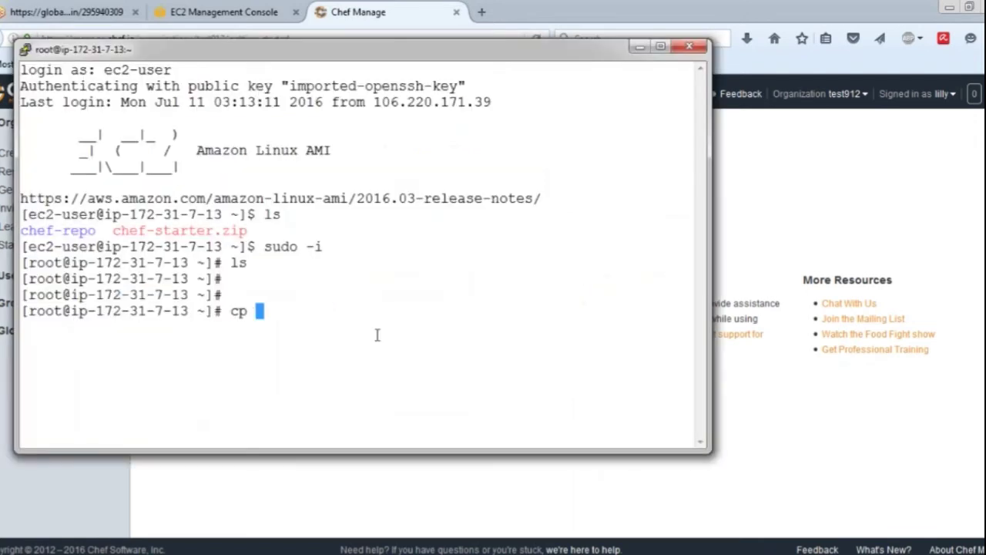
type("/home/e")
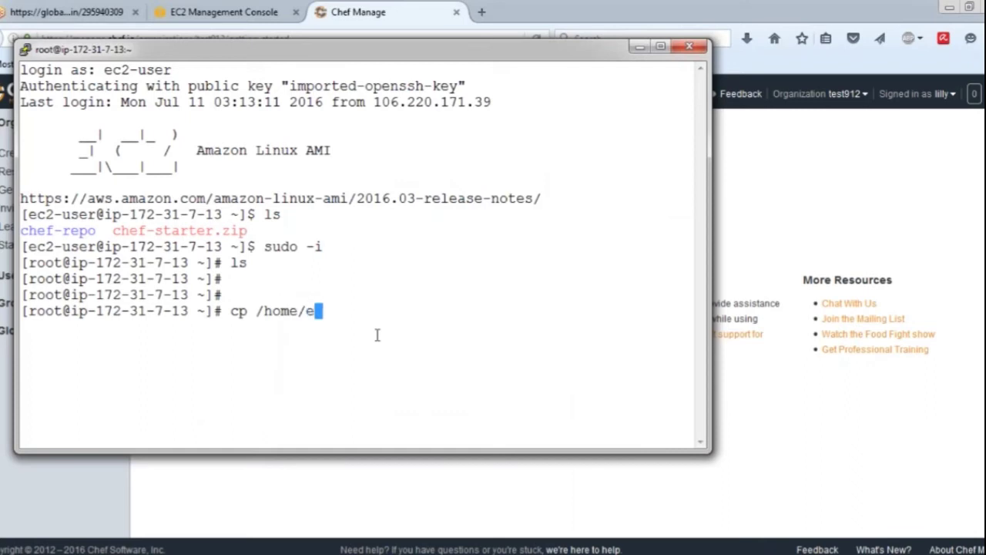
key("Tab")
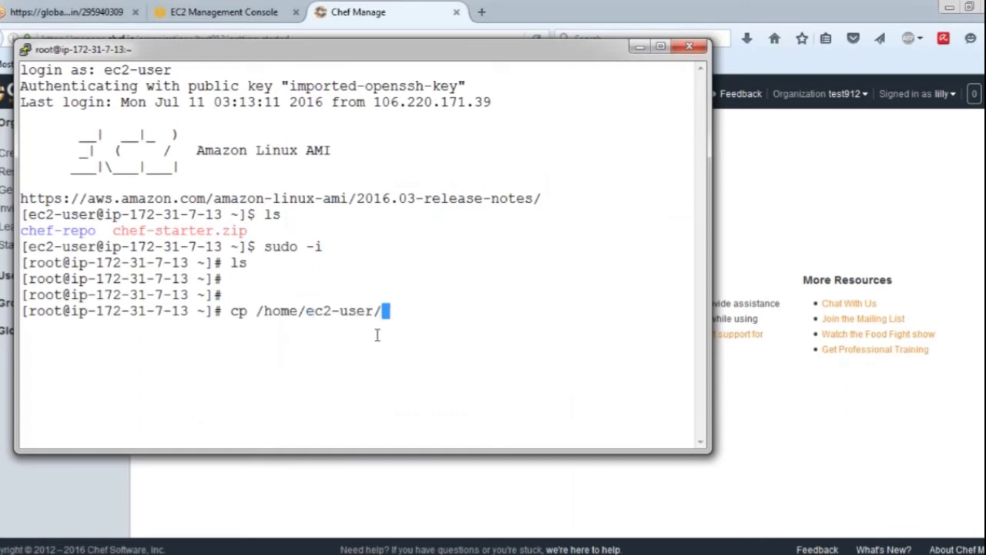
type("C")
key("BackSpace")
type("c")
key("Tab")
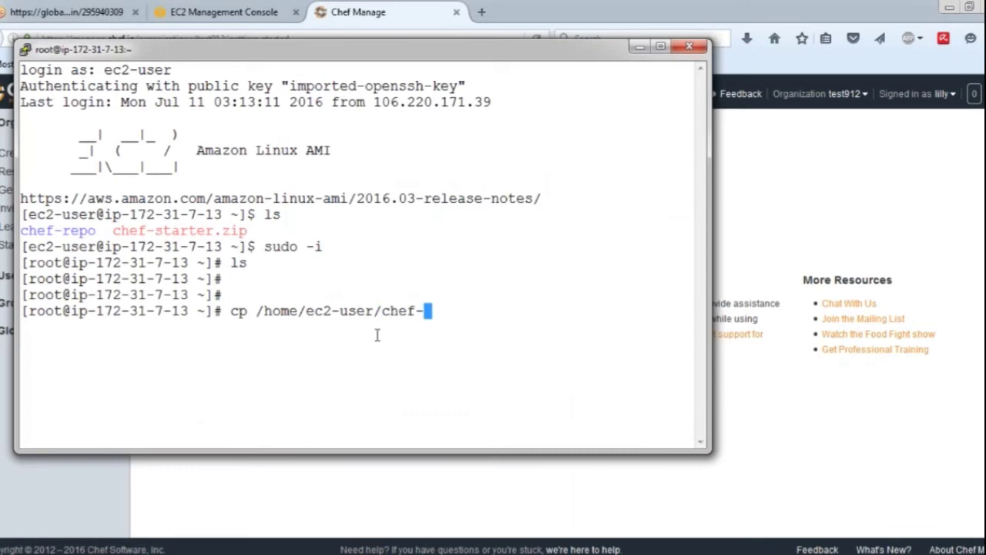
type("starter")
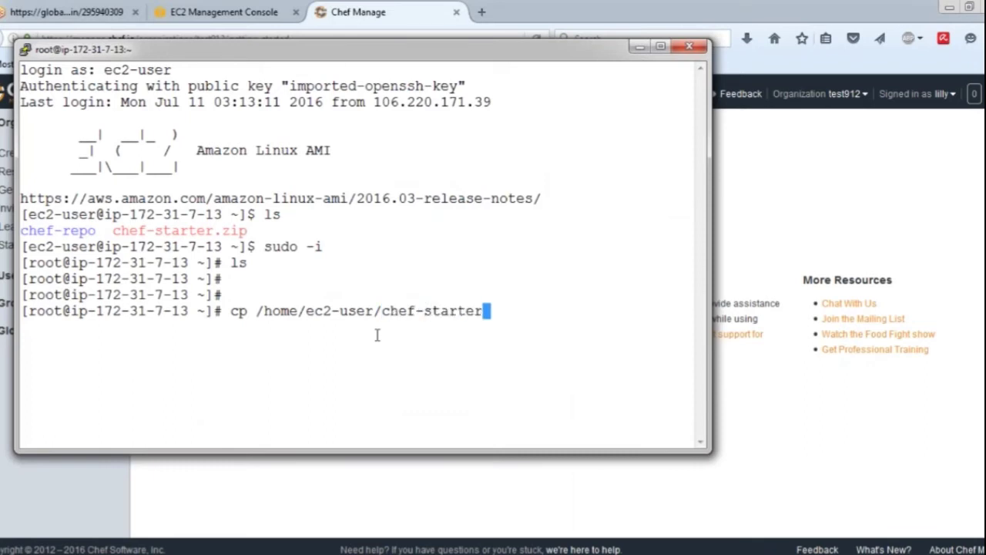
type("(")
key("Tab")
key("Tab")
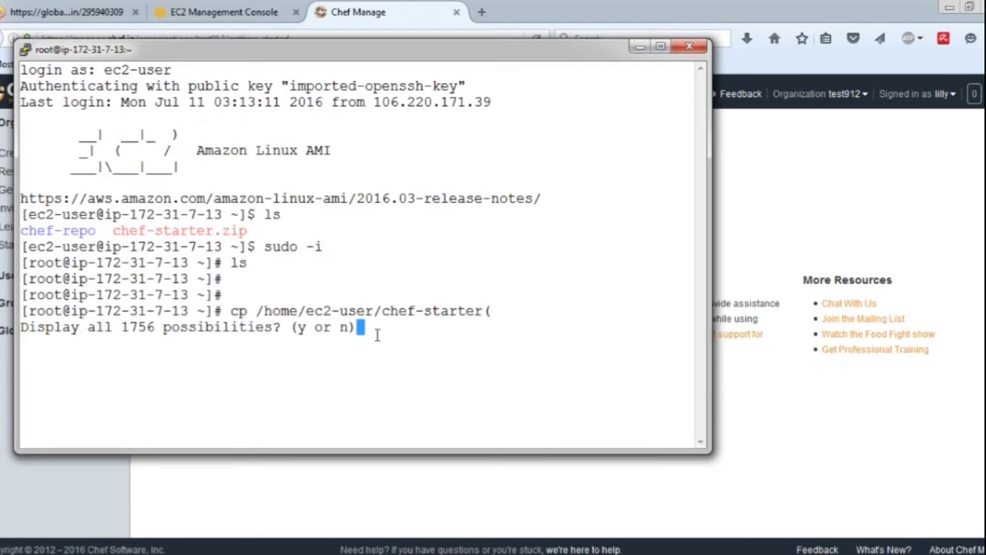
key("n")
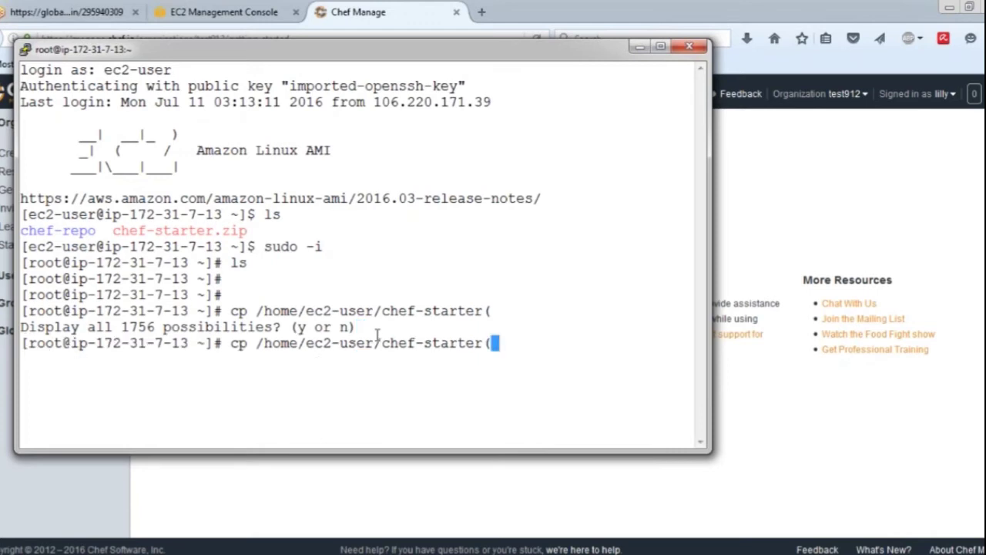
type("2")
key("BackSpace")
key("BackSpace")
key("BackSpace")
key("BackSpace")
key("BackSpace")
key("BackSpace")
key("BackSpace")
key("BackSpace")
key("BackSpace")
key("BackSpace")
key("BackSpace")
key("BackSpace")
key("BackSpace")
key("BackSpace")
key("BackSpace")
key("BackSpace")
key("BackSpace")
key("BackSpace")
key("BackSpace")
key("BackSpace")
key("BackSpace")
key("BackSpace")
key("BackSpace")
key("BackSpace")
key("BackSpace")
key("BackSpace")
key("BackSpace")
key("BackSpace")
key("BackSpace")
key("BackSpace")
key("BackSpace")
key("BackSpace")
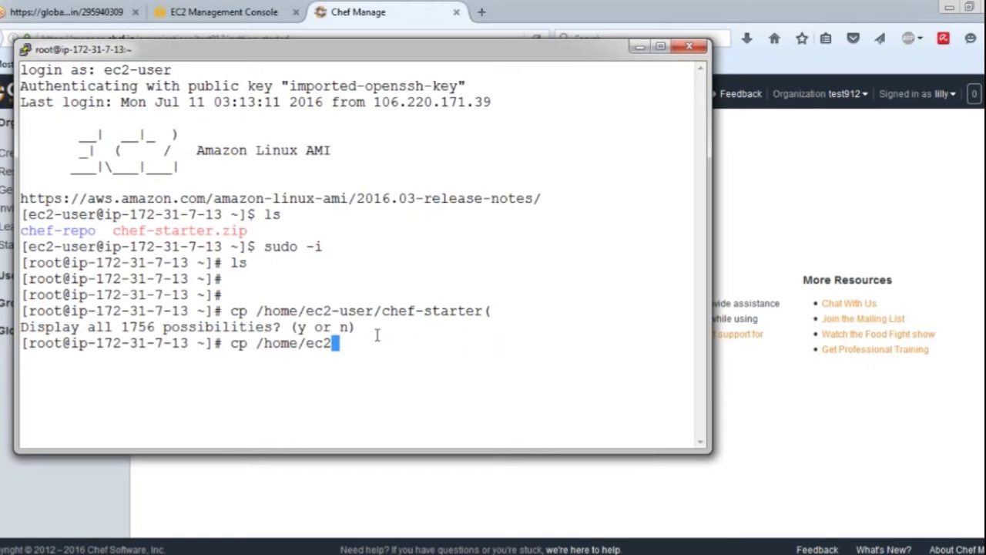
Change to /home/ec2-user, list its files, and copy the chef-starter (2).zip file name
type("cd /ho")
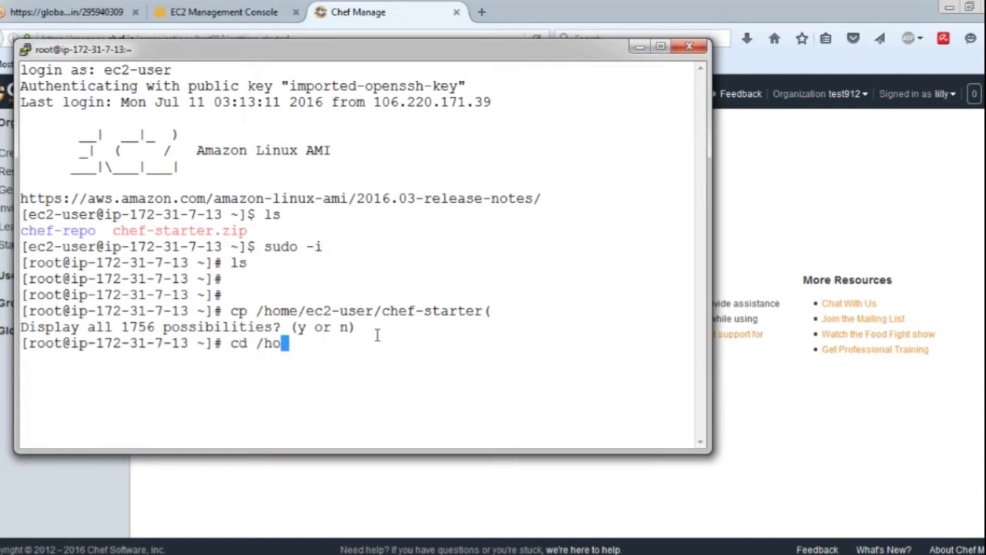
key("Tab")
type("ec")
key("Tab")
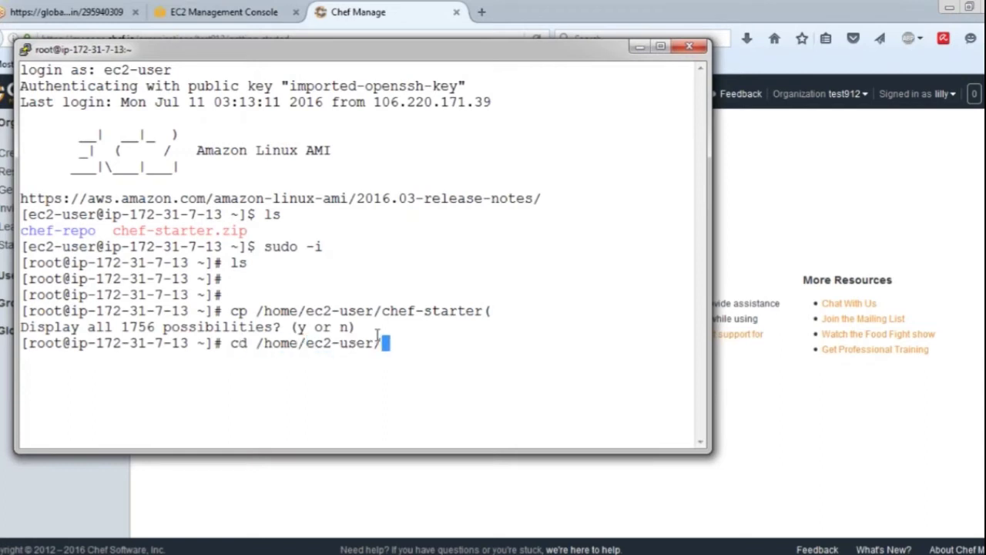
key("Return")
type("ls")
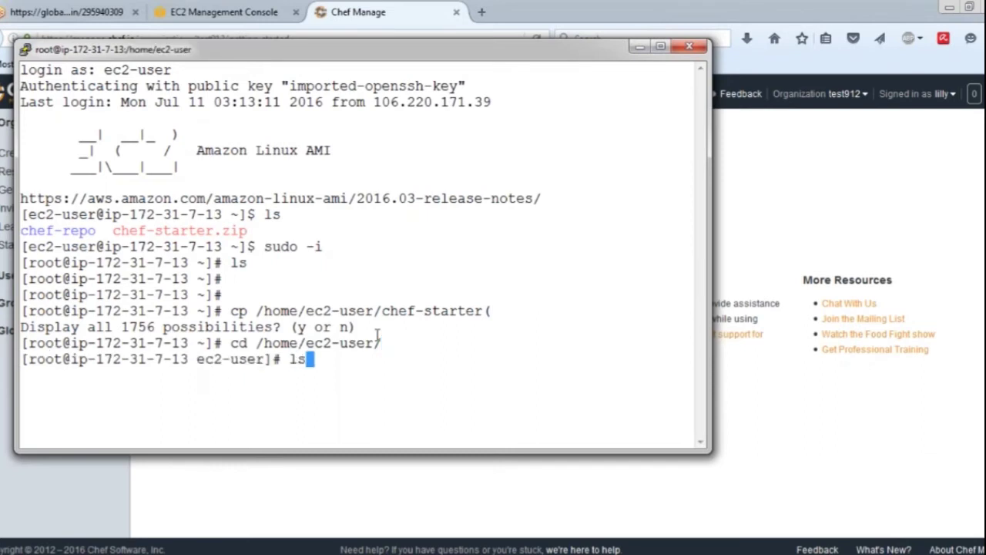
key("Return")
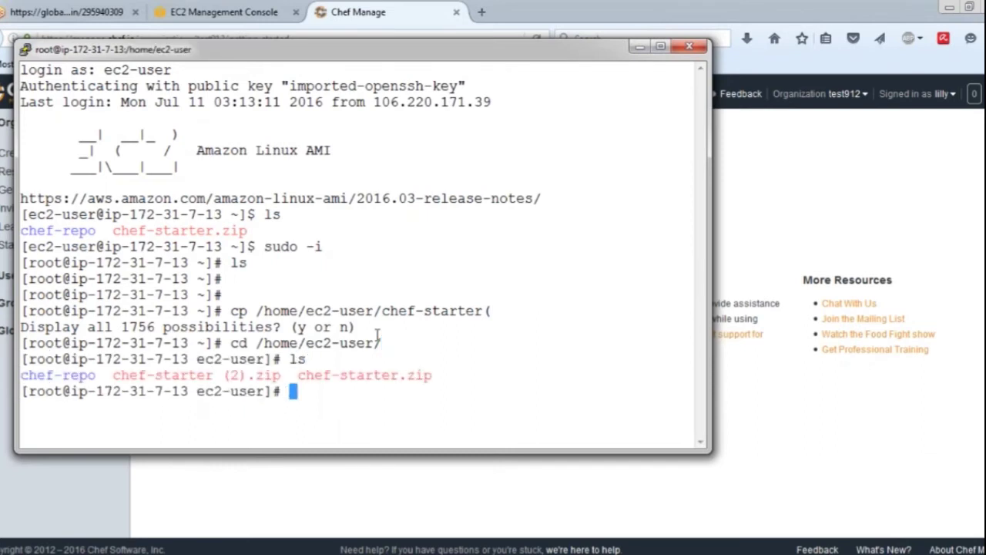
left_click_drag(121, 375, 279, 377)
type("cp")
left_click(315, 466)
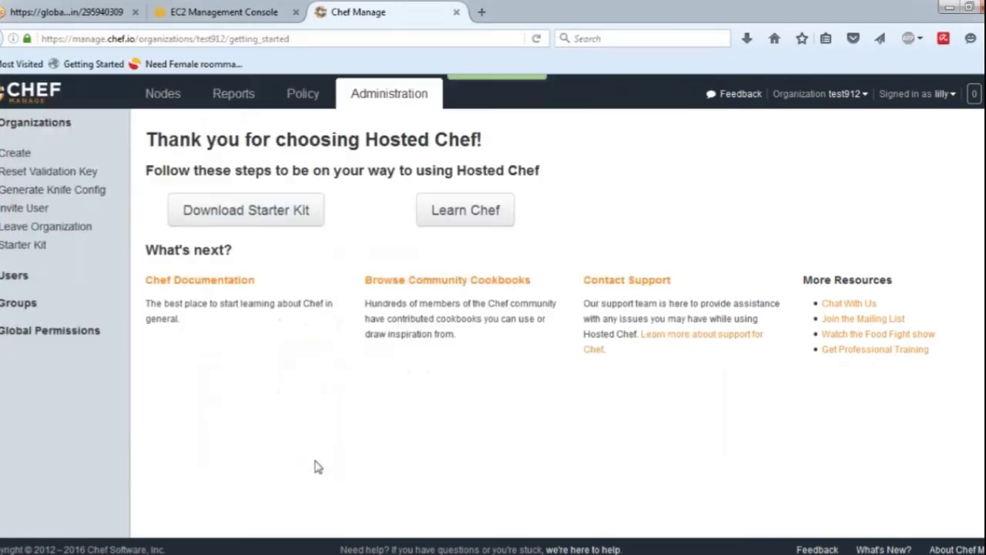
Discard the pasted command and return to root's home folder with cd
key("alt+Tab")
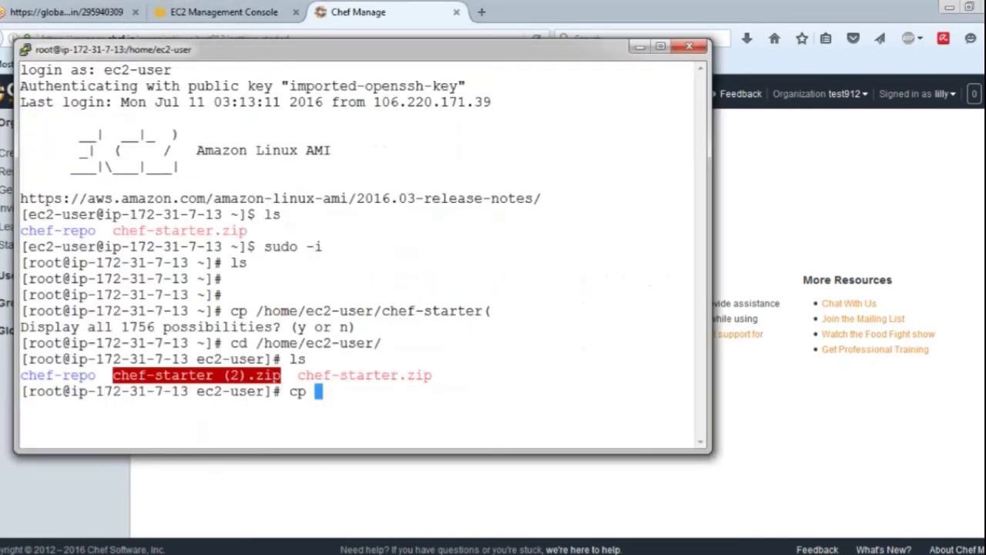
right_click(465, 322)
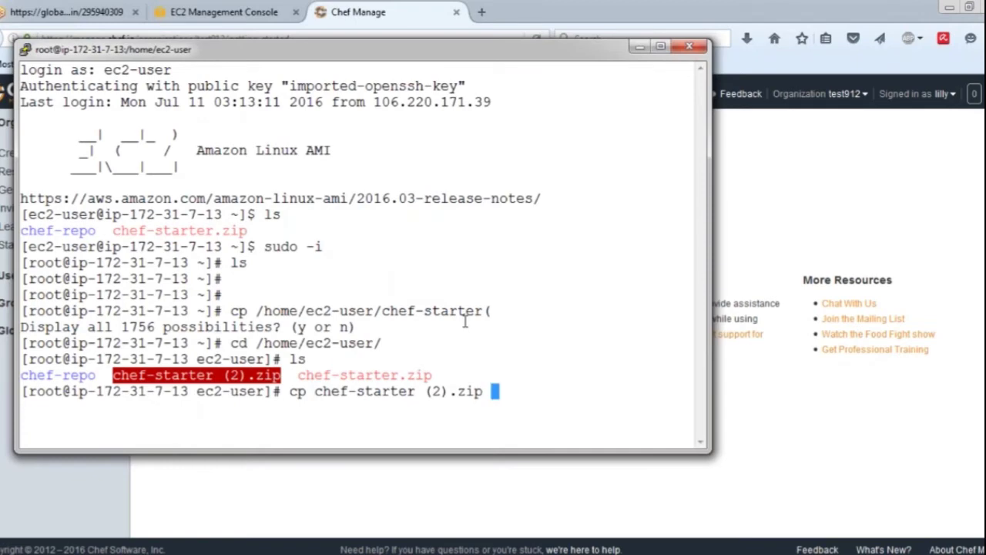
key("BackSpace")
key("BackSpace")
key("BackSpace")
key("BackSpace")
key("BackSpace")
key("BackSpace")
key("BackSpace")
key("BackSpace")
key("BackSpace")
key("BackSpace")
key("BackSpace")
key("BackSpace")
key("BackSpace")
key("BackSpace")
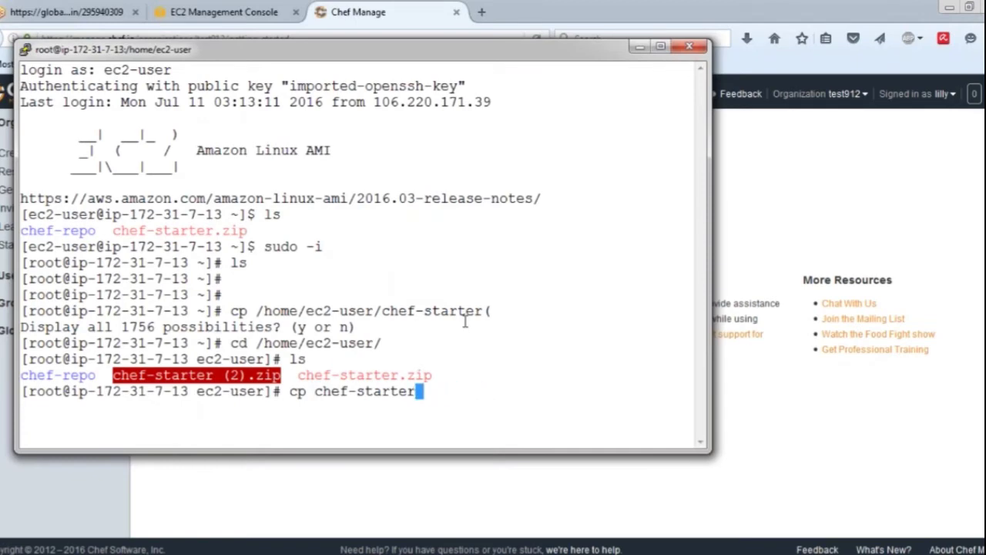
key("BackSpace")
key("BackSpace")
key("BackSpace")
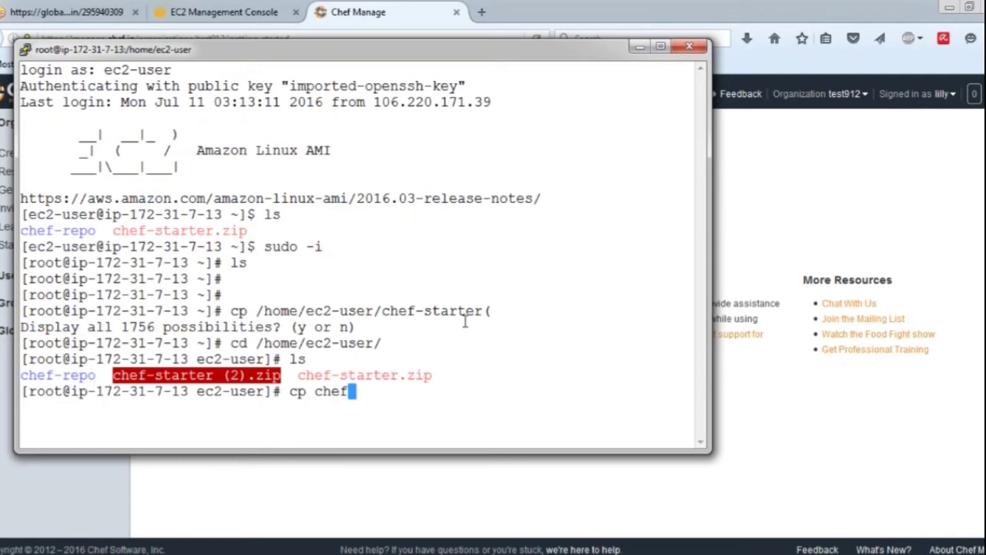
key("BackSpace")
key("BackSpace")
key("BackSpace")
key("BackSpace")
key("BackSpace")
key("BackSpace")
type("d")
key("Return")
Copy /home/ec2-user/chef-starter (2).zip into the current folder; bash reports a syntax error
type("cp /h")
key("Tab")
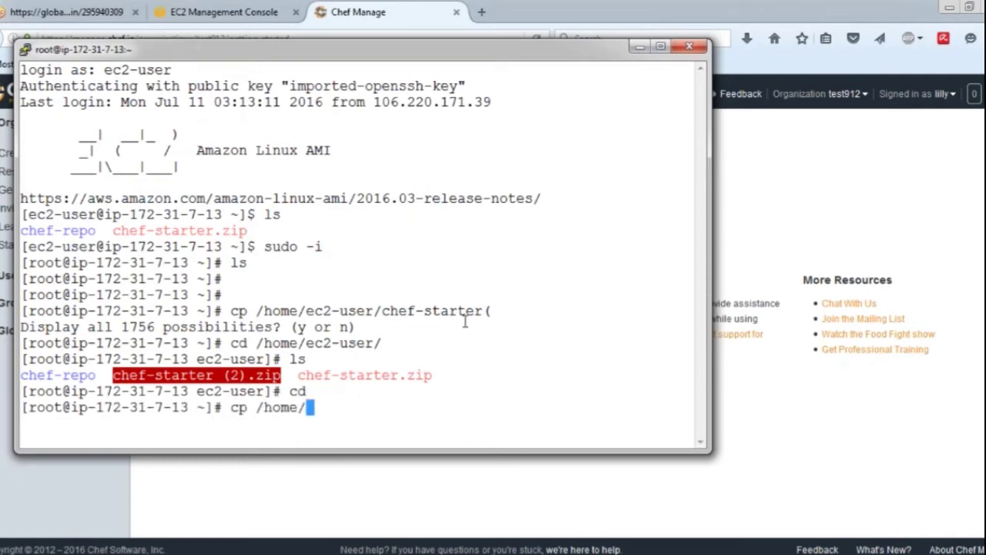
key("Tab")
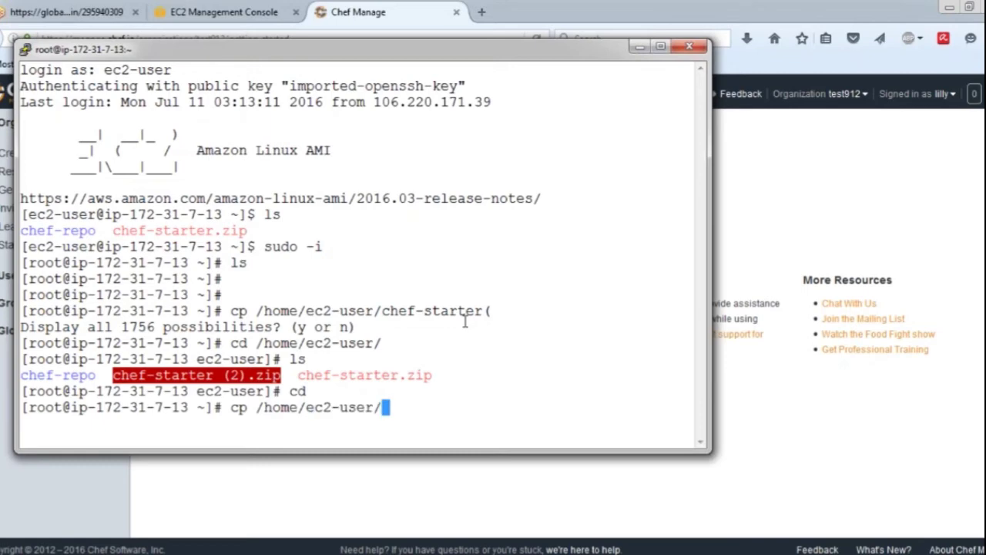
right_click(466, 322)
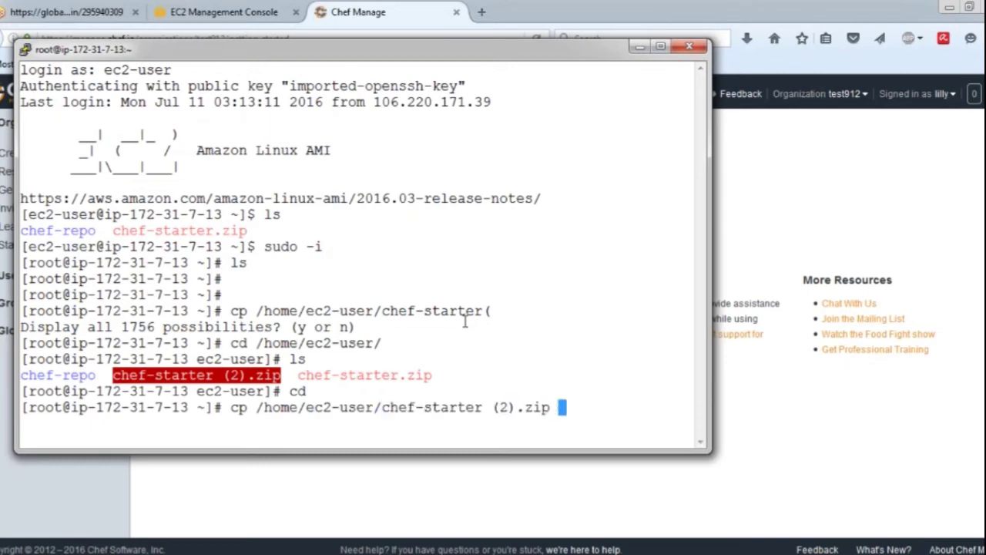
type(".")
key("Return")
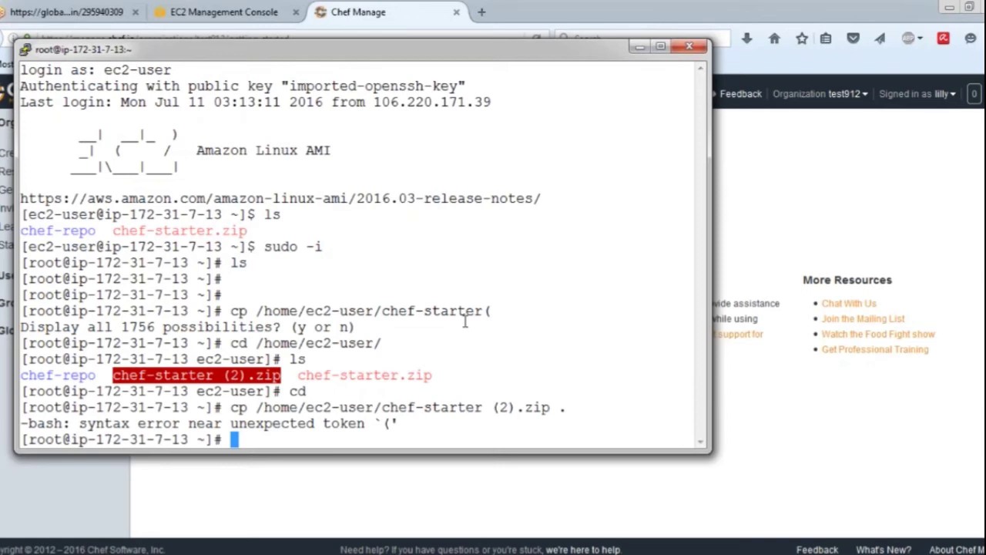
Rerun the recalled cp command, which again fails with a syntax error near '('
key("Up")
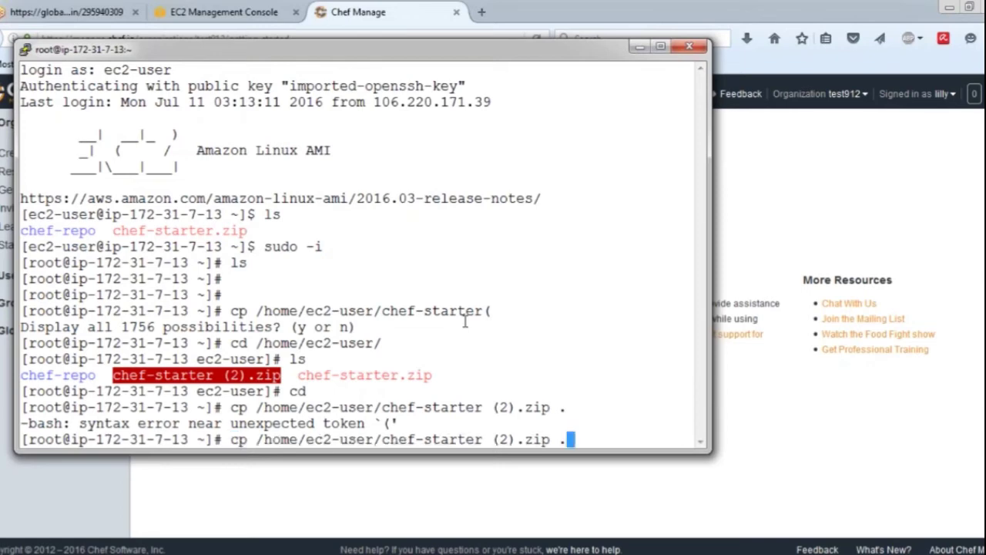
key("BackSpace")
key("BackSpace")
type(".")
key("Return")
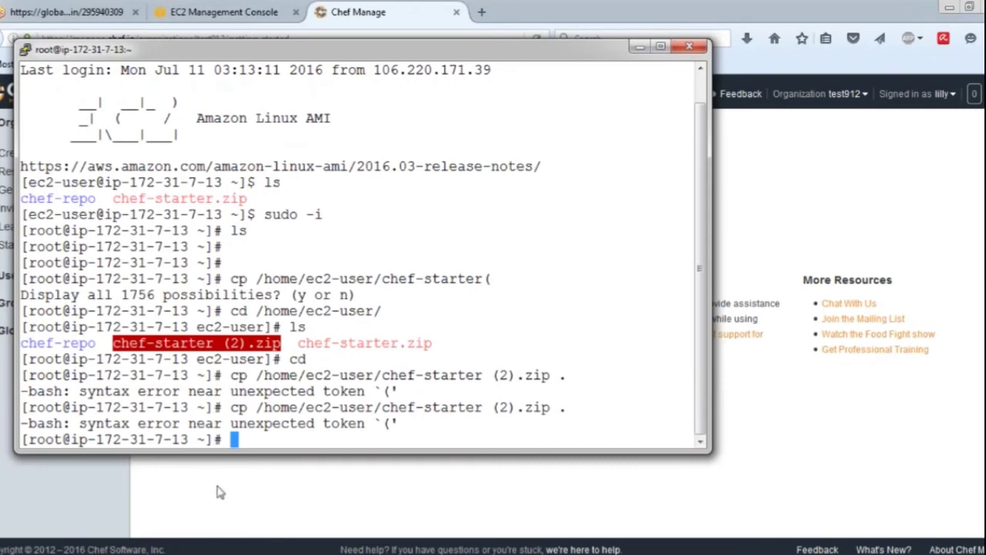
left_click(331, 440)
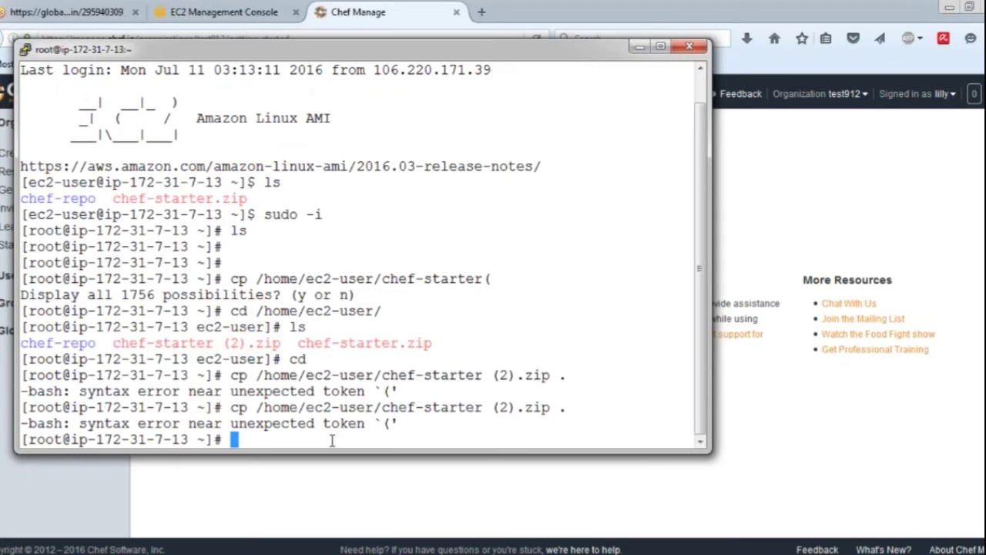
Change into /home/ec2-user and list its files
type("cd /home/ec")
key("Tab")
key("Return")
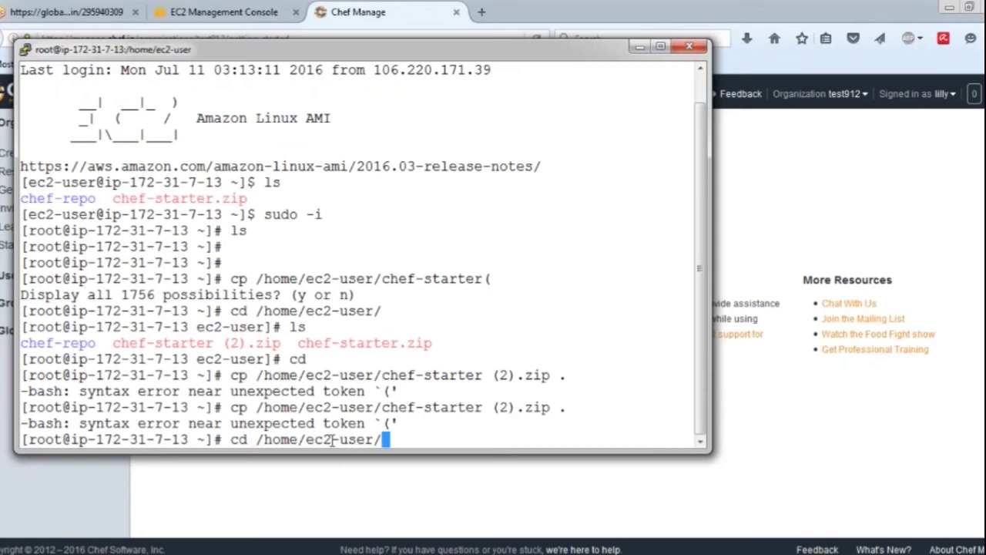
type("l")
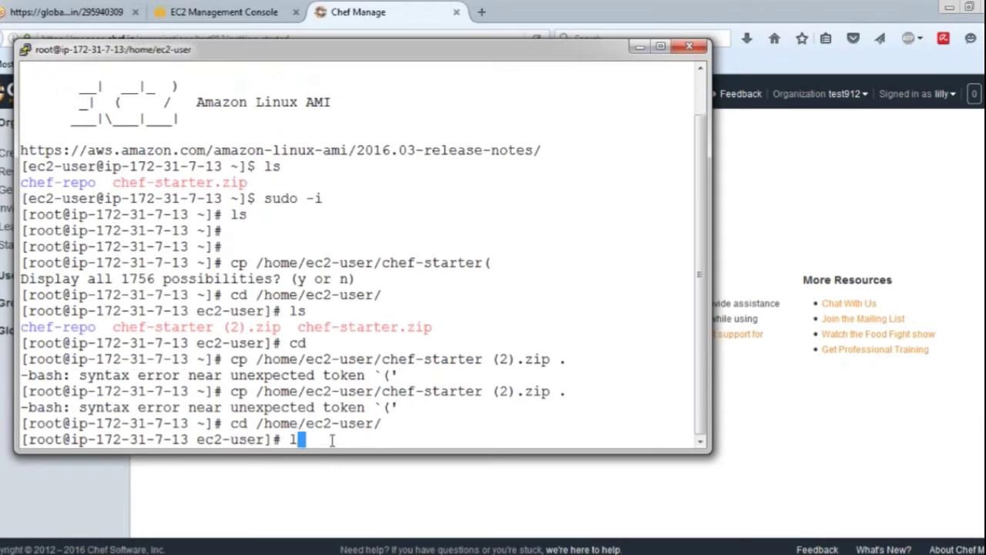
type("s")
key("Return")
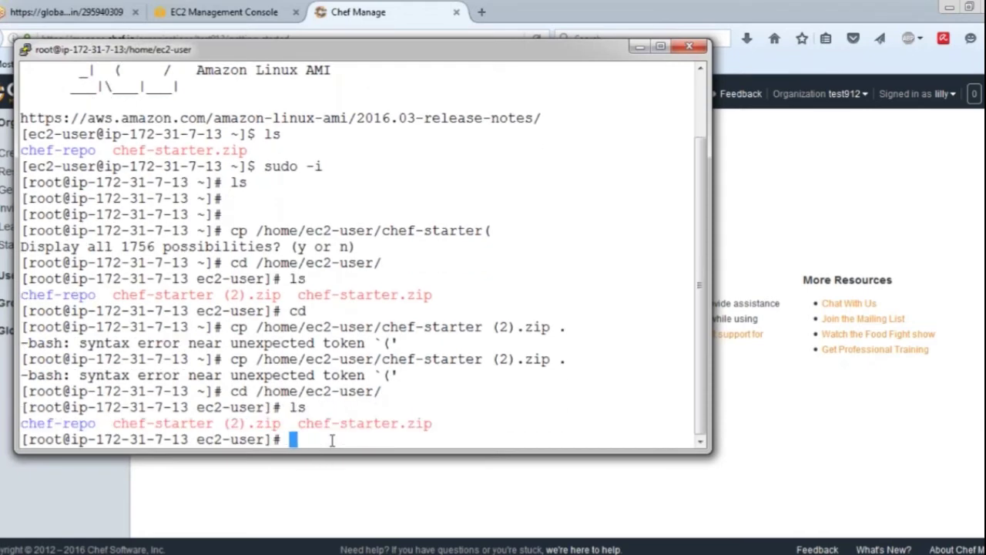
Try mv chef-starter (2).zip chef, which fails with a syntax error
type("mv ch")
key("Tab")
type("st")
key("Tab")
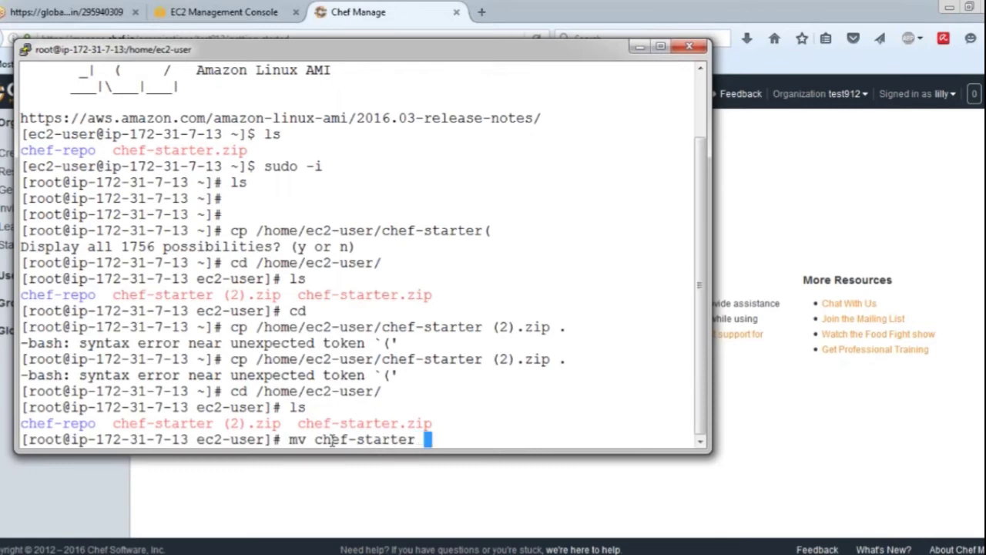
type("(")
key("Tab")
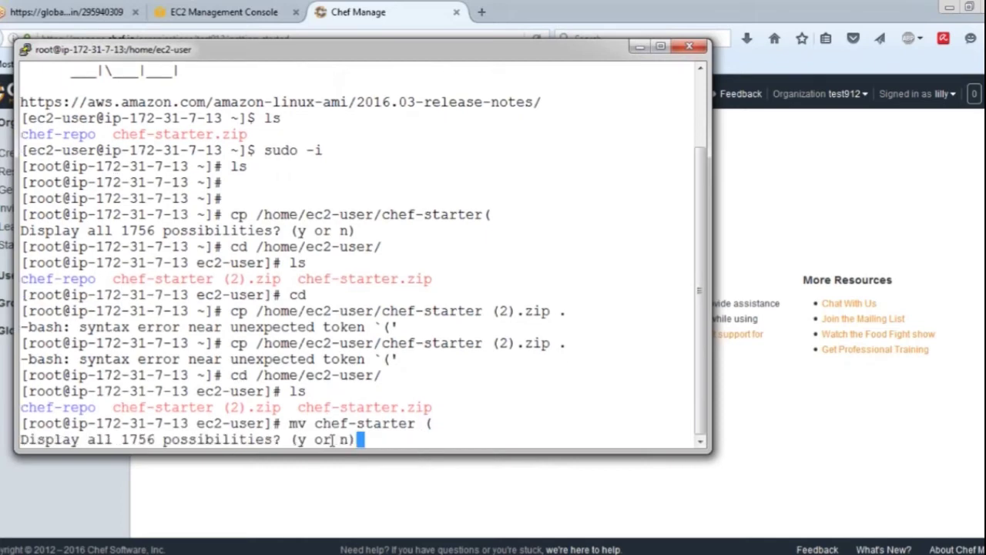
key("n")
key("BackSpace")
key("BackSpace")
key("BackSpace")
key("BackSpace")
key("BackSpace")
key("BackSpace")
key("BackSpace")
key("BackSpace")
key("BackSpace")
key("BackSpace")
key("BackSpace")
key("BackSpace")
key("BackSpace")
key("BackSpace")
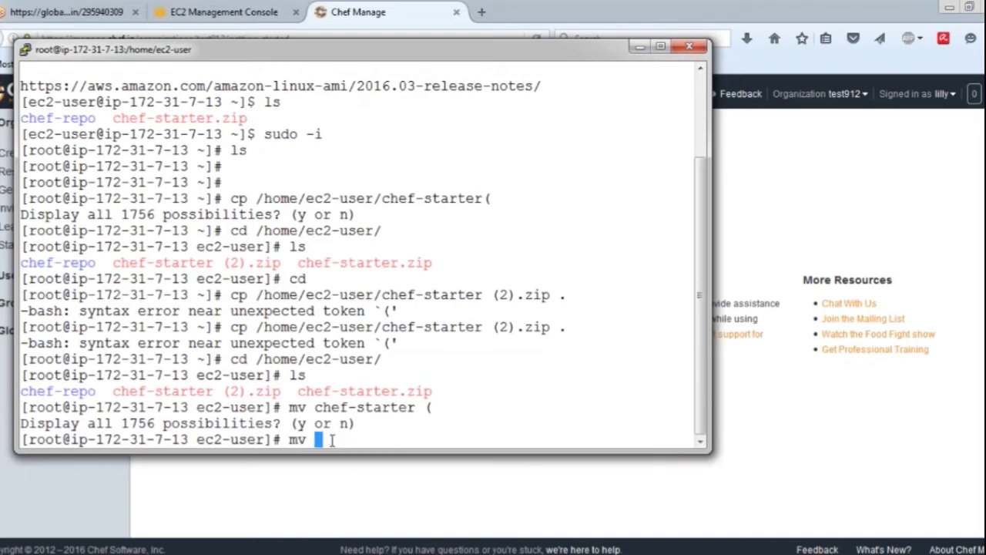
key("BackSpace")
key("BackSpace")
key("BackSpace")
type("mv chef-starter (2).zip")
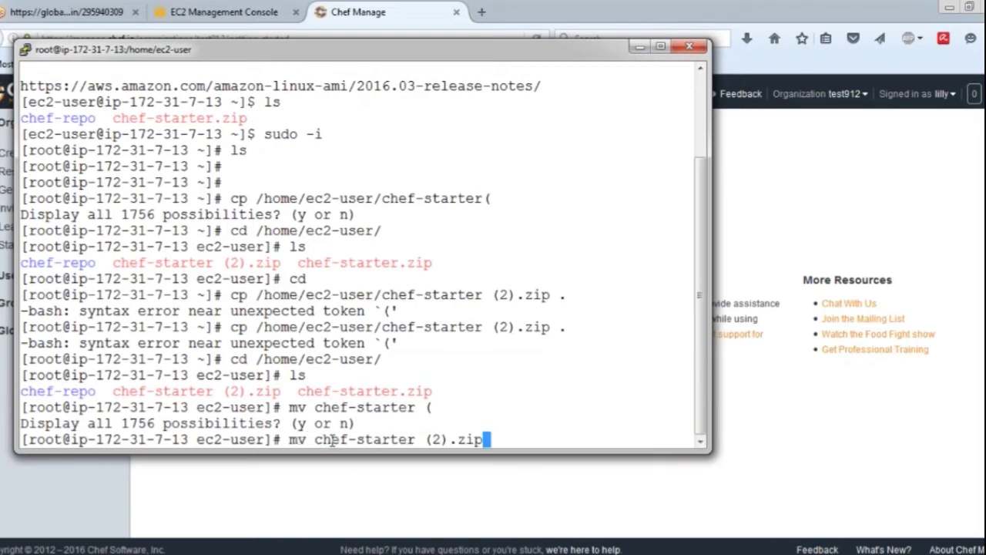
type(" chef")
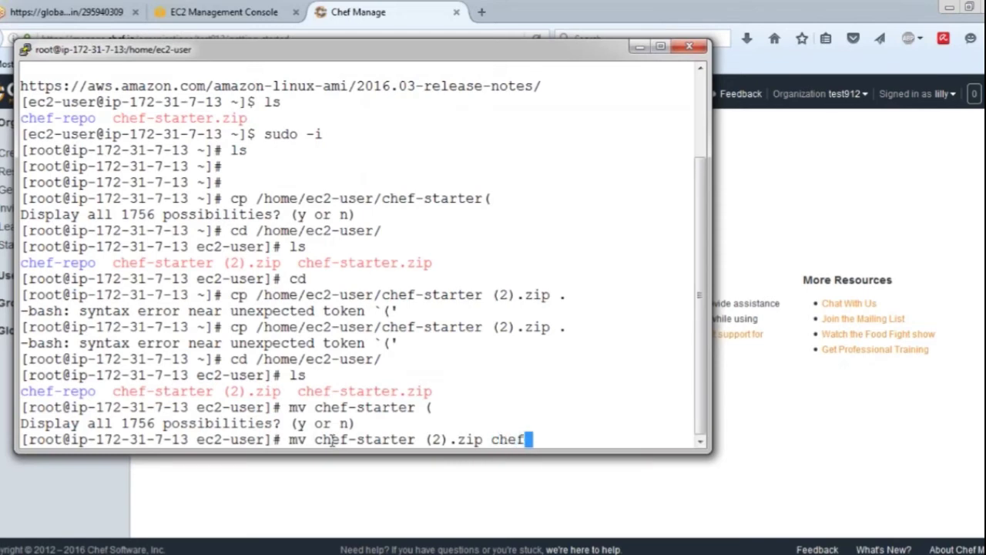
key("Return")
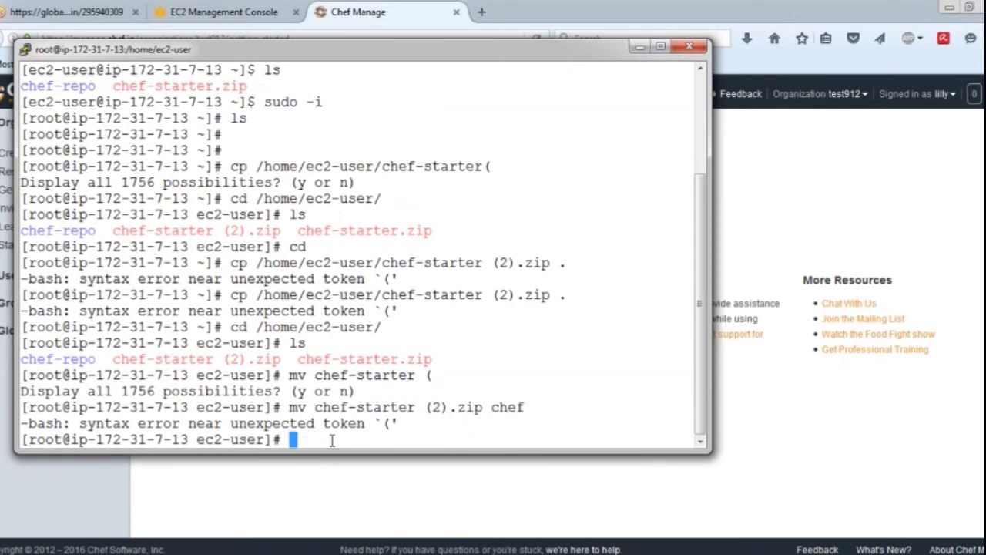
Try renaming chef-starter (2).zip to chef with rn, which also fails
type("rm")
key("BackSpace")
key("BackSpace")
type("n")
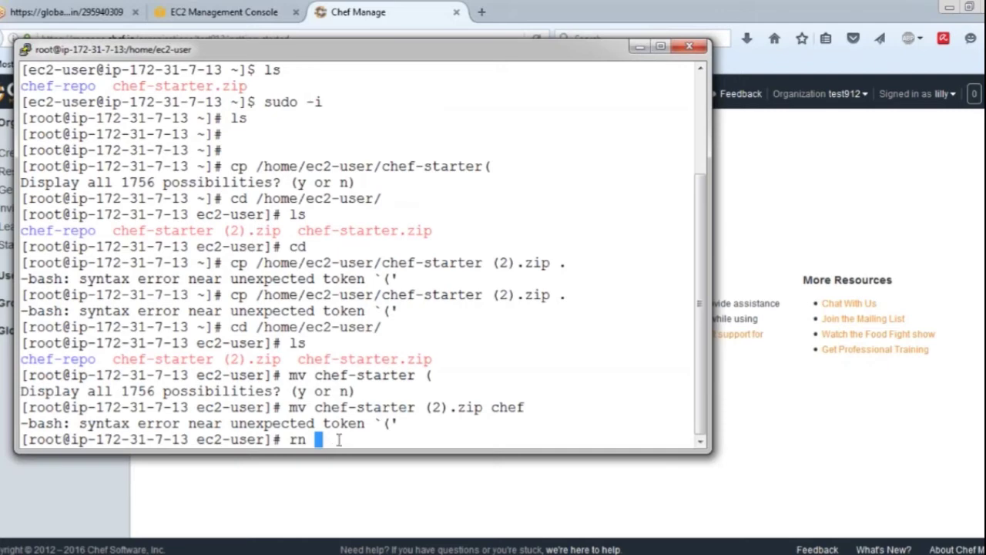
right_click(339, 439)
type("chef-starter (2).zip chef")
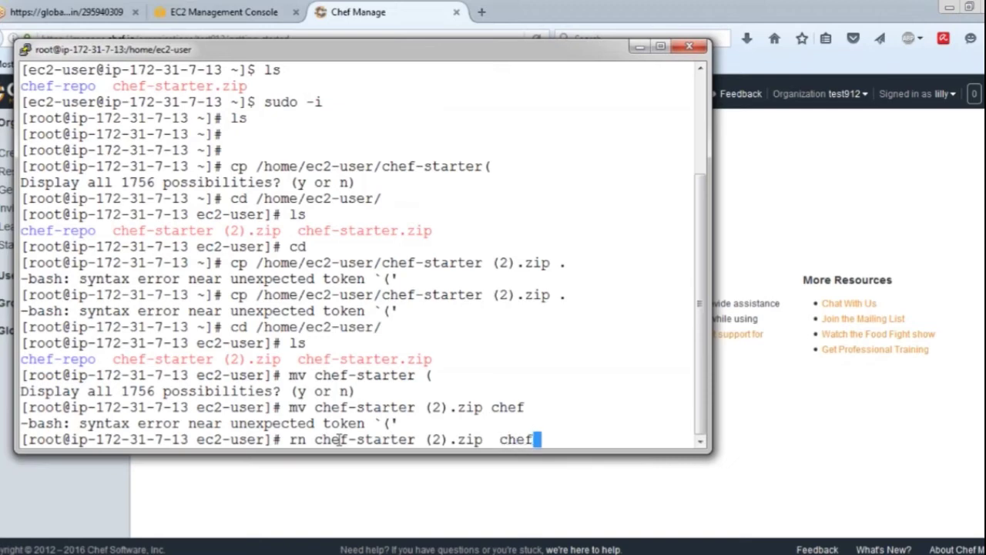
key("Return")
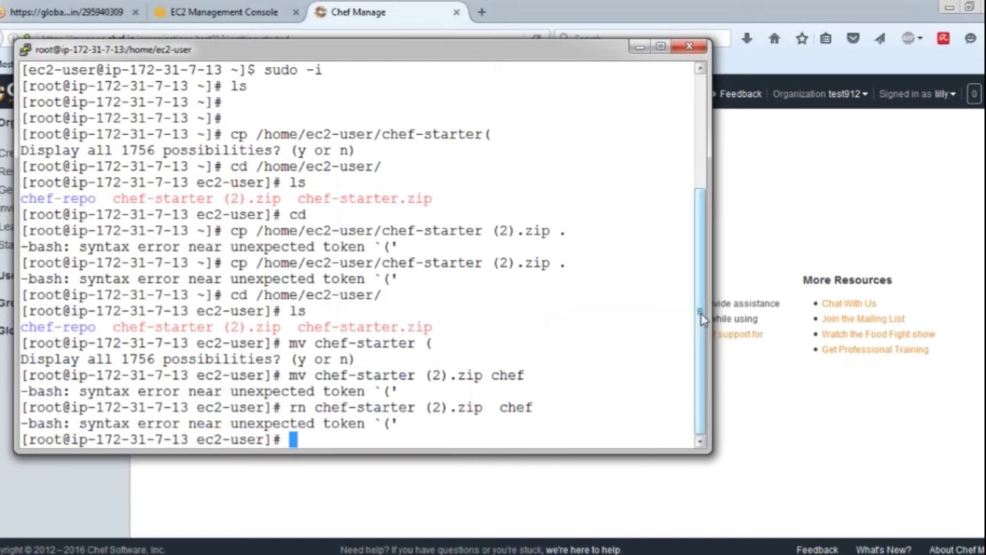
Try unzip on chef-starter (2).zip, which fails, then minimize PuTTY
type("u")
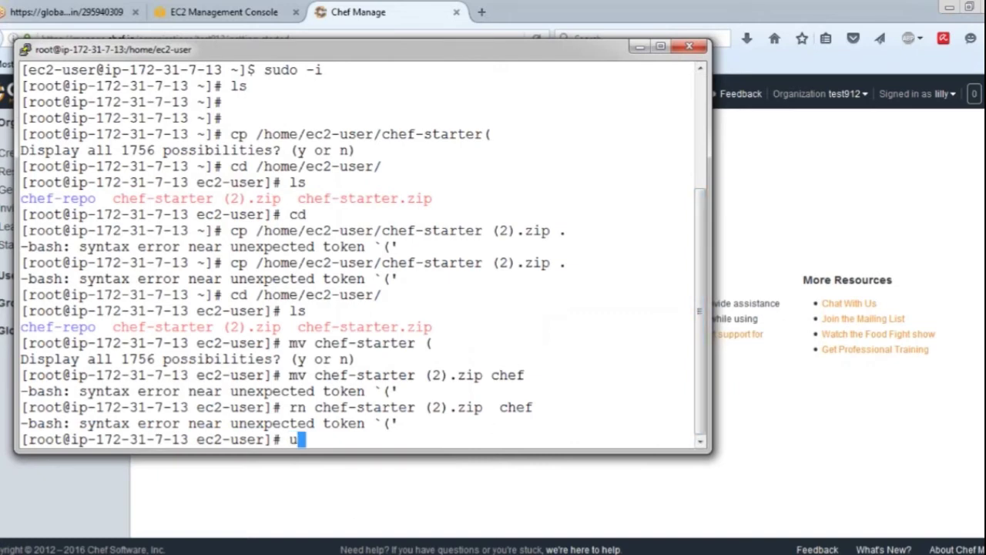
type("nzip")
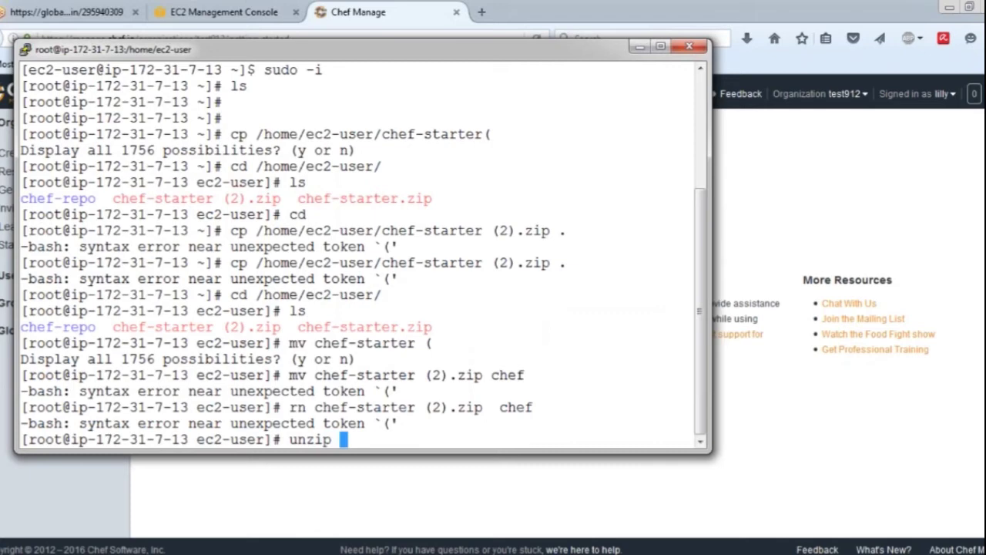
right_click(404, 439)
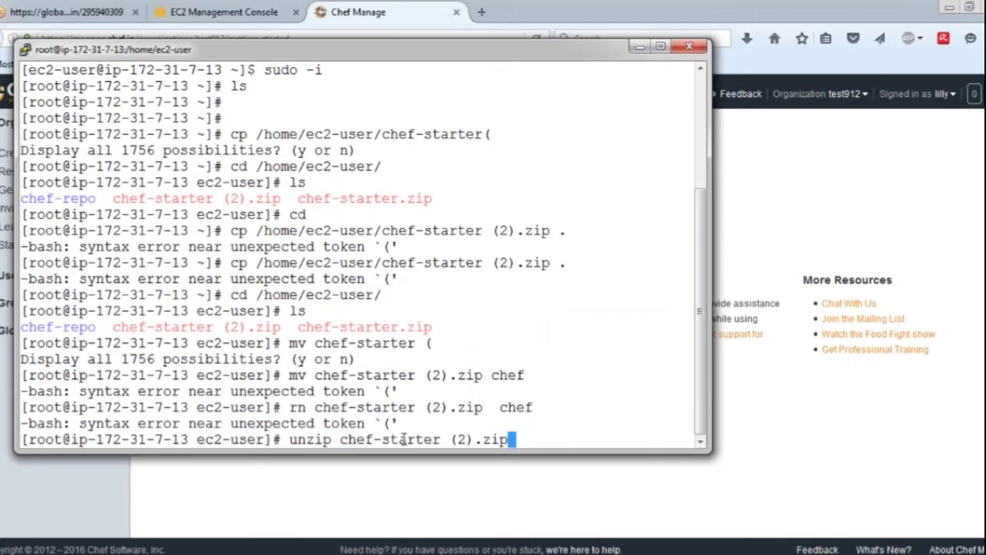
key("Return")
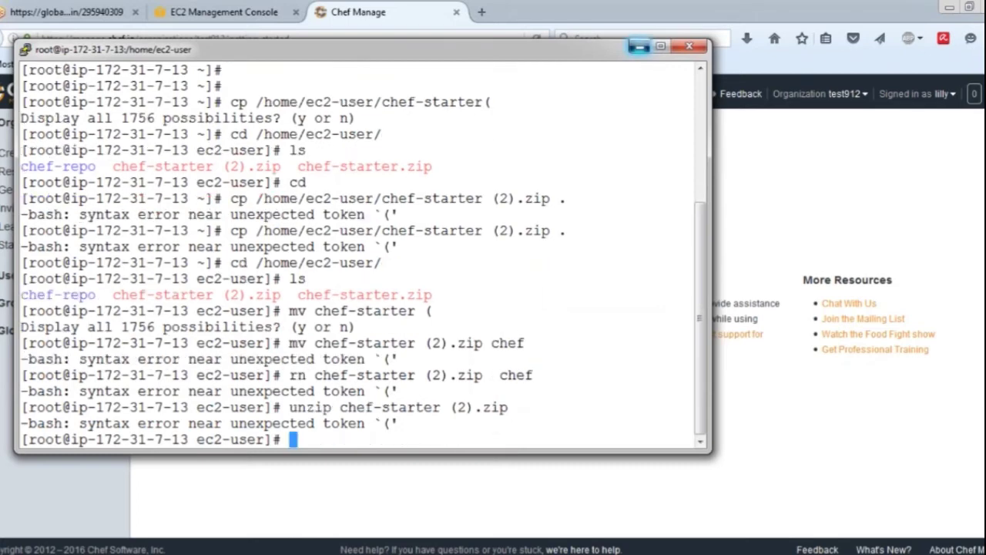
left_click(639, 47)
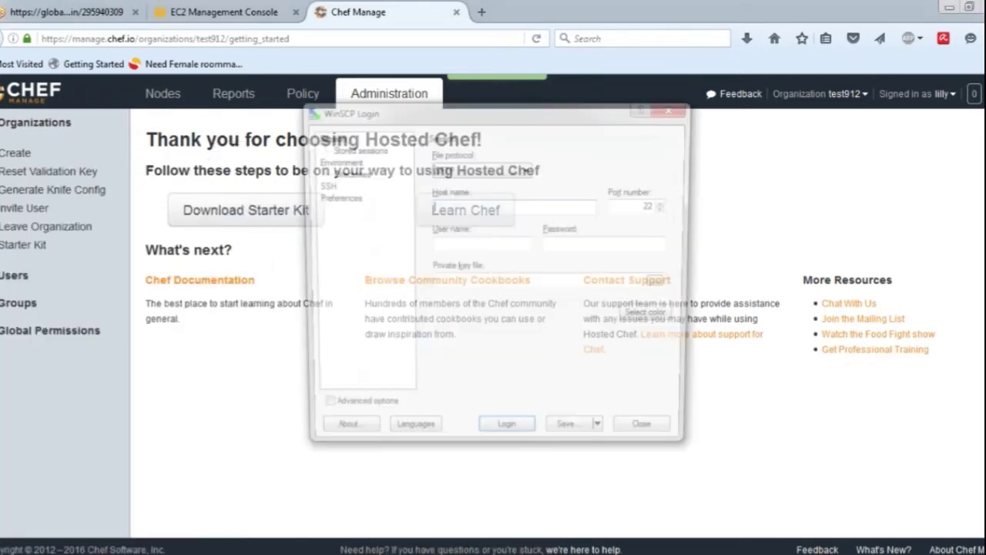
Erase the stray pasted text from WinSCP's Host name field, leaving it empty
type("chef-starter (2).zip")
key("BackSpace")
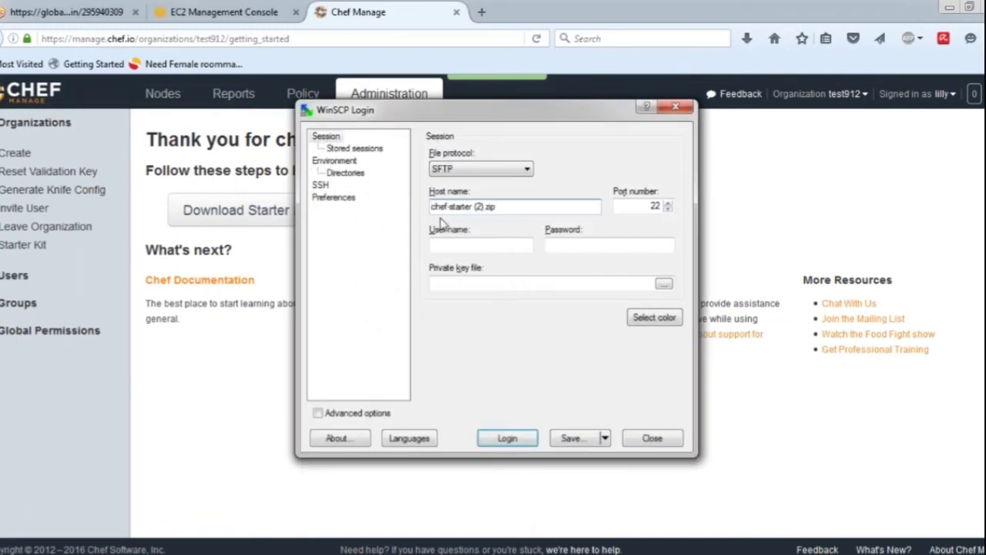
key("BackSpace")
key("BackSpace")
key("BackSpace")
key("BackSpace")
key("BackSpace")
key("BackSpace")
key("BackSpace")
key("BackSpace")
key("BackSpace")
key("BackSpace")
key("BackSpace")
key("BackSpace")
key("BackSpace")
key("BackSpace")
key("BackSpace")
key("BackSpace")
key("BackSpace")
key("BackSpace")
key("BackSpace")
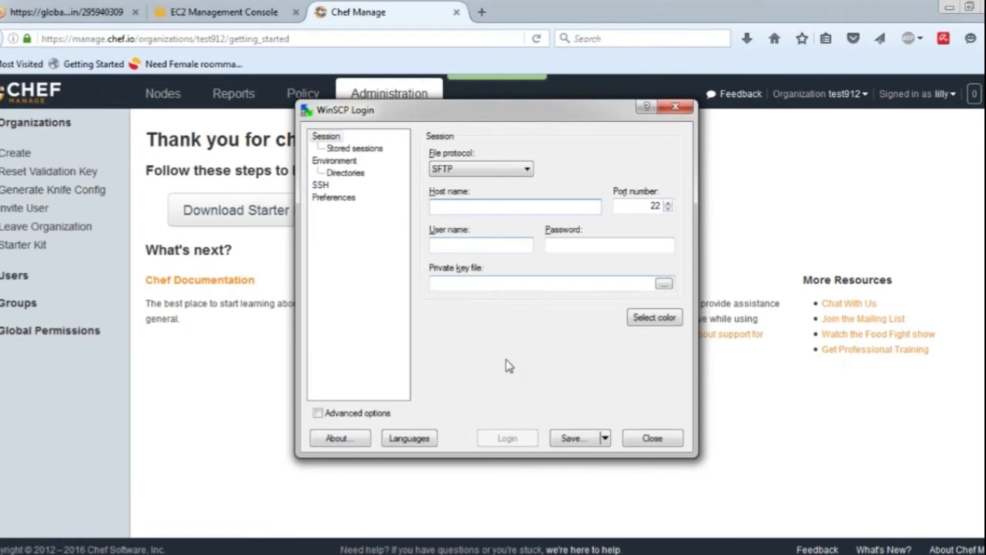
mouse_move(494, 514)
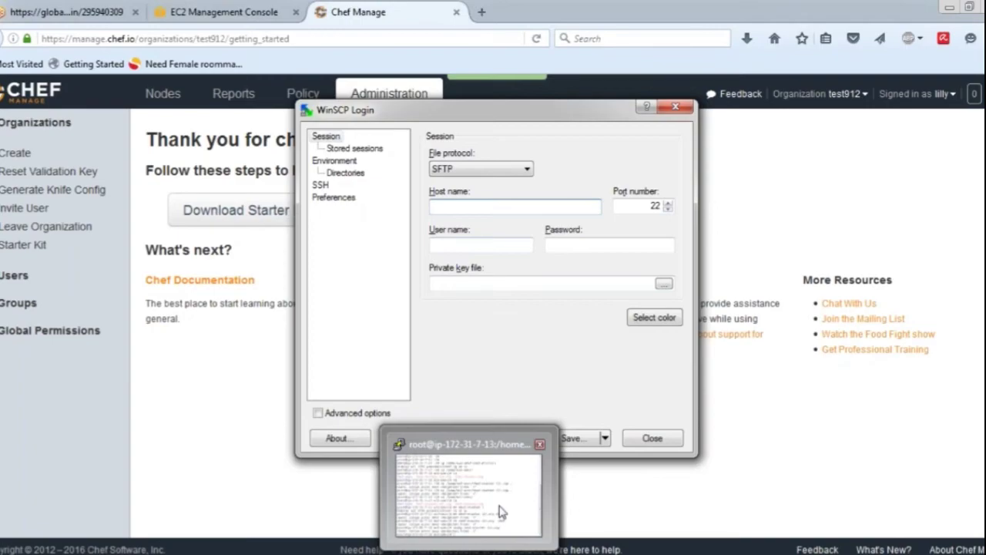
mouse_move(499, 511)
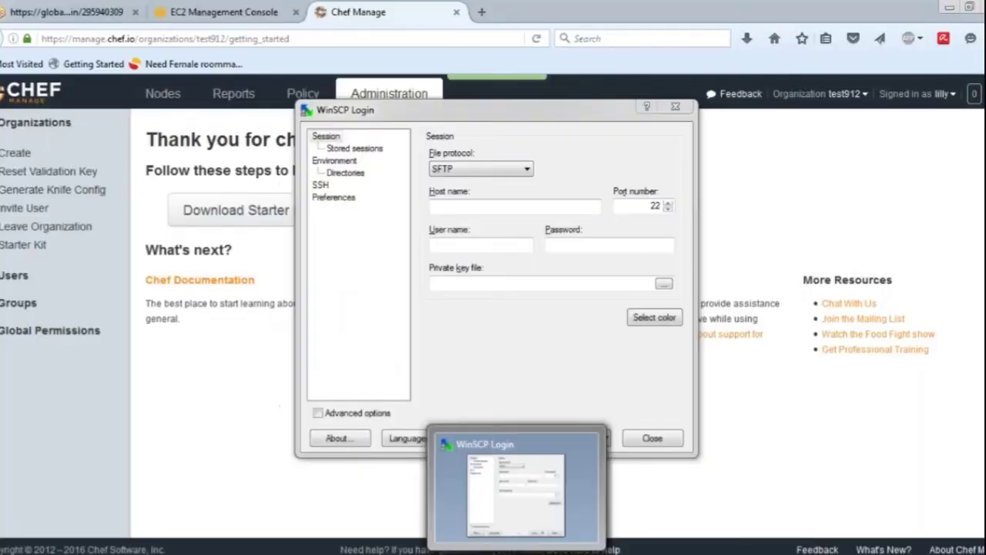
Get the public IP 52.91.40.132 via curl ifconfig.co and paste it as WinSCP's host name
left_click(499, 511)
type("curl if")
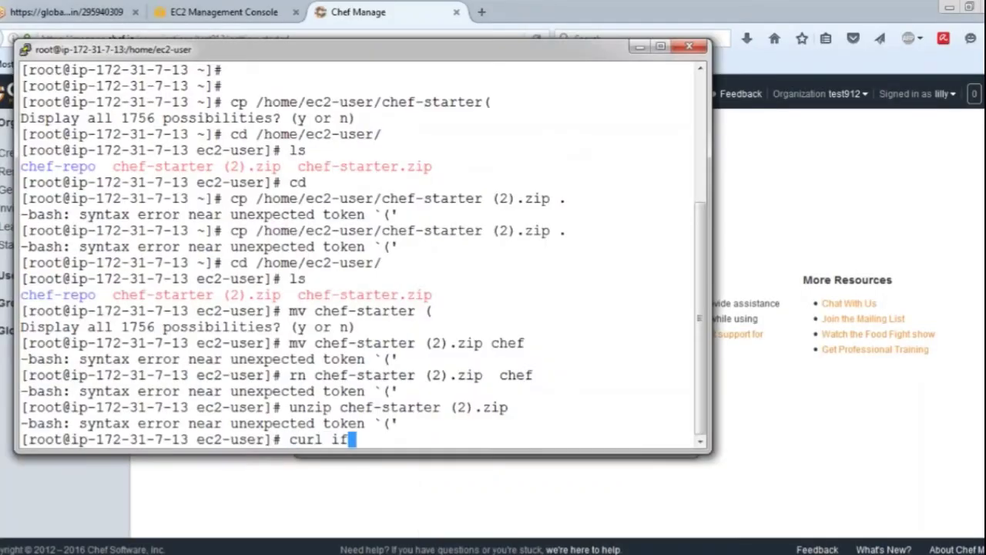
type("config.co")
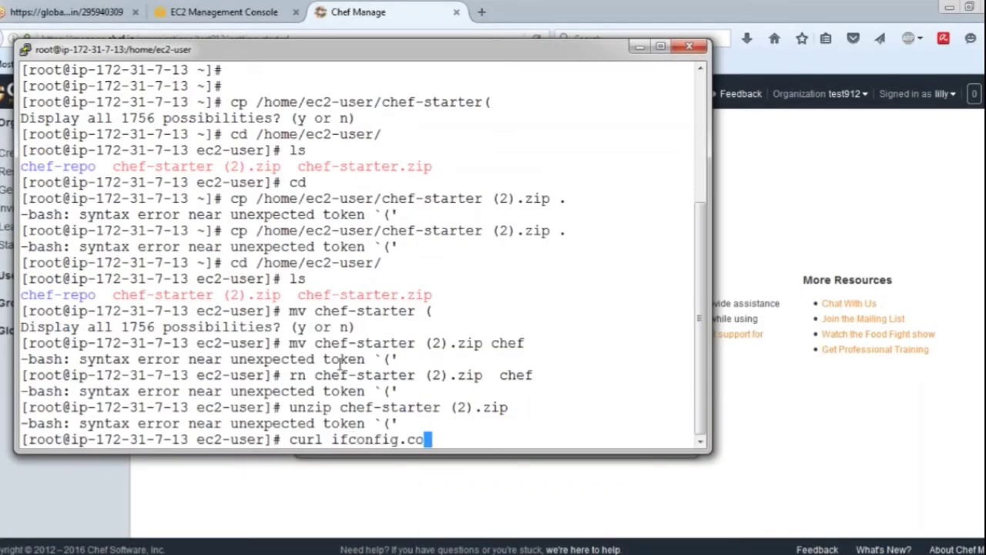
key("Return")
left_click_drag(21, 421, 104, 421)
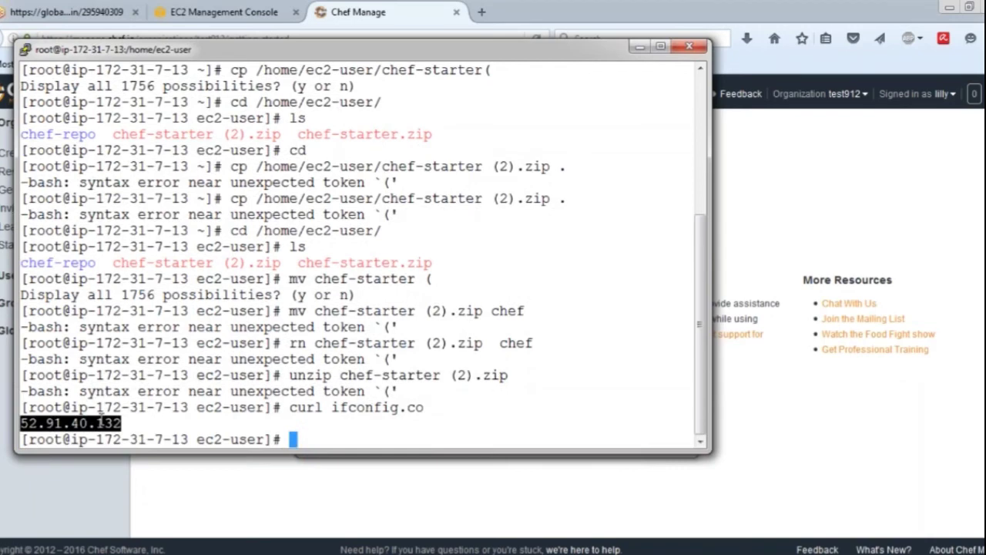
left_click(609, 486)
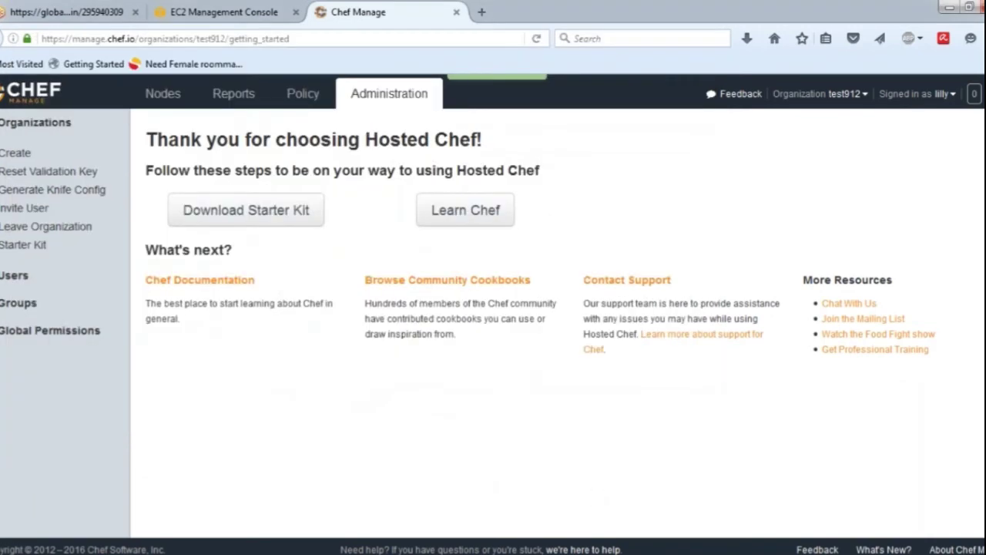
key("alt+Tab")
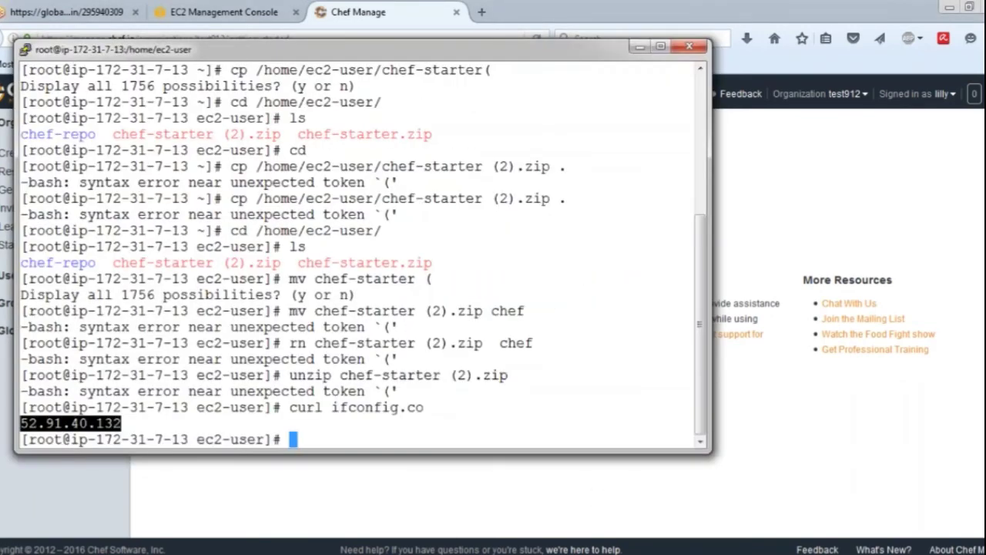
key("alt+Tab")
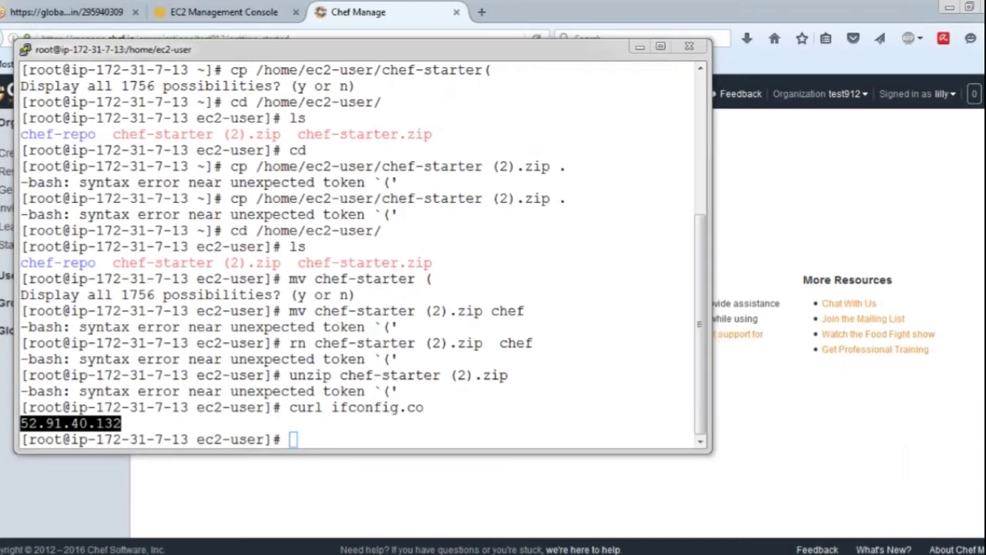
type("52.91.40.132")
Log in to 52.91.40.132 as ec2-user using the devops_poc.ppk.ppk private key
left_click(444, 249)
type("ec2-user")
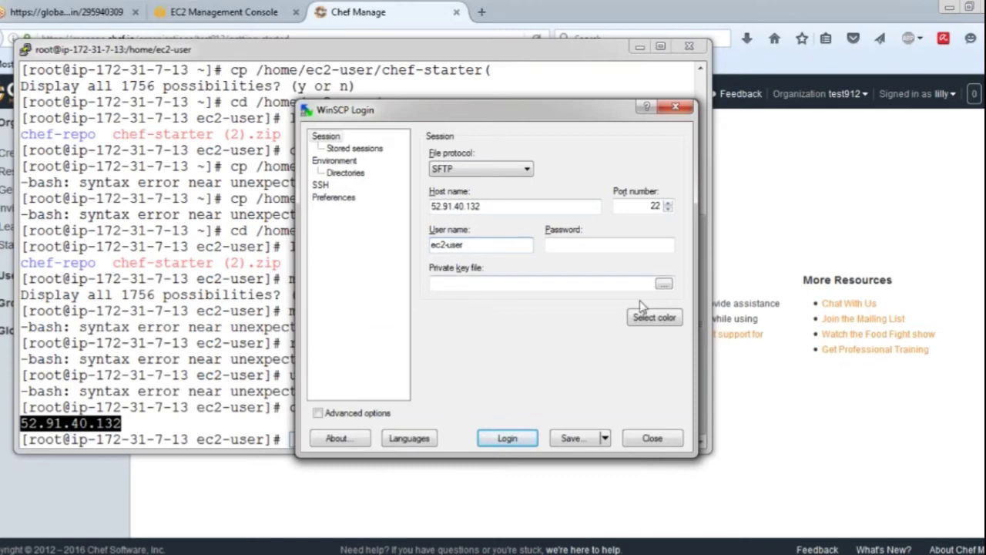
left_click(663, 283)
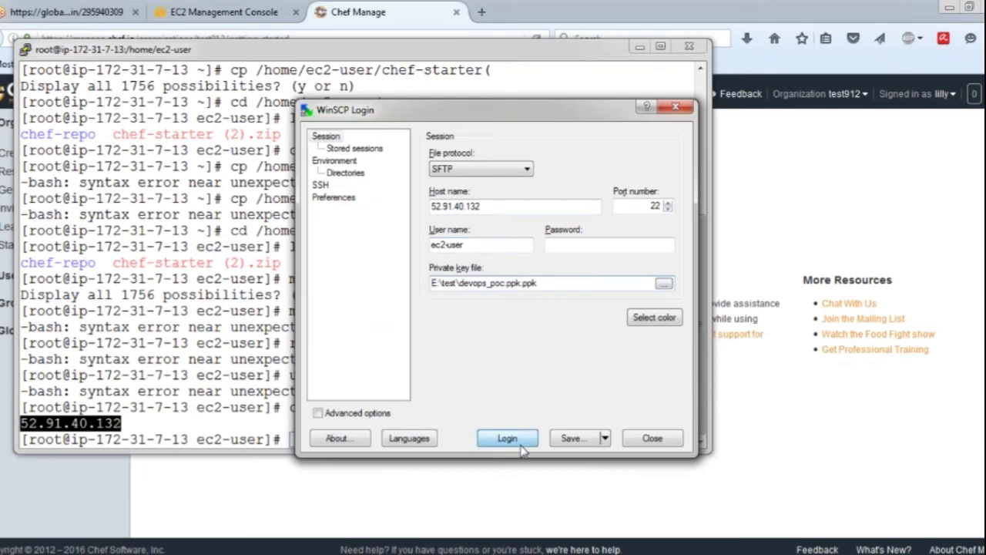
left_click(518, 443)
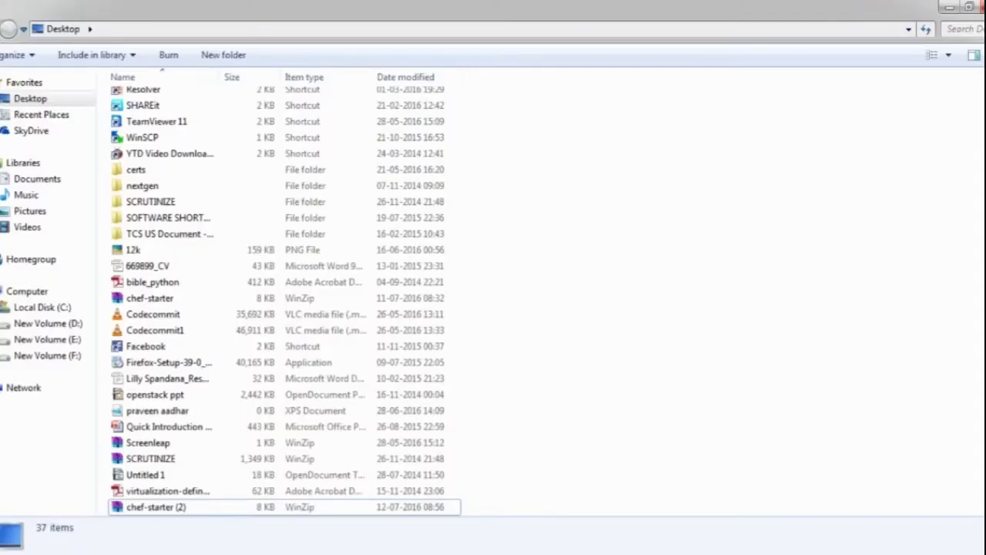
Rename the Desktop archive chef-starter (2) to chef-starter.1
left_click(207, 508)
right_click(207, 510)
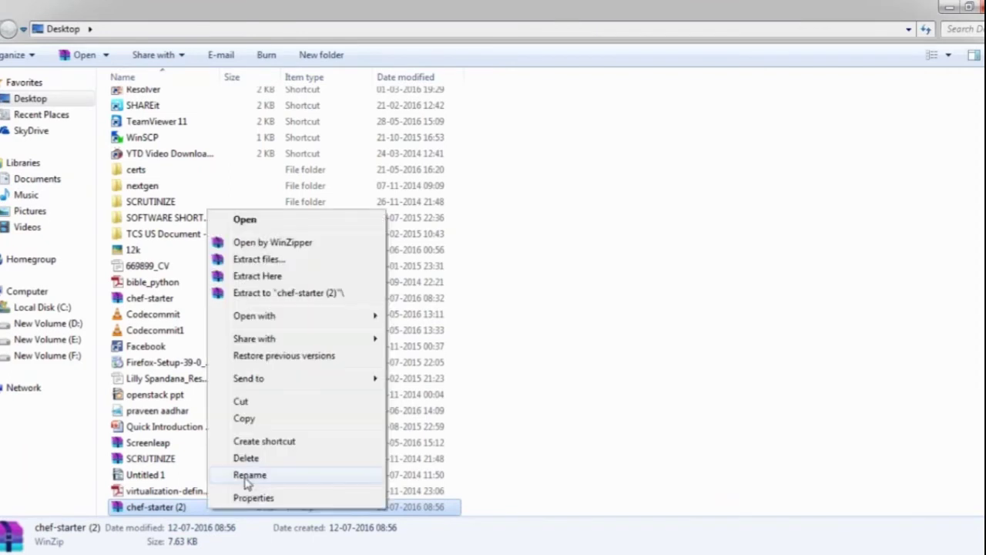
left_click(248, 475)
key("End")
key("BackSpace")
key("BackSpace")
key("BackSpace")
key("BackSpace")
key("Return")
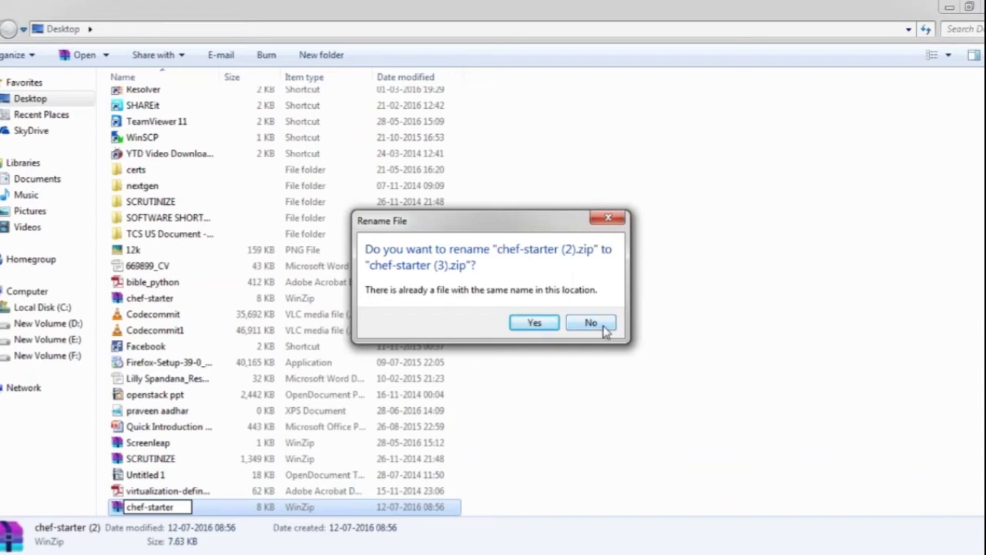
left_click(590, 323)
left_click(192, 506)
key("BackSpace")
key("BackSpace")
key("BackSpace")
key("BackSpace")
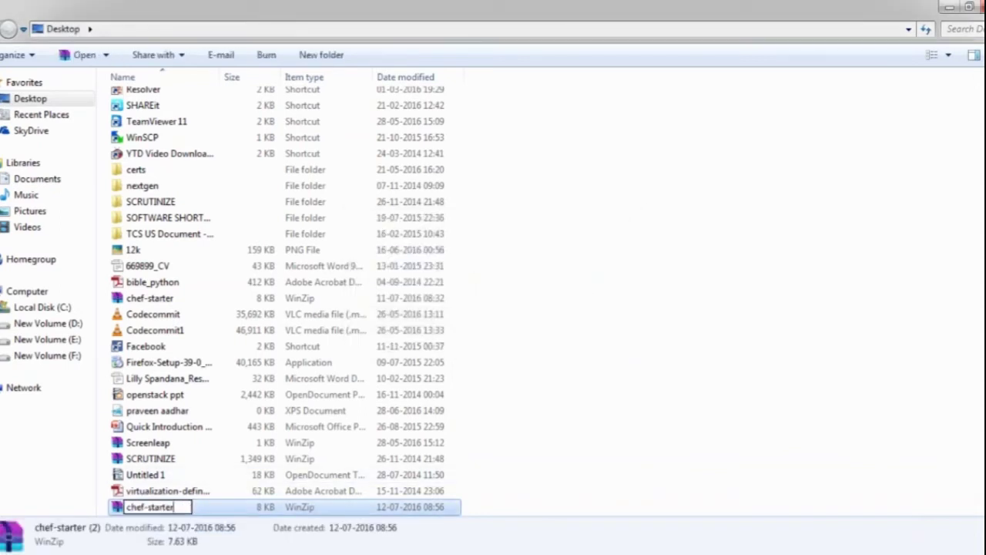
type(".1")
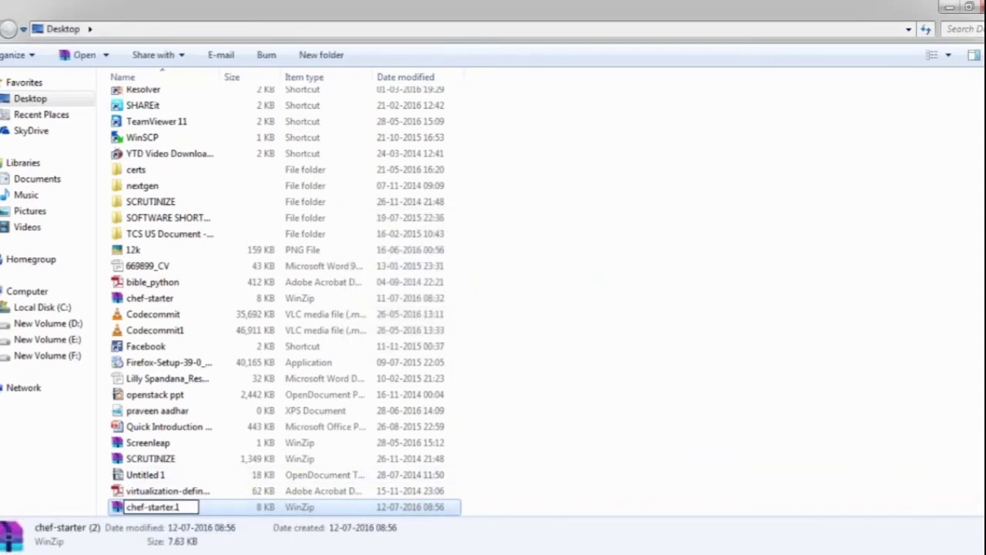
left_click(549, 422)
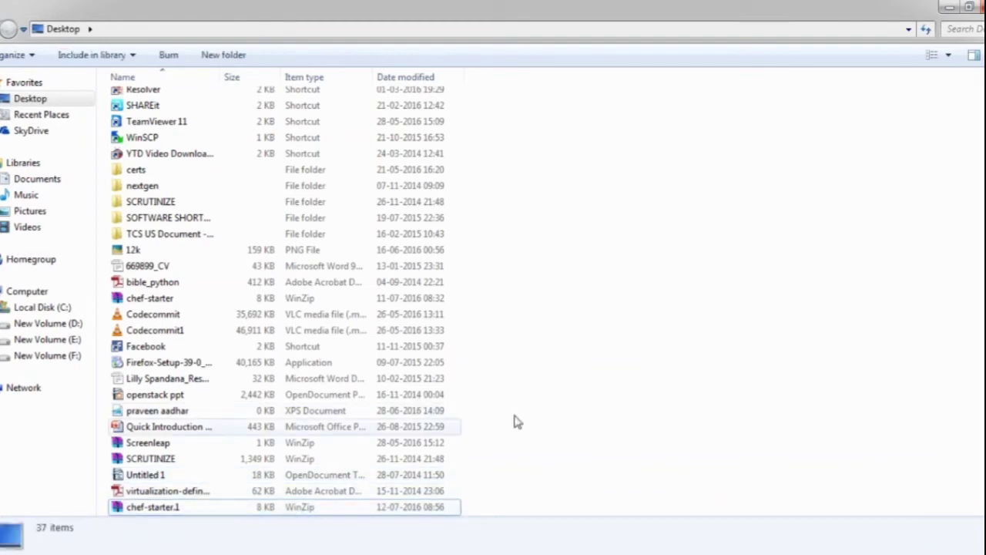
Delete the older chef-starter archive to the Recycle Bin
left_click(293, 299)
key("Delete")
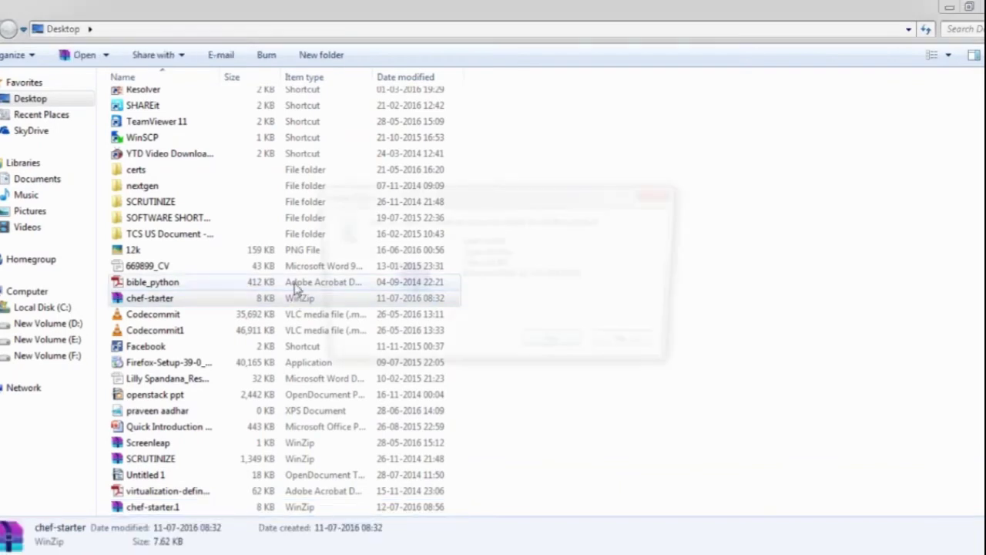
left_click(557, 348)
Rename chef-starter.1 to chef-starter
left_click(137, 510)
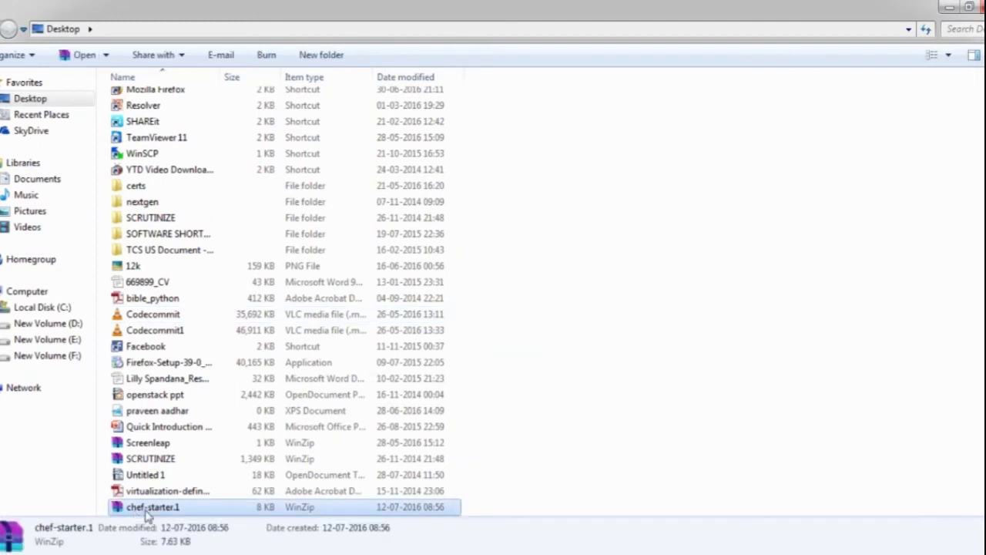
right_click(137, 510)
left_click(193, 472)
key("End")
key("BackSpace")
key("BackSpace")
key("Return")
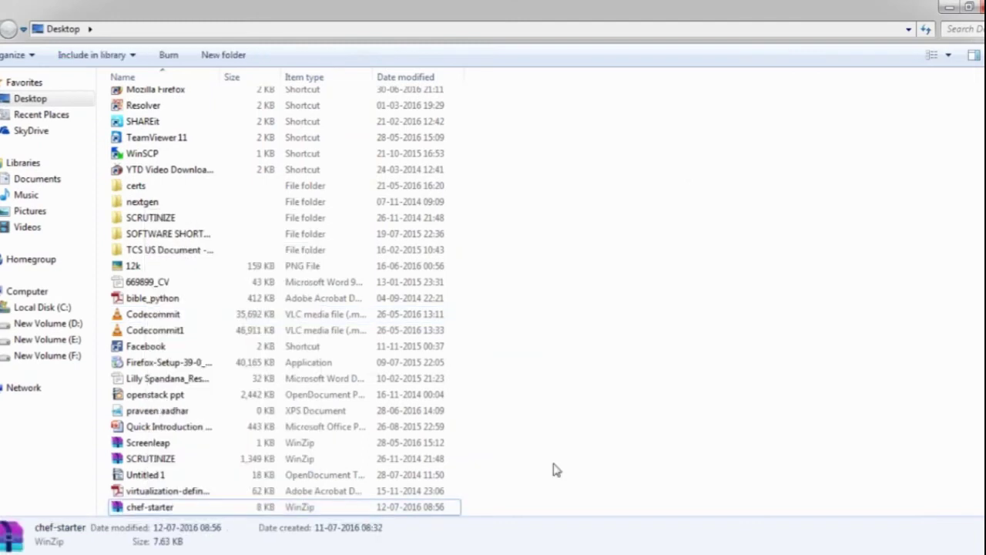
left_click(221, 509)
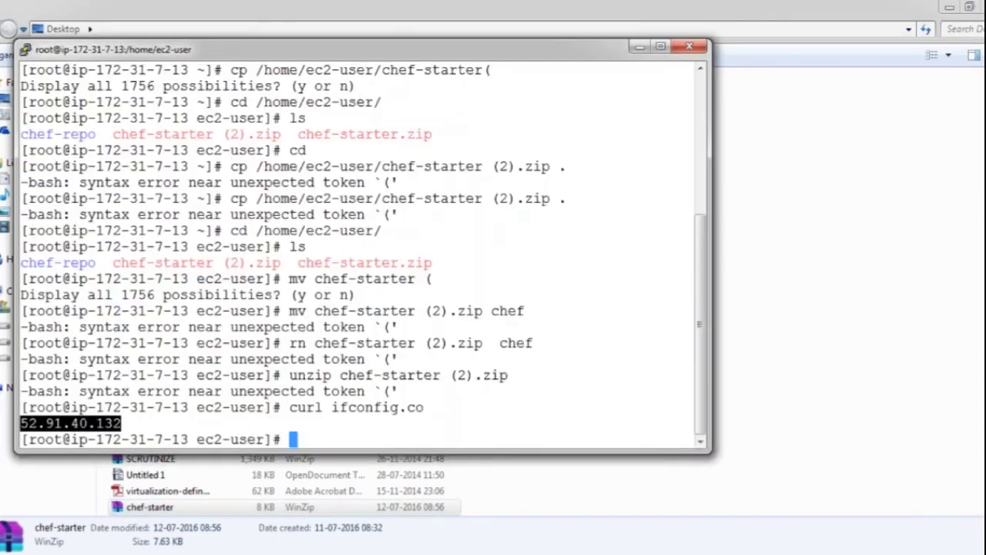
Start deleting chef-starter (2).zip on the server, then cancel
key("alt+Tab")
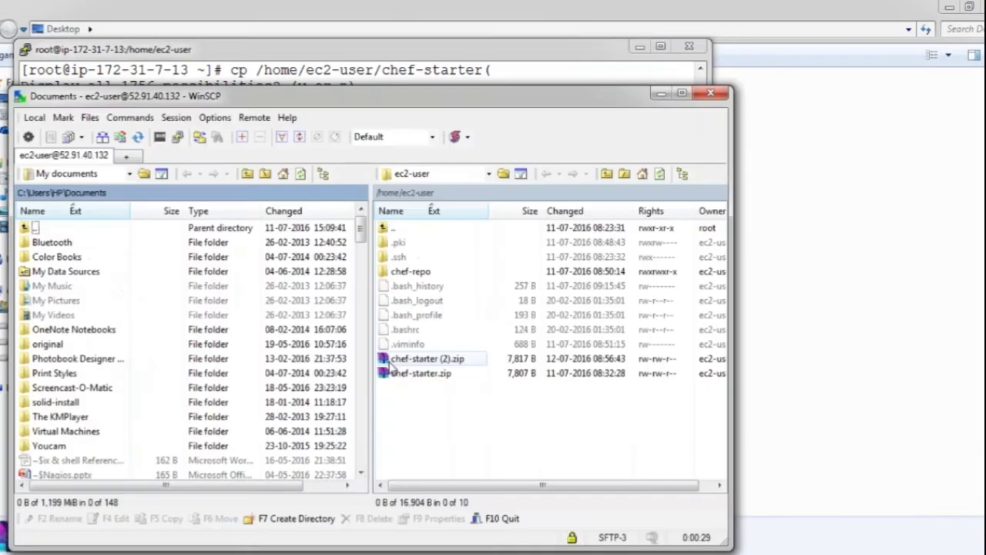
right_click(391, 367)
left_click(577, 460)
left_click(411, 367)
right_click(410, 367)
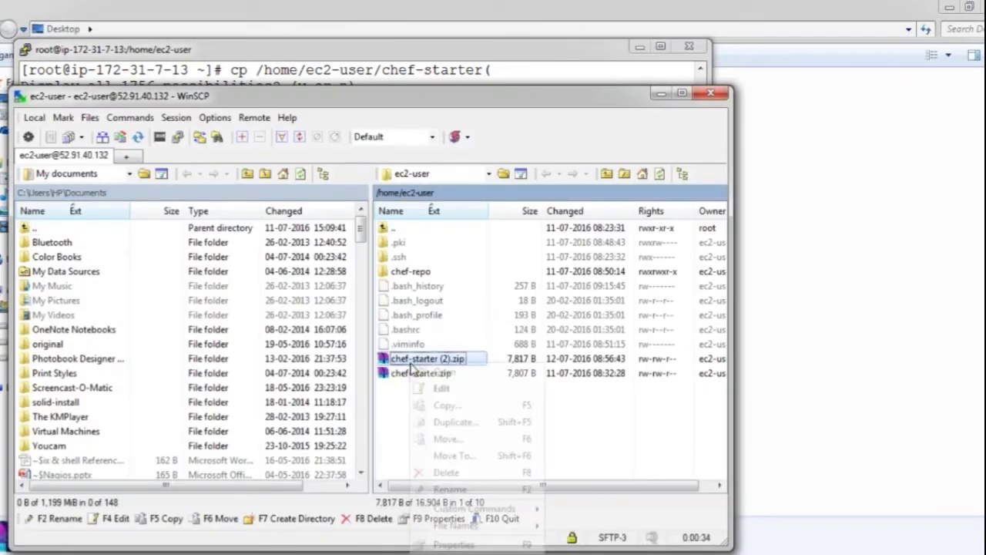
left_click(435, 473)
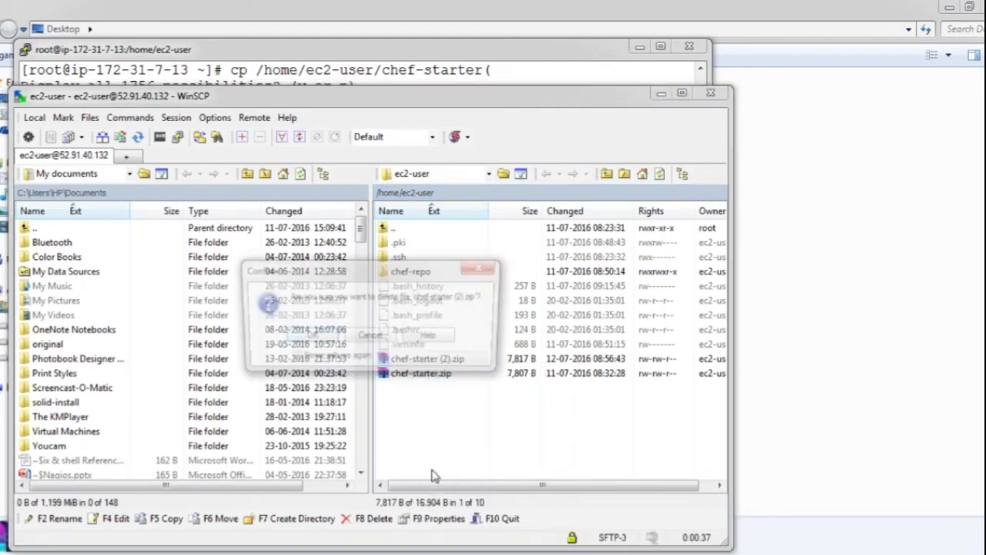
key("Escape")
Try renaming chef-starter (2).zip to chef-starter.zip, declining the overwrite prompt
right_click(399, 365)
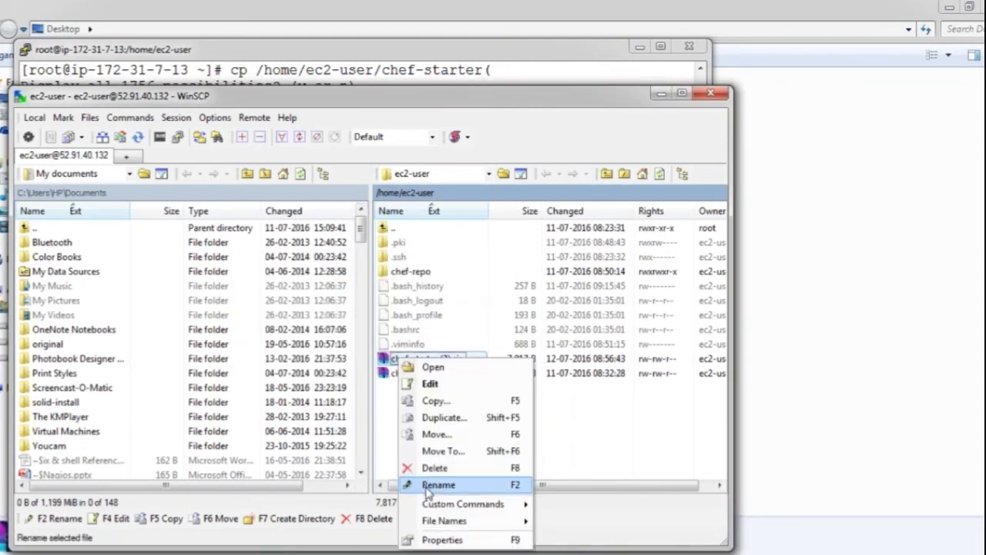
left_click(509, 482)
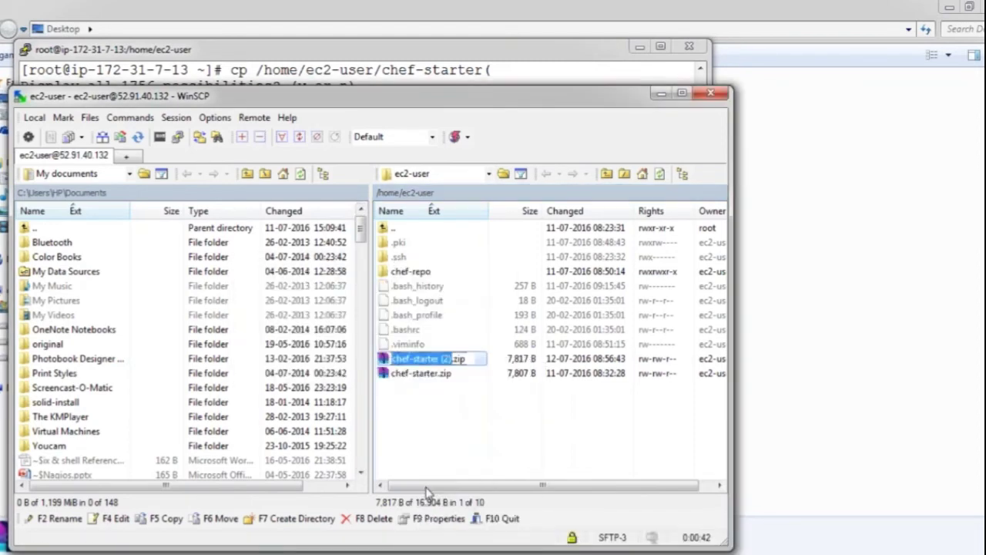
left_click(453, 359)
key("BackSpace")
key("BackSpace")
key("BackSpace")
key("BackSpace")
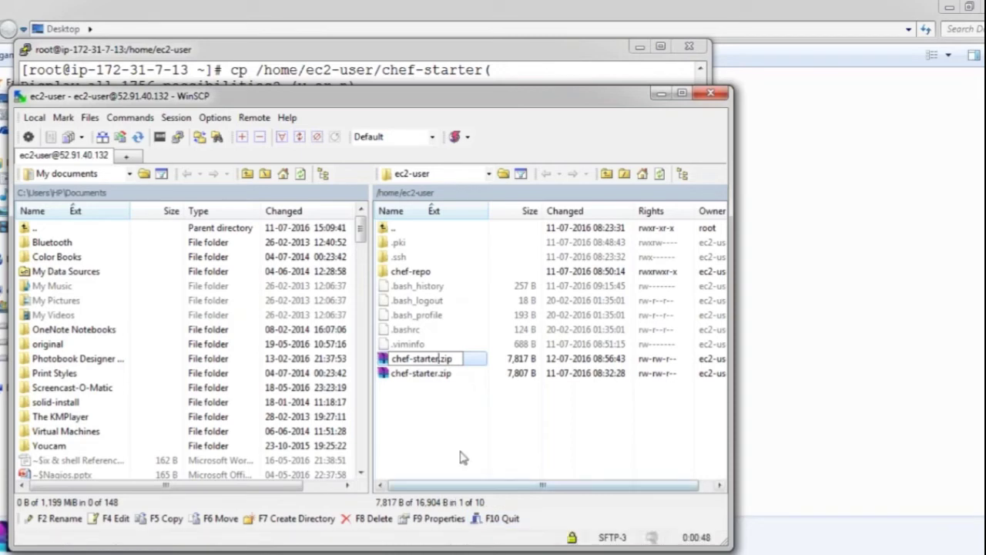
key("Return")
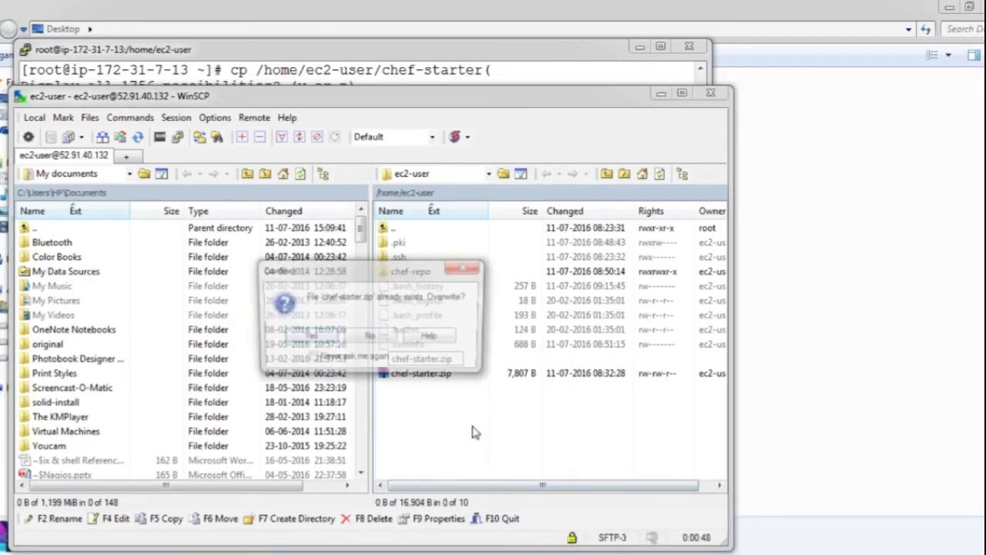
left_click(370, 336)
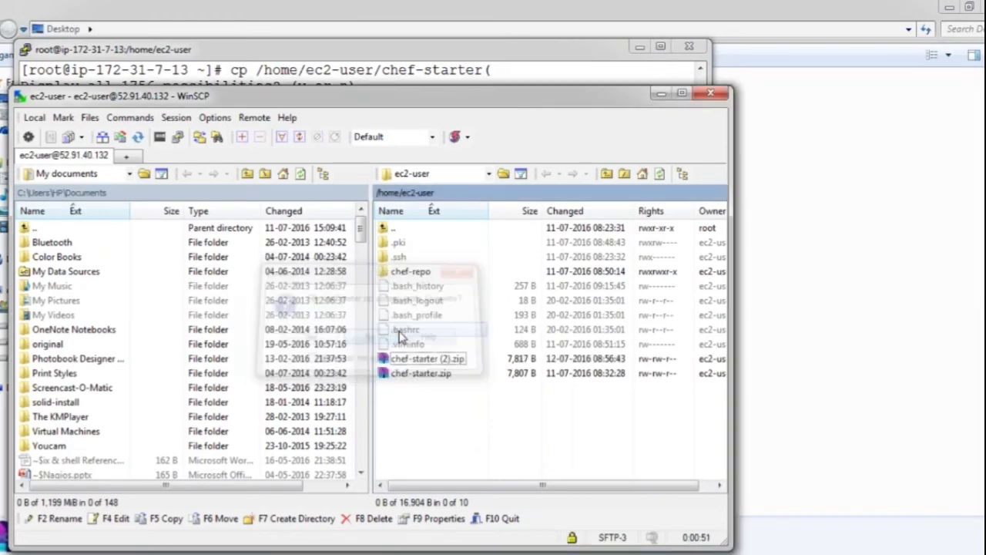
Delete the old chef-starter.zip from /home/ec2-user
left_click(419, 375)
right_click(418, 375)
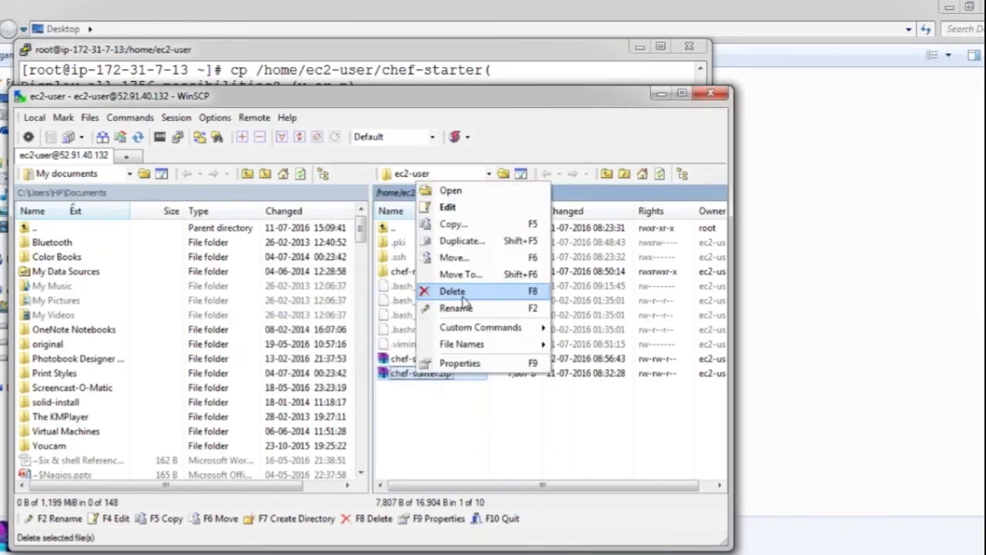
left_click(443, 287)
left_click(300, 341)
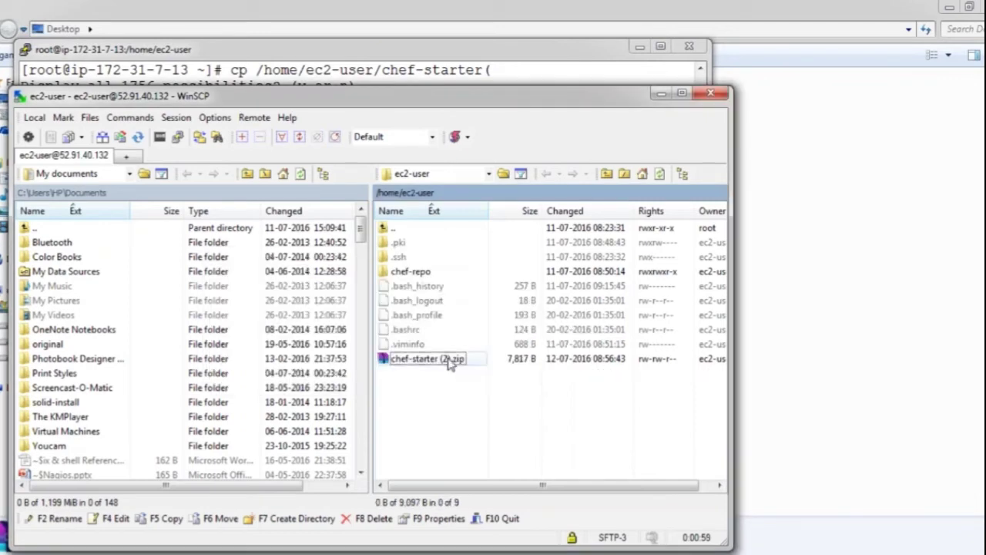
Rename chef-starter (2).zip to chef-starter.zip and minimize WinSCP
right_click(451, 359)
left_click(487, 483)
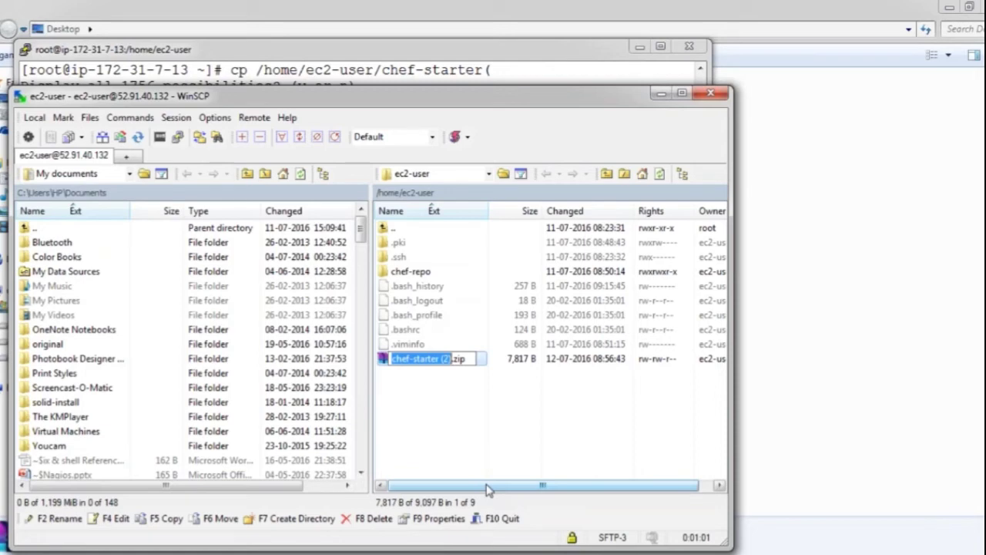
type("chef-starter)")
key("BackSpace")
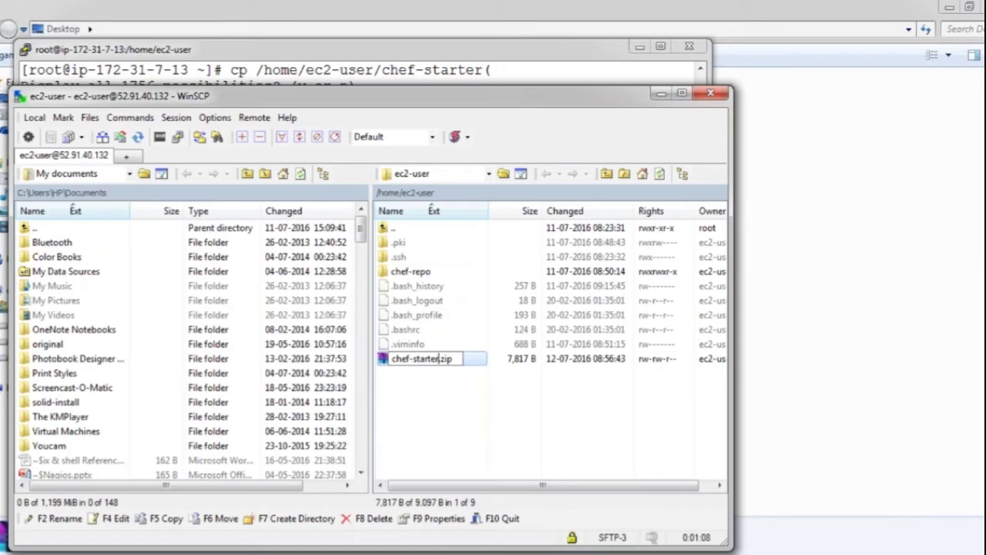
key("Return")
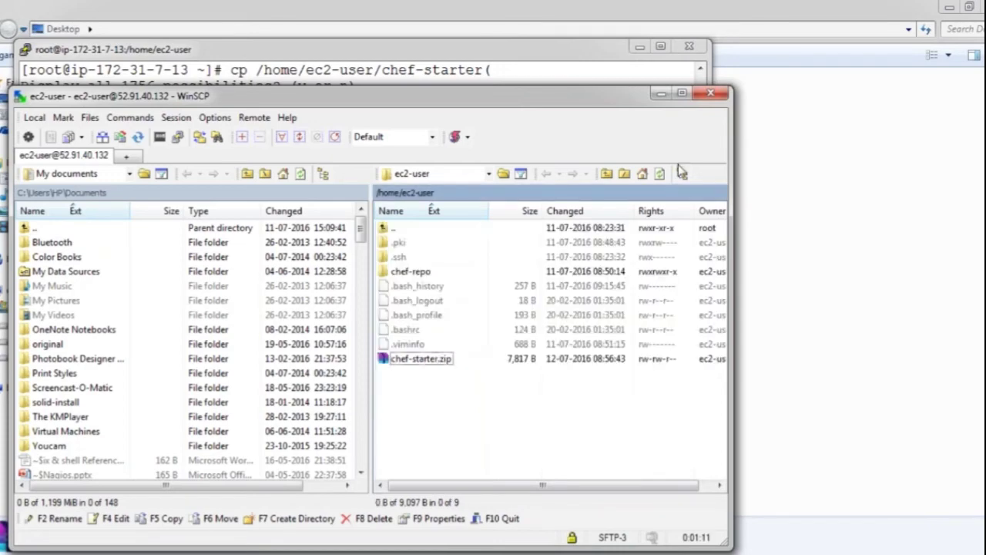
left_click(661, 95)
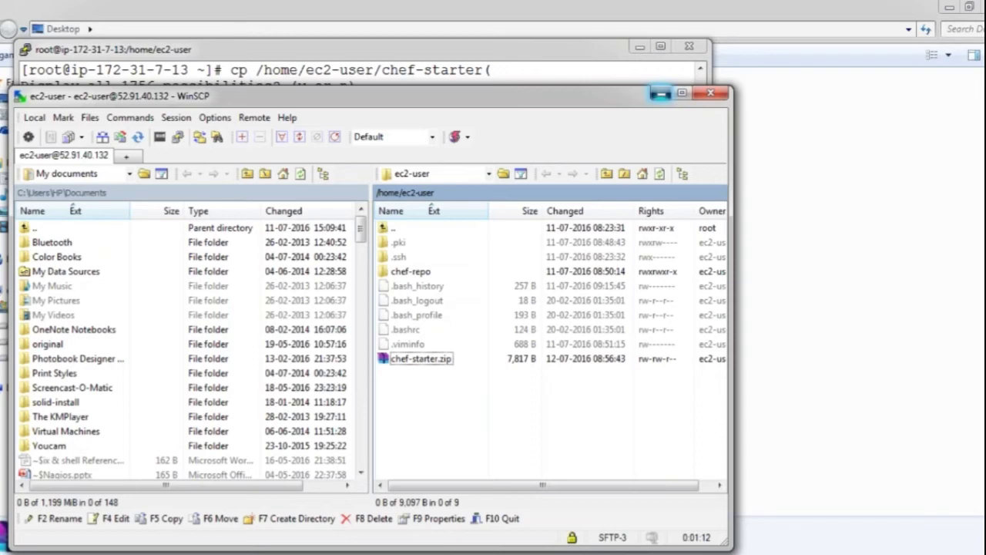
Copy /home/ec2-user/chef-starter.zip into root's home directory and confirm it with ls
type("cd")
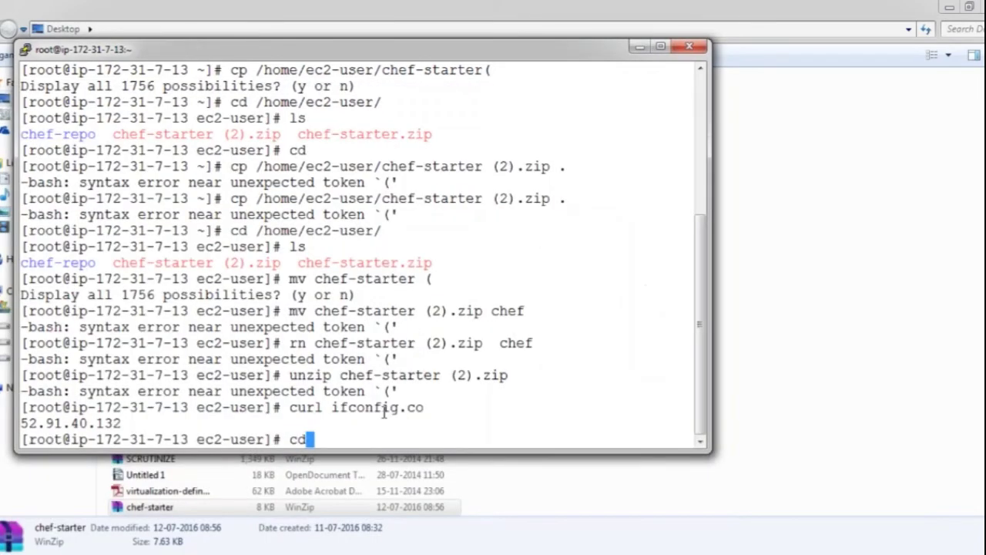
key("Return")
type("cp ")
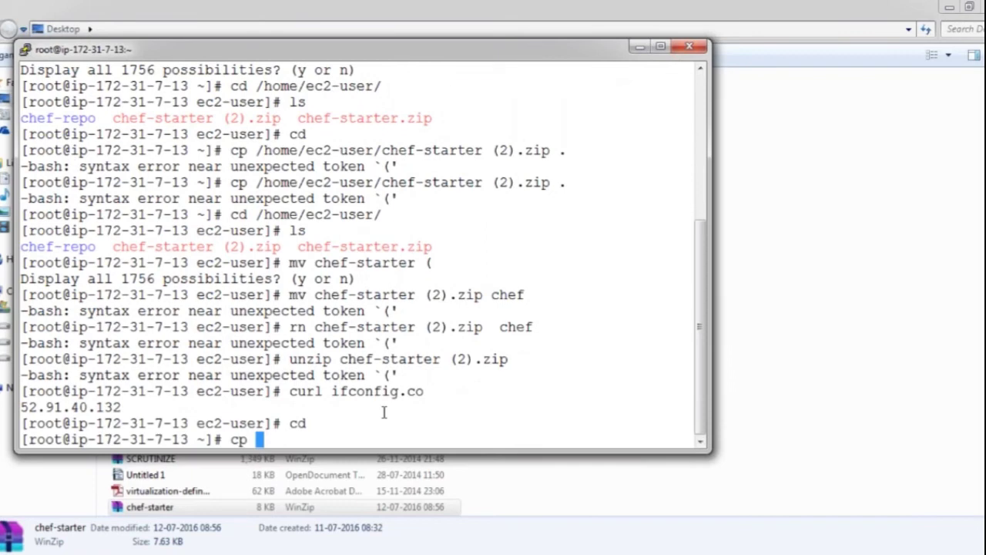
type("/home/e")
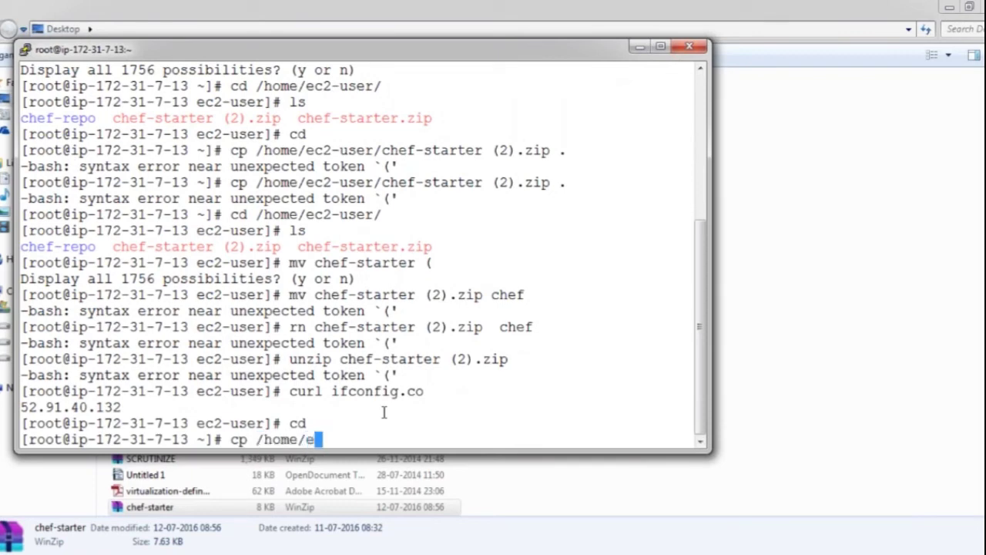
type("c2-user/s")
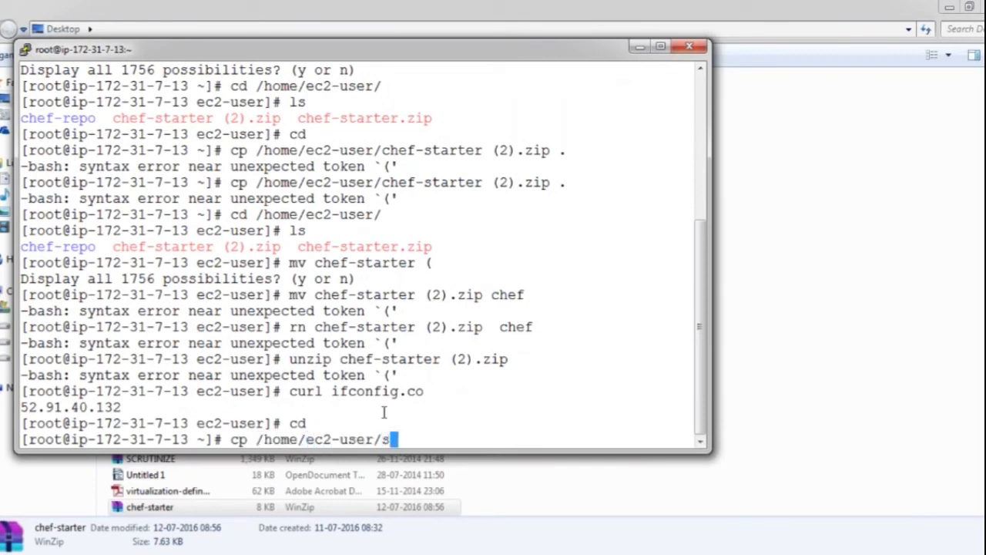
key("BackSpace")
type("c")
type("hef-")
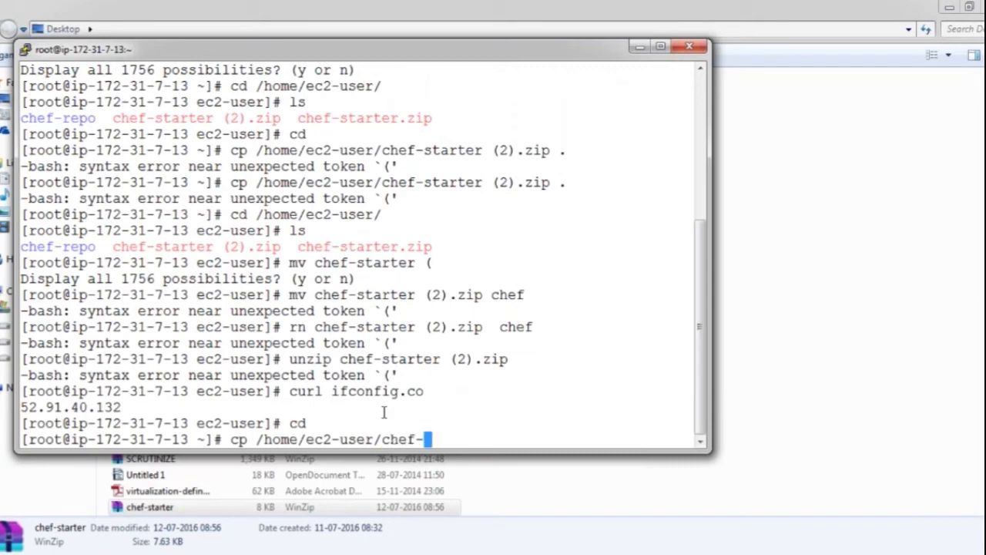
type("starter.zip .")
key("Return")
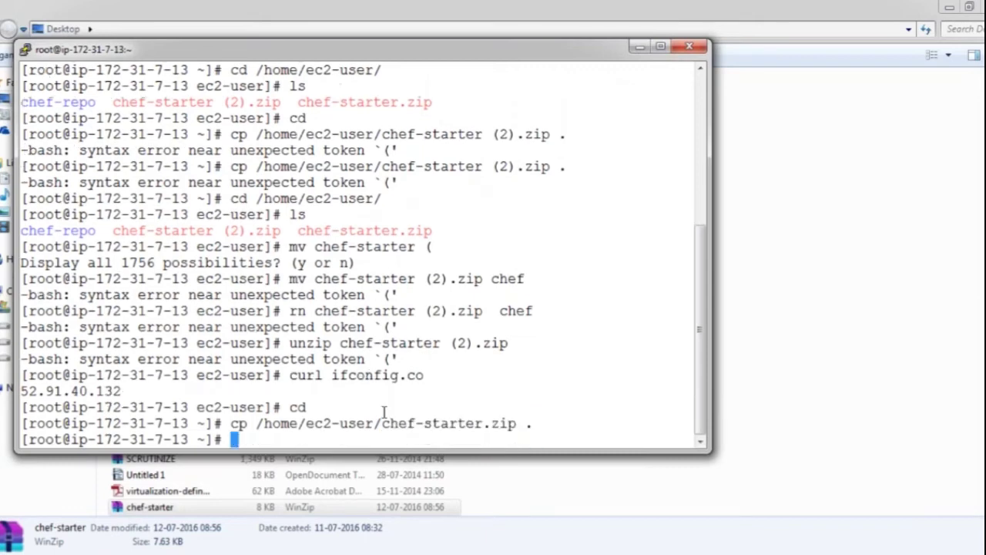
type("ls")
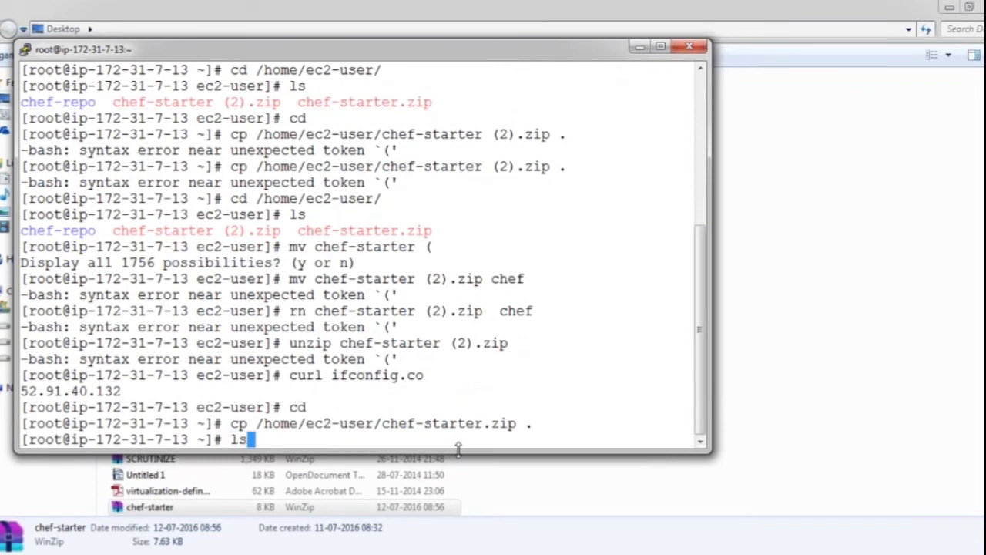
key("Return")
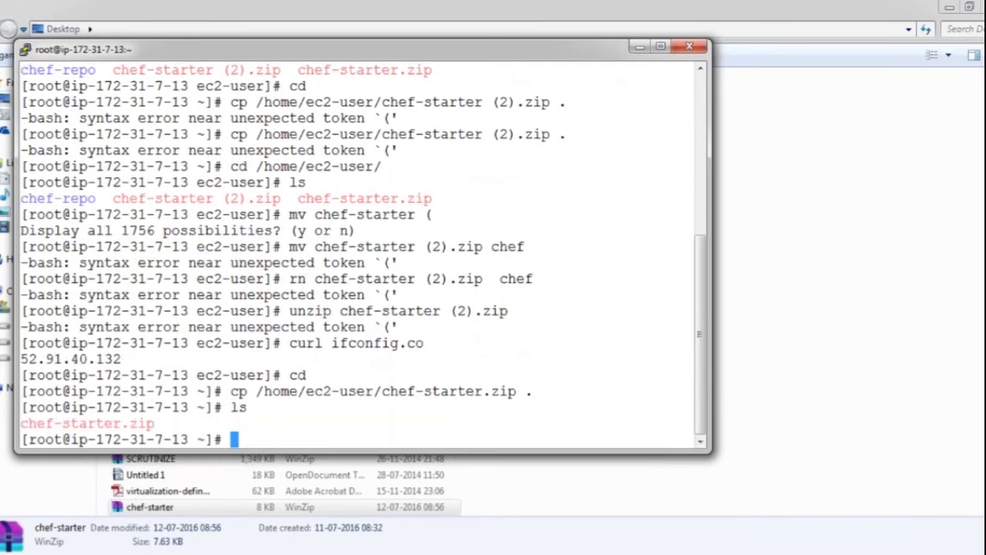
Glance at the WinSCP file window, then return to the server terminal
mouse_move(516, 552)
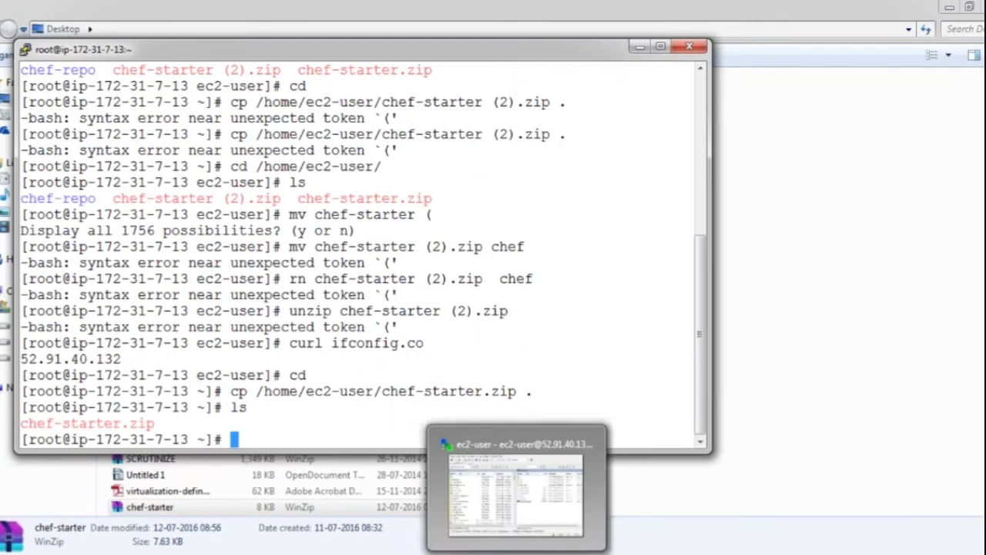
left_click(516, 493)
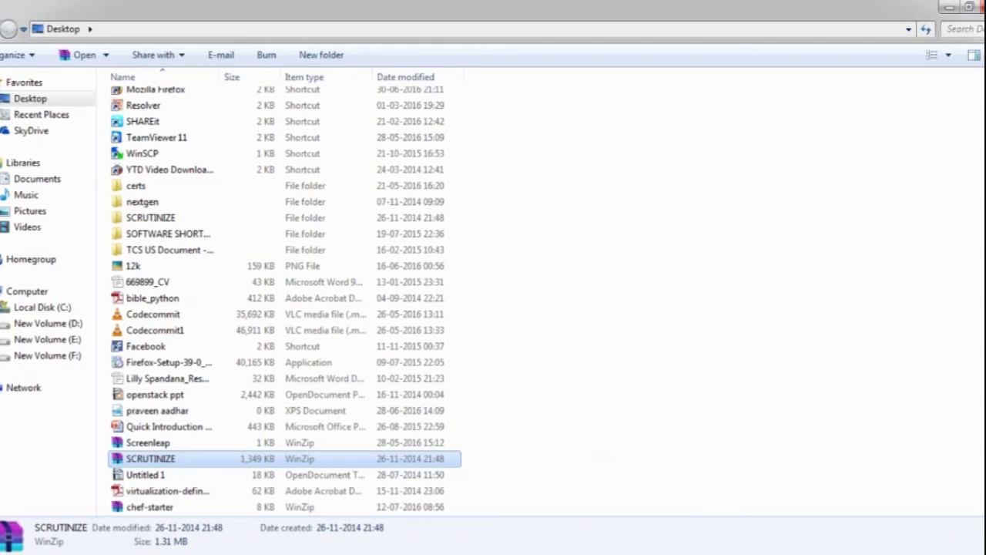
key("alt+Tab")
Unzip chef-starter.zip and list home to see the new chef-repo folder
type("un")
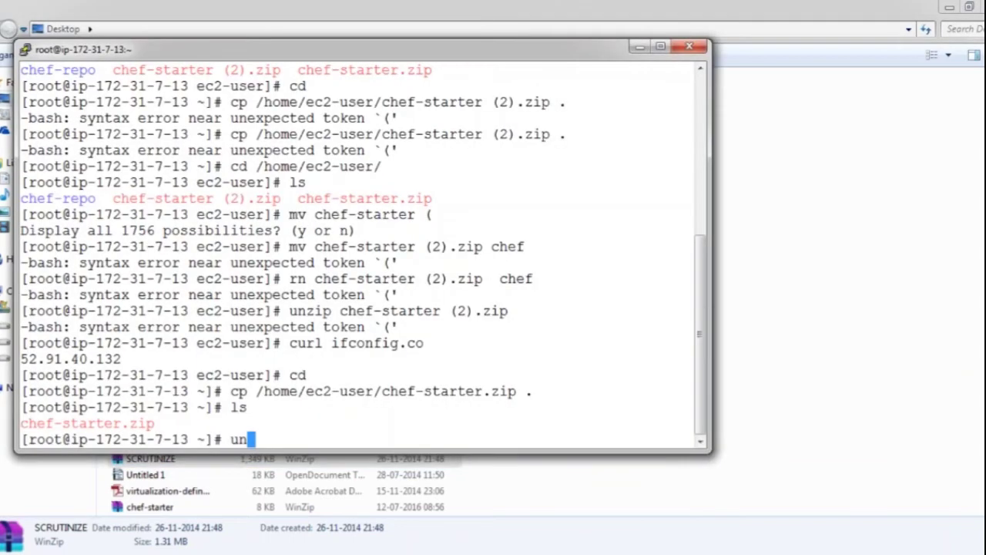
type("zip chef-starter.zip")
key("Return")
type("ls")
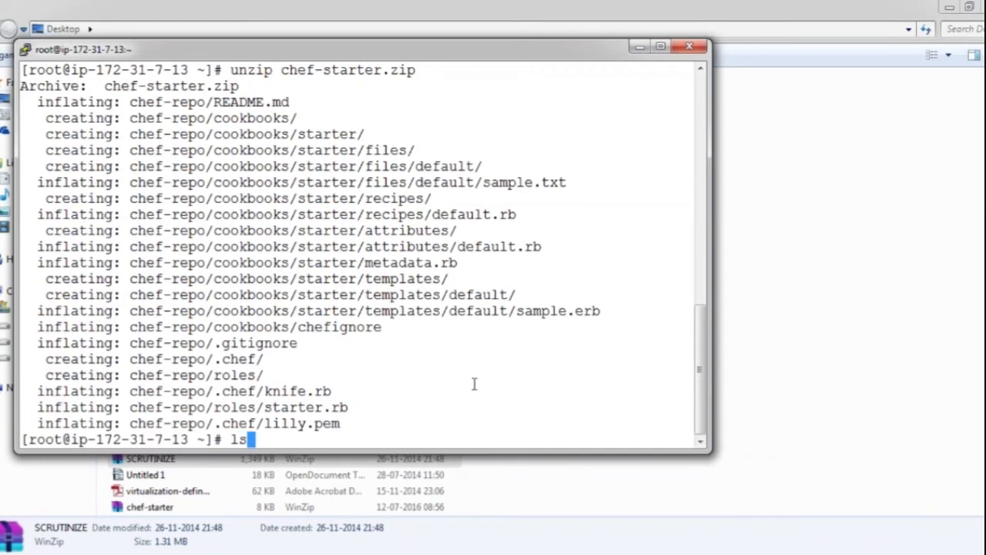
key("Return")
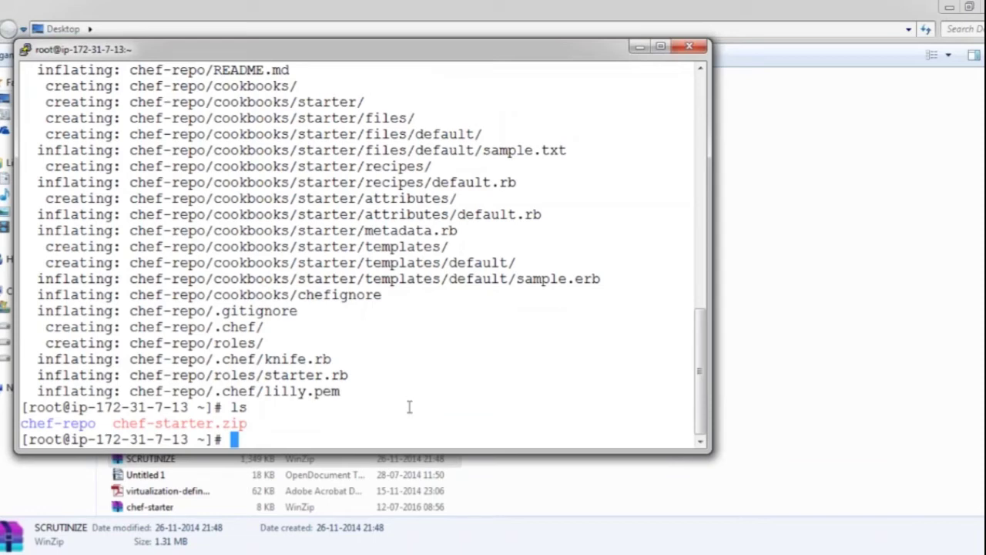
List chef-repo's contents including the hidden .chef folder, then list home with ls -a
type("cd ch")
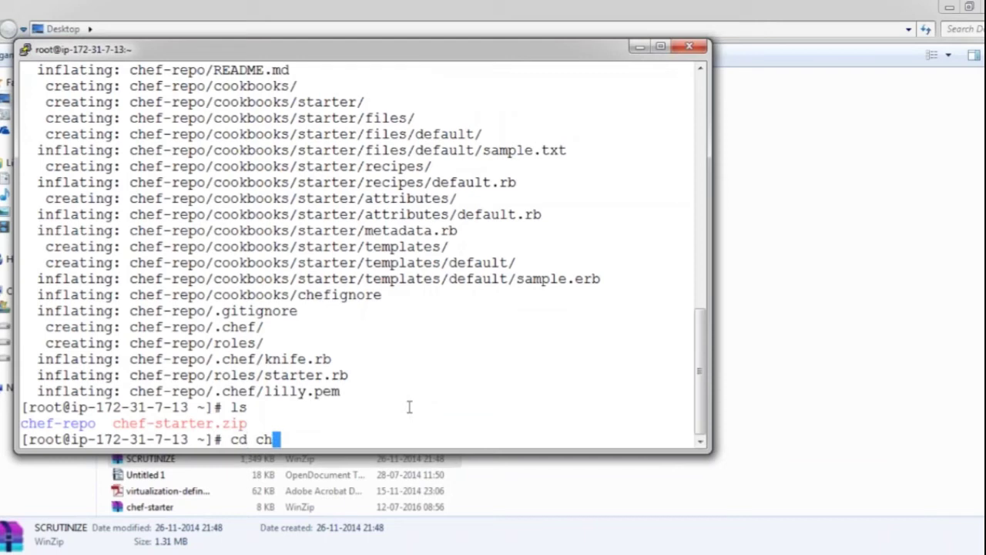
type("ef-r")
key("Tab")
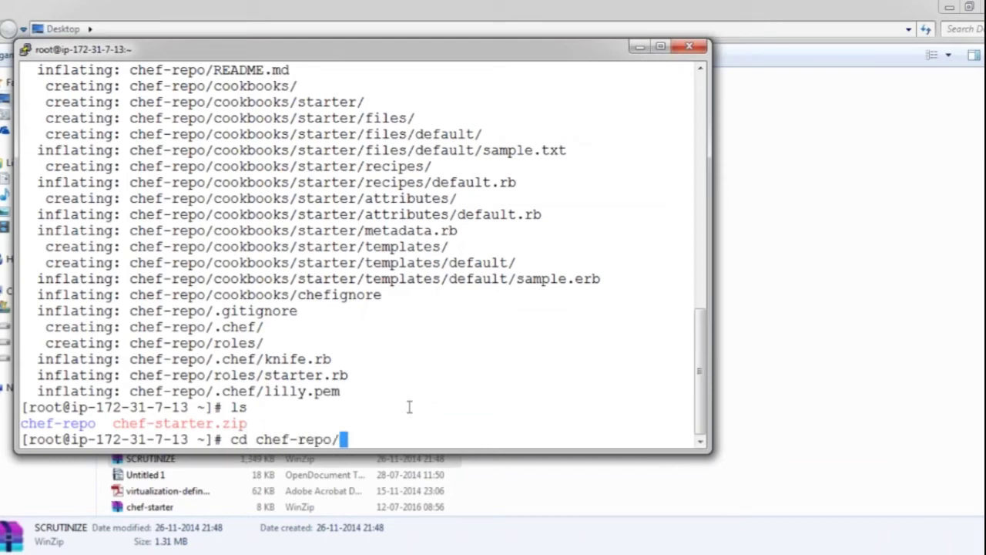
key("Return")
type("ls")
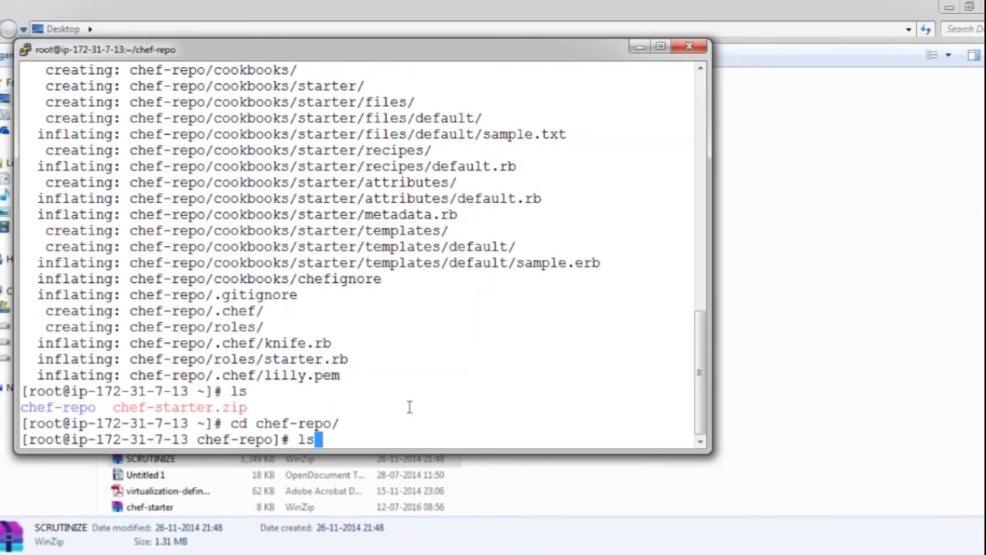
key("Return")
type("ls -a")
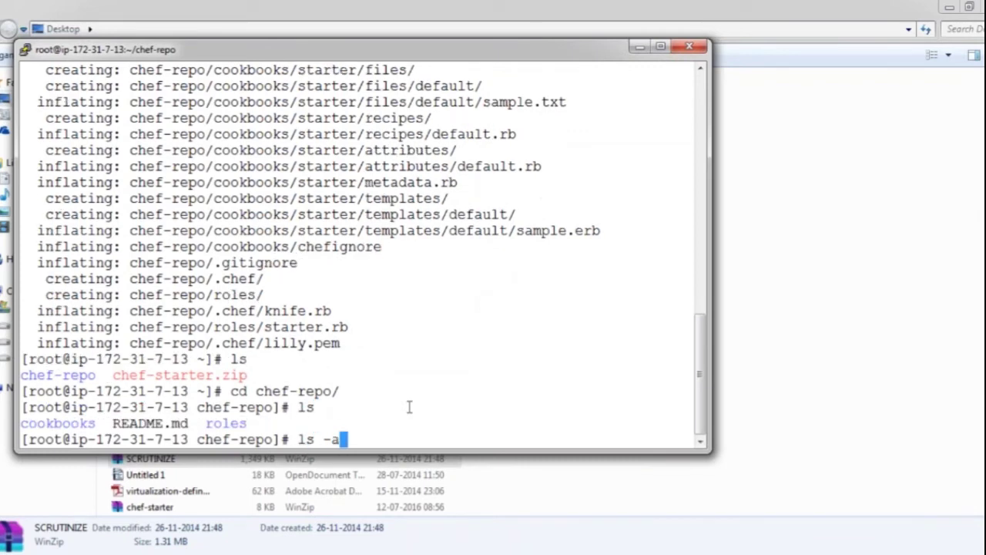
type("cd ..")
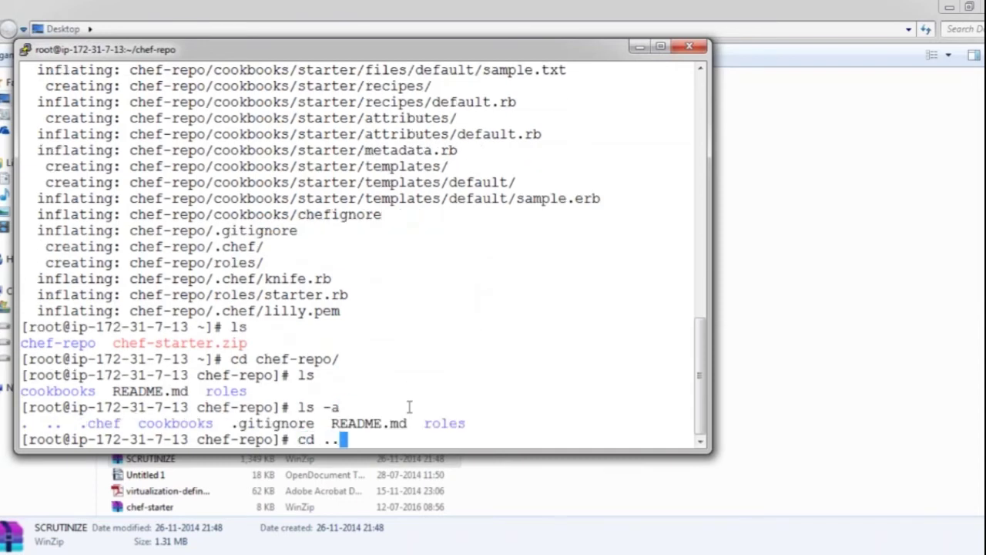
key("Return")
type("ls ")
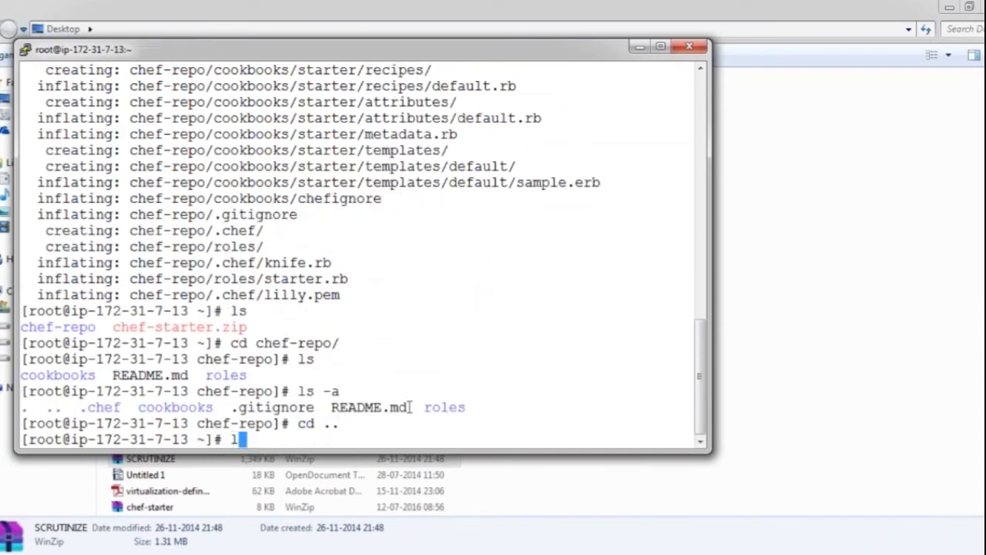
type("-a")
key("Return")
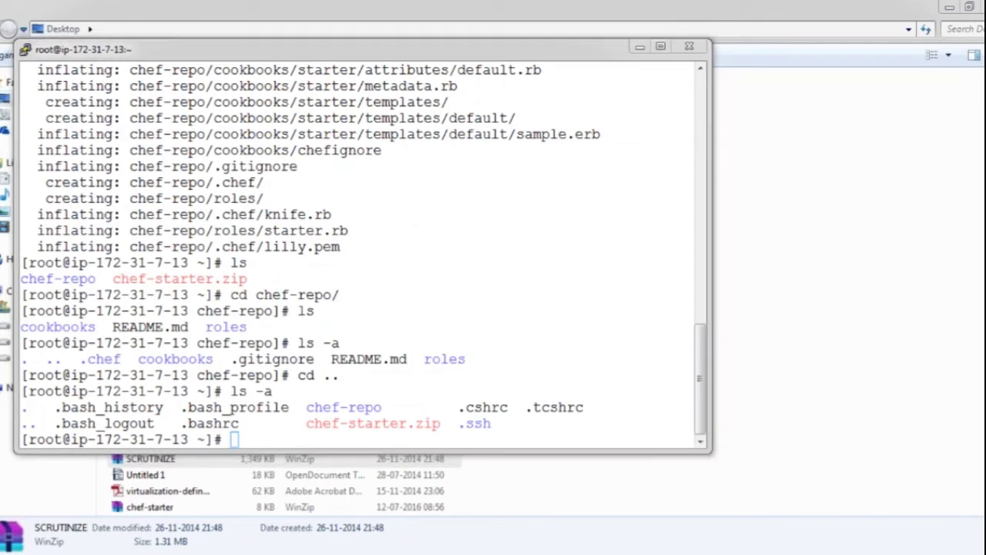
mouse_move(312, 520)
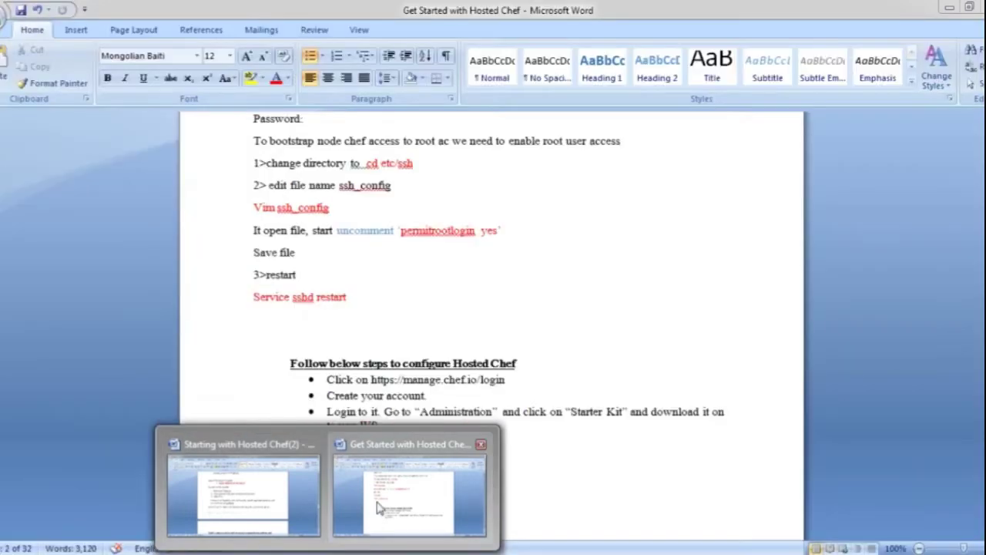
Copy the curl -L install.sh | sudo bash line from Word and run it in PuTTY to install Chef
left_click(378, 507)
key("Down")
key("Down")
key("Down")
key("Down")
key("Down")
key("Down")
key("Down")
key("Down")
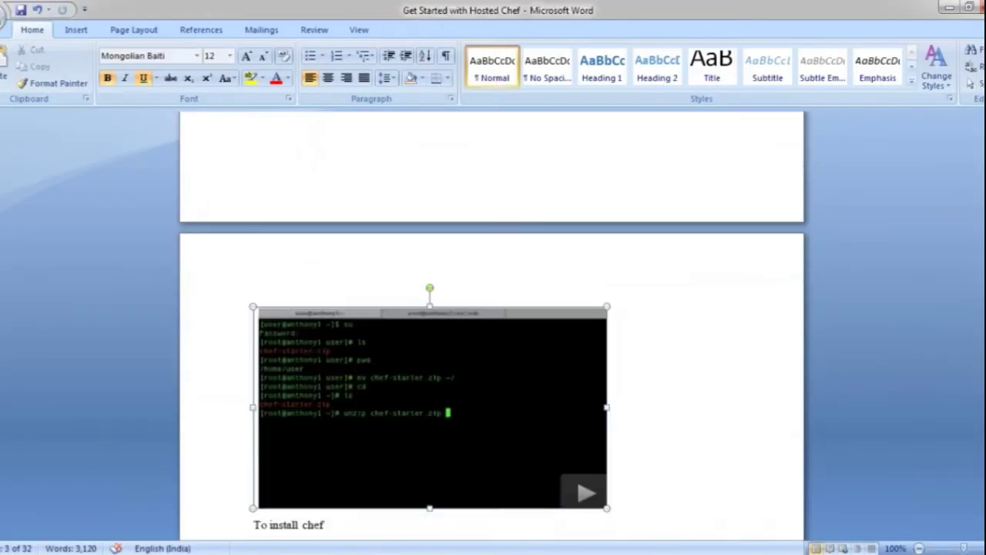
key("Down")
key("Down")
key("Down")
key("Down")
key("Down")
key("Down")
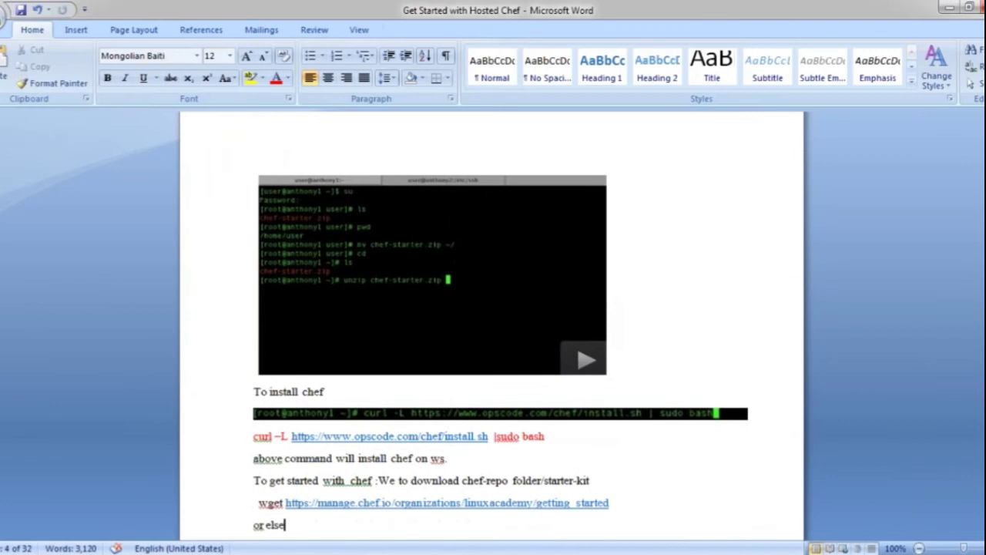
key("Down")
key("Down")
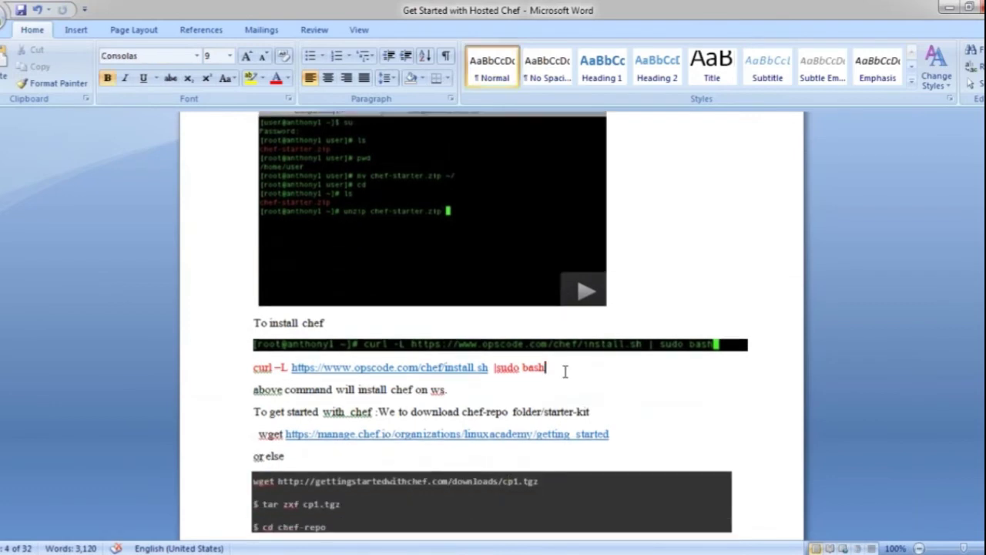
left_click_drag(549, 367, 253, 367)
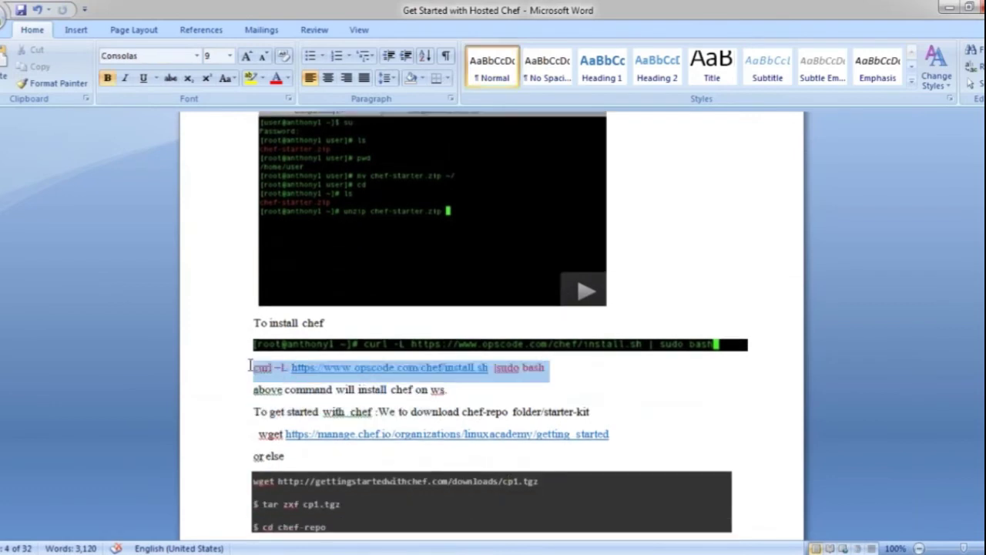
key("ctrl+c")
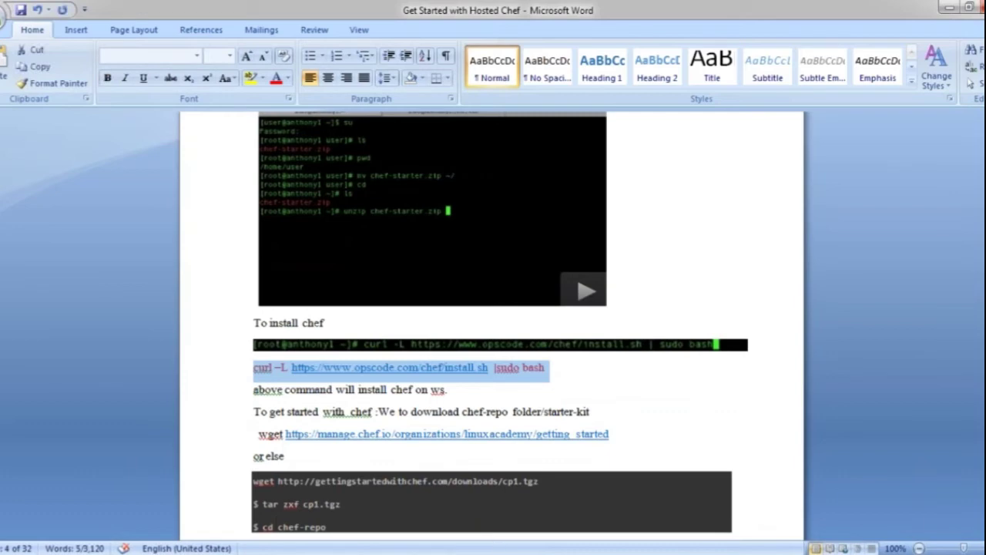
key("alt+Tab")
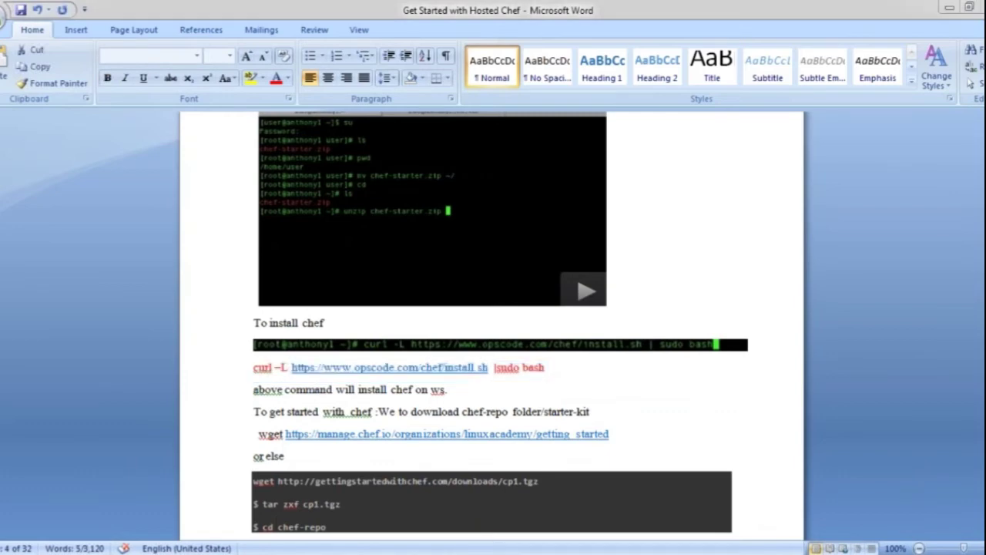
right_click(442, 315)
key("Return")
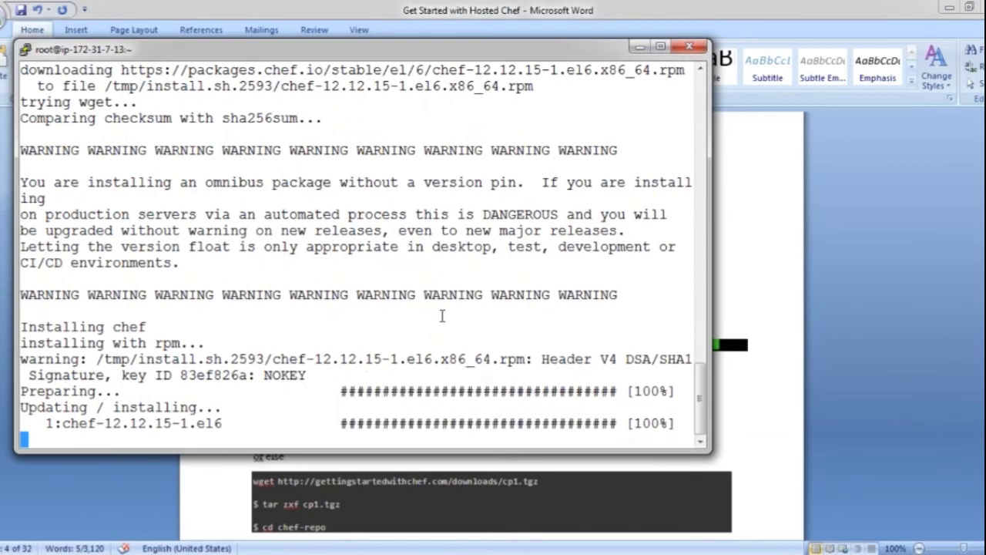
Redo the chef-repo, knife and knife.rb notes in Word, then begin 'cd chef-' in PuTTY
key("alt+Tab")
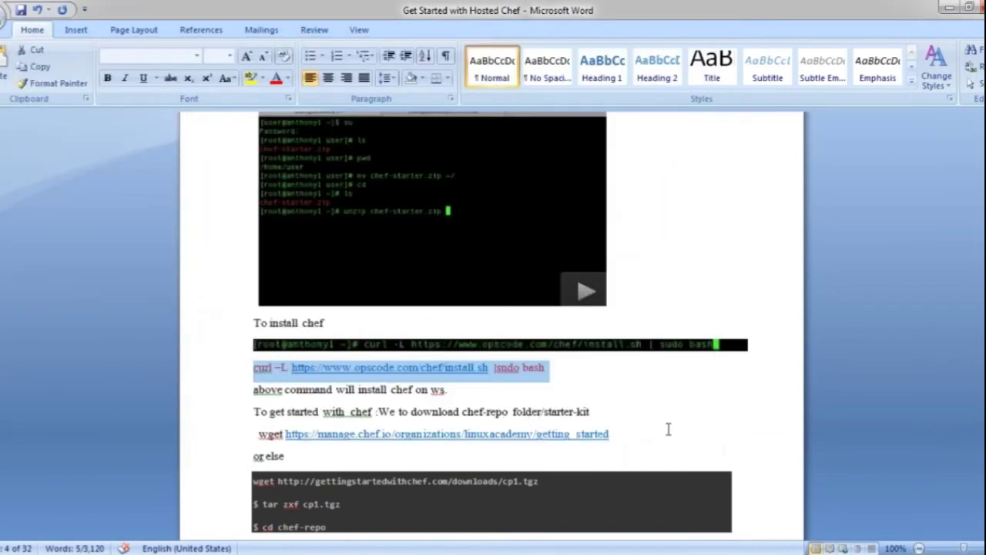
left_click(610, 433)
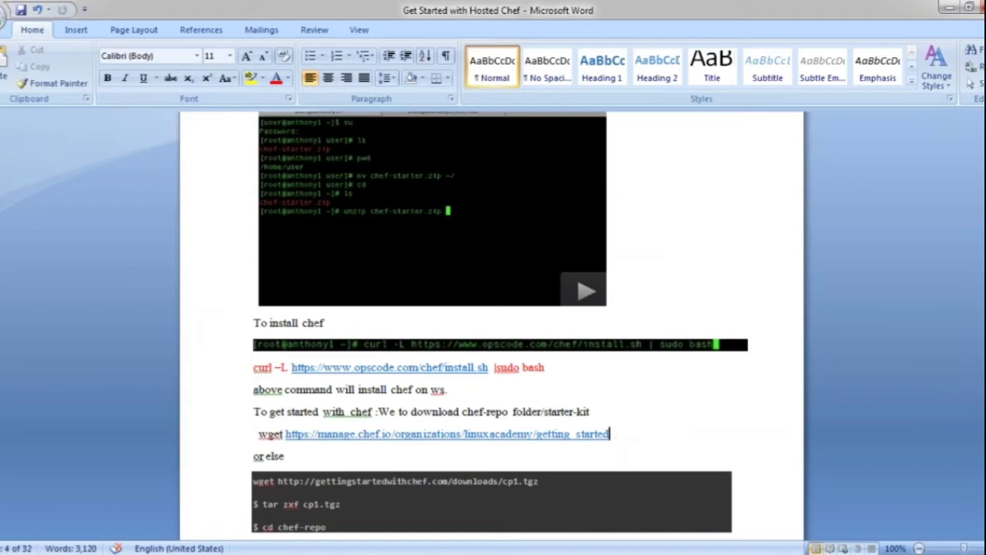
left_click(540, 481)
key("Down")
key("Down")
key("ctrl+y")
key("ctrl+y")
key("ctrl+y")
key("ctrl+y")
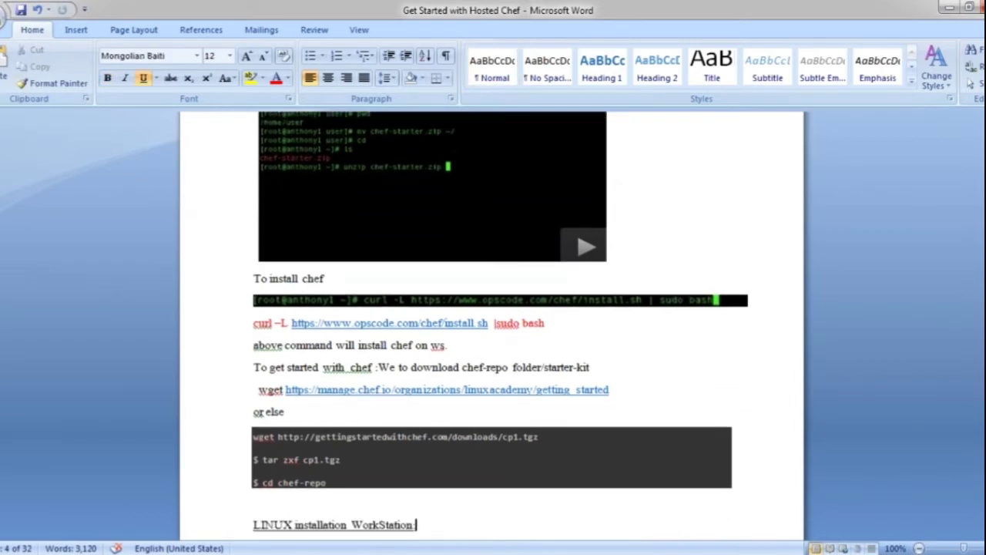
key("ctrl+y")
key("ctrl+y")
key("ctrl+y")
key("ctrl+y")
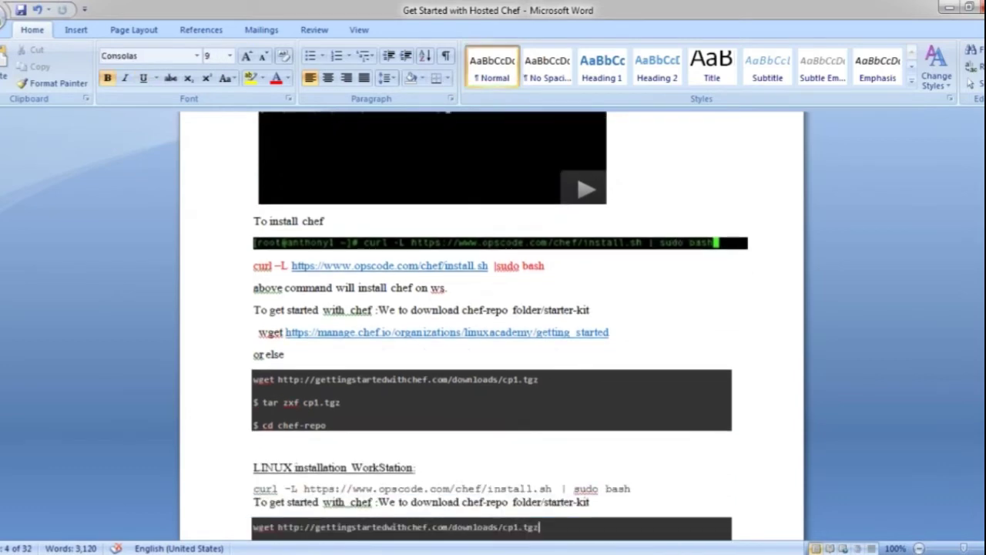
key("ctrl+y")
key("ctrl+y")
key("ctrl+y")
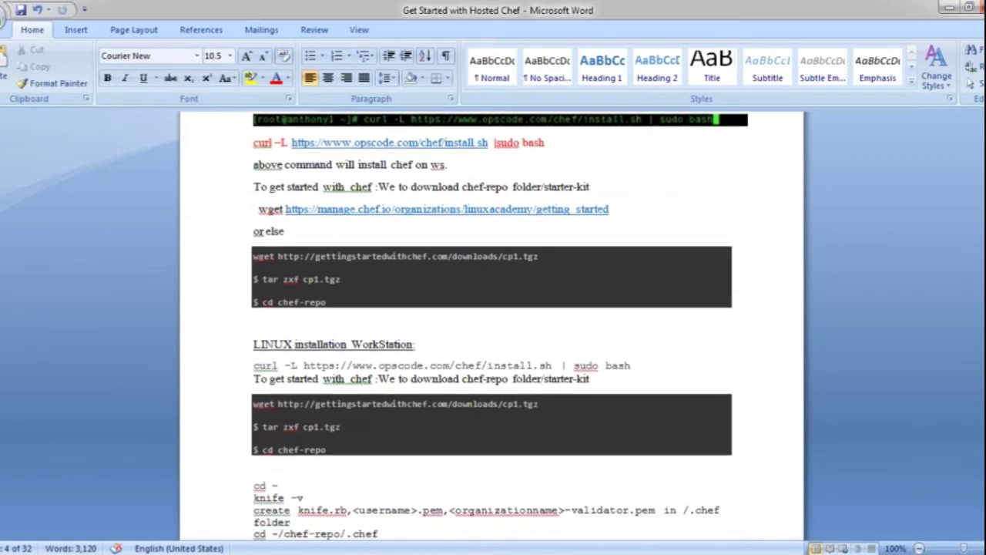
key("ctrl+y")
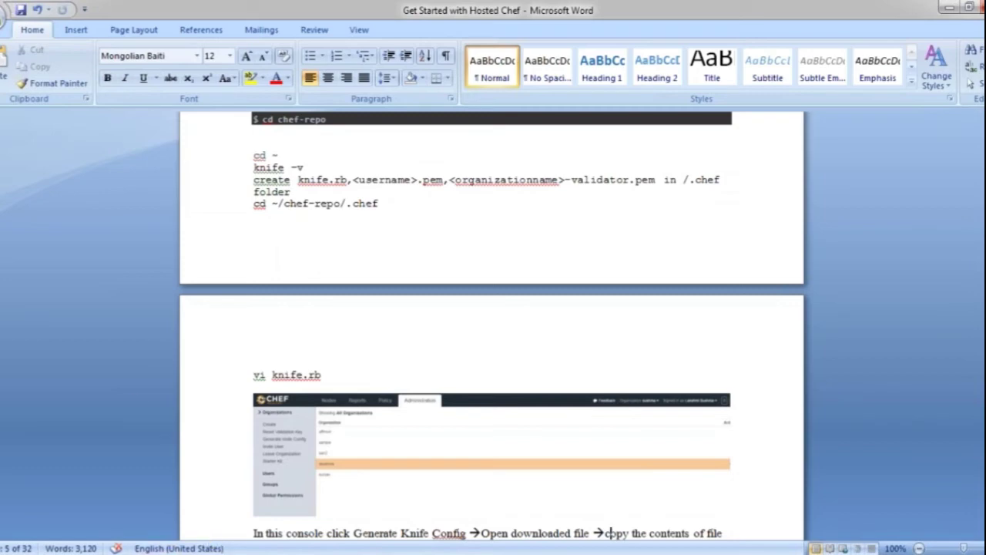
key("alt+Tab")
type("cd chef-")
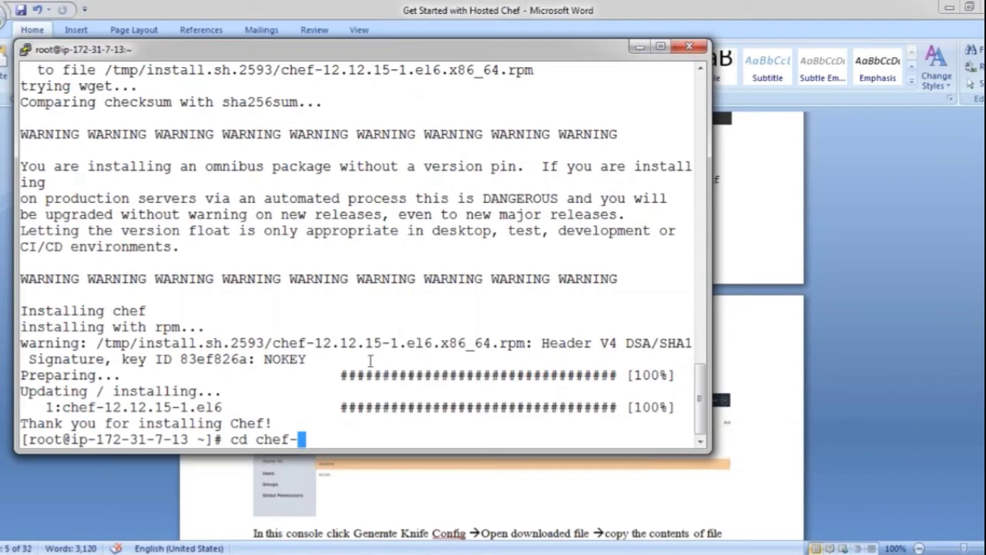
Change into chef-repo/ and list its contents, including hidden files
key("Tab")
key("Tab")
type("r")
key("Tab")
type("r")
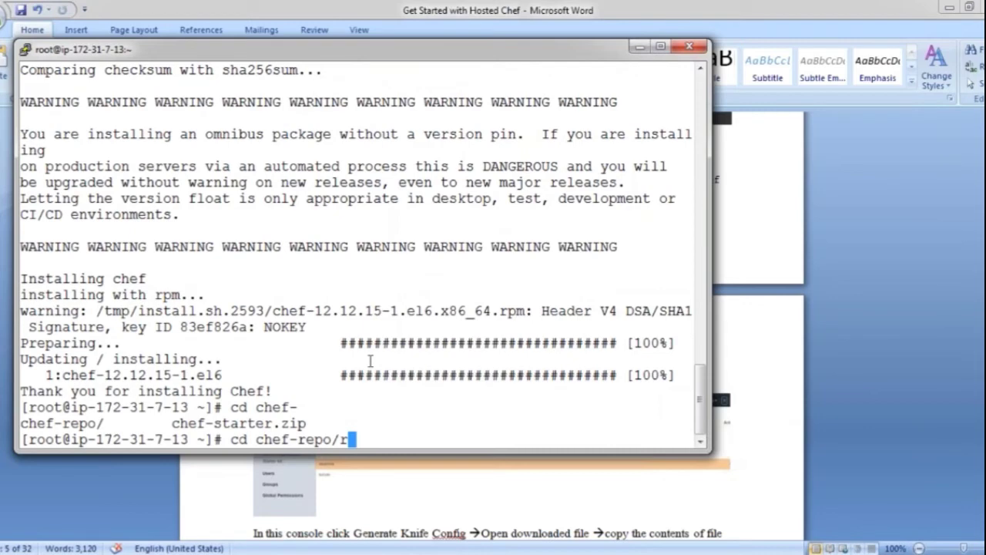
key("Return")
key("Up")
key("BackSpace")
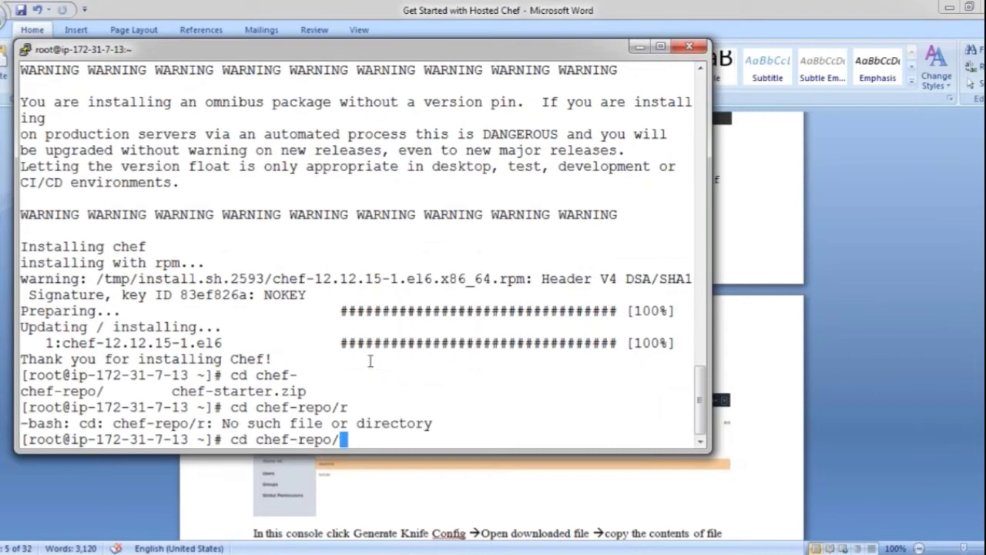
key("Return")
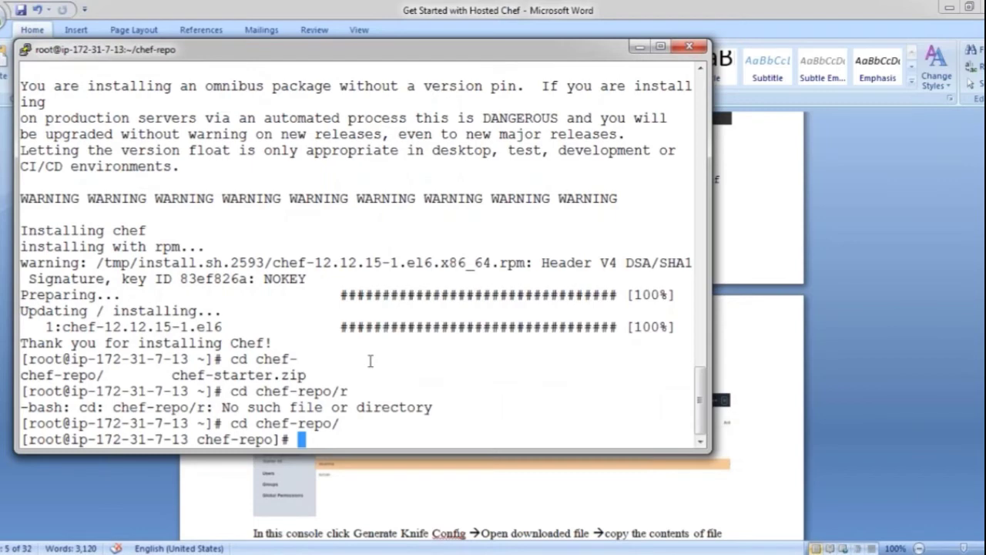
type("ls")
key("Return")
type("ls -a")
key("Return")
Enter the .chef folder and list it, showing the user .pem key and knife.rb
type("cd .chef/")
key("Tab")
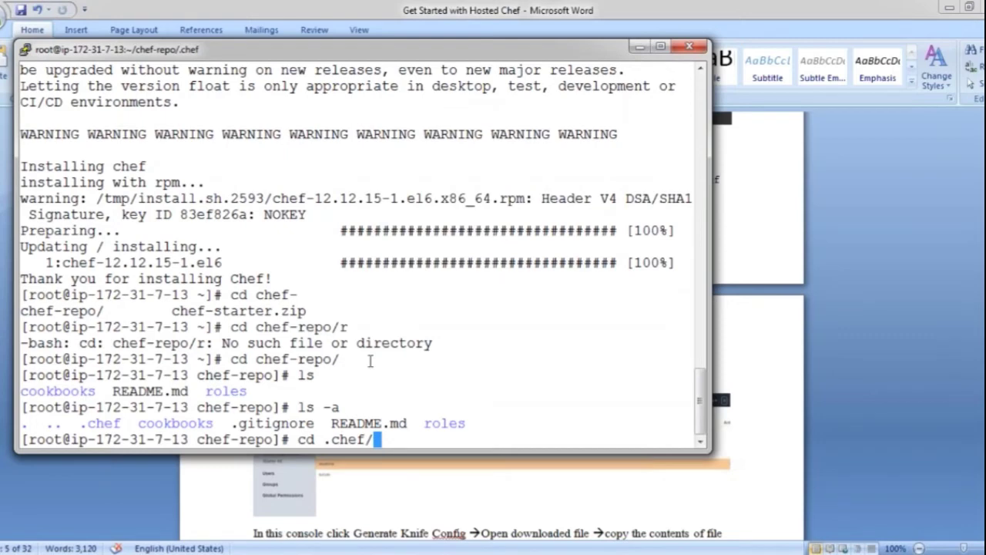
key("Return")
type("ls -a")
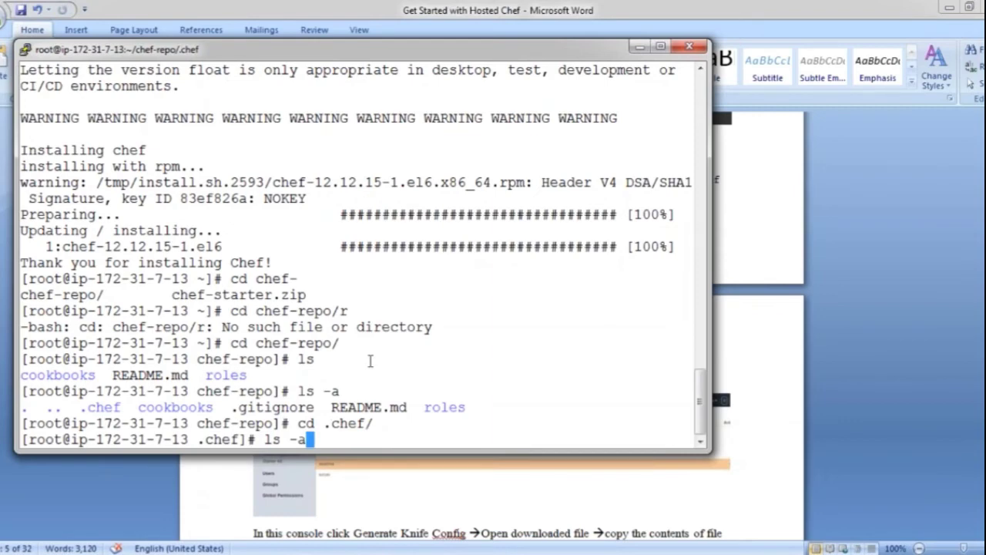
key("Return")
double_click(198, 424)
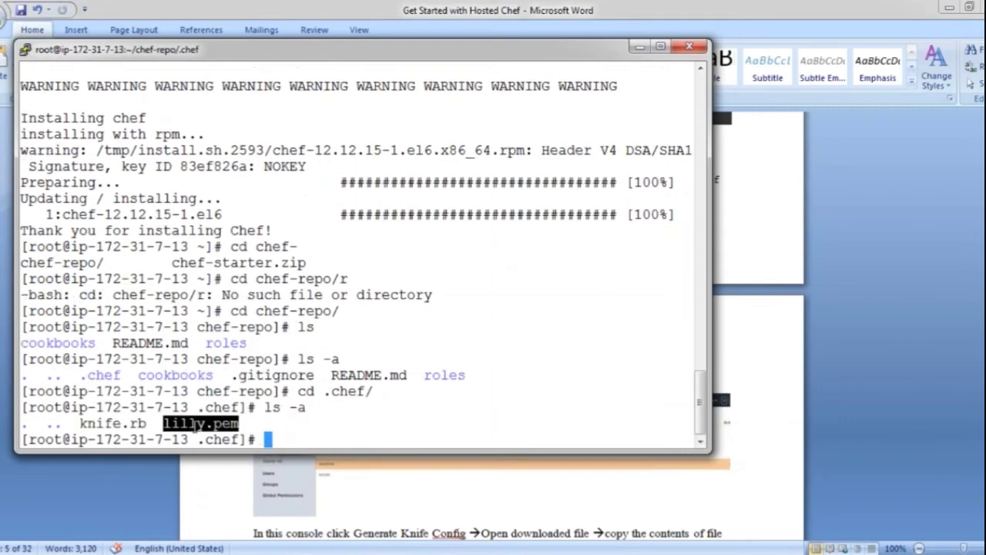
double_click(133, 423)
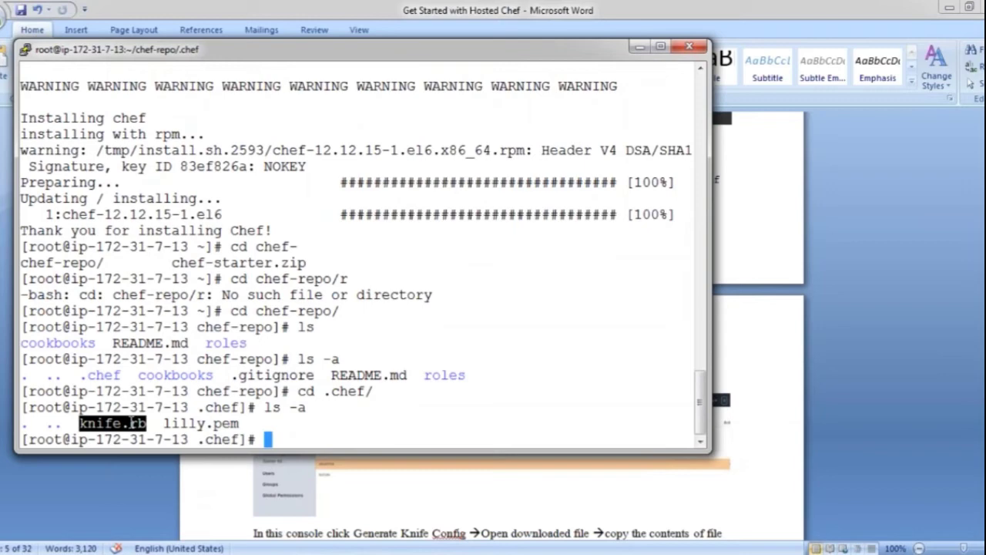
Open knife.rb in vi
type("vi kn")
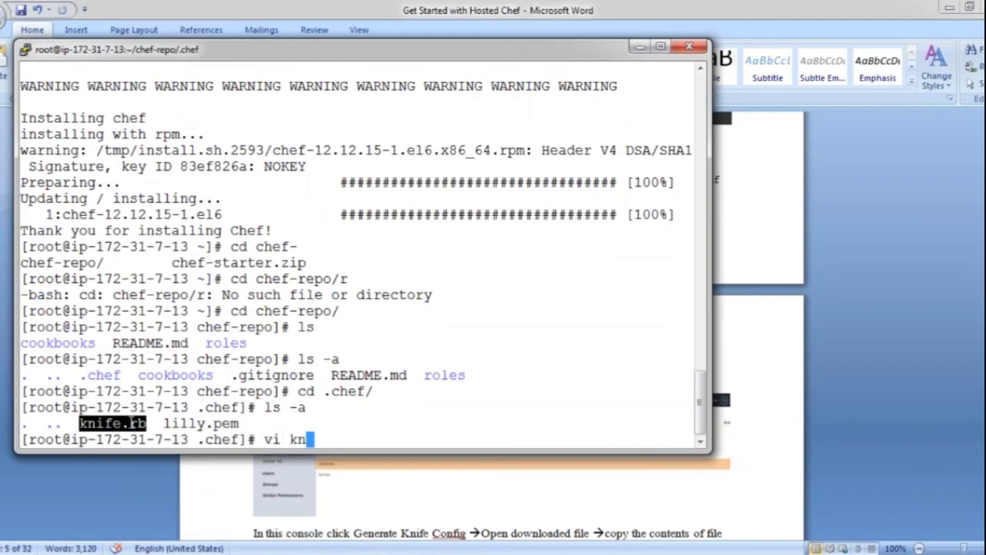
type("i")
key("Tab")
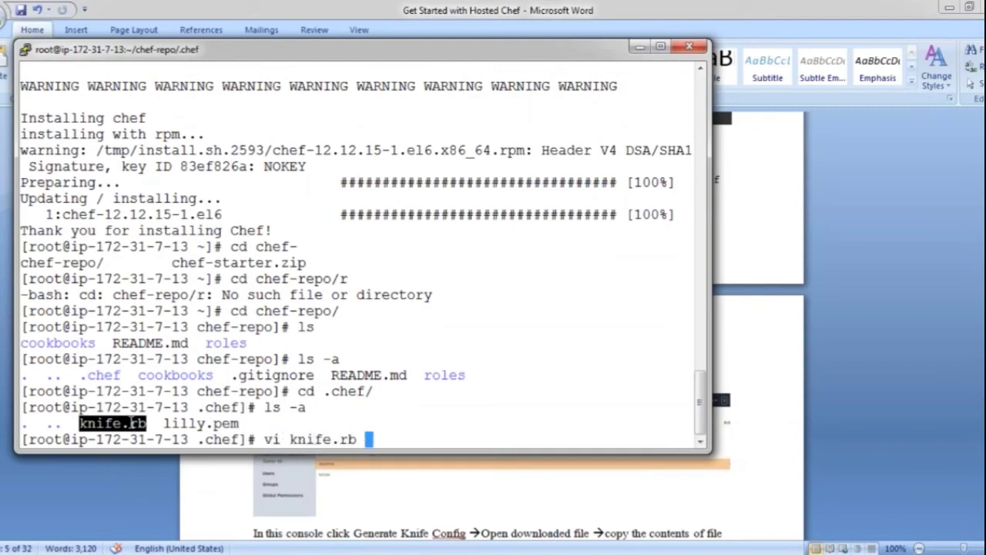
key("Return")
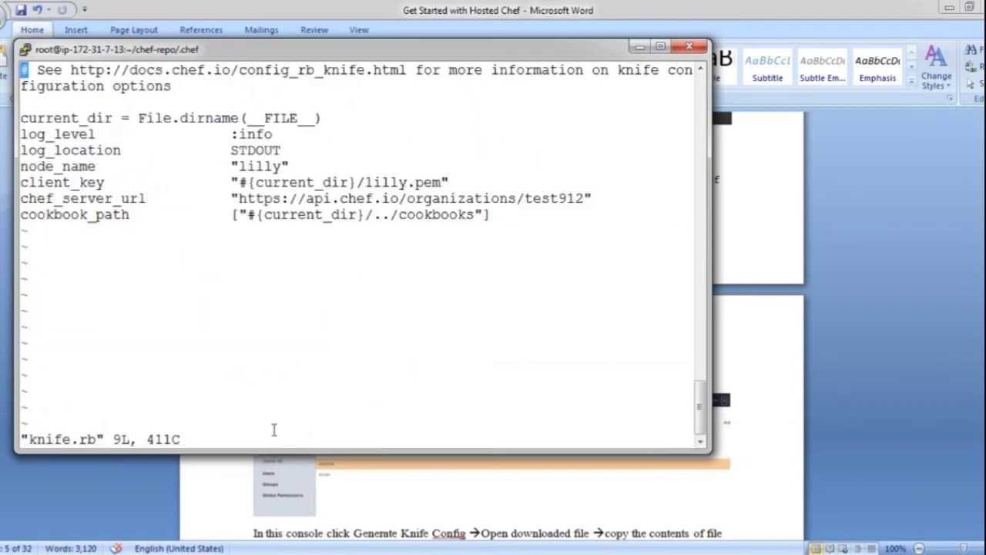
Highlight knife.rb's node_name and client_key lines, then minimize PuTTY to reveal the Word notes
double_click(266, 165)
left_click(266, 165)
double_click(270, 184)
left_click(271, 184)
left_click(268, 176)
double_click(266, 166)
triple_click(268, 185)
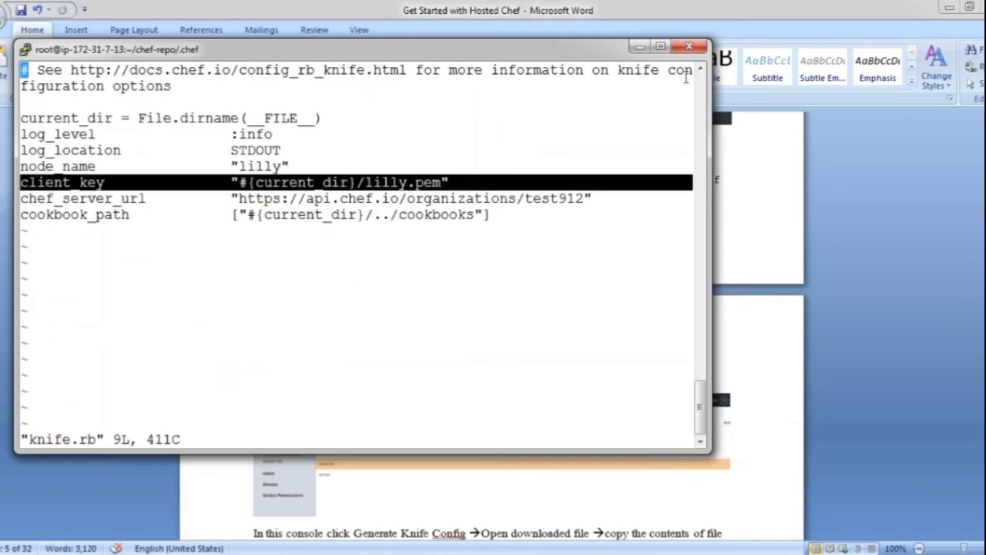
left_click(636, 48)
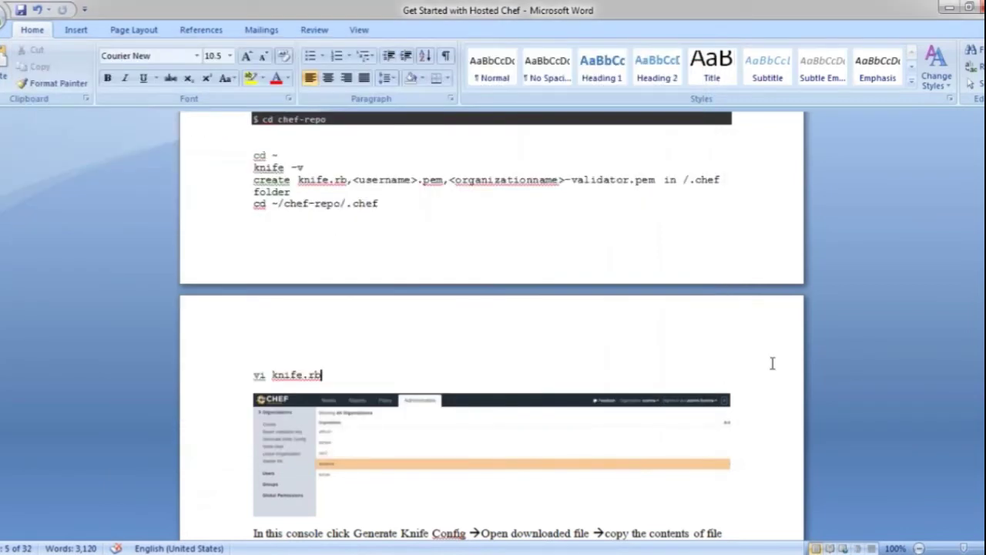
Find and select the <organization name>-validator.pem instruction in the Word notes
key("Down")
key("Down")
key("Down")
key("Down")
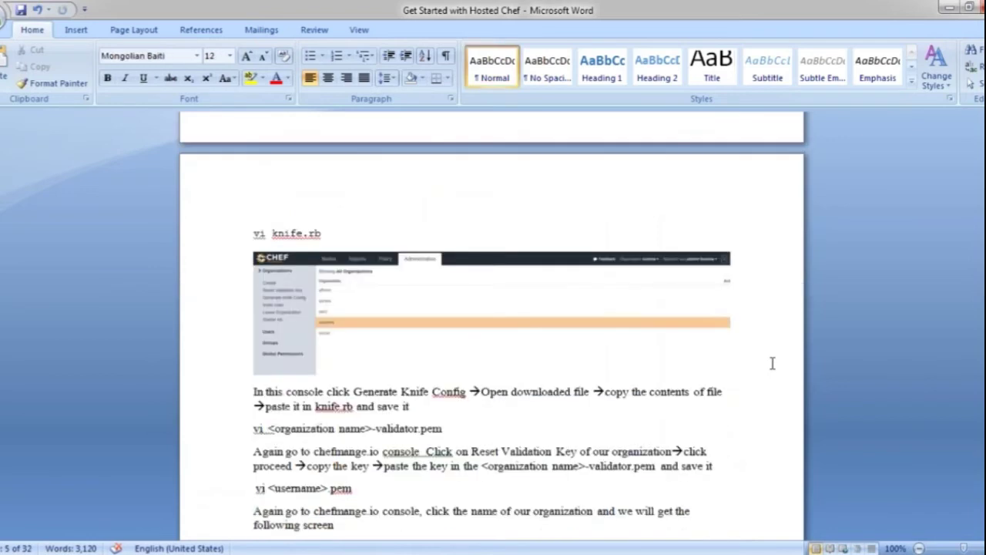
key("Down")
key("Down")
key("Down")
key("Down")
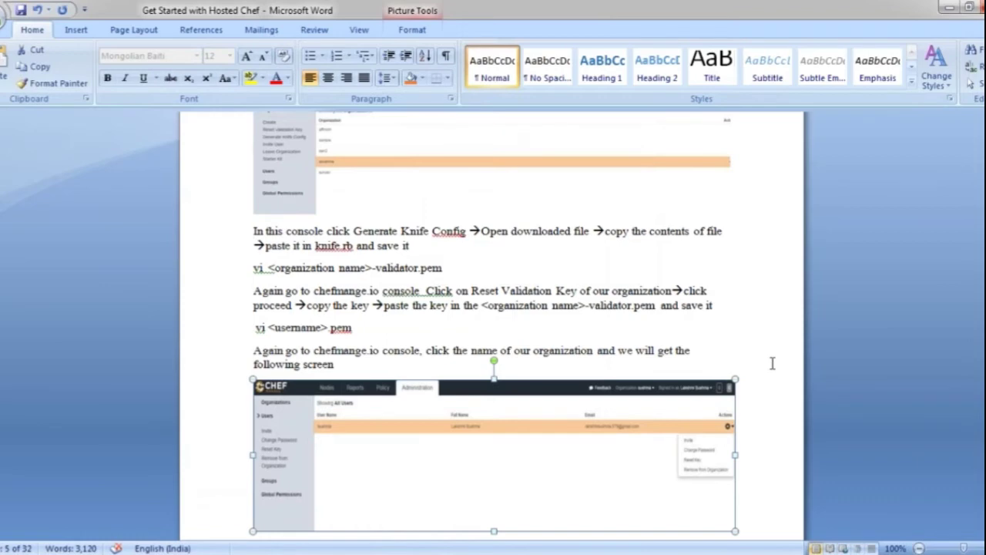
key("Up")
key("Up")
key("Up")
scroll(772, 362, "down", 5)
double_click(397, 244)
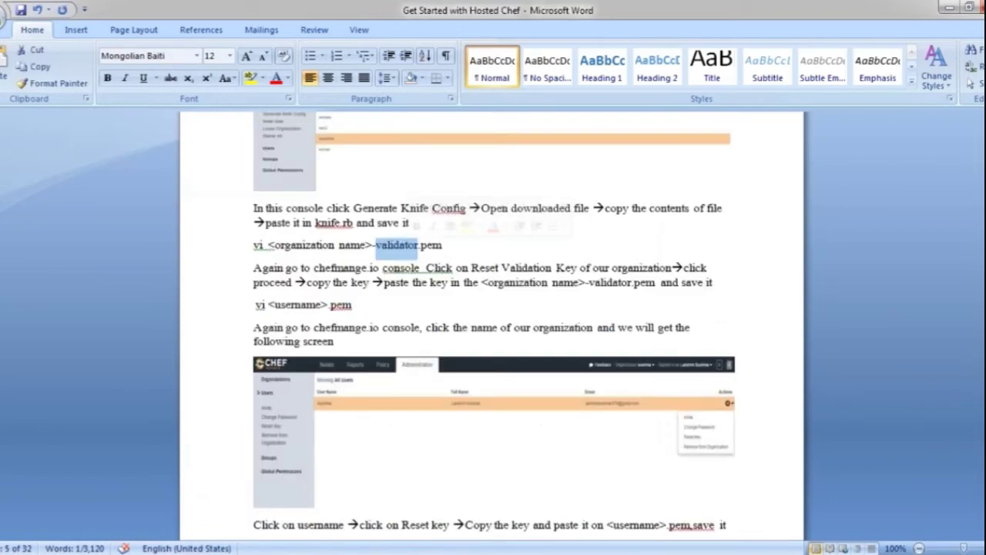
left_click_drag(442, 245, 371, 248)
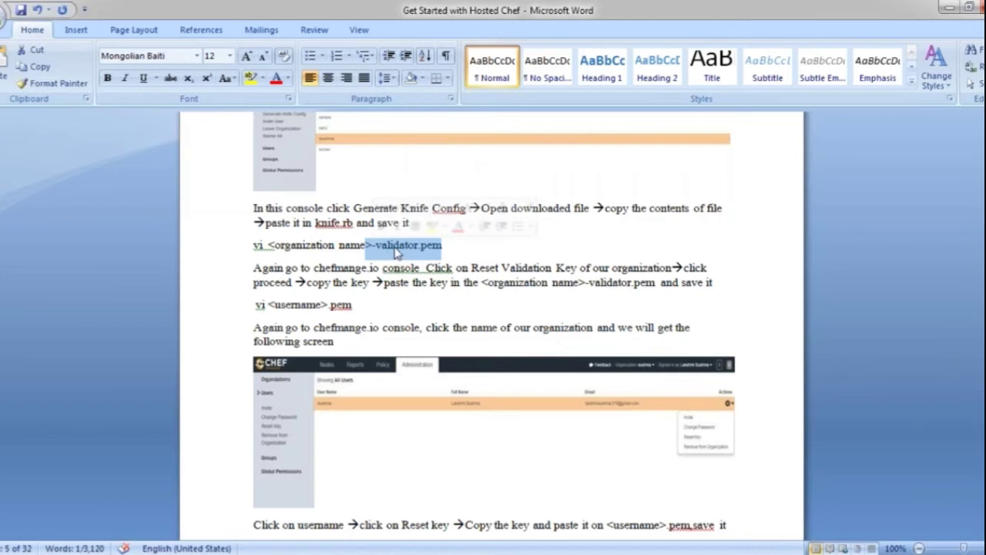
key("End")
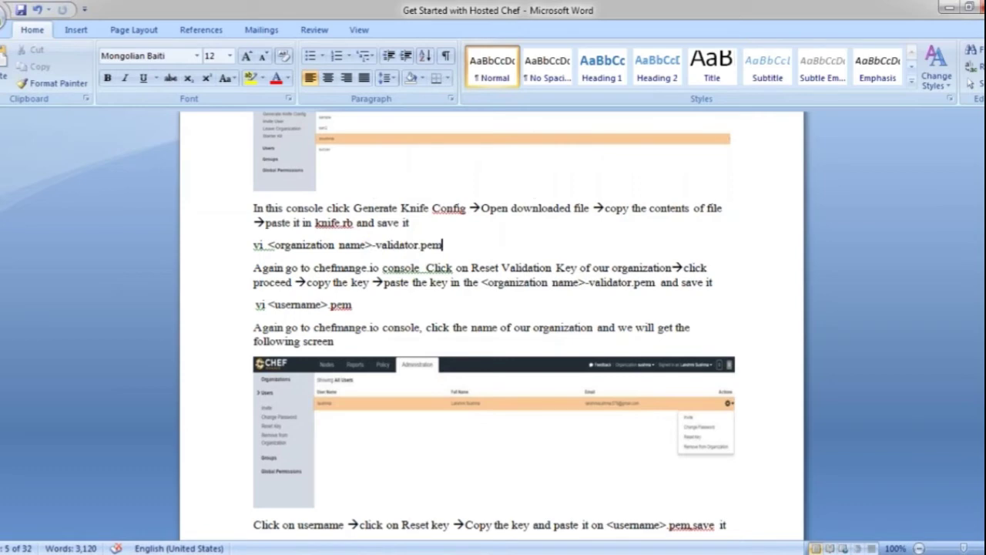
Bring the PuTTY knife.rb vi session back to the front
mouse_move(469, 554)
left_click(469, 551)
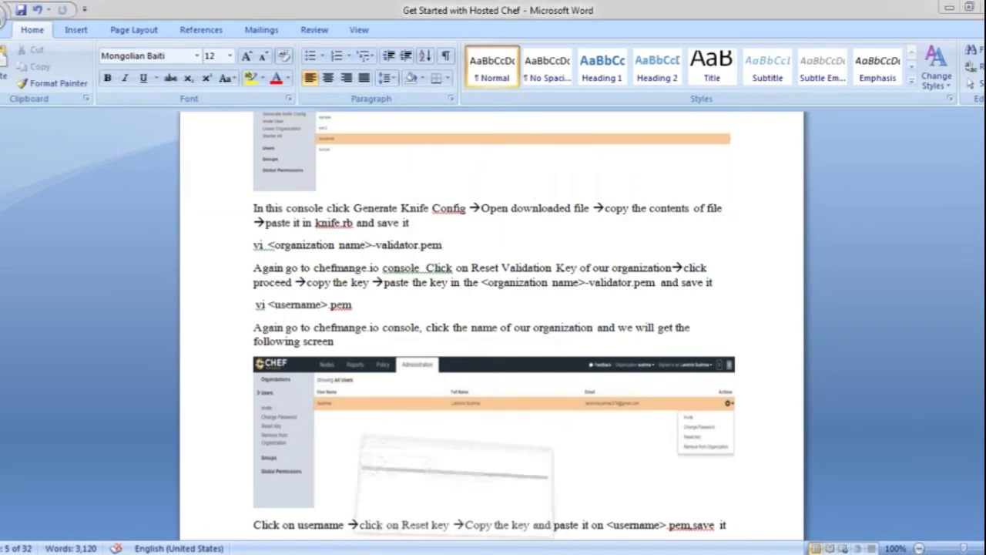
key("Return")
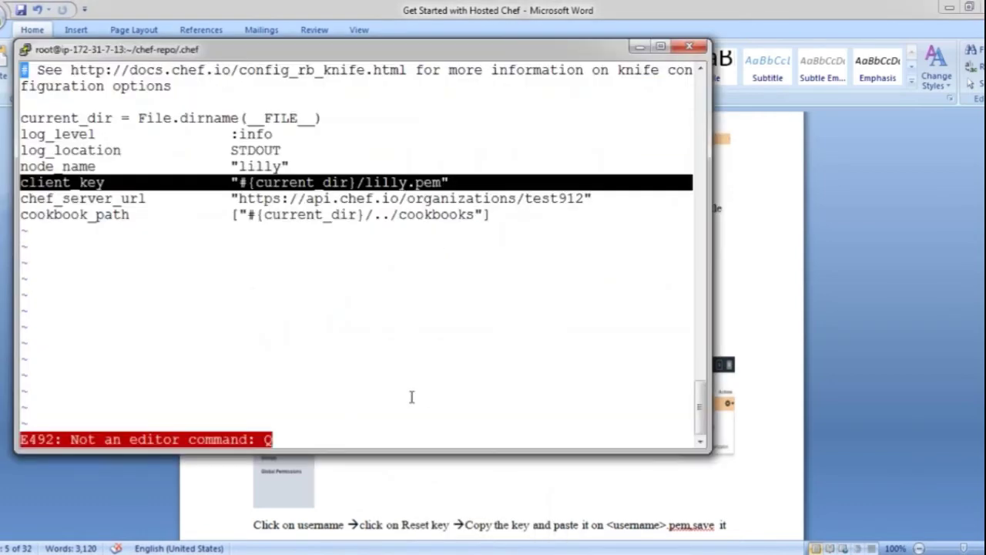
Quit knife.rb with :q and open a new test912-validator.pem in vi insert mode
type(":q")
key("Return")
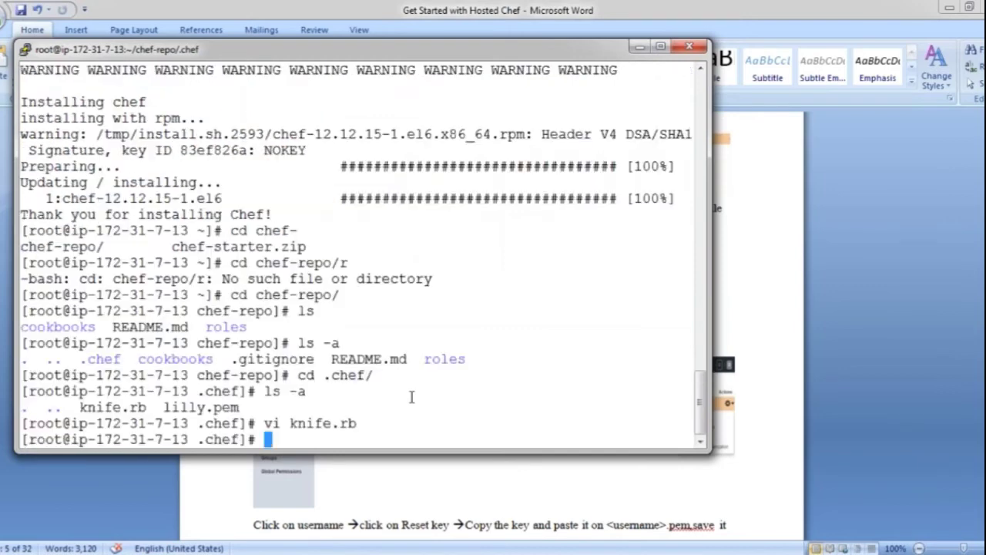
type("vi test912")
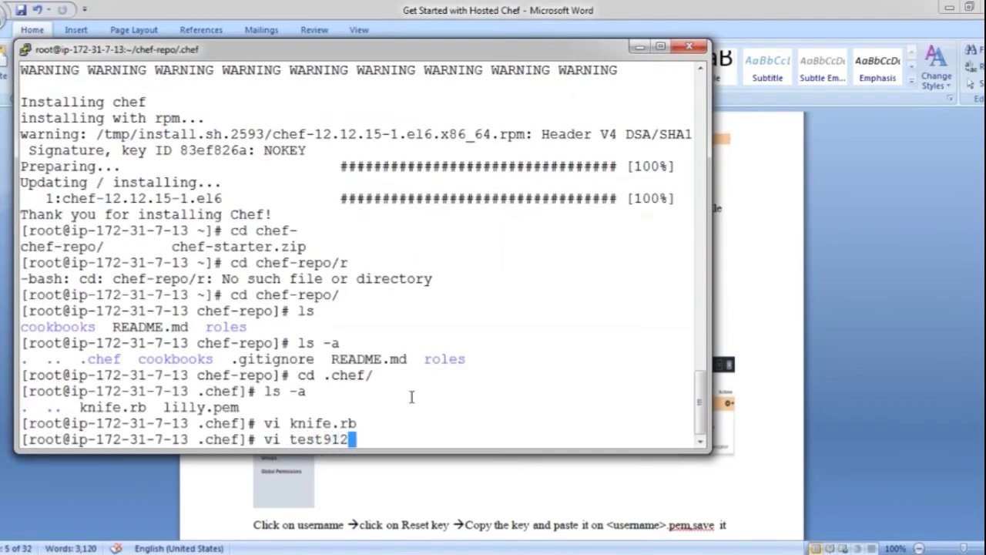
type(".")
key("BackSpace")
type("-validat")
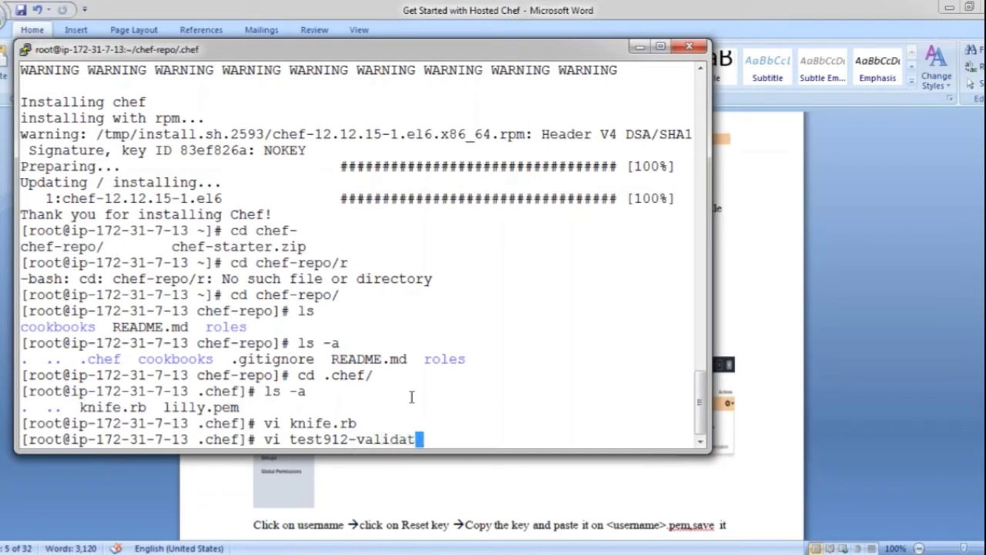
type("or.pem")
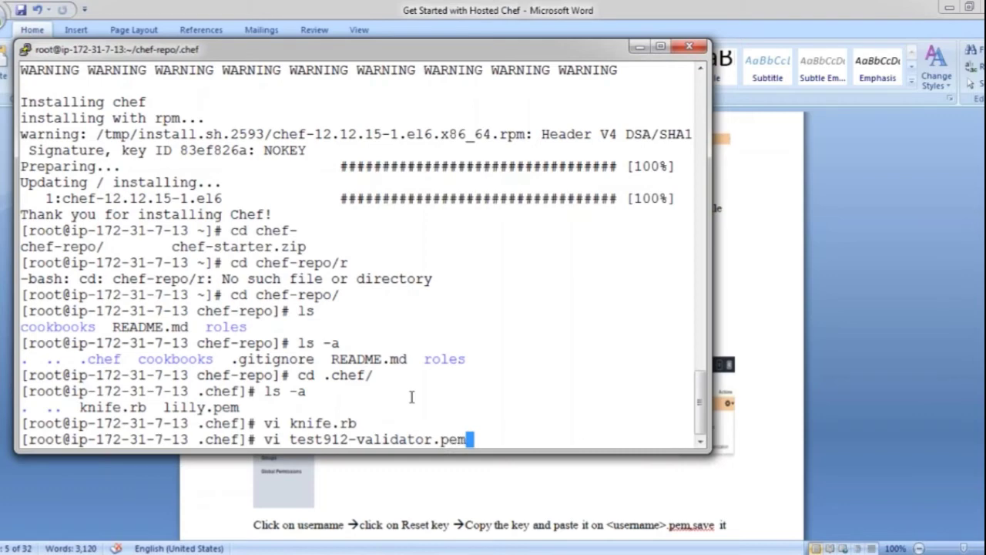
key("Return")
key("i")
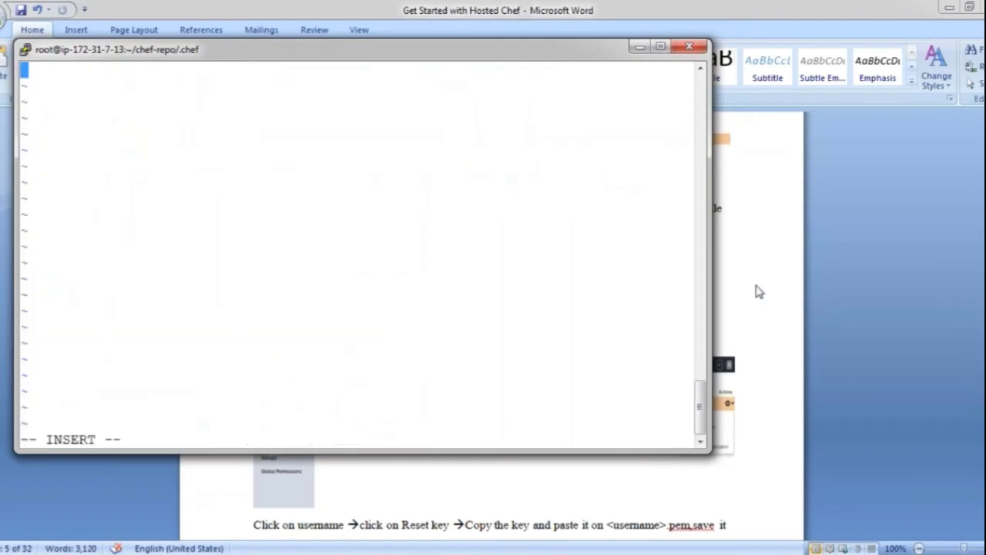
key("alt+Tab")
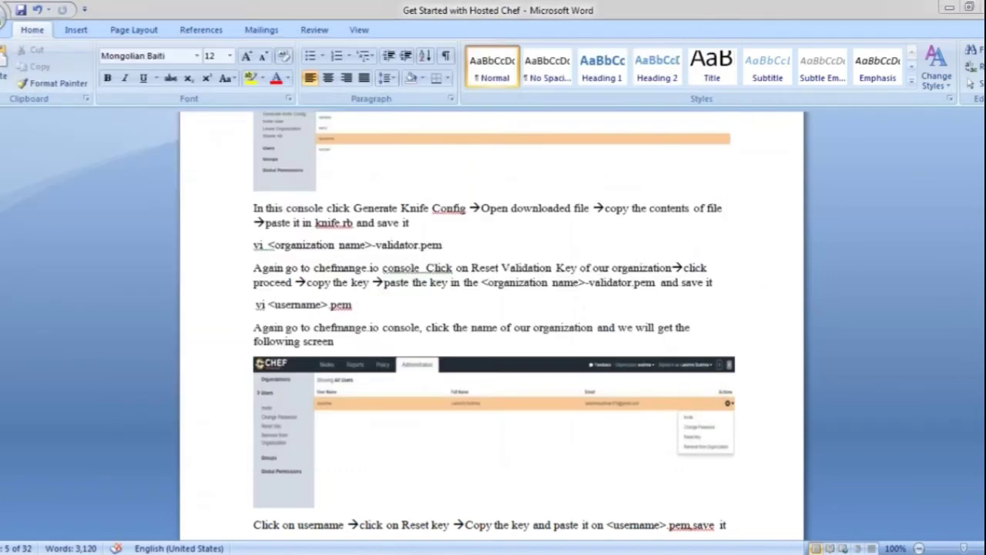
Switch to Chef Manage in the browser and open the Organizations list
key("alt+Tab")
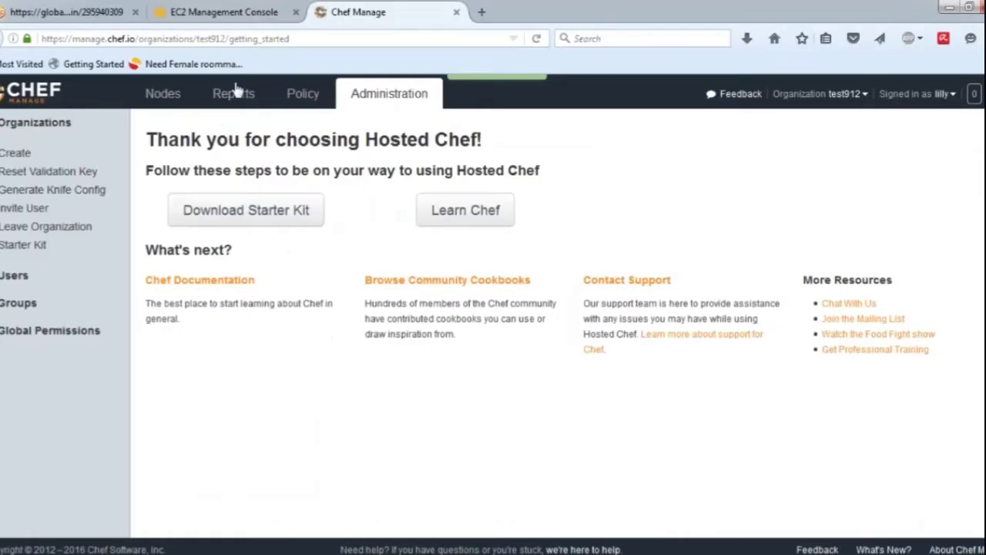
left_click(38, 133)
Attempt test912's validation key reset twice, closing the server errors, then open the lillyb organization
left_click(163, 175)
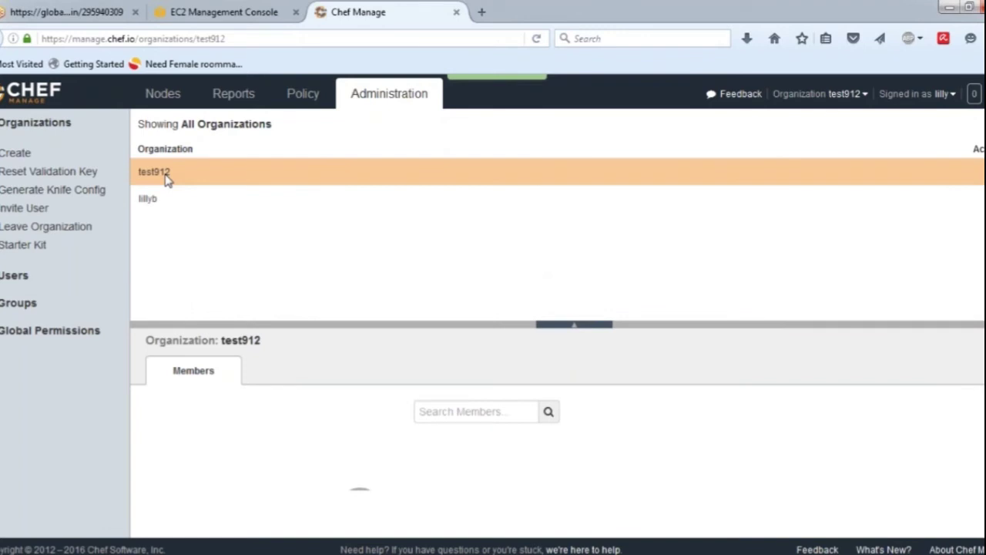
left_click(90, 172)
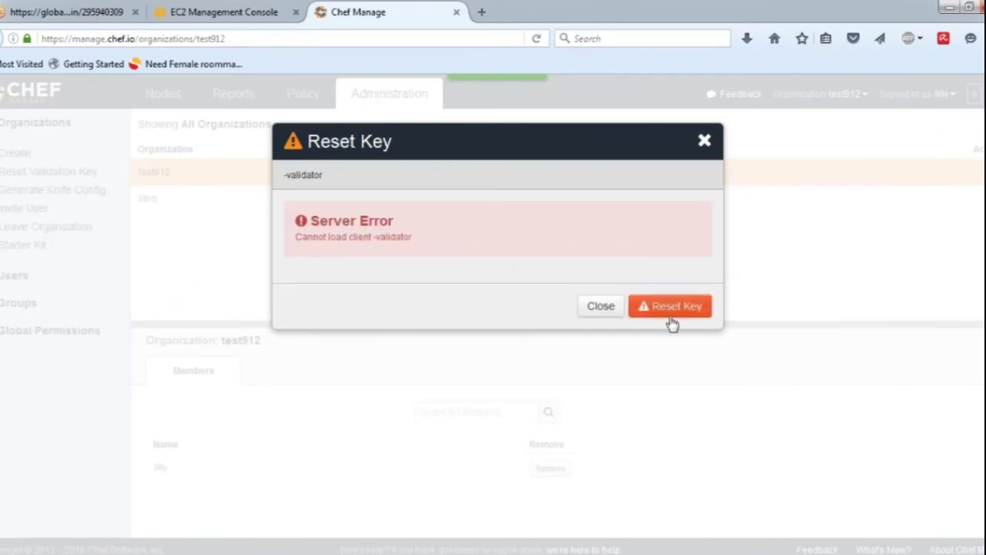
left_click(670, 316)
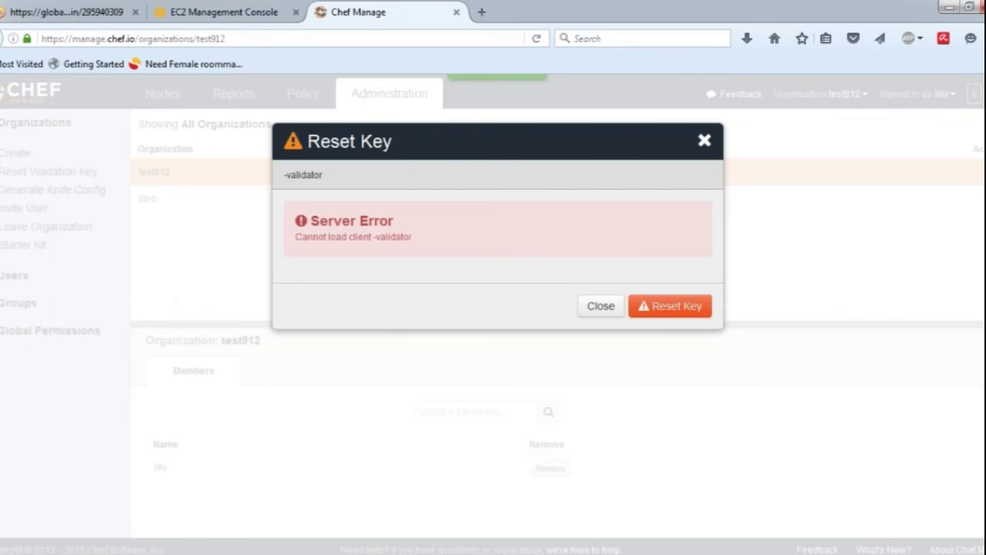
left_click(606, 310)
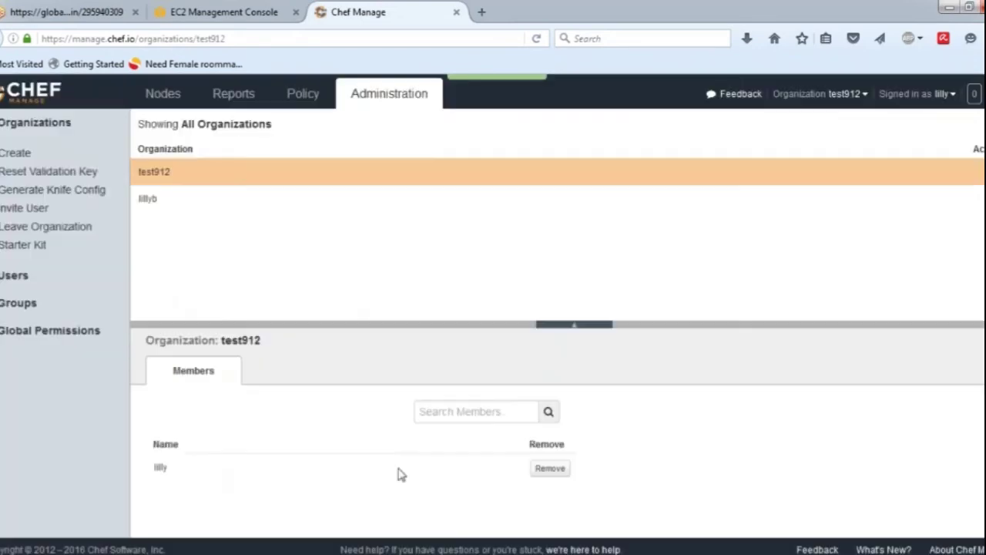
left_click(62, 174)
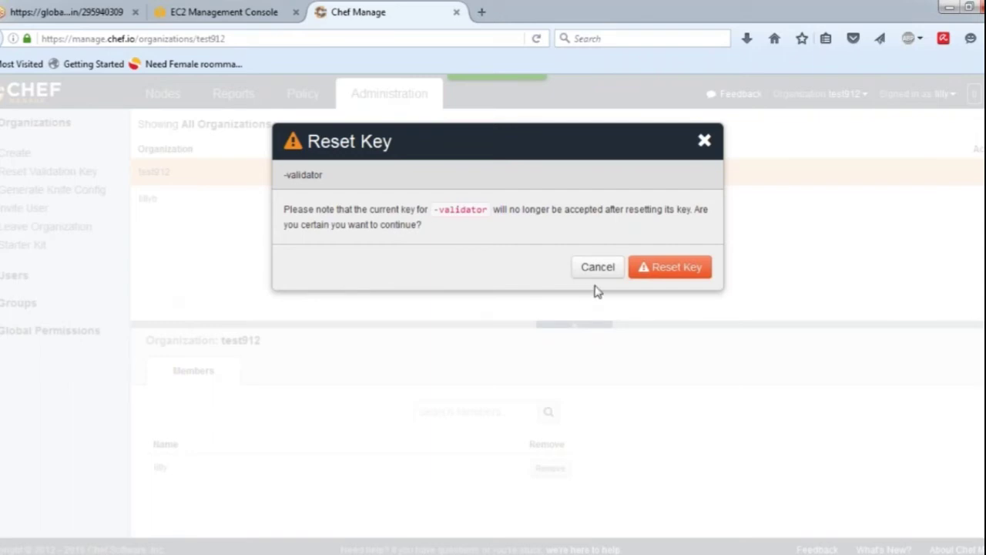
left_click(657, 267)
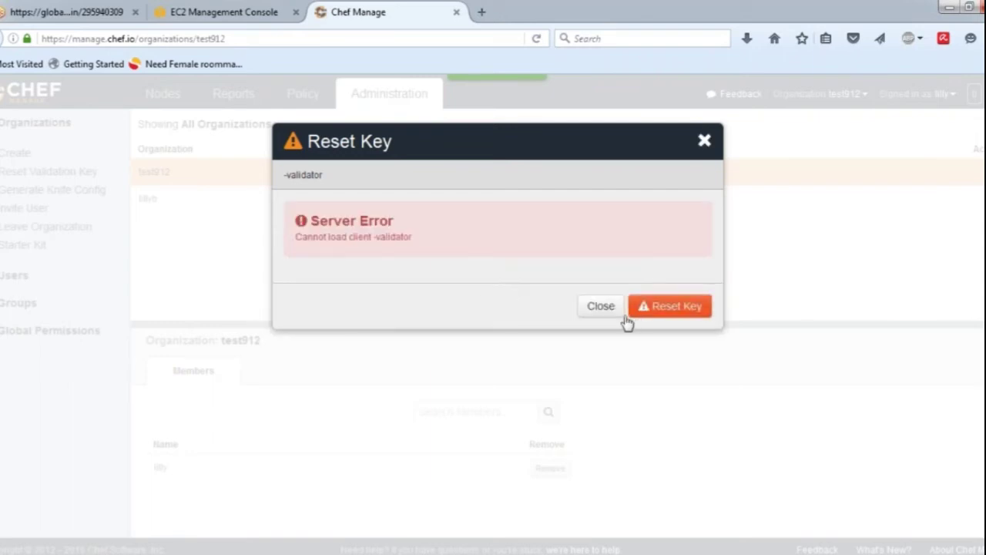
left_click(596, 308)
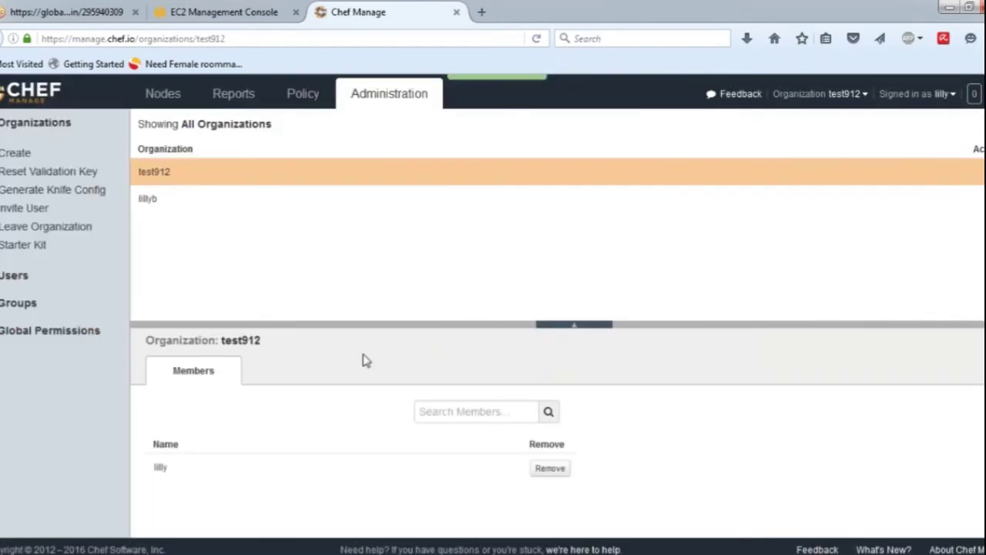
left_click(177, 201)
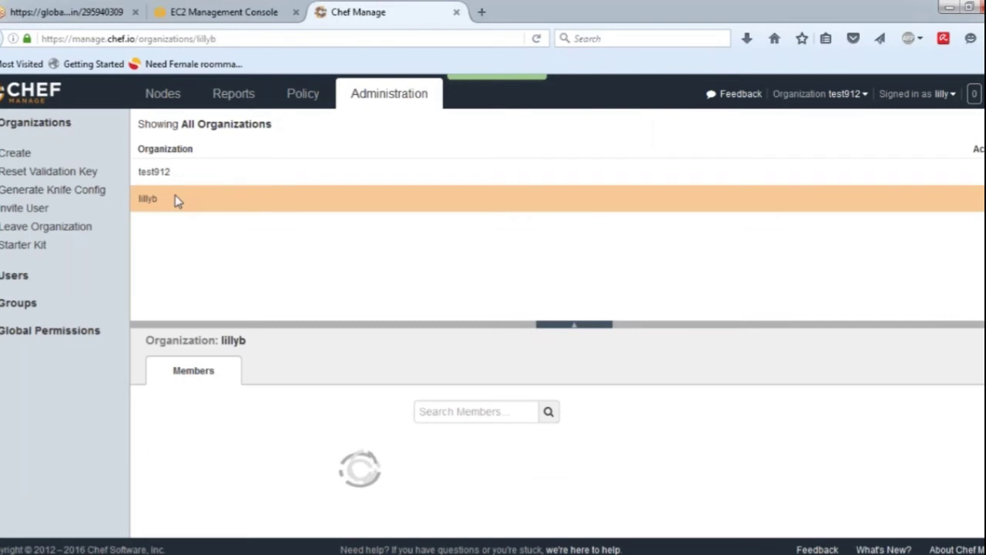
Reset the lillyb-validator key, then retry test912's validator reset and dismiss the server error
left_click(71, 177)
left_click(639, 262)
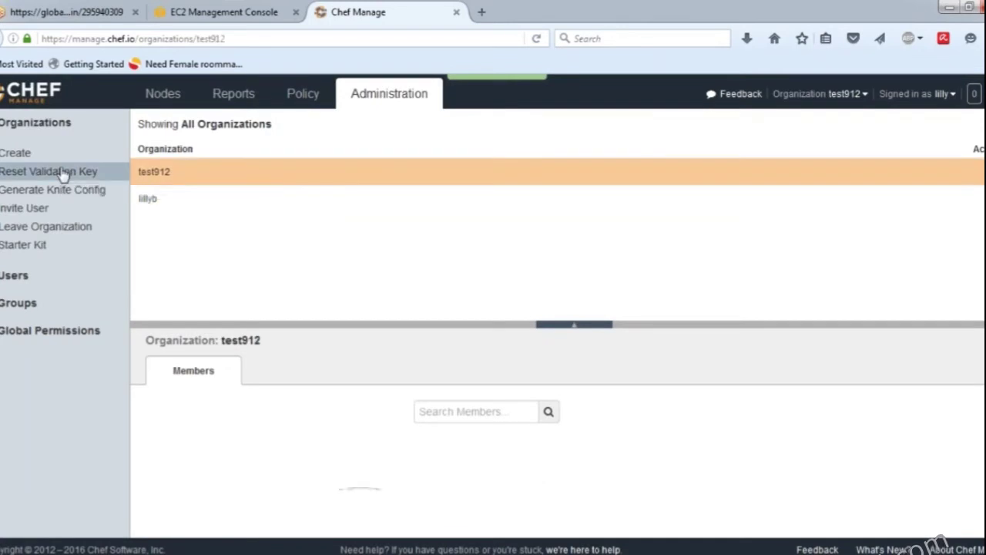
left_click(61, 171)
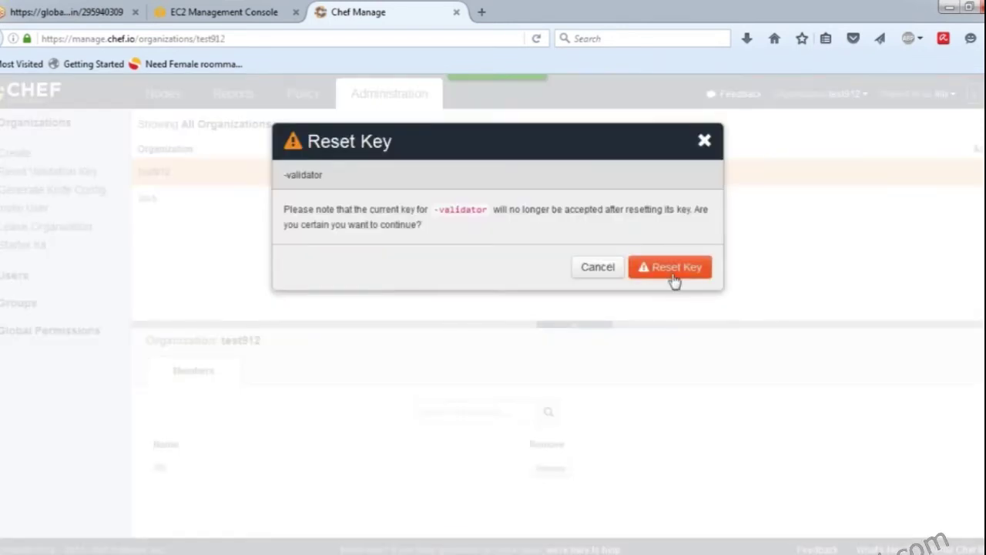
left_click(674, 277)
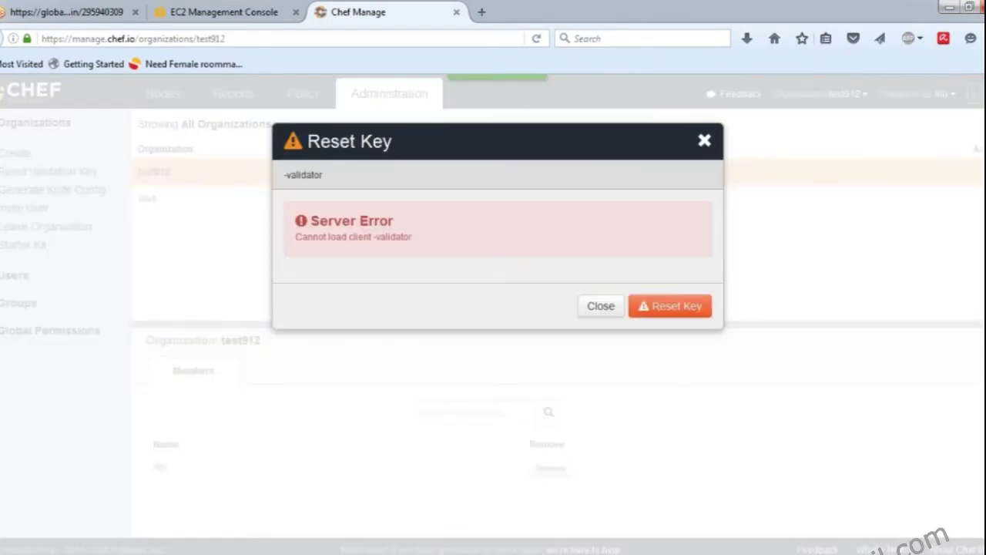
left_click(603, 307)
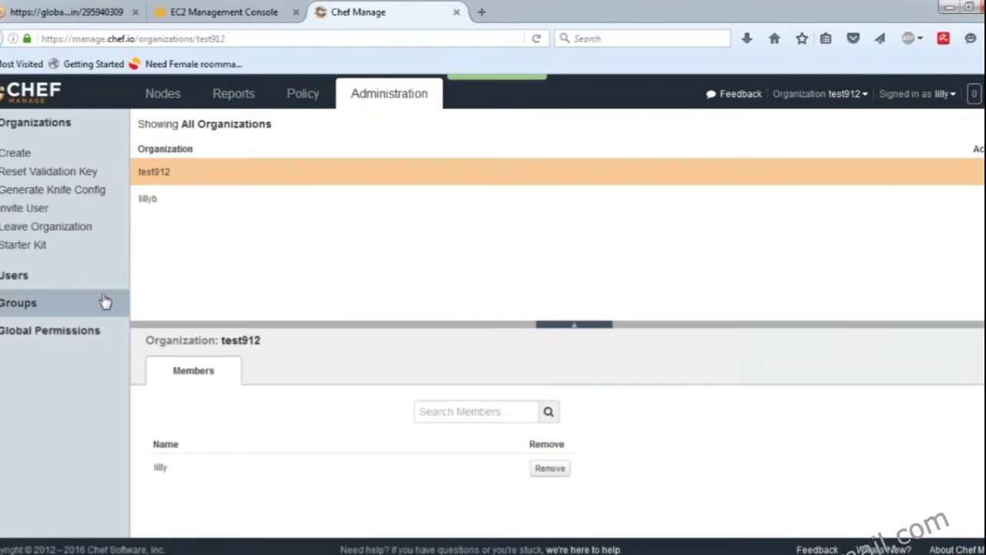
Generate test912's knife.rb configuration file and save the download
left_click(74, 190)
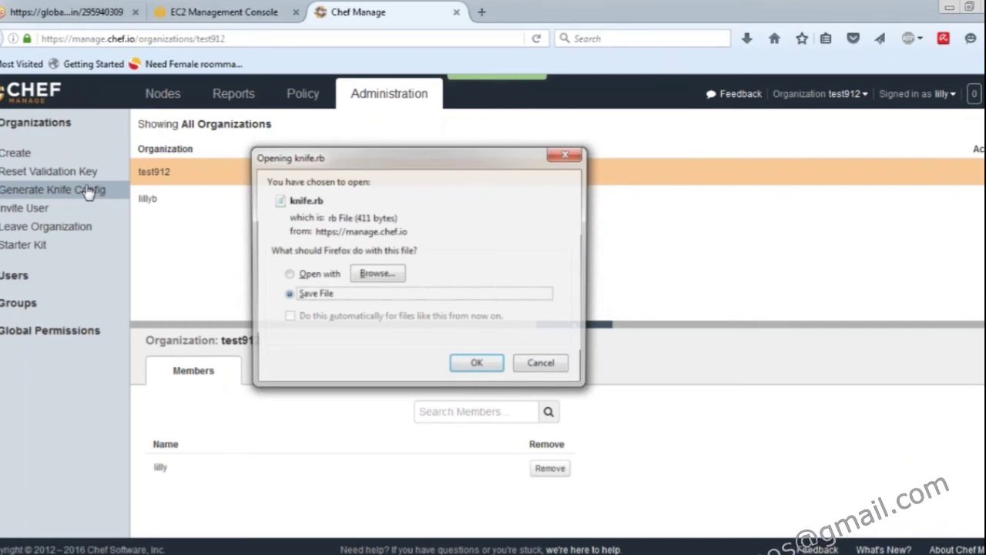
left_click(476, 362)
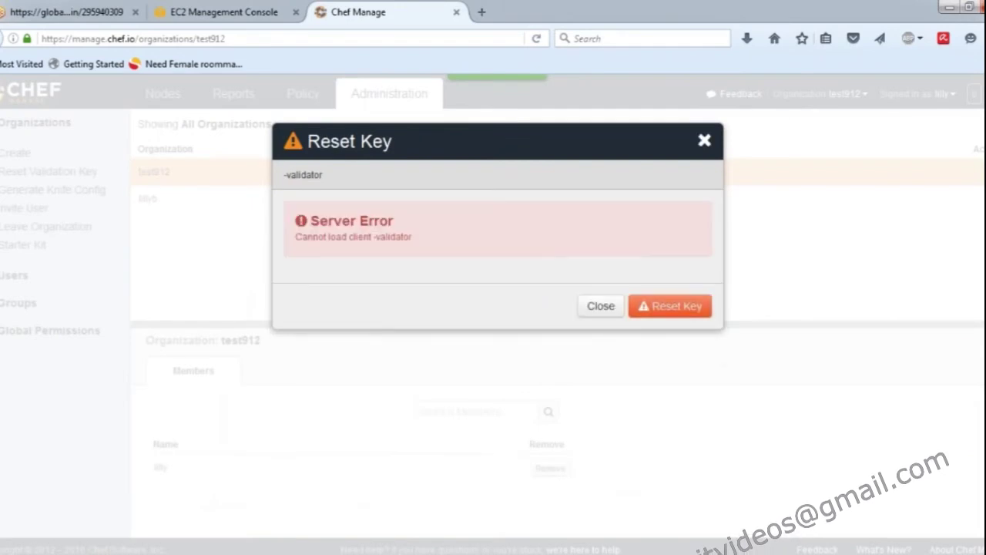
Dismiss the error and retry test912's validator key reset twice, closing the failure again
left_click(601, 305)
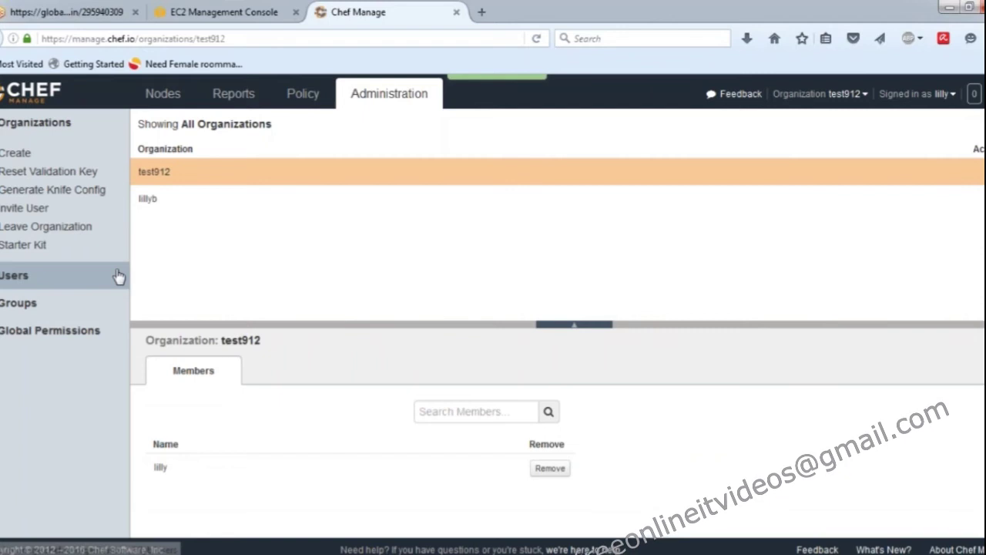
left_click(85, 171)
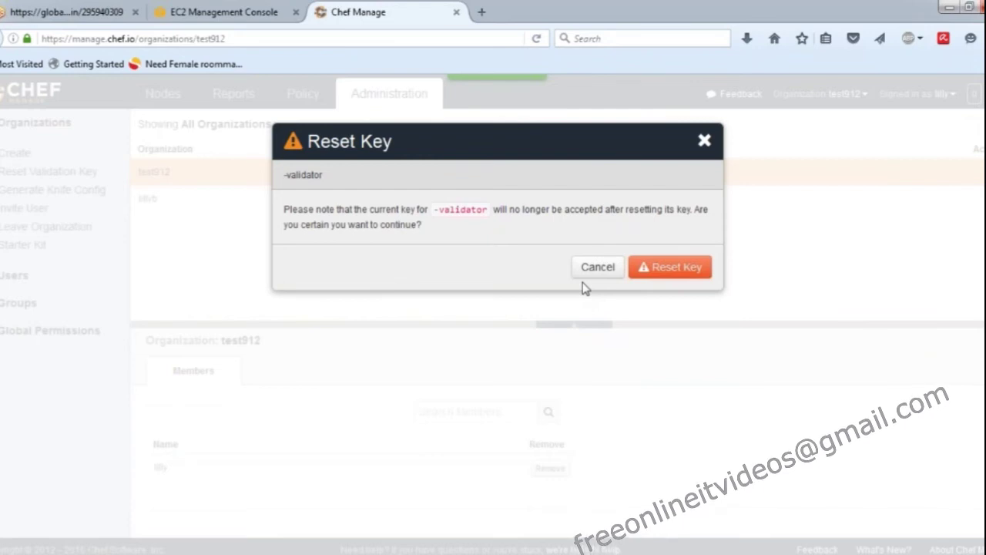
left_click(669, 266)
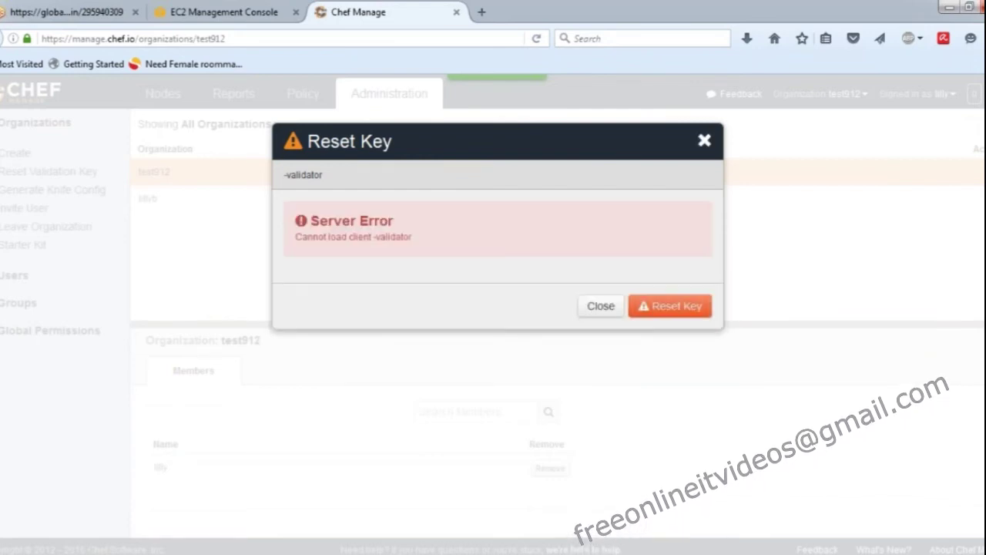
left_click(665, 308)
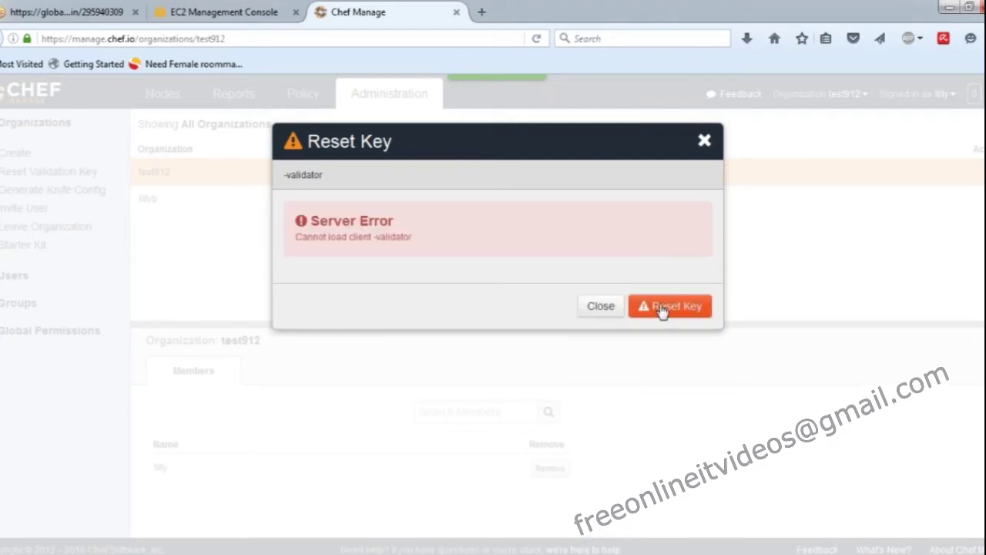
left_click(601, 307)
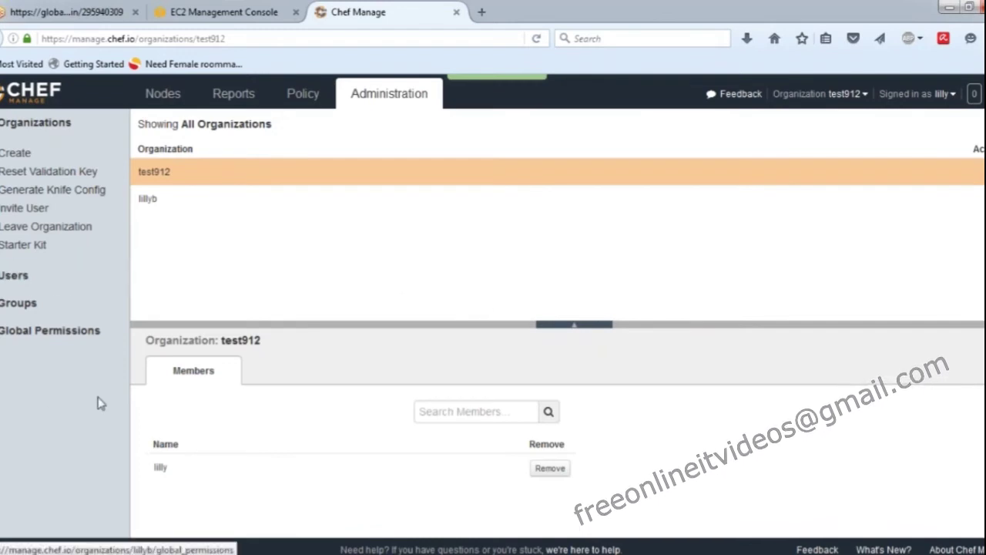
mouse_move(328, 552)
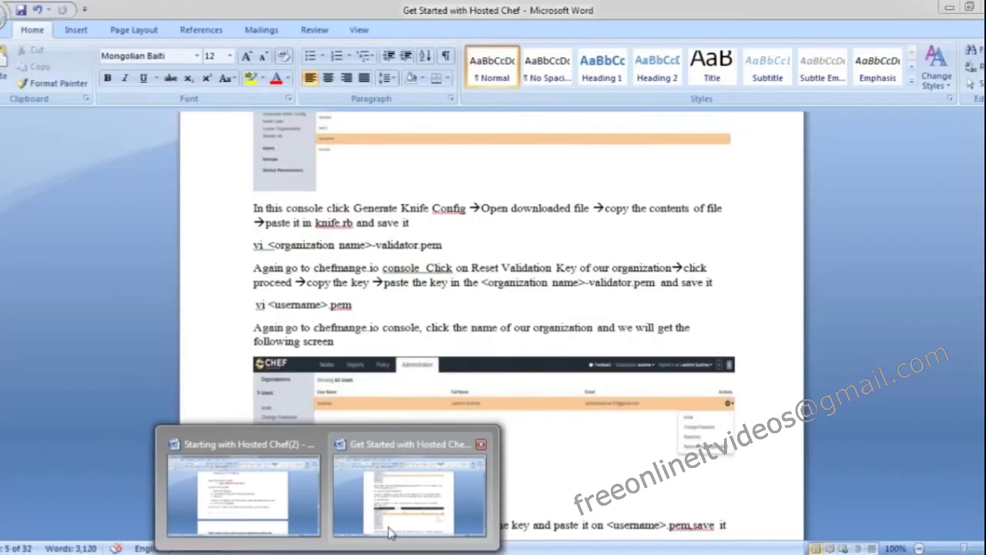
Bring Word's Get Started with Hosted Chef guide to the front
left_click(390, 530)
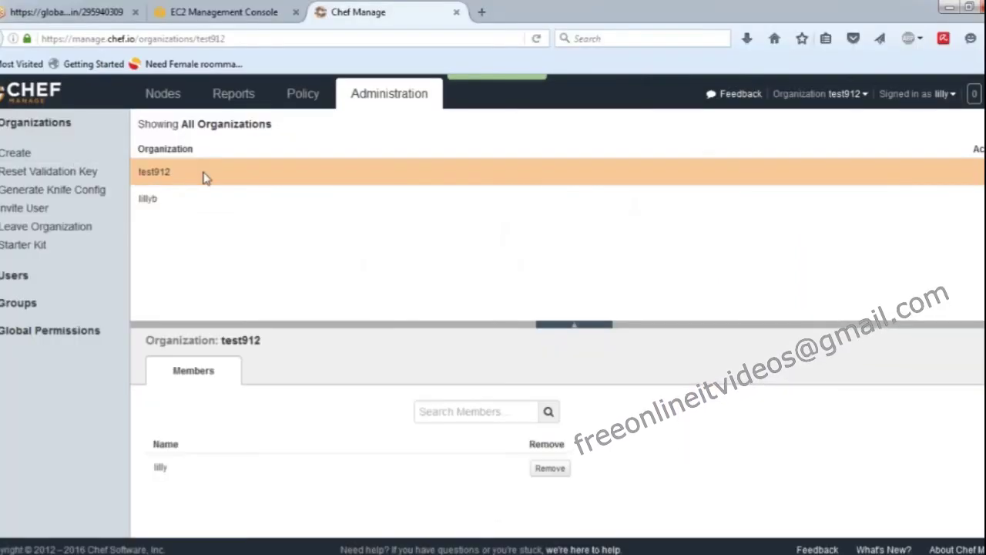
left_click(857, 99)
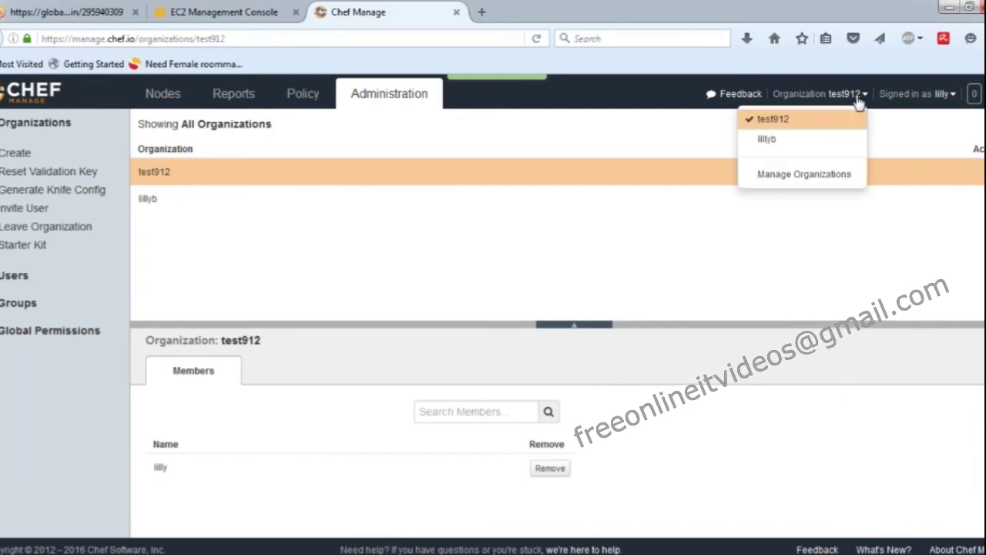
left_click(804, 174)
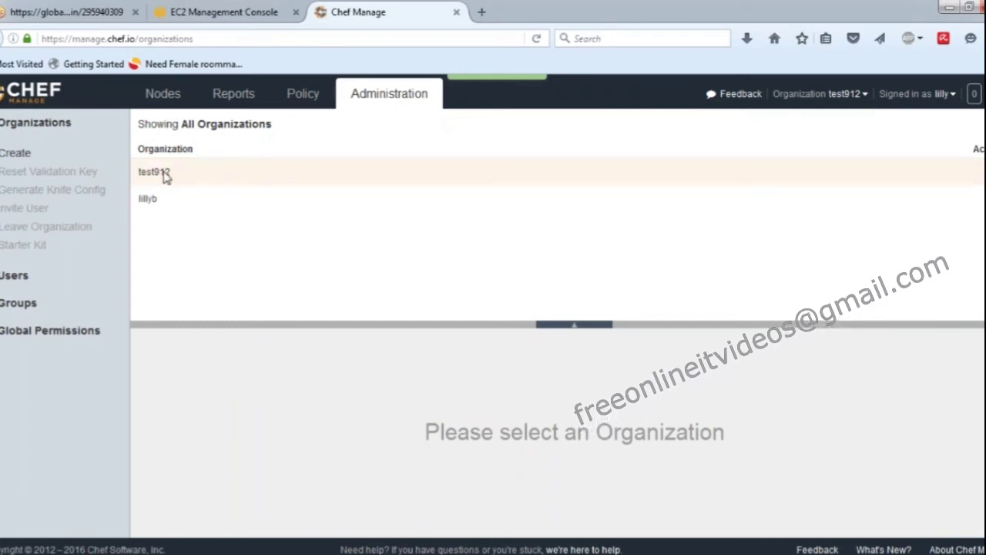
left_click(153, 207)
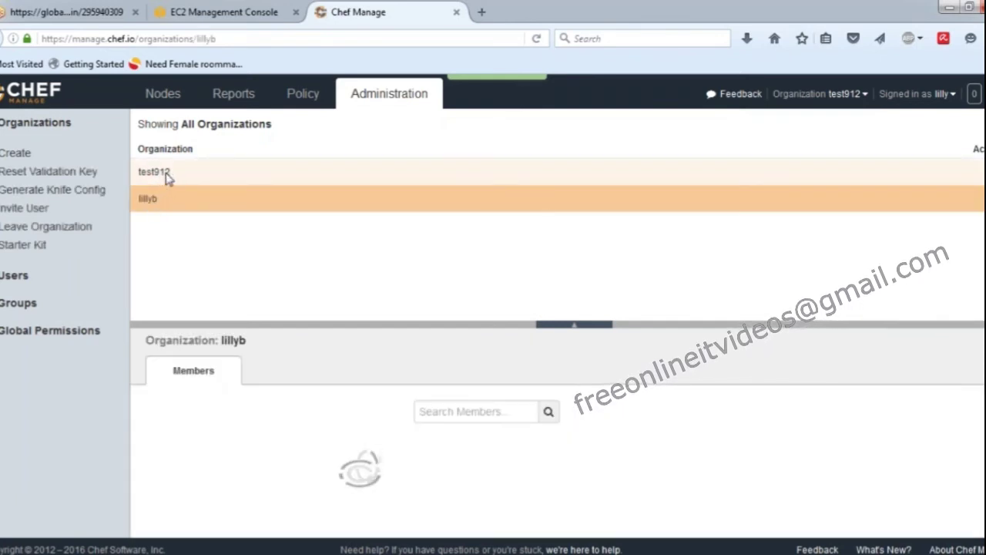
left_click(167, 178)
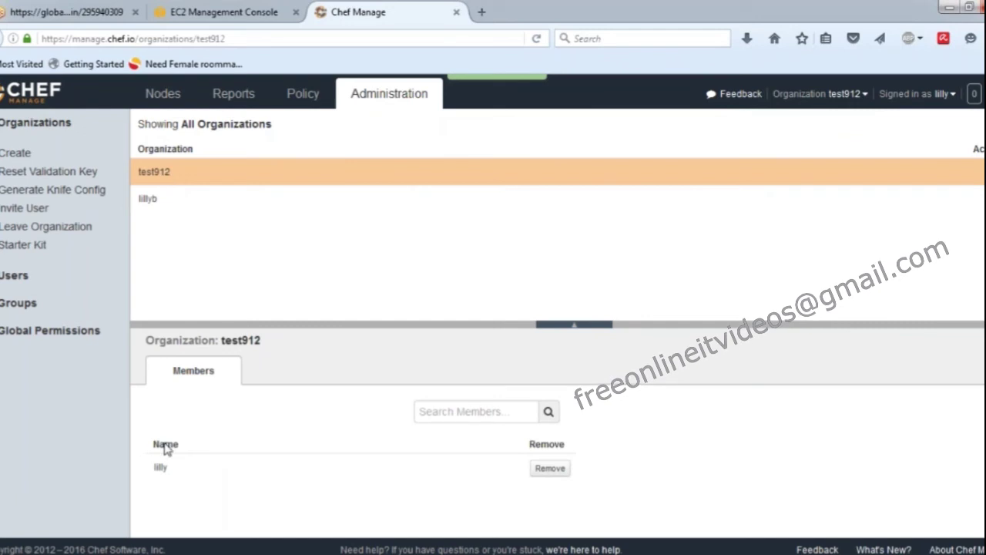
left_click(90, 173)
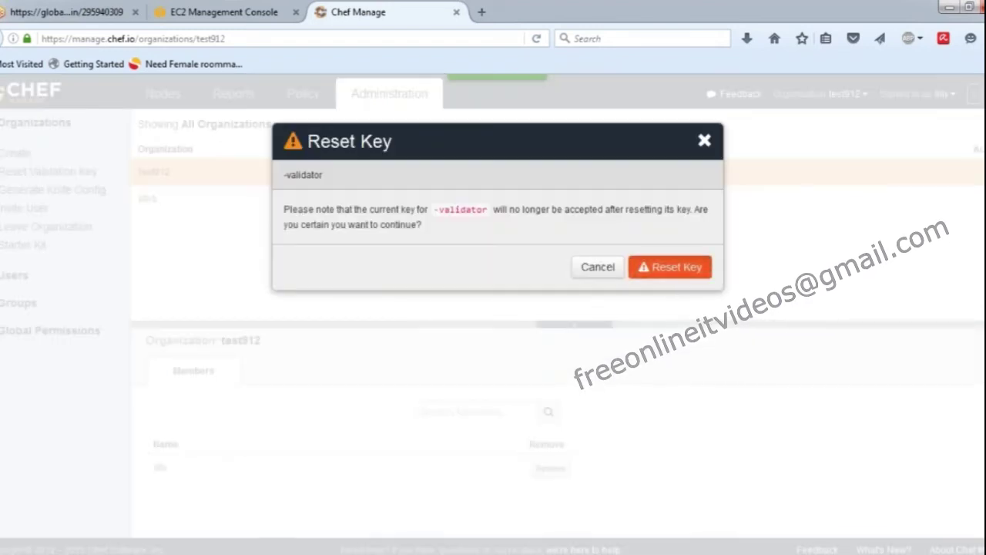
left_click(669, 266)
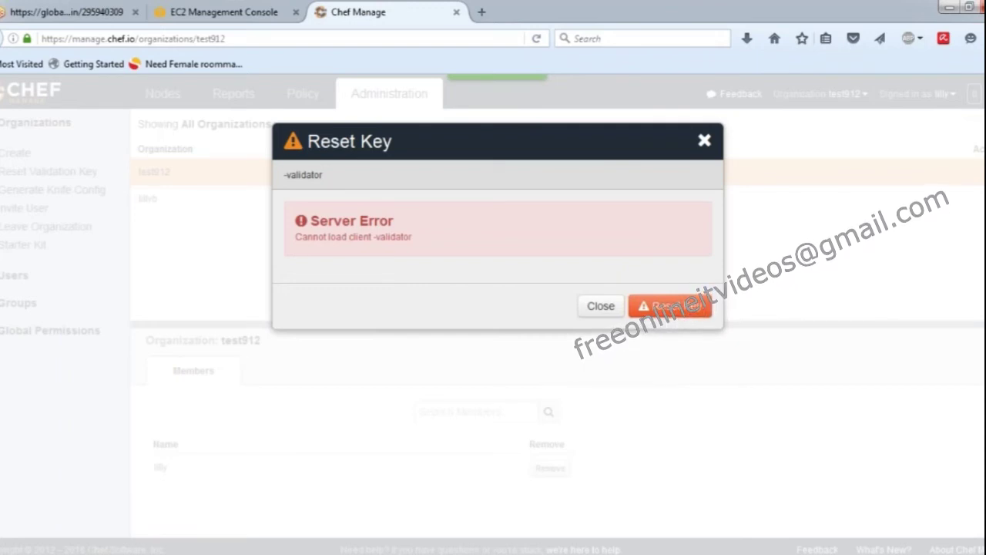
left_click(600, 307)
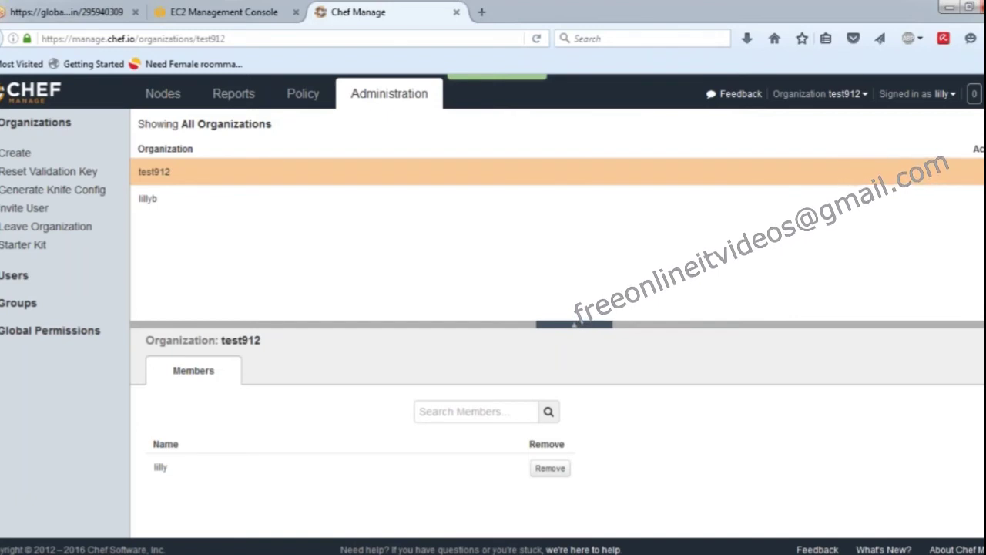
Browse the organization's groups: admins, clients and users
left_click(44, 309)
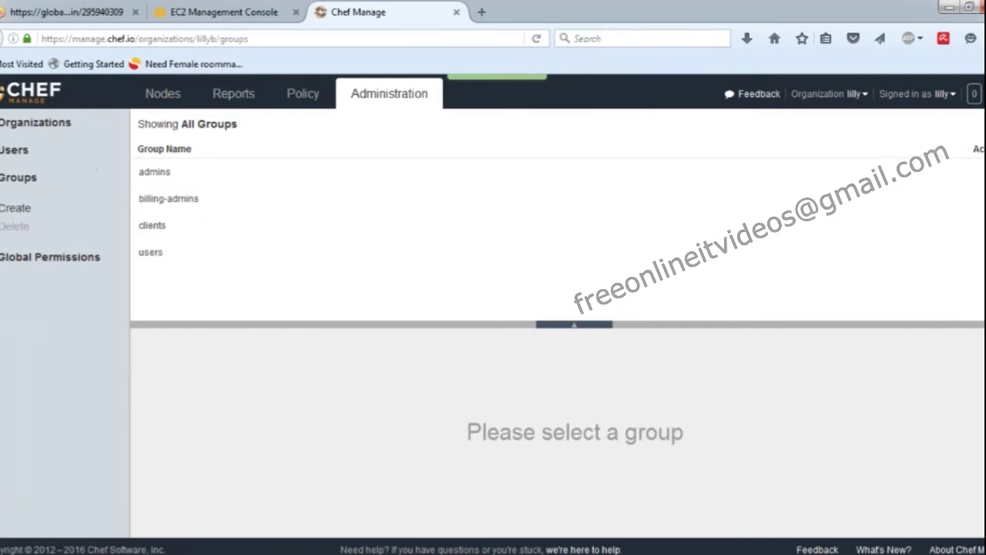
left_click(158, 174)
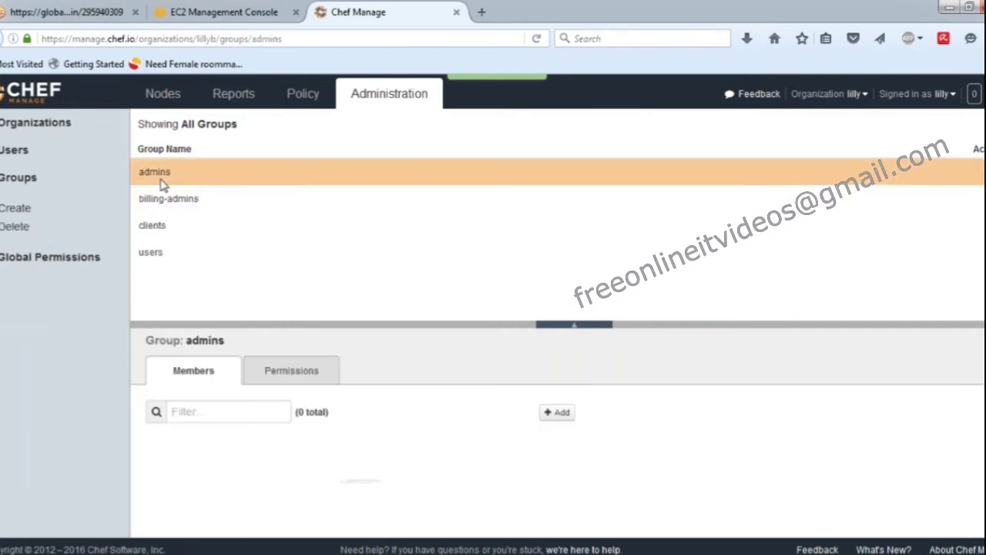
left_click(156, 235)
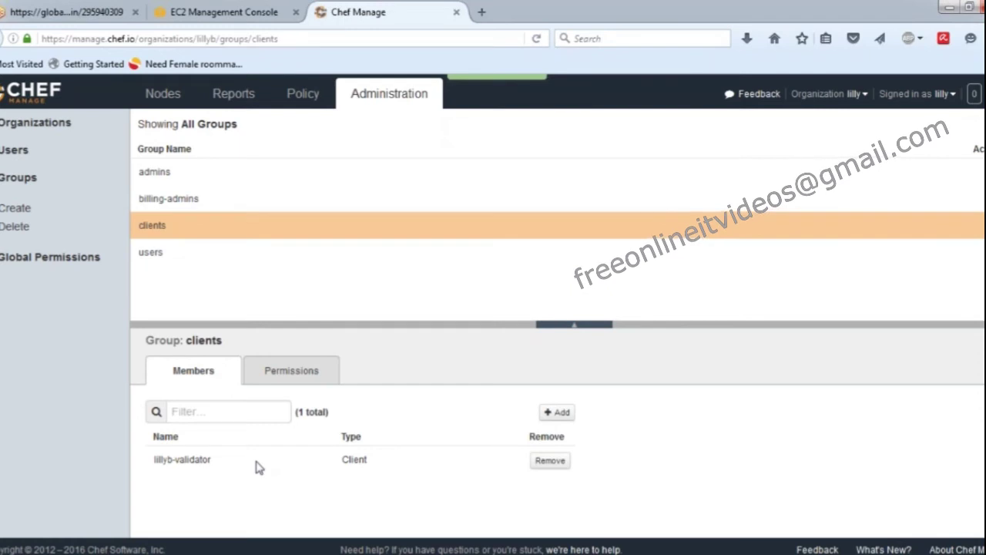
left_click(181, 250)
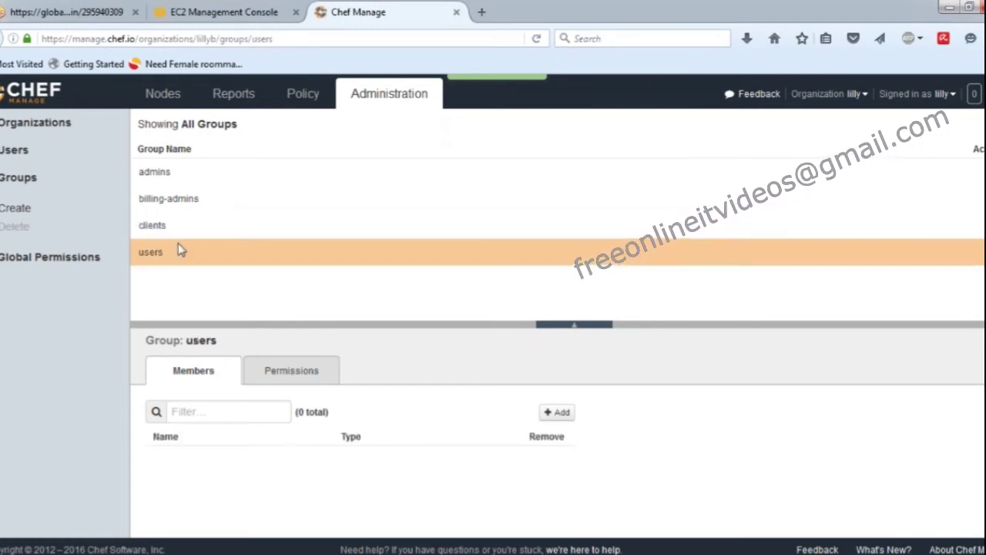
left_click(195, 183)
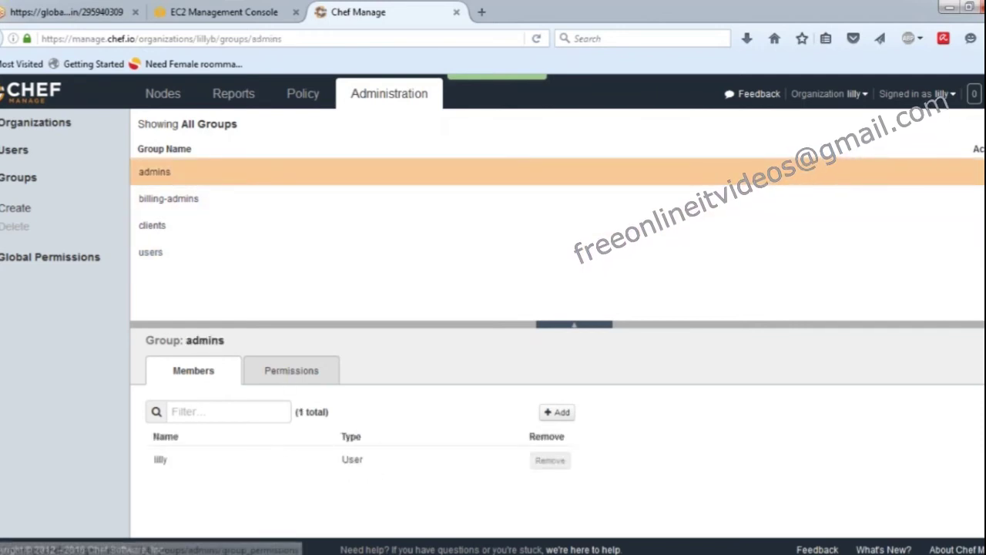
Try adding test912 as an admins member and cancel the rejected entry
left_click(557, 415)
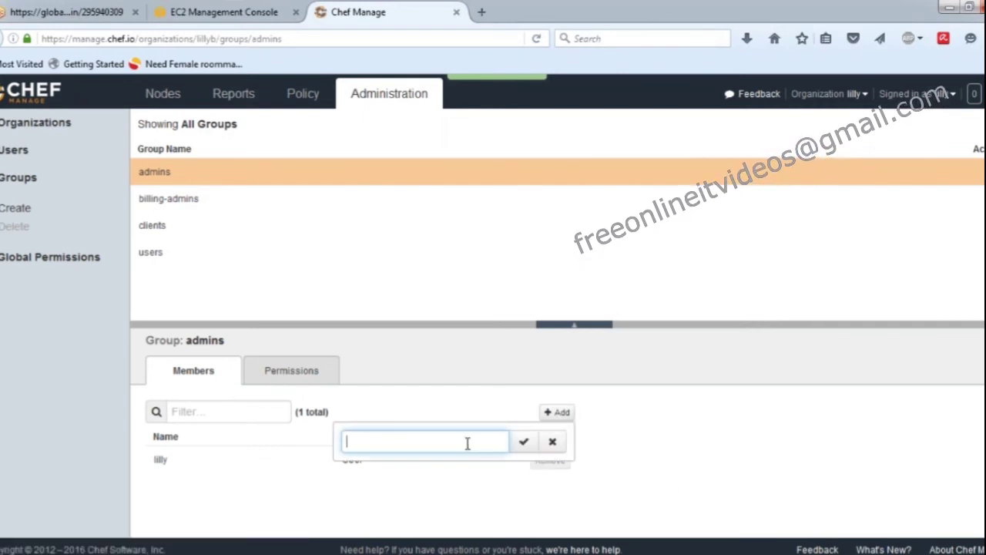
type("test912")
left_click(523, 444)
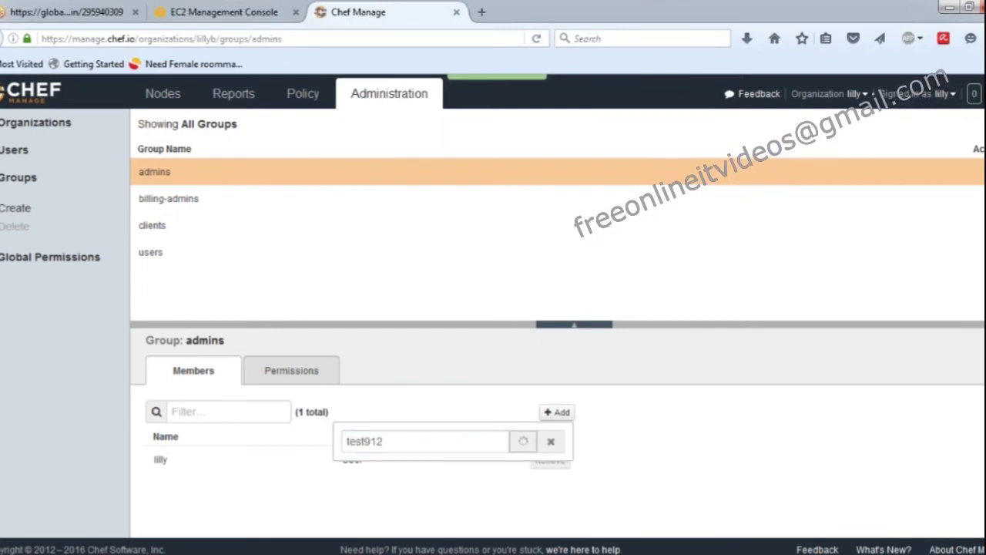
left_click(553, 444)
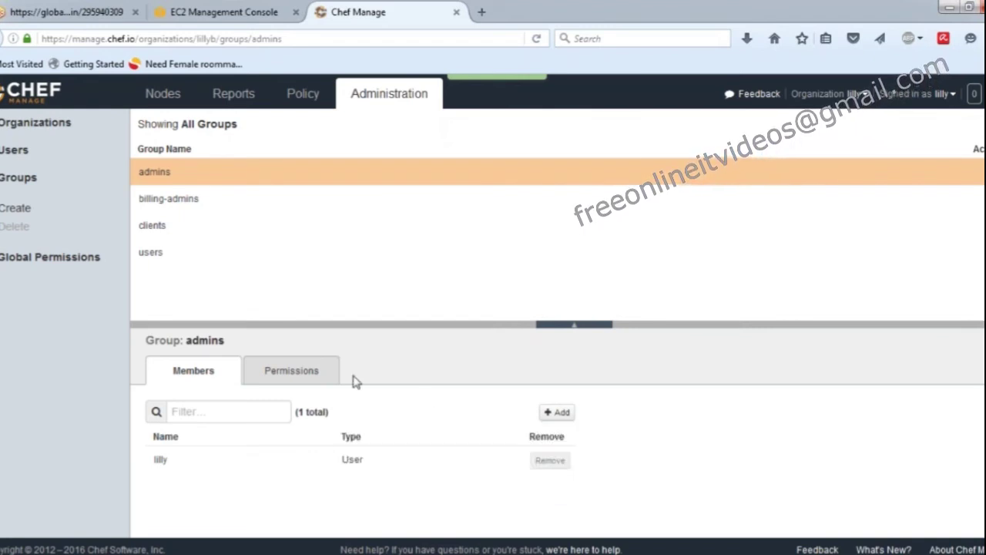
Review the admins and clients permissions and the billing-admins members
left_click(311, 372)
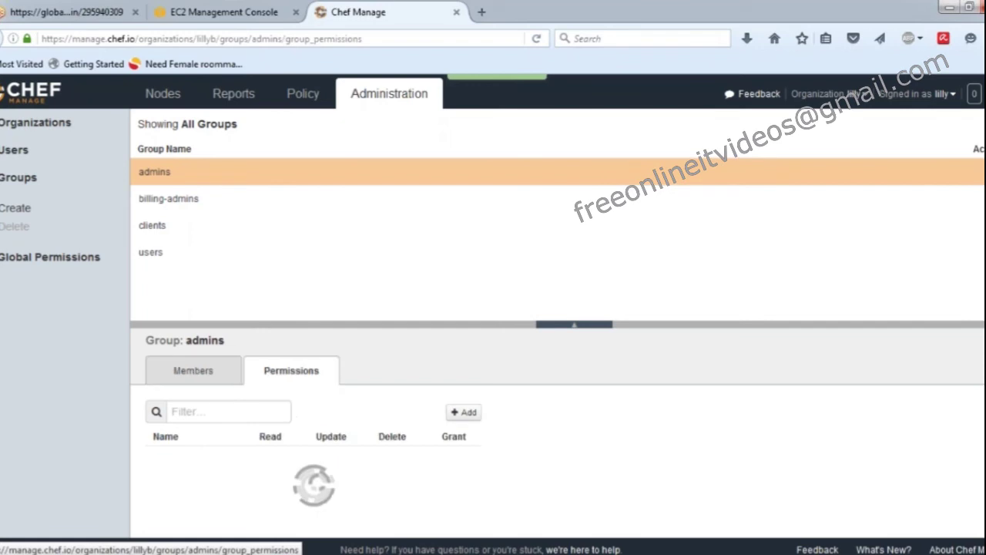
left_click(218, 375)
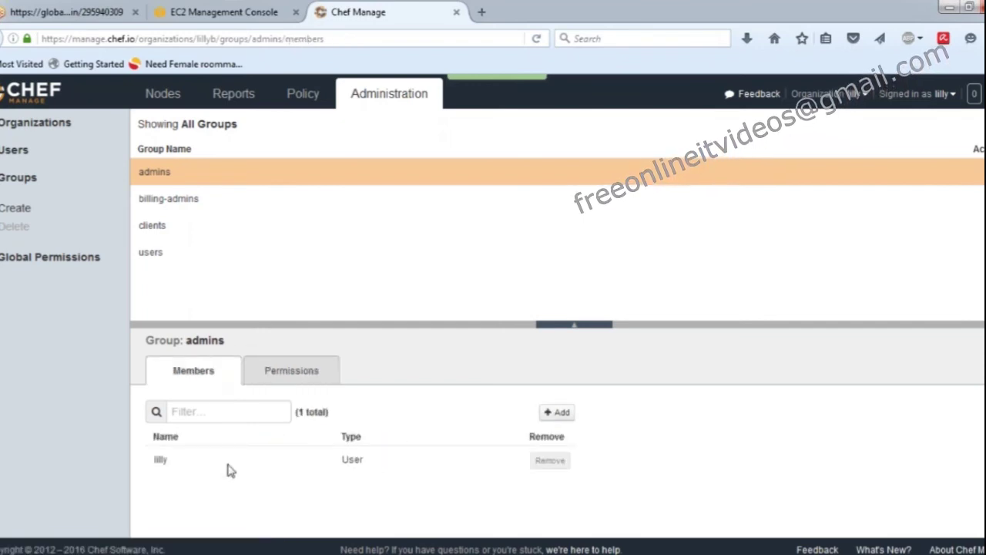
left_click(175, 206)
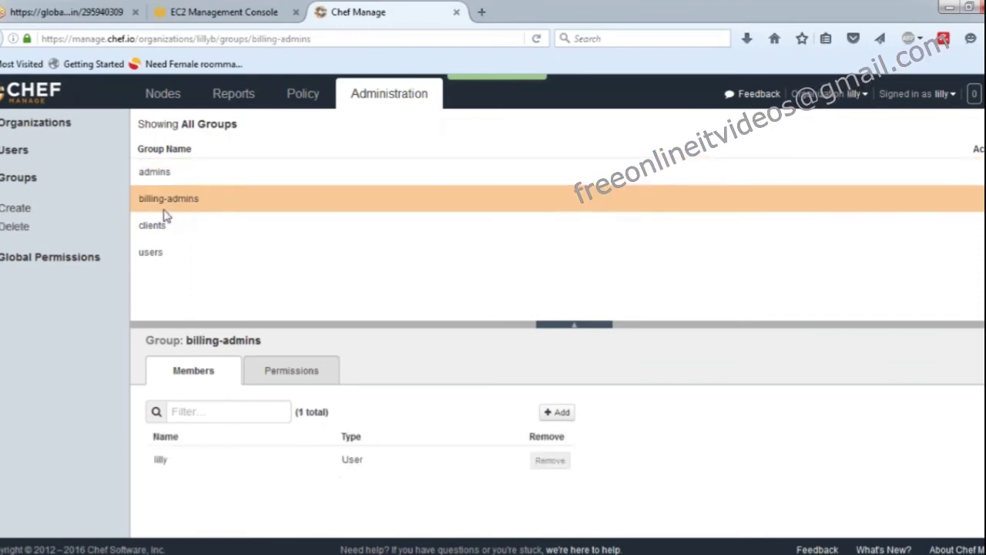
left_click(164, 226)
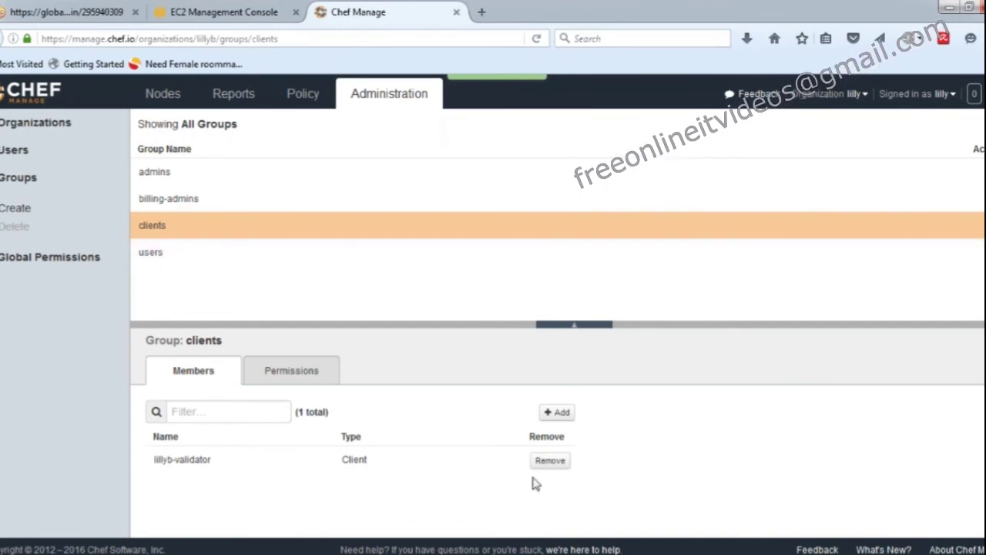
left_click(296, 374)
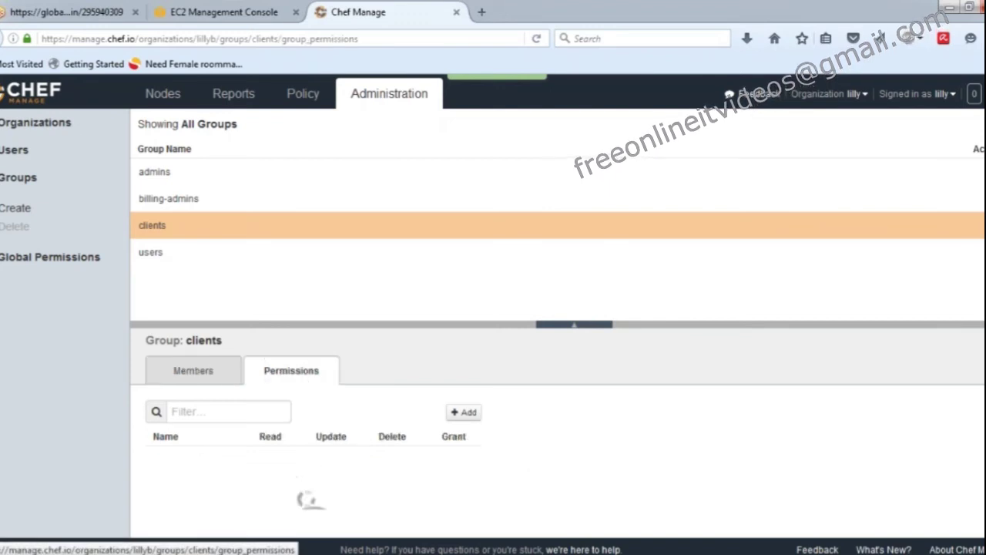
left_click(193, 371)
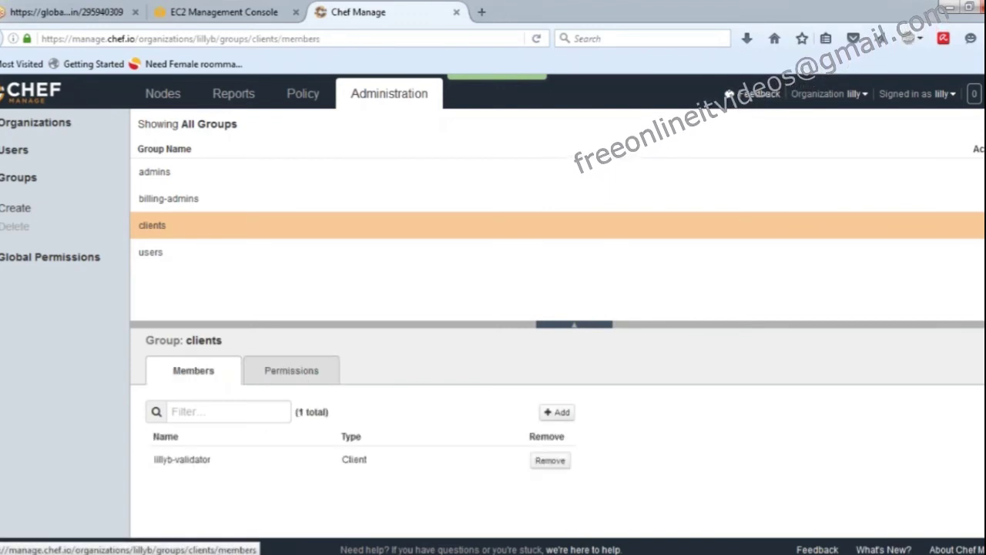
Try adding test912-validator to the clients group, then cancel after it is rejected
left_click(192, 413)
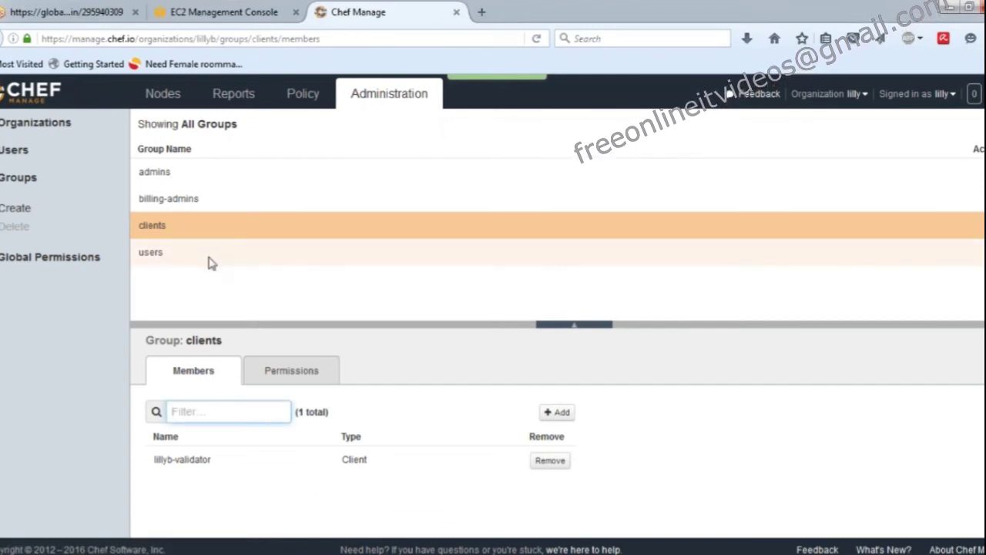
type("test912-valida")
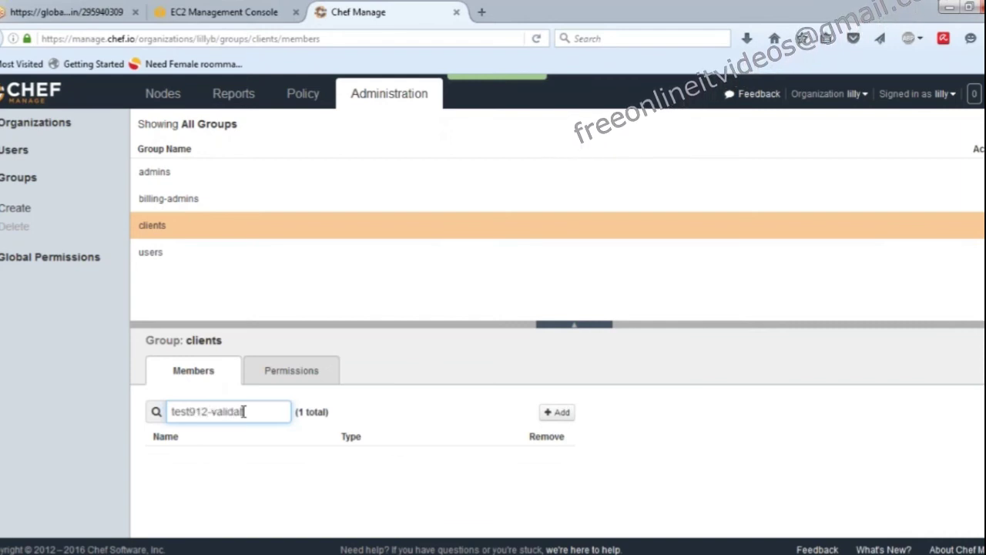
type("tor")
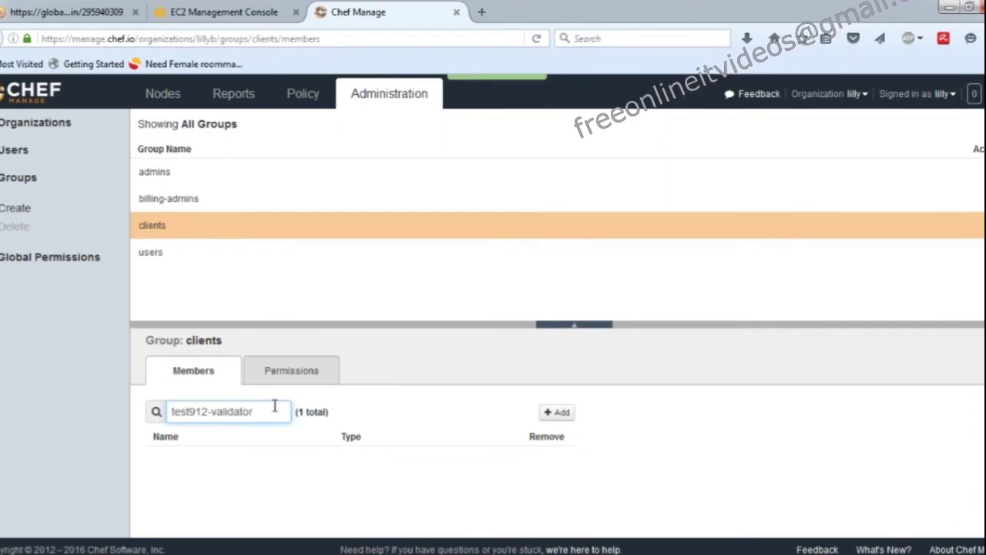
left_click_drag(277, 411, 153, 408)
key("ctrl+c")
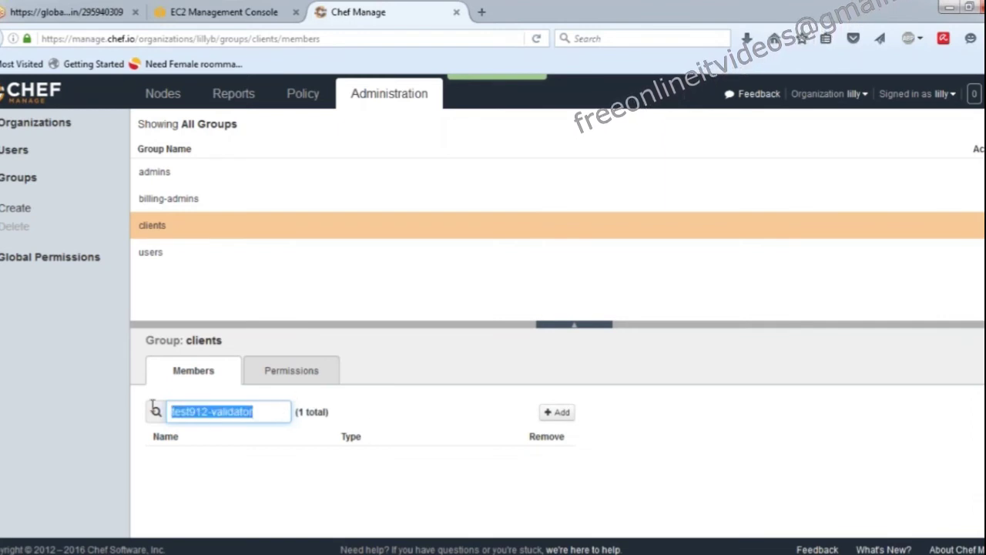
left_click(550, 415)
key("ctrl+v")
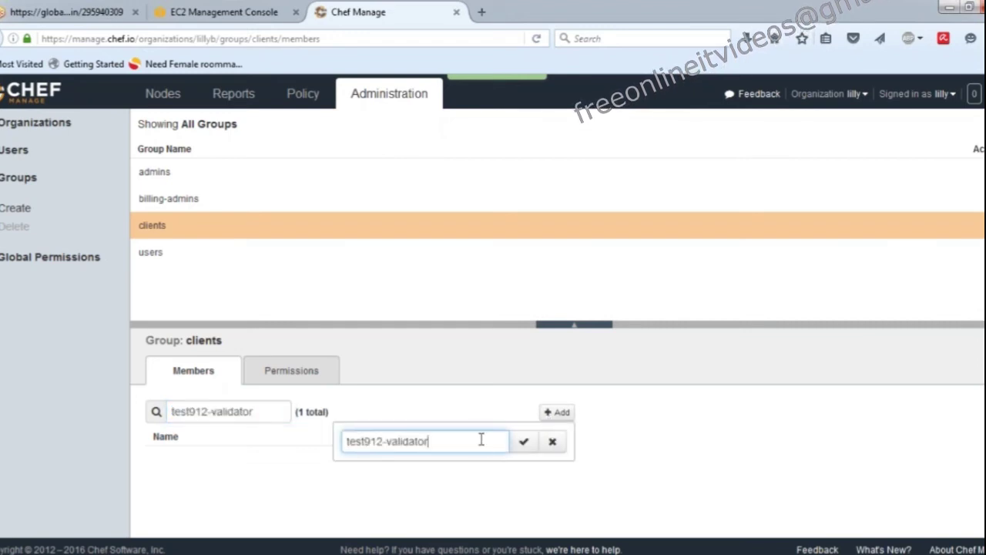
left_click(522, 446)
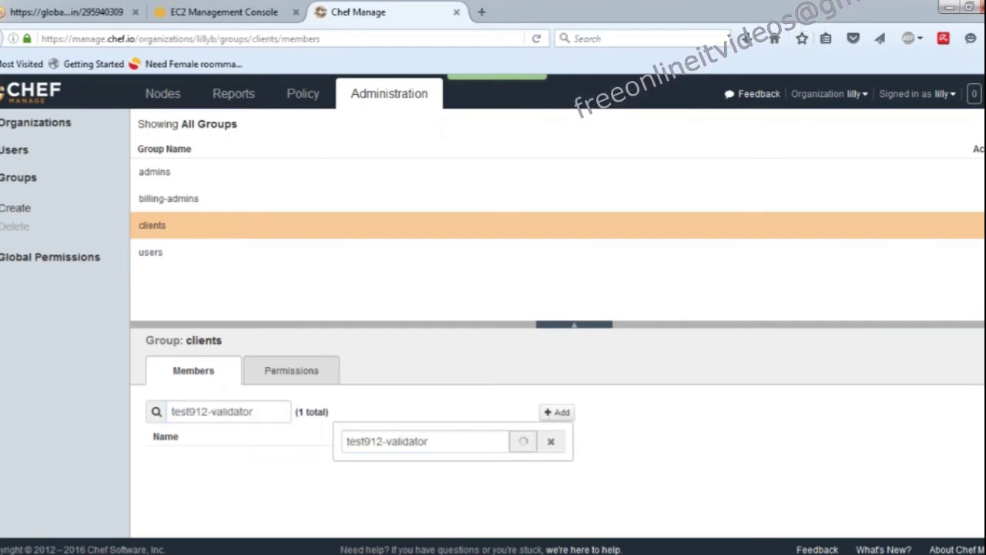
left_click(552, 441)
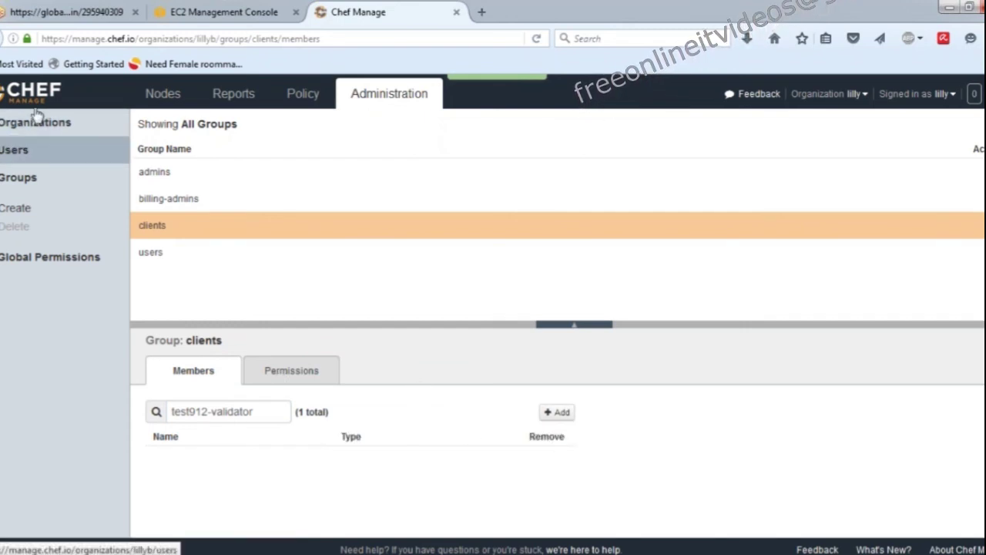
Select test912 under Organizations and attempt its validation key reset twice, hitting server errors
left_click(15, 150)
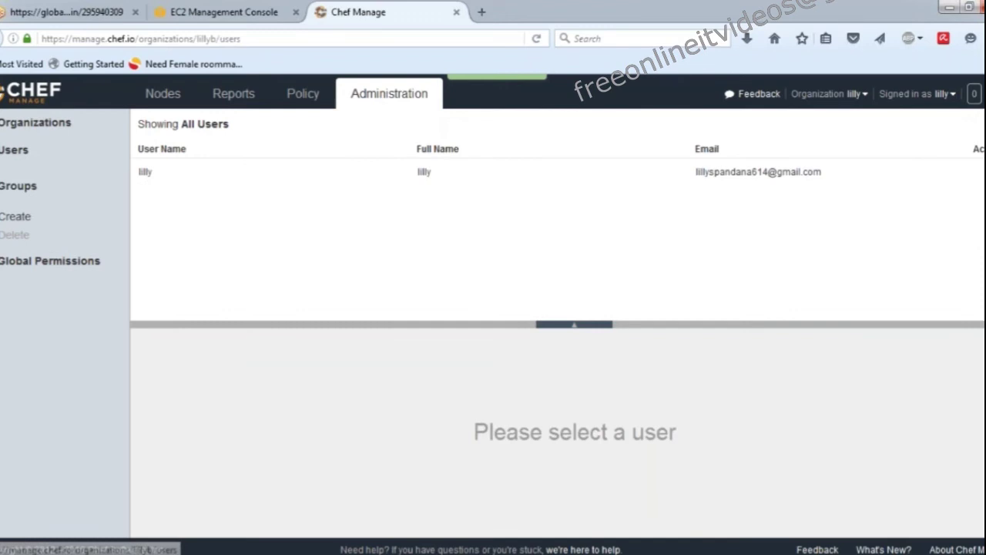
left_click(35, 123)
left_click(158, 173)
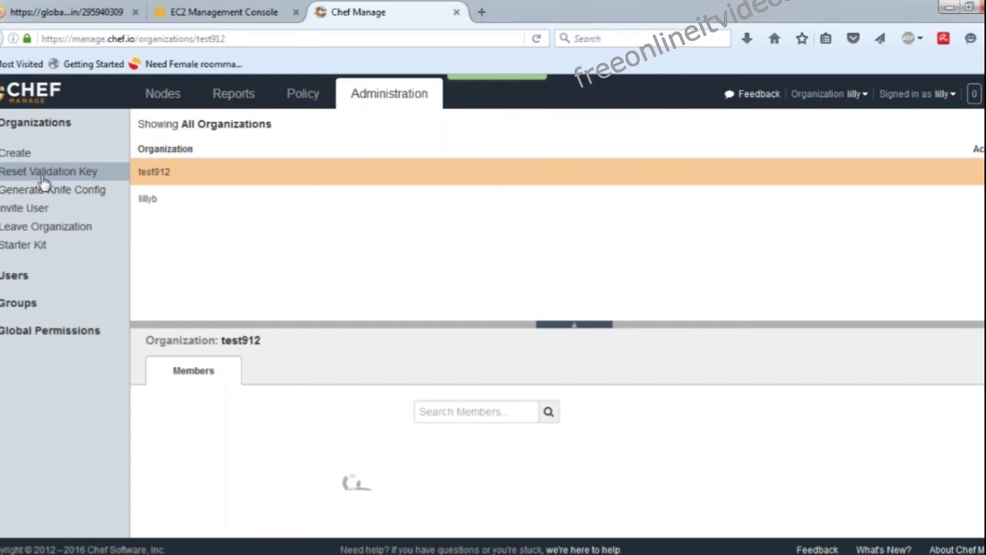
left_click(54, 172)
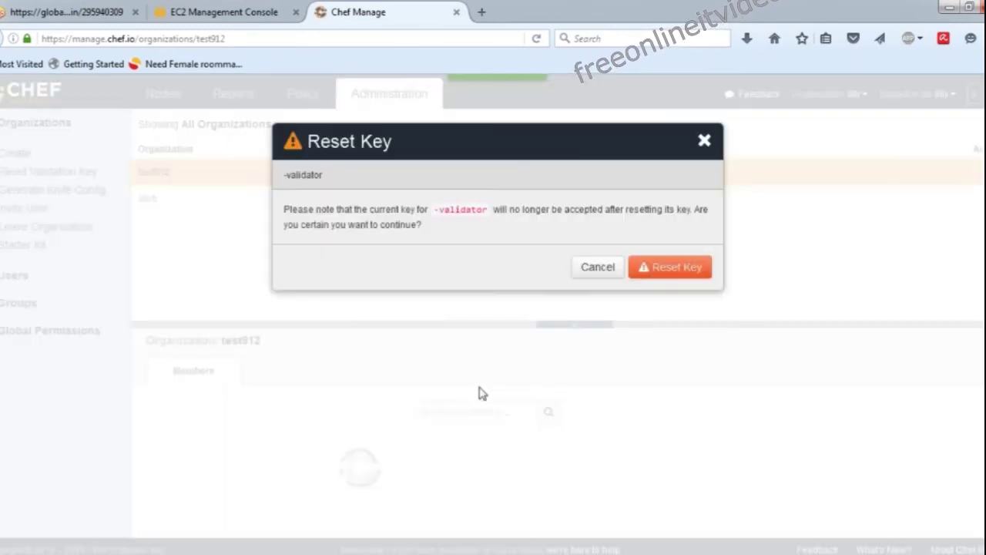
left_click(671, 307)
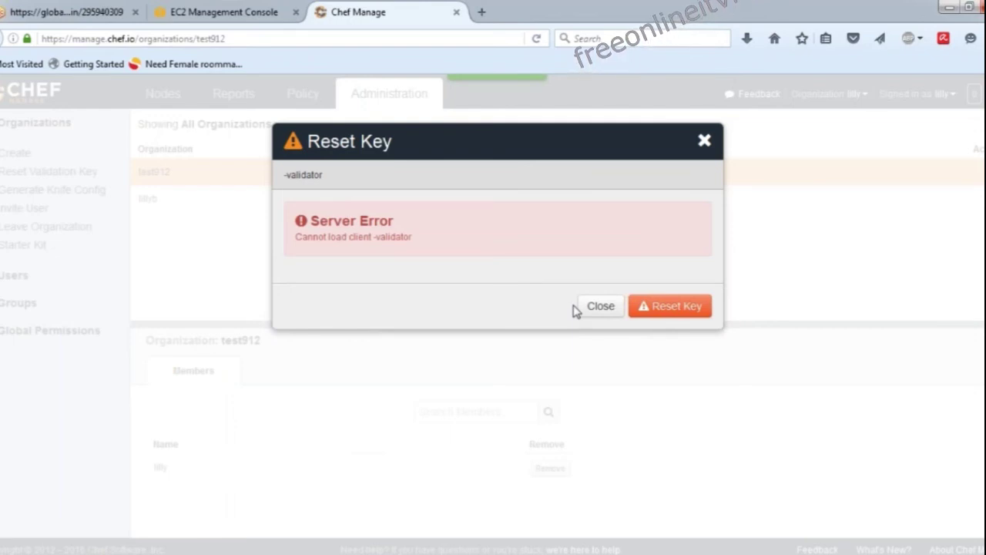
left_click(668, 310)
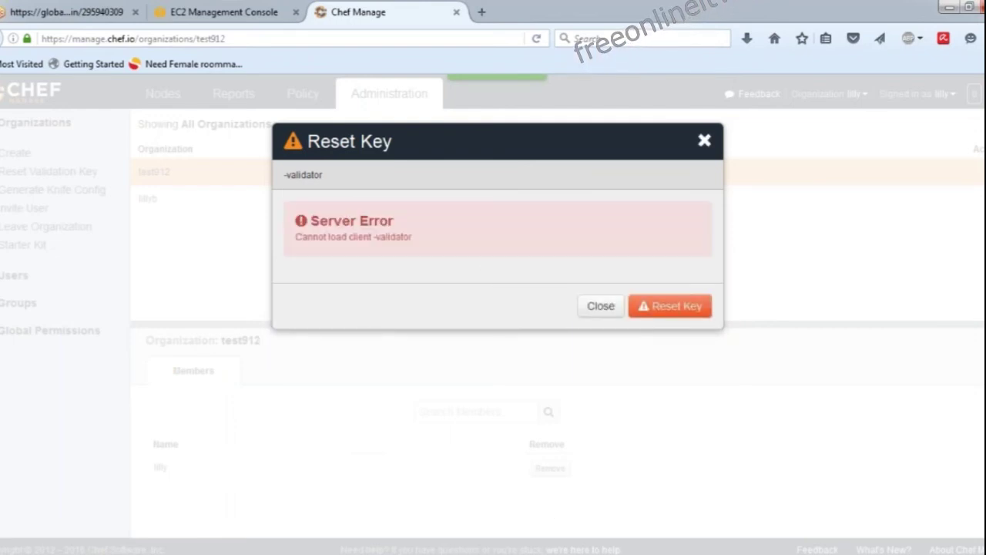
key("alt+Tab")
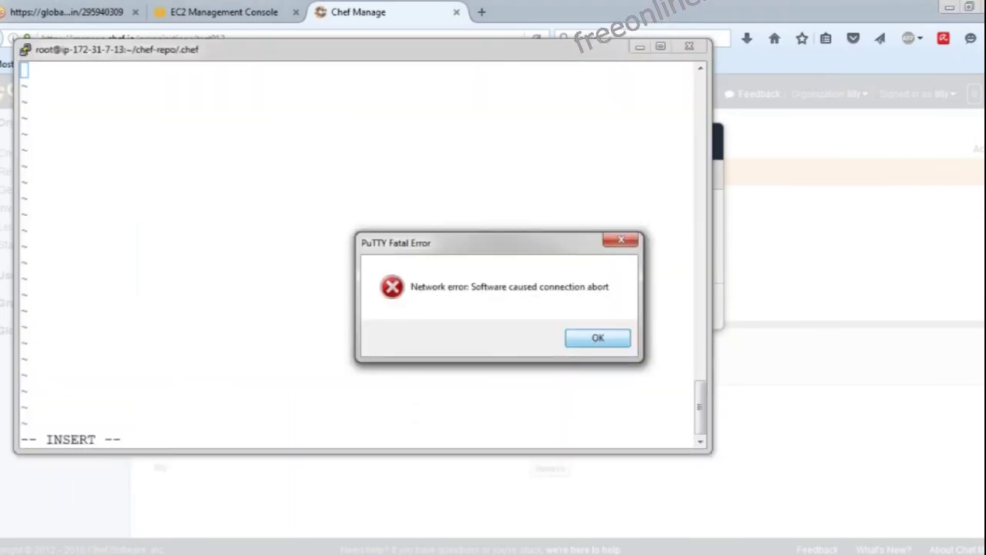
Dismiss PuTTY's connection-abort error and restart the dropped session
key("Return")
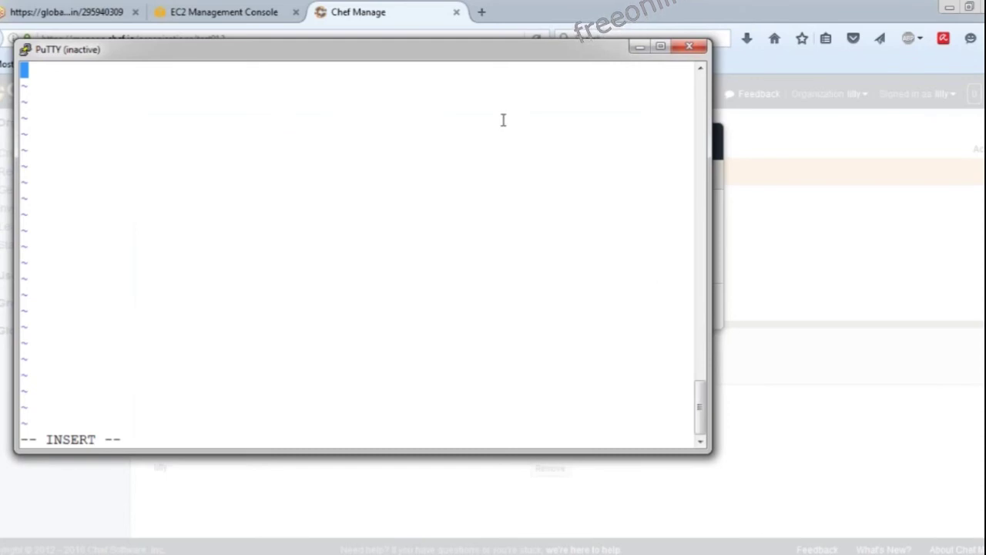
right_click(511, 52)
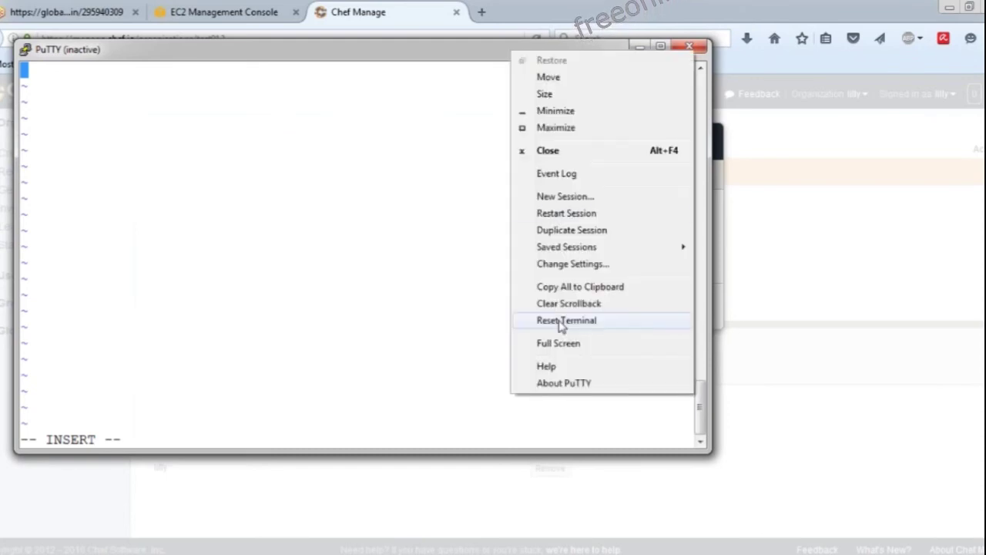
left_click(588, 215)
left_click(827, 316)
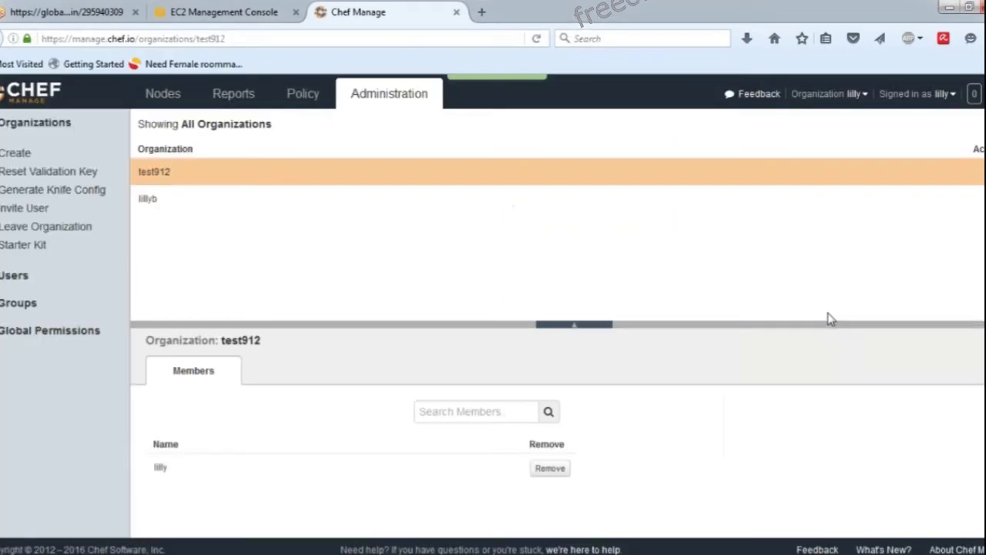
Reset test912's validator key, then select lillyb and reset the lillyb-validator key
left_click(70, 173)
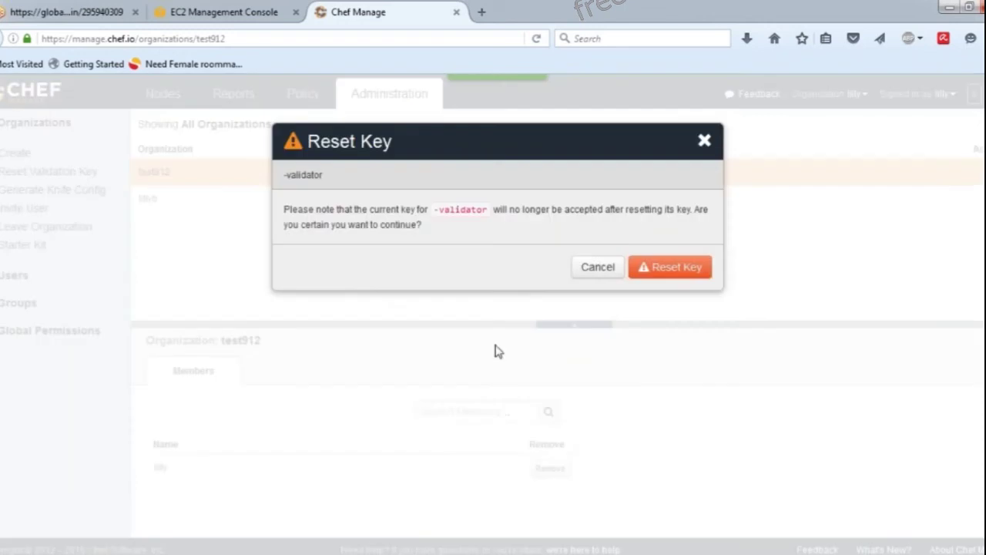
left_click(648, 270)
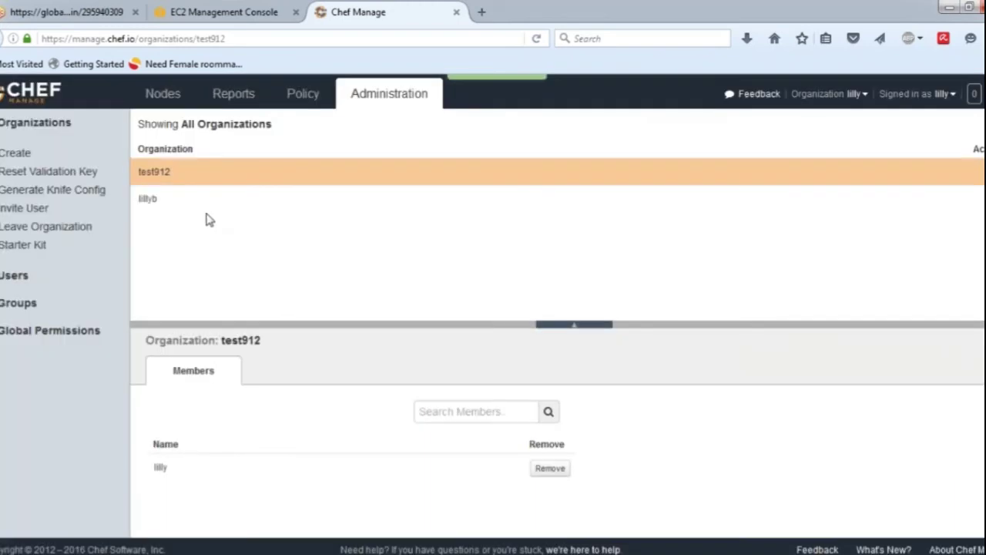
left_click(153, 203)
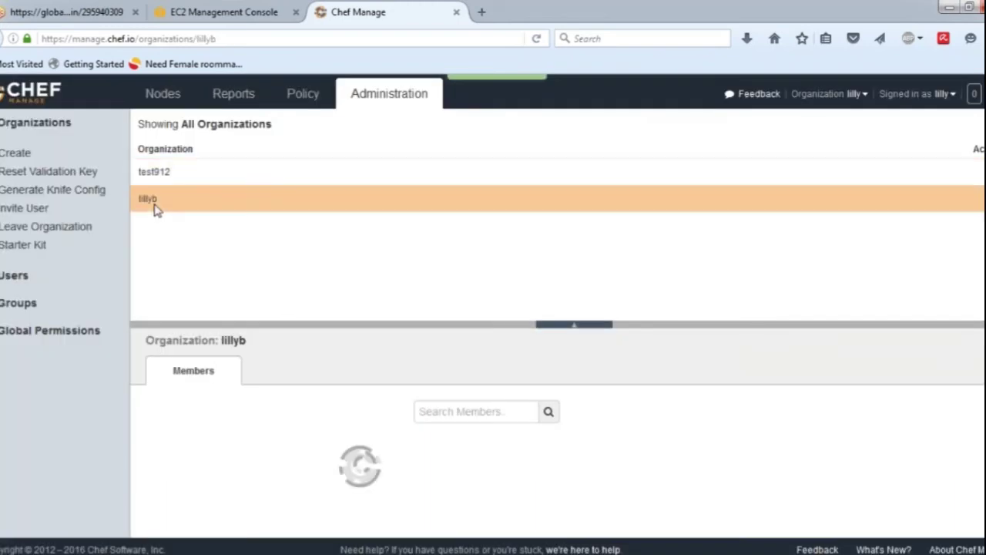
left_click(70, 173)
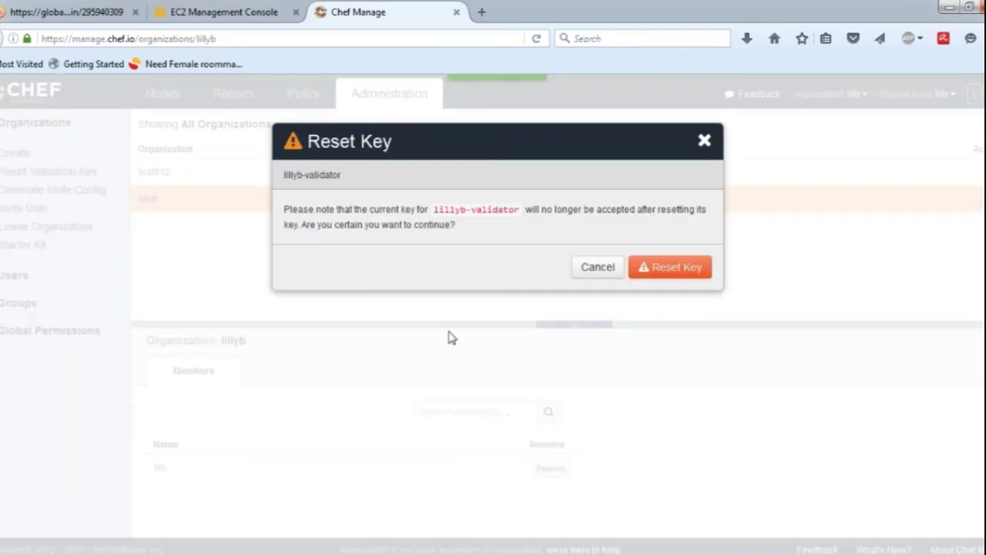
left_click(682, 269)
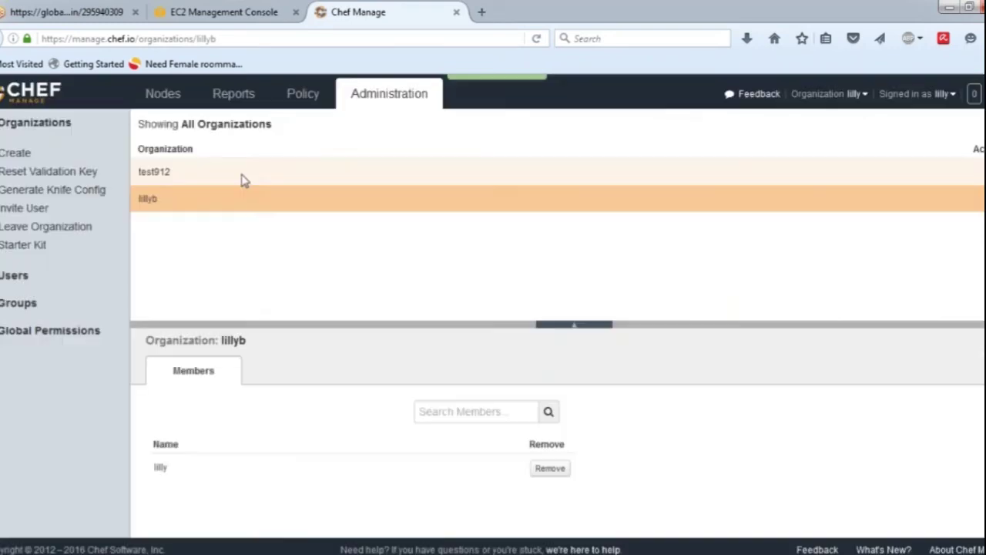
Retry test912's validator key reset and dismiss the resulting server error
left_click(242, 179)
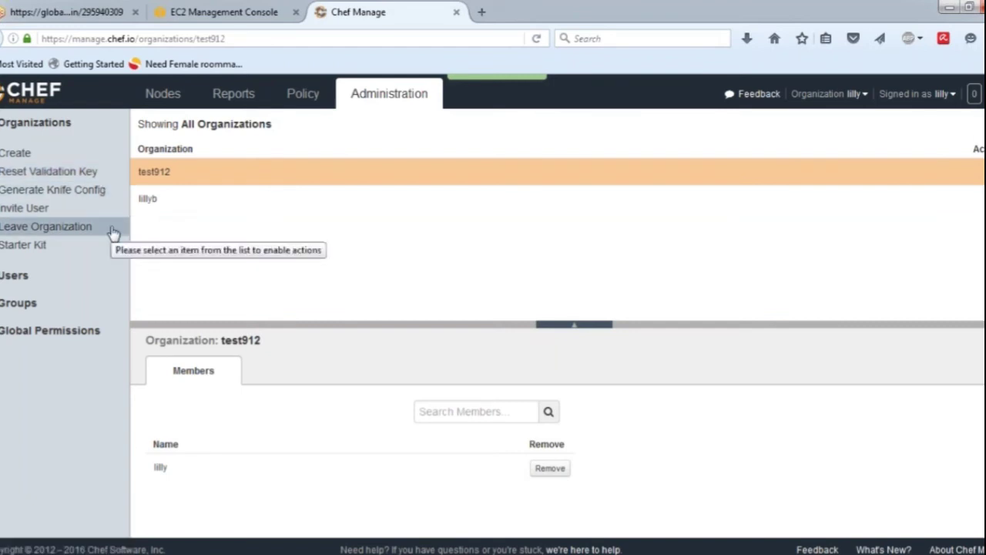
left_click(82, 172)
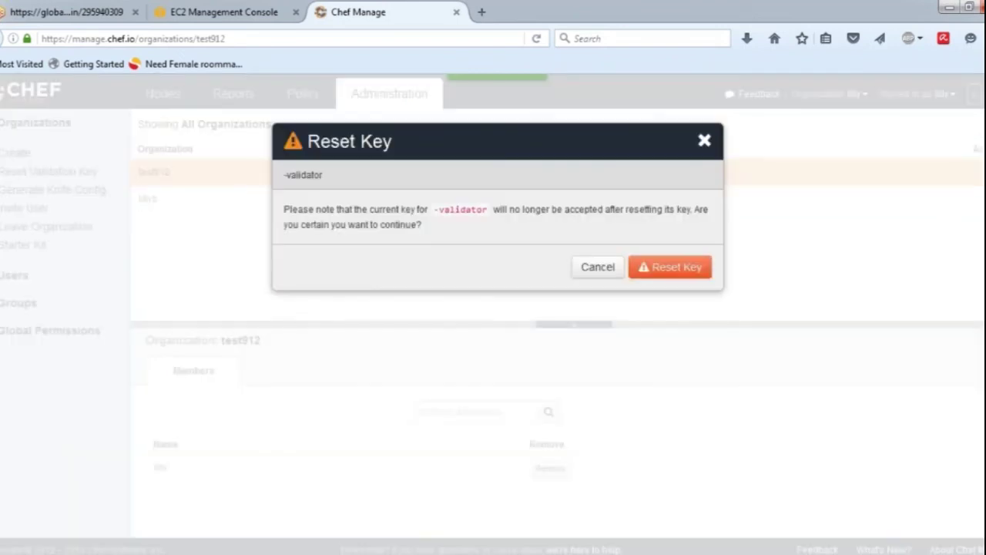
left_click(669, 267)
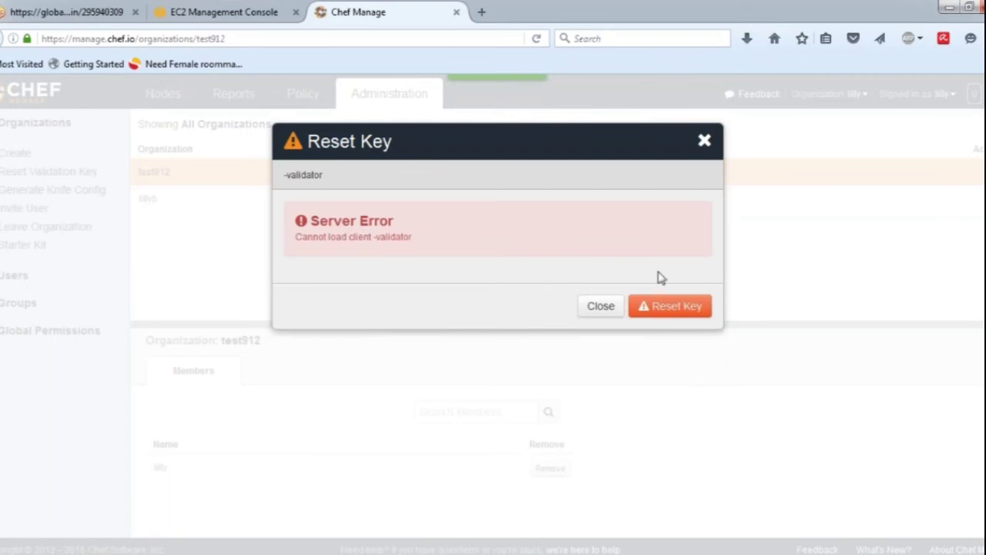
key("Escape")
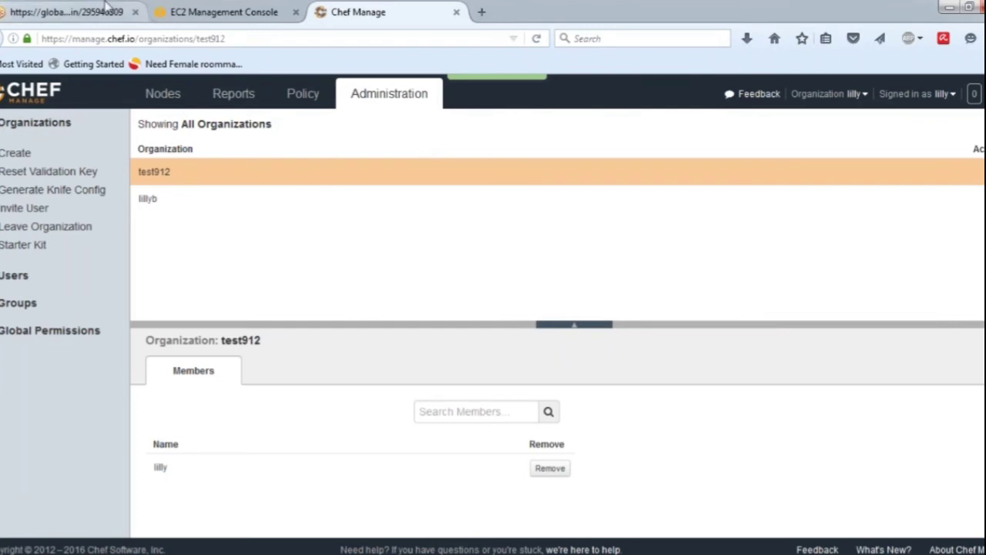
left_click(226, 8)
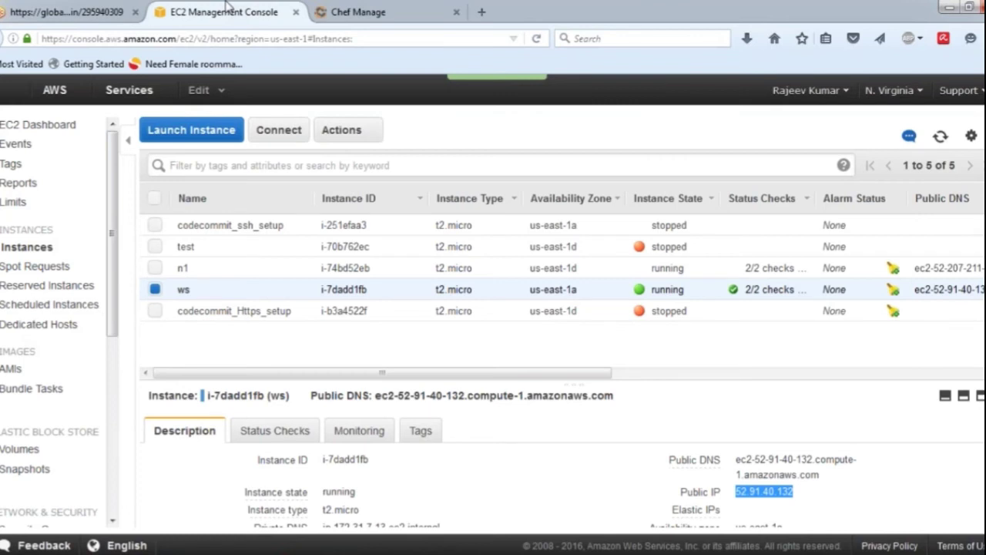
left_click(327, 554)
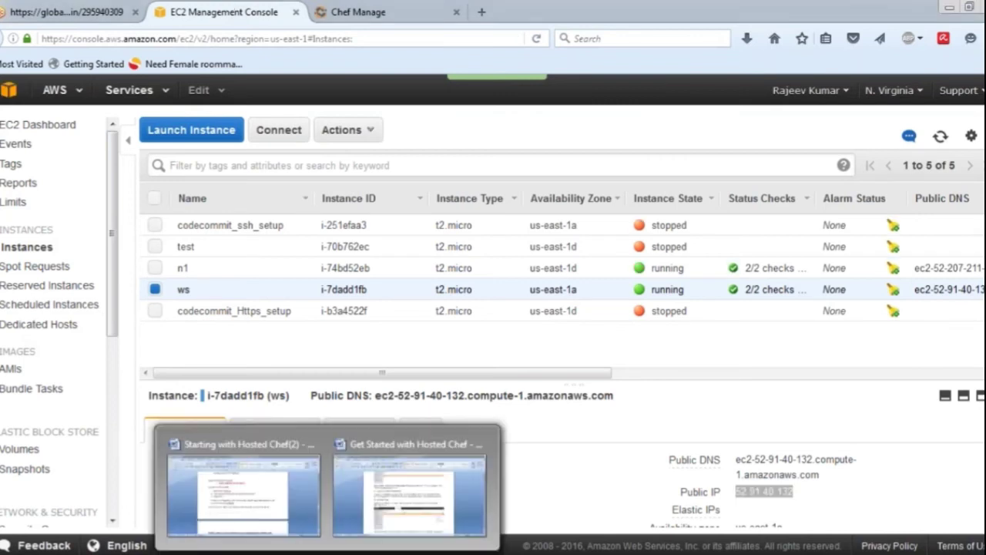
left_click(409, 493)
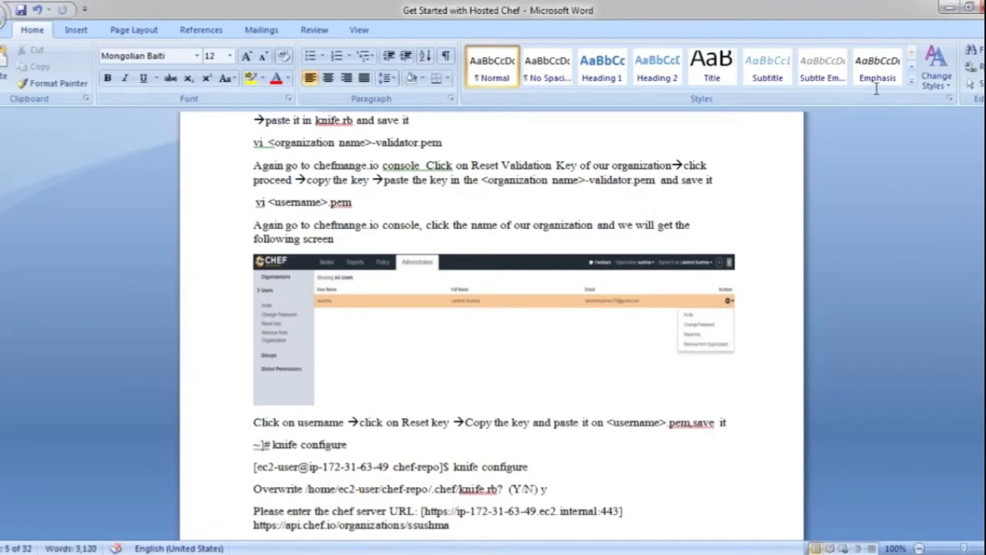
key("shift+Up")
key("shift+Up")
key("shift+Up")
key("shift+Up")
key("shift+Up")
key("shift+Up")
key("shift+Up")
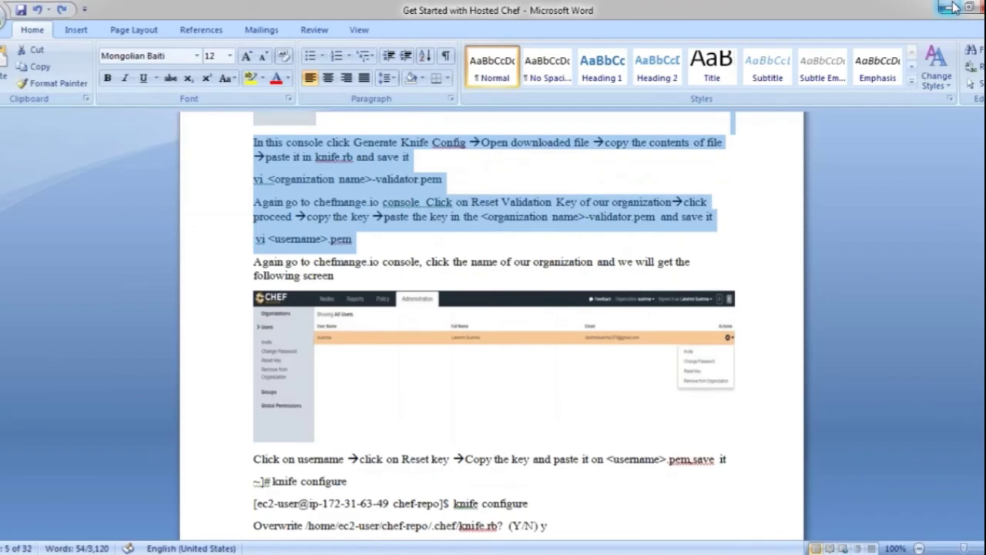
left_click(947, 8)
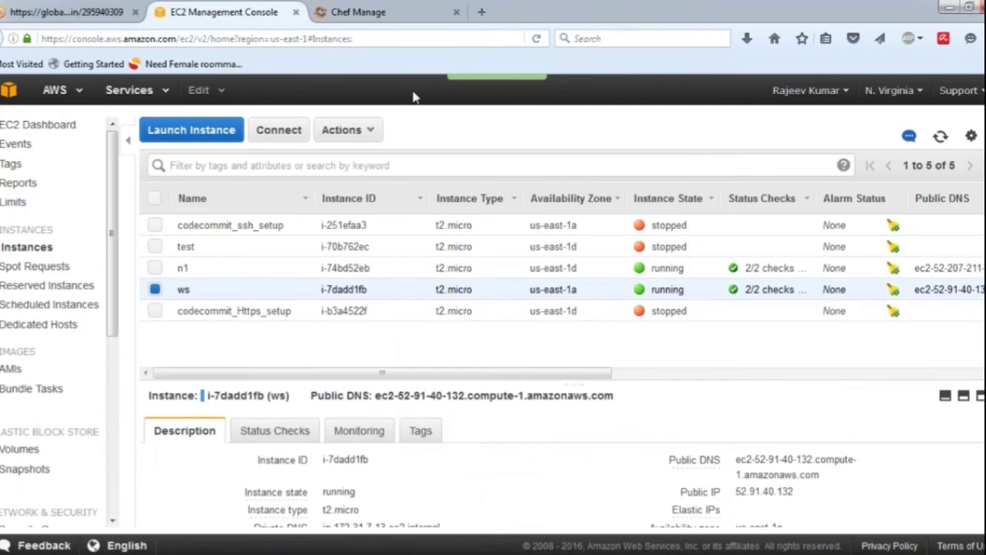
left_click(363, 12)
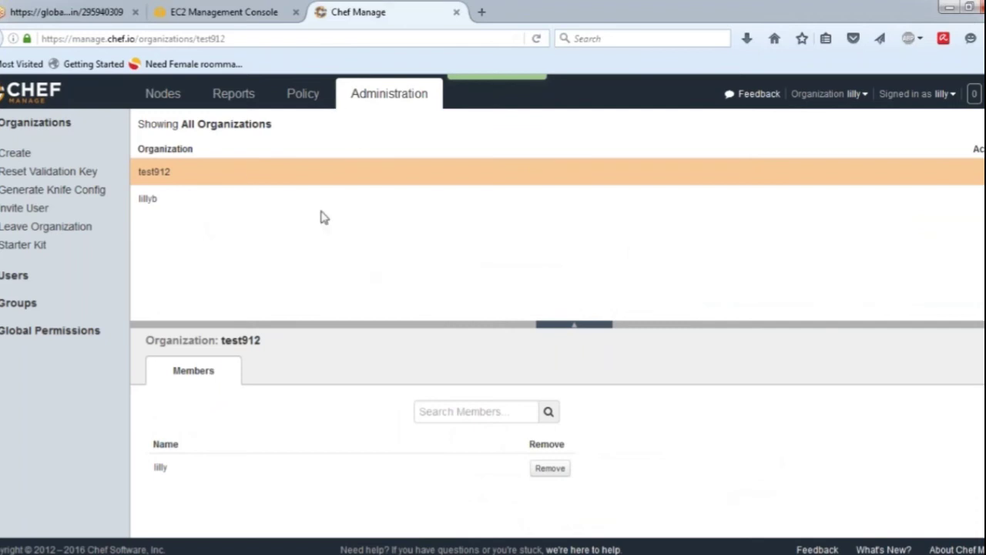
Settle on the lillyb organization page, showing its single-member Members list
left_click(276, 196)
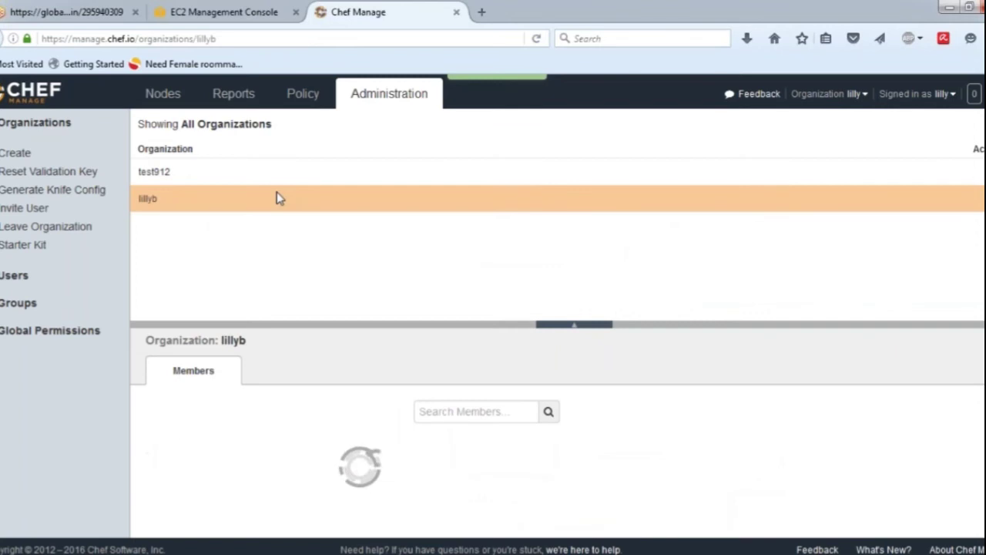
left_click(249, 185)
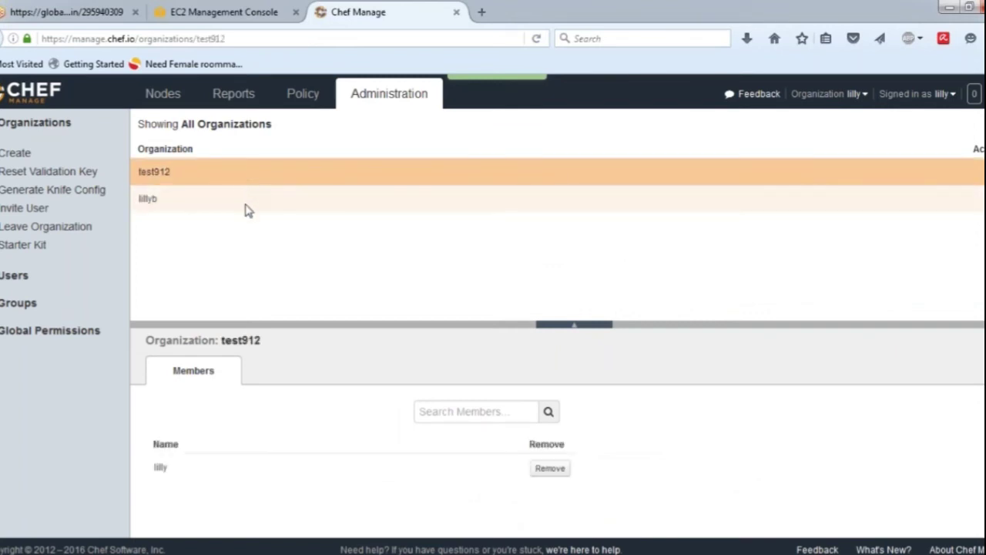
left_click(246, 210)
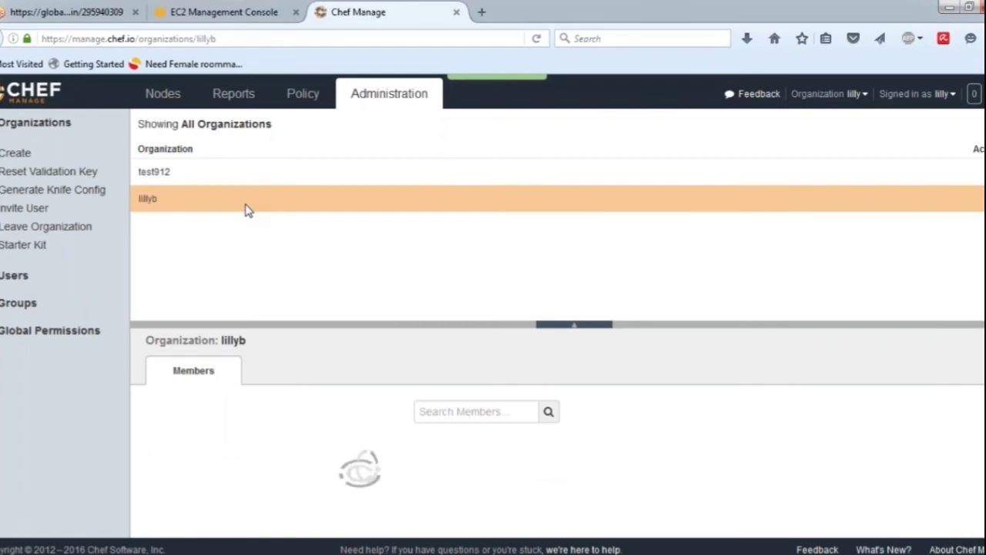
left_click(262, 11)
left_click(358, 11)
left_click(254, 12)
left_click(391, 9)
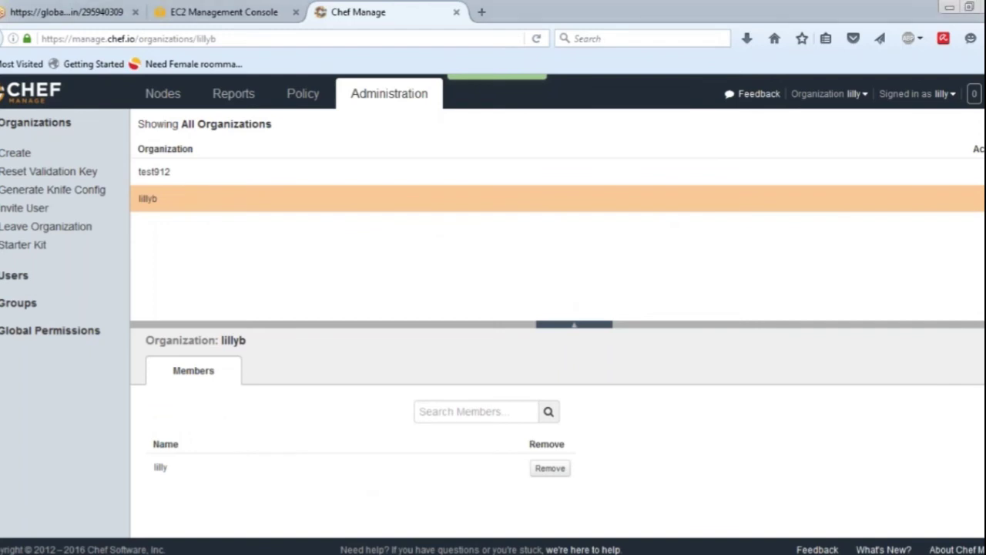
mouse_move(327, 553)
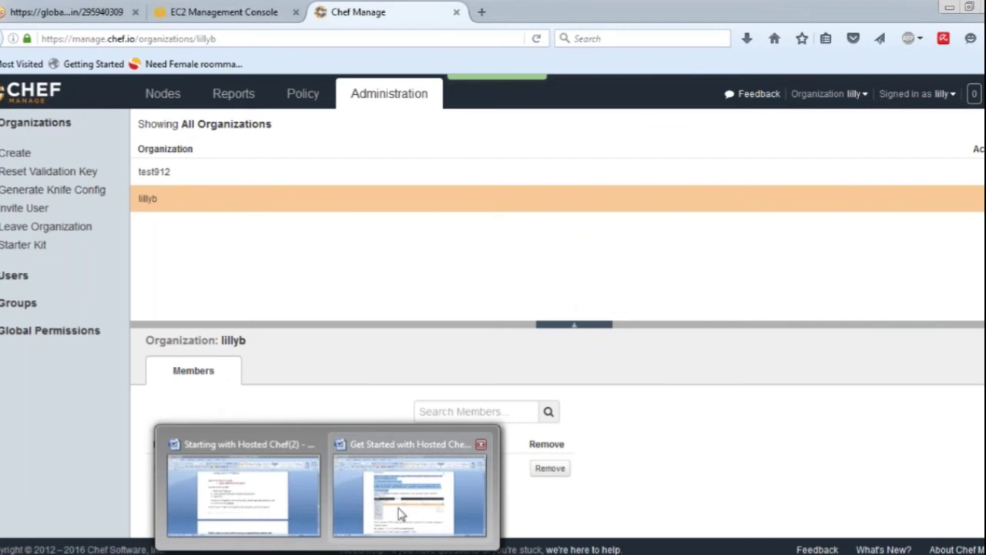
mouse_move(399, 514)
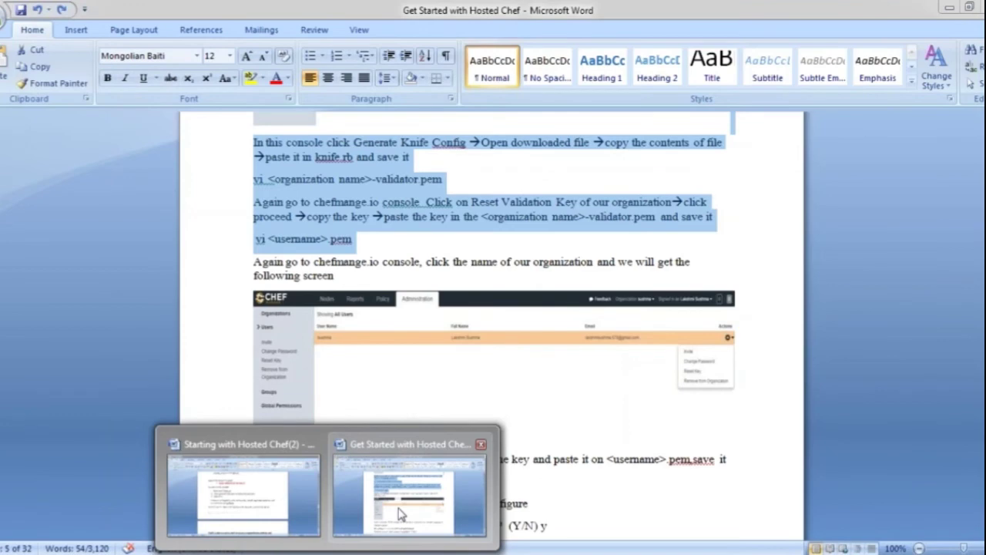
Scroll the Hosted Chef guide in Word to the knife configure organization-name step
left_click(400, 515)
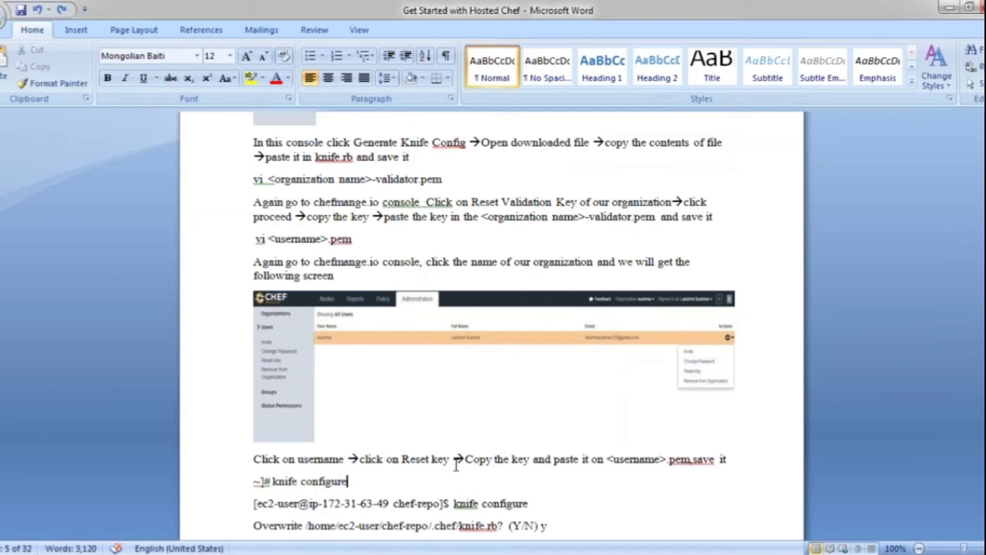
key("Page_Down")
key("Page_Down")
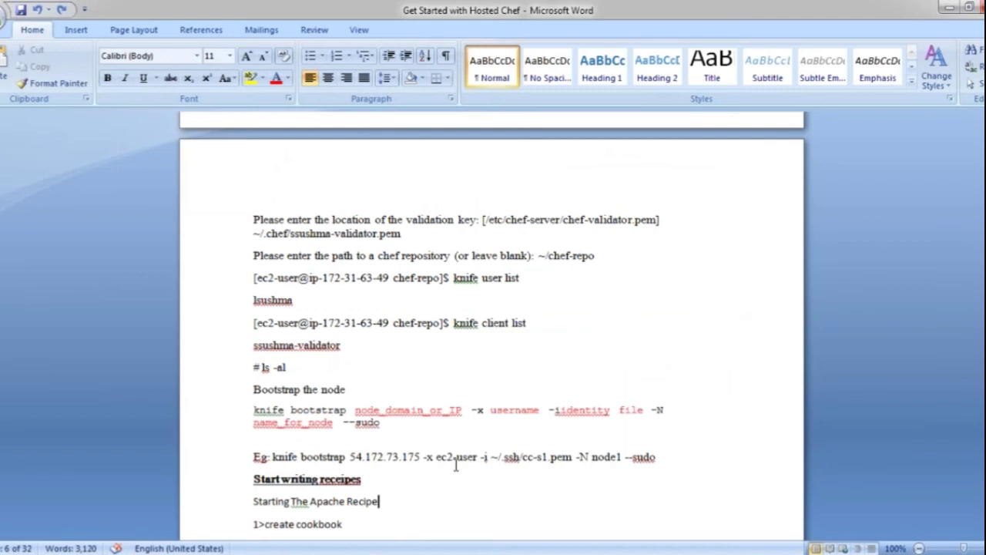
key("Page_Up")
key("Page_Up")
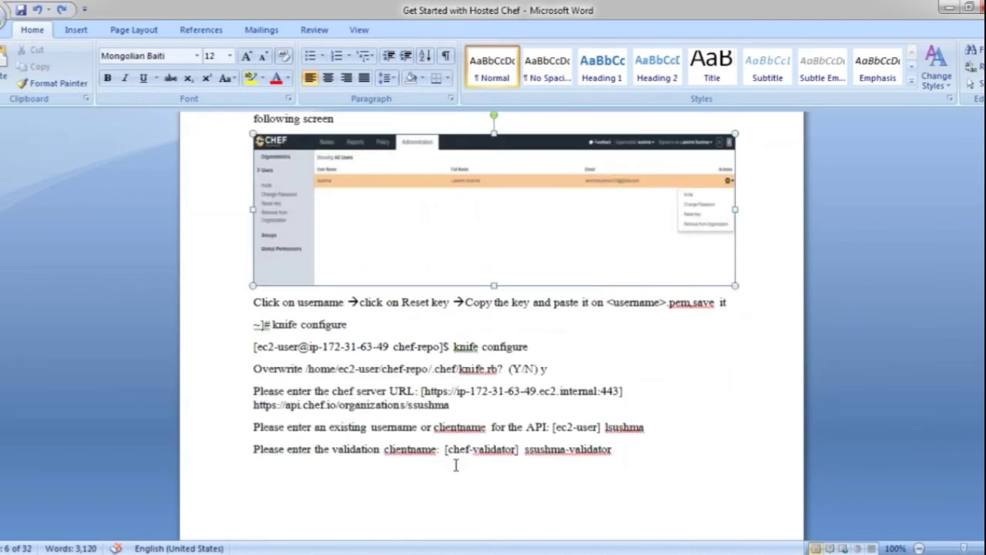
key("Up")
key("Up")
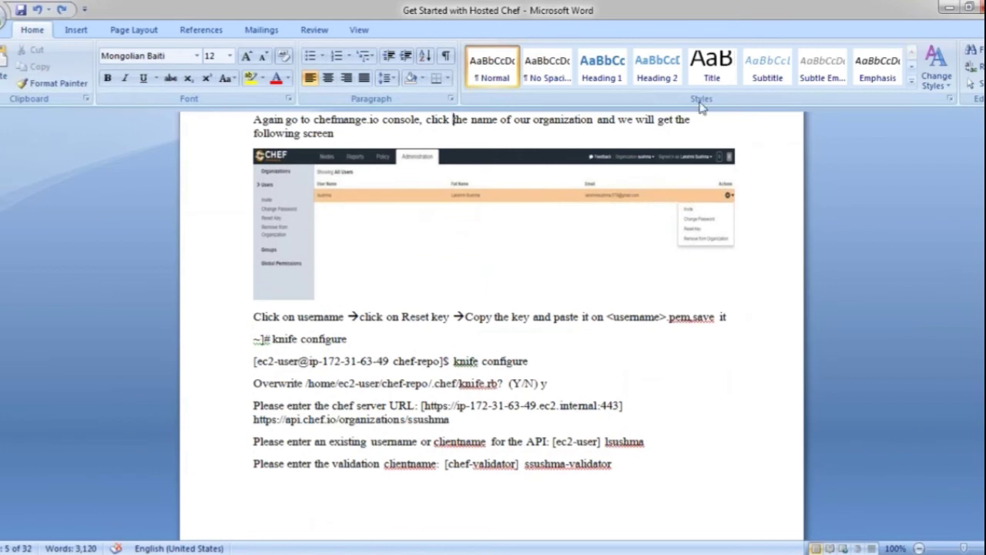